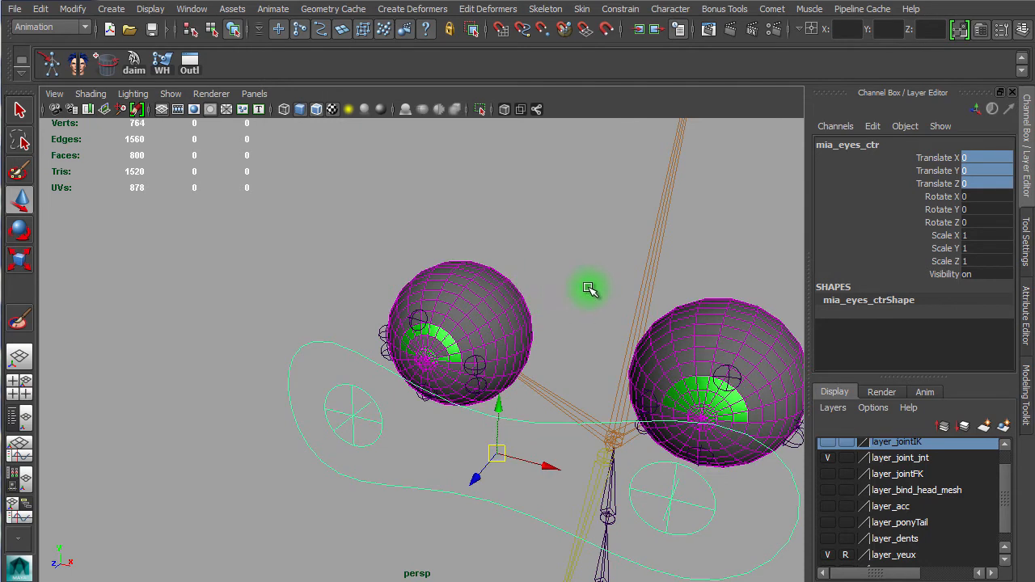
Step: Select both eye locators and hide them
left_click(301, 408)
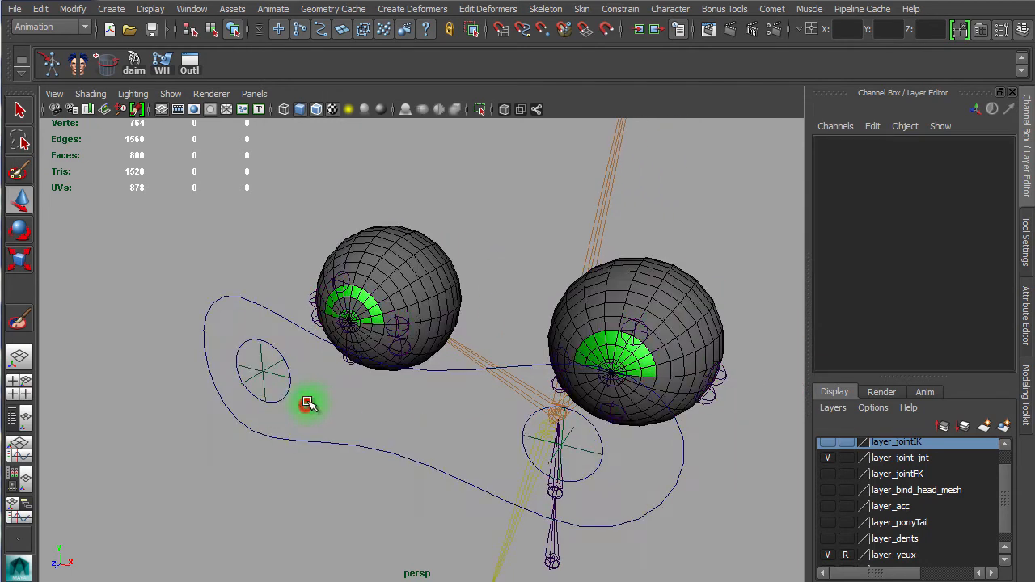
left_click(262, 374)
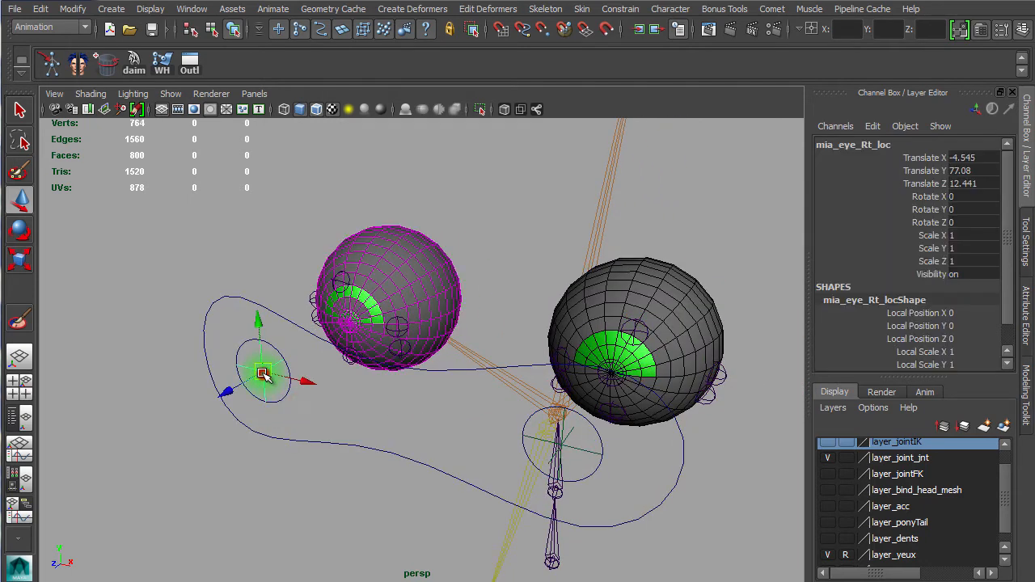
left_click(575, 450)
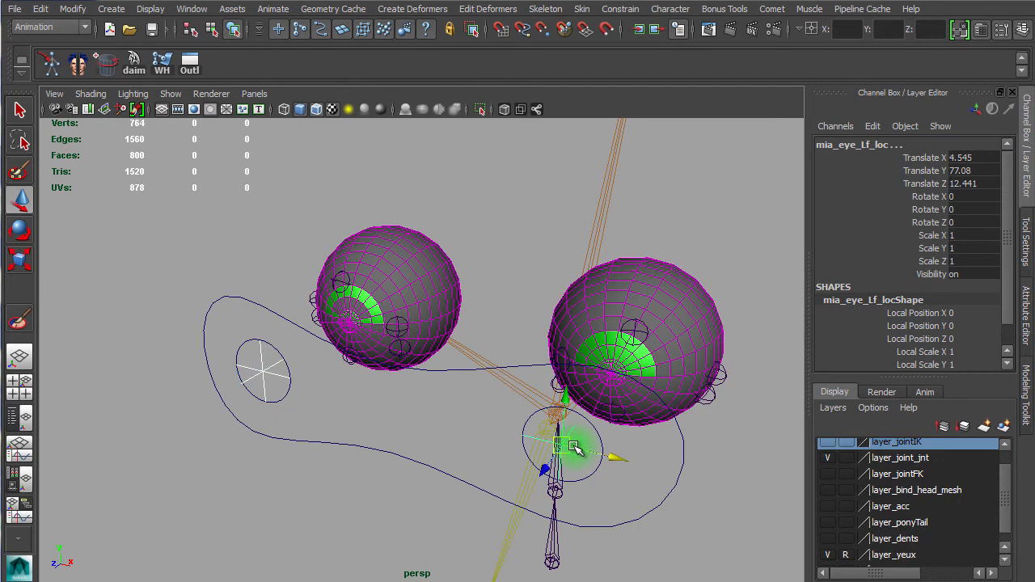
right_click_drag(594, 303, 499, 283, "alt")
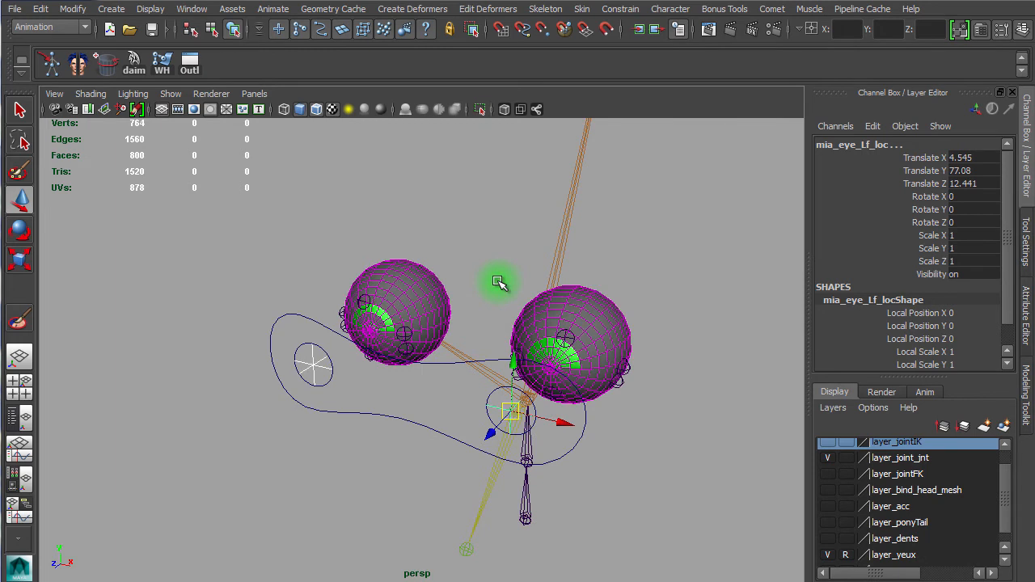
key("ctrl+h")
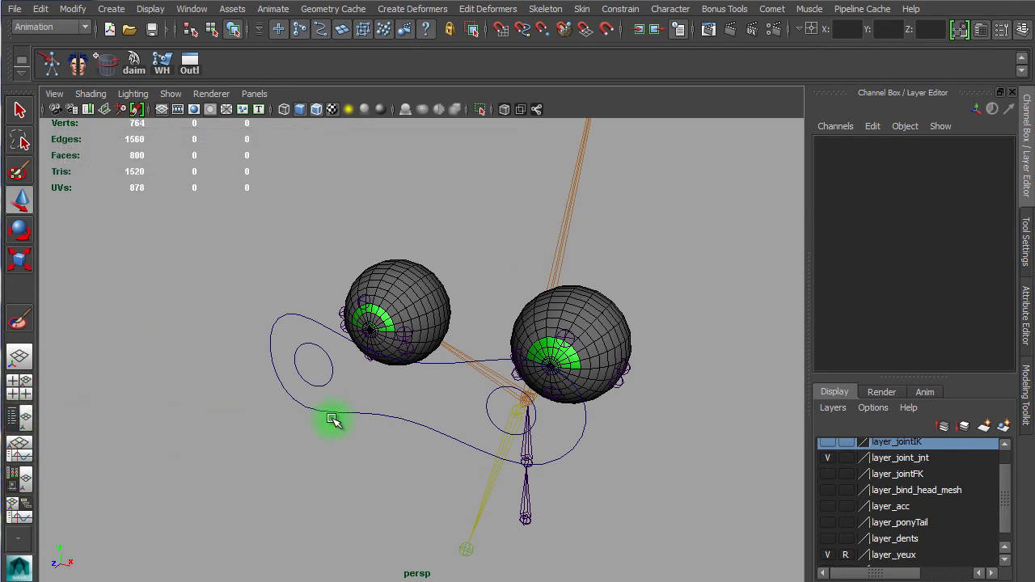
Step: Open the Outliner and inspect the hidden eye locators under mia_eyes_ctr, then close it
left_click(364, 413)
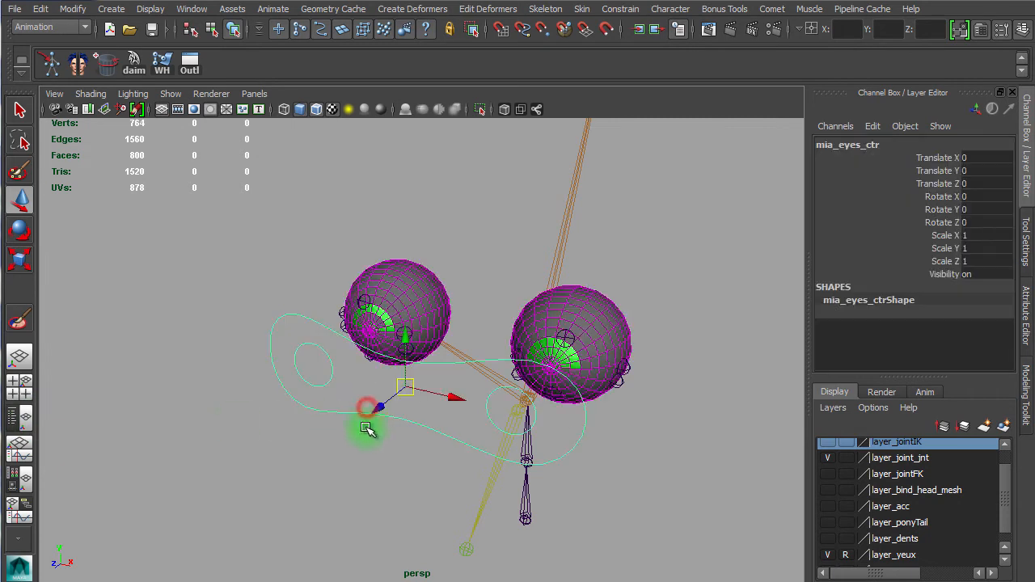
left_click(191, 70)
left_click(193, 69)
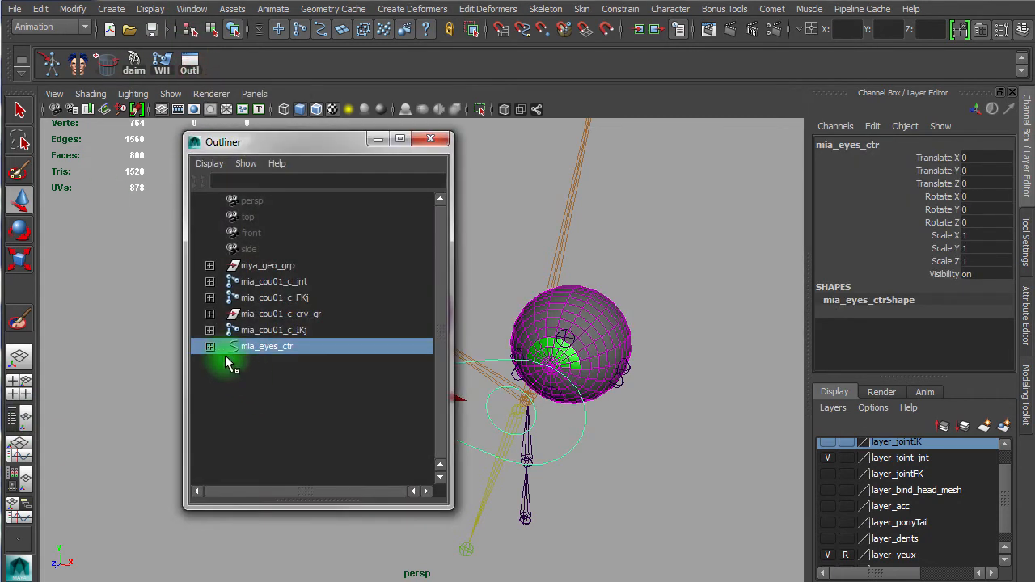
left_click(210, 346)
left_click(226, 363)
left_click(303, 382)
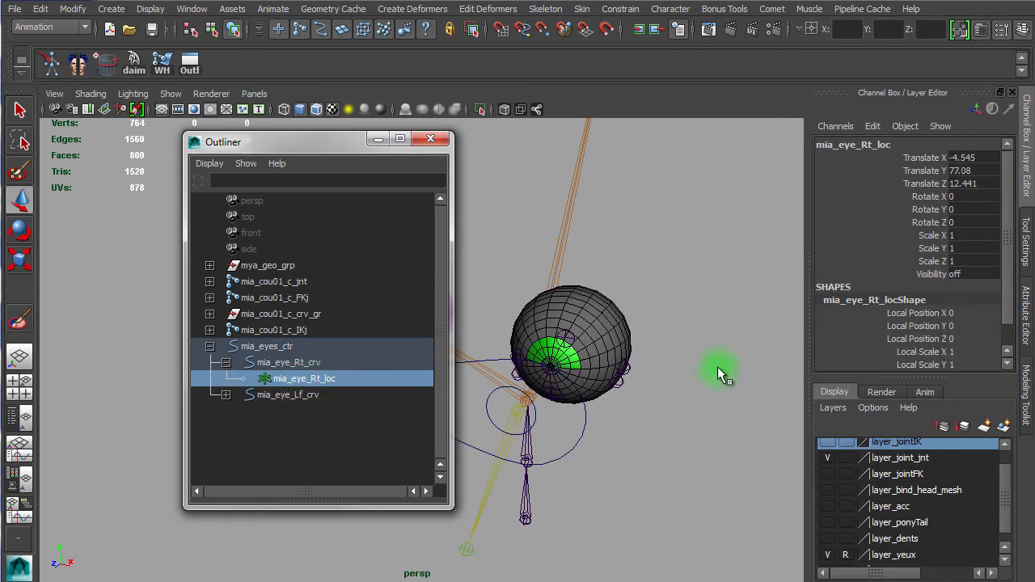
double_click(966, 275)
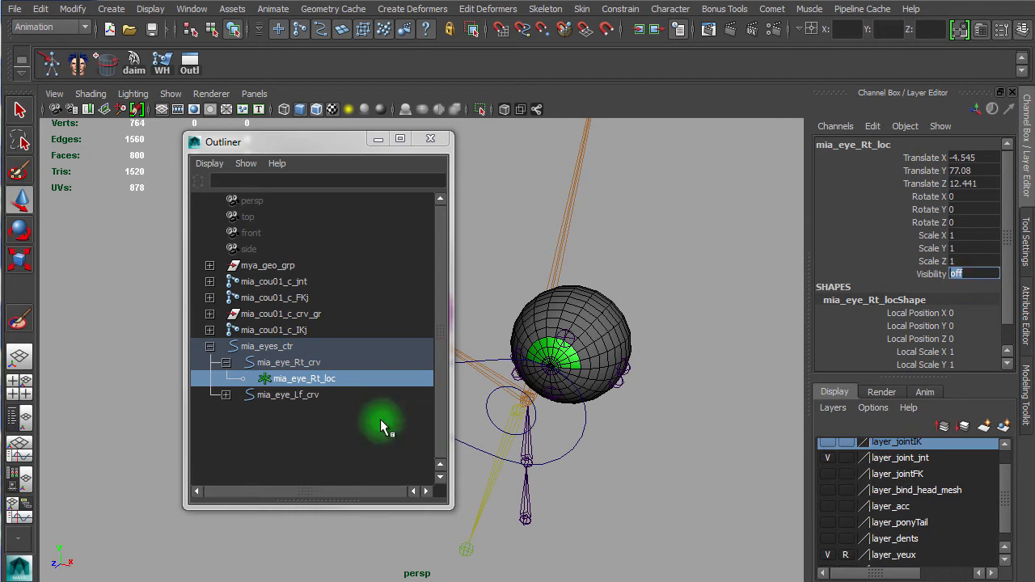
left_click(226, 394)
left_click(306, 411)
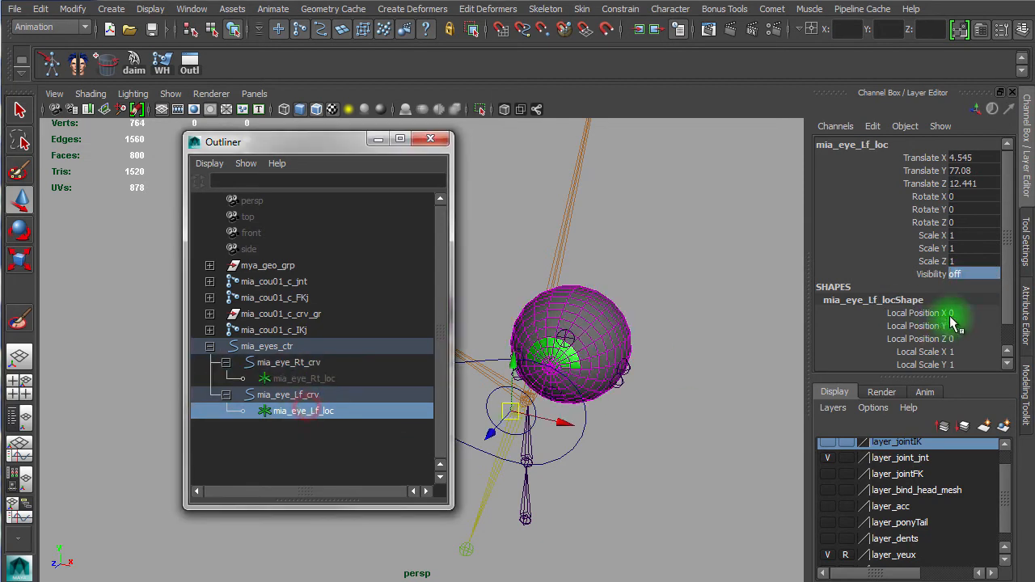
left_click(439, 144)
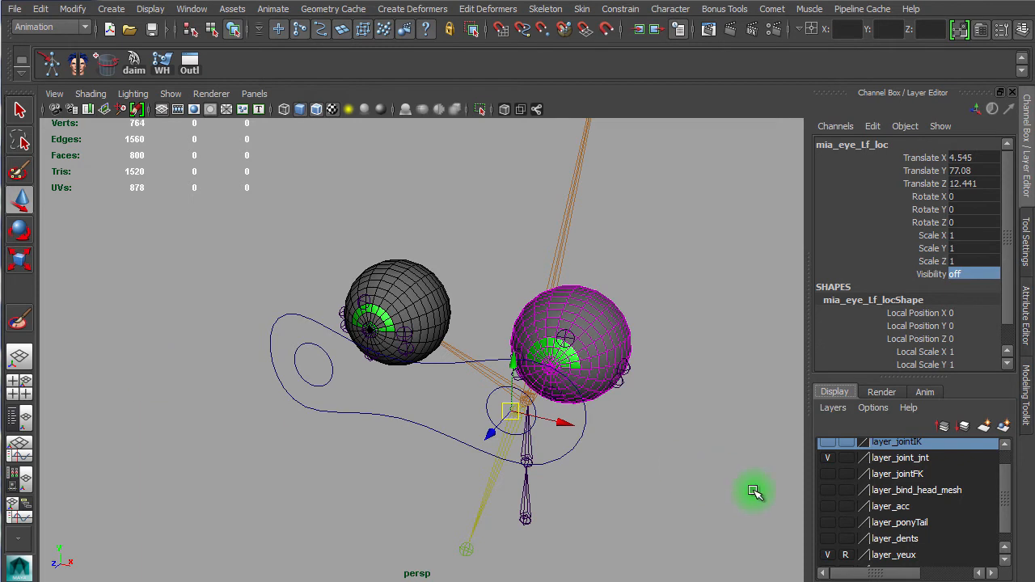
Step: Reopen the Outliner and expand the joint hierarchy from mia_cou01_c_jnt down to mia_parent_eye_Lf_j
left_click(187, 68)
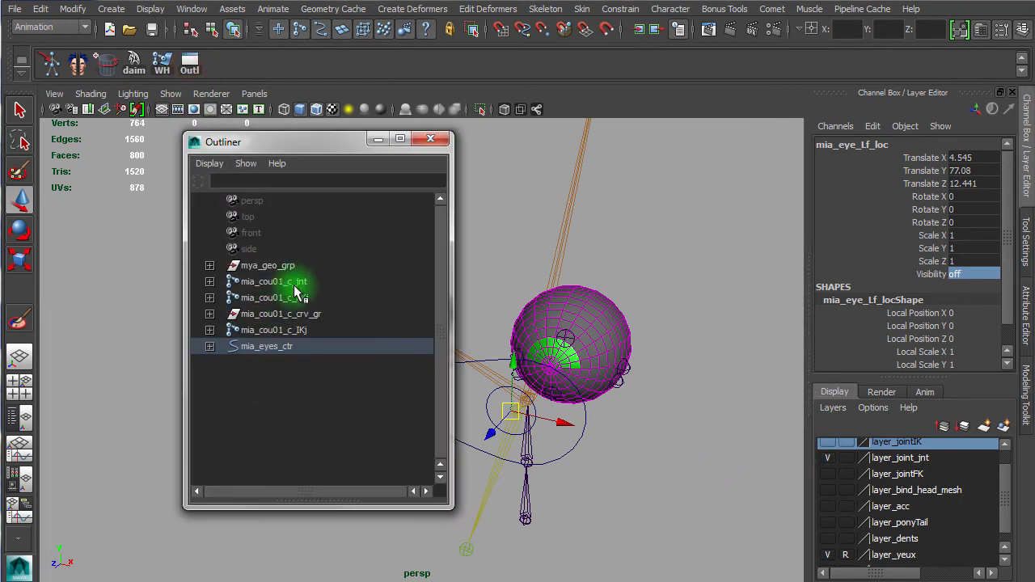
left_click(293, 284)
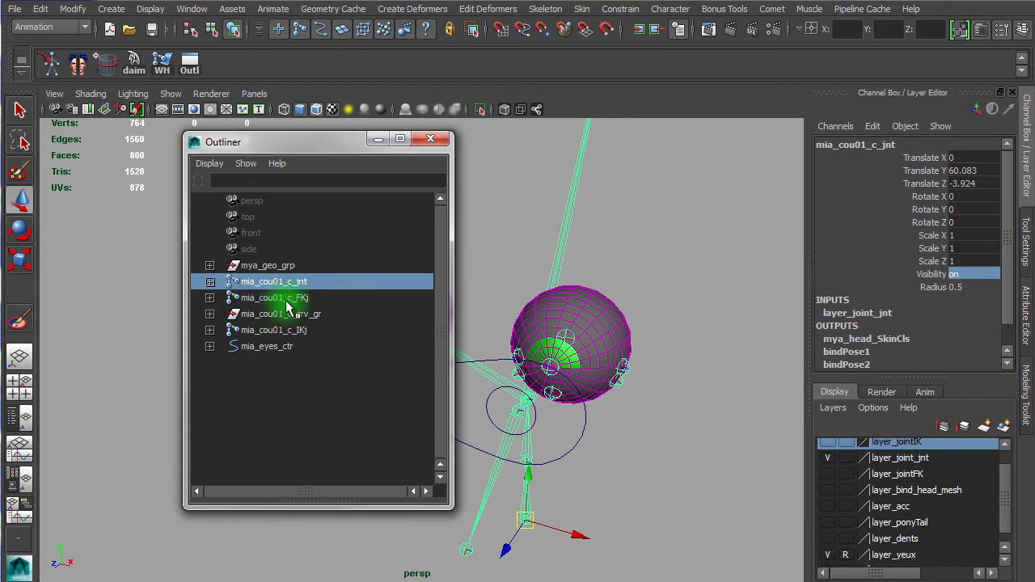
left_click(279, 298)
left_click(220, 280)
left_click(209, 282)
left_click(220, 298)
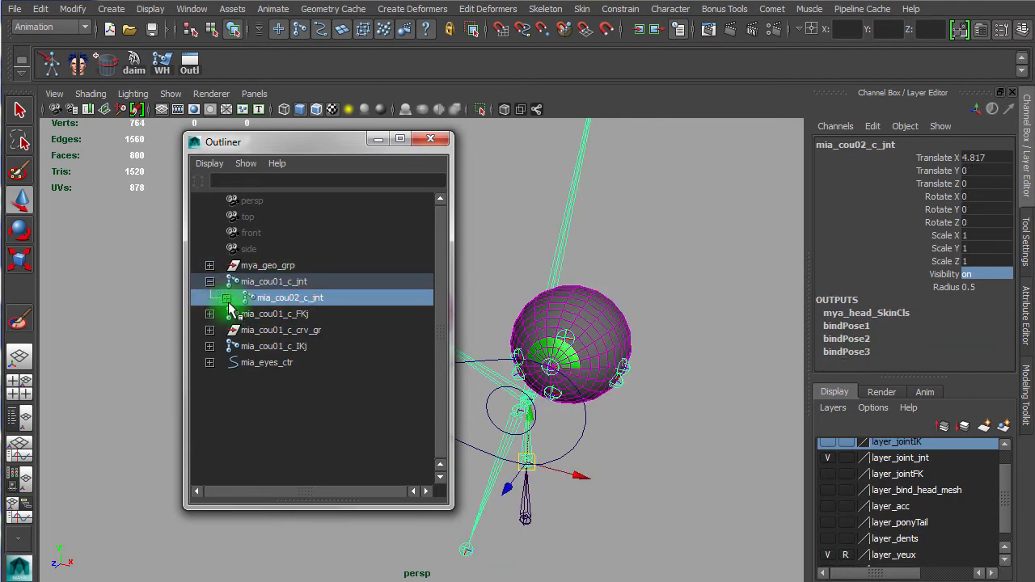
left_click(225, 297)
left_click(239, 314)
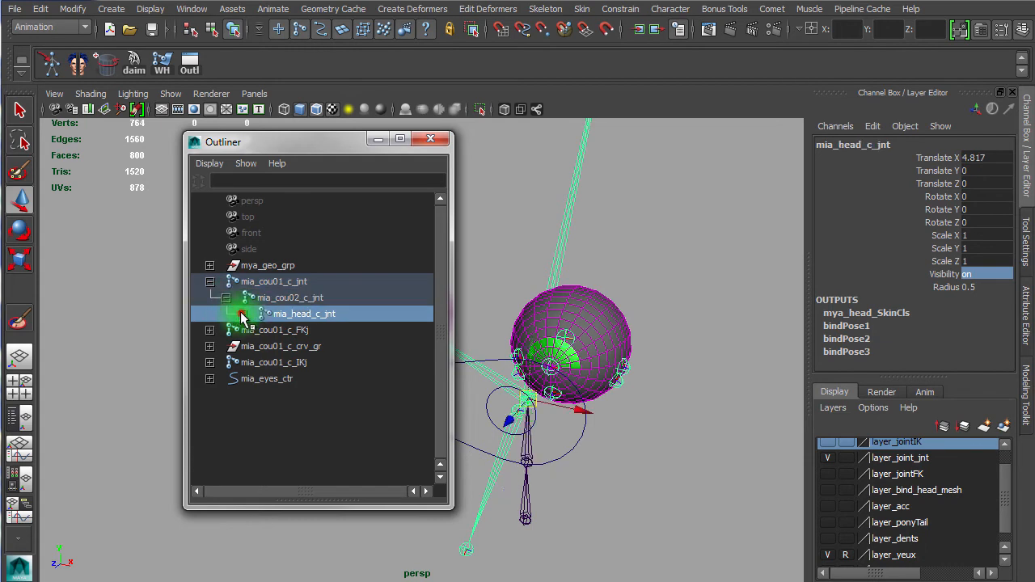
left_click(242, 314)
left_click(374, 363)
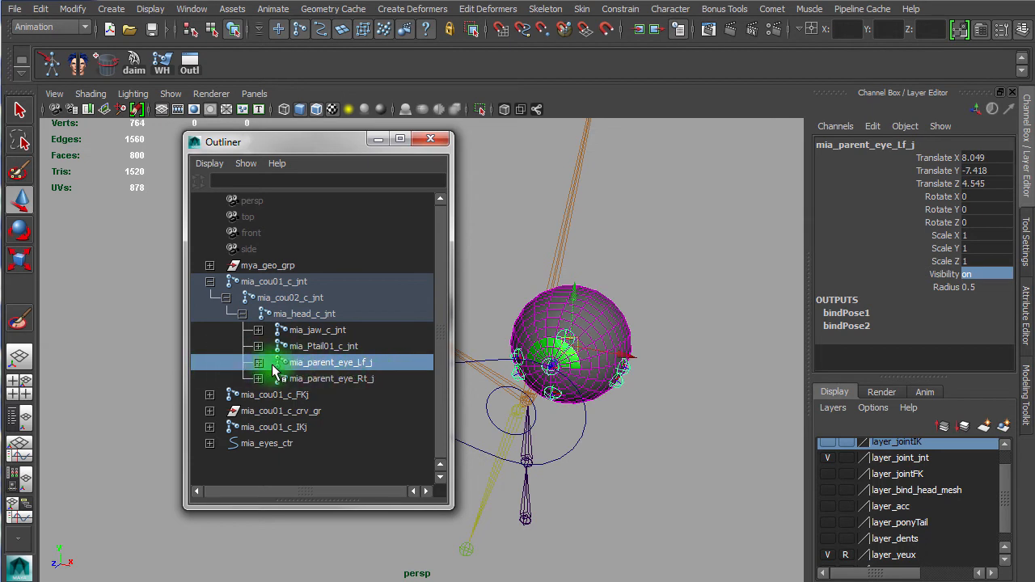
left_click(258, 363)
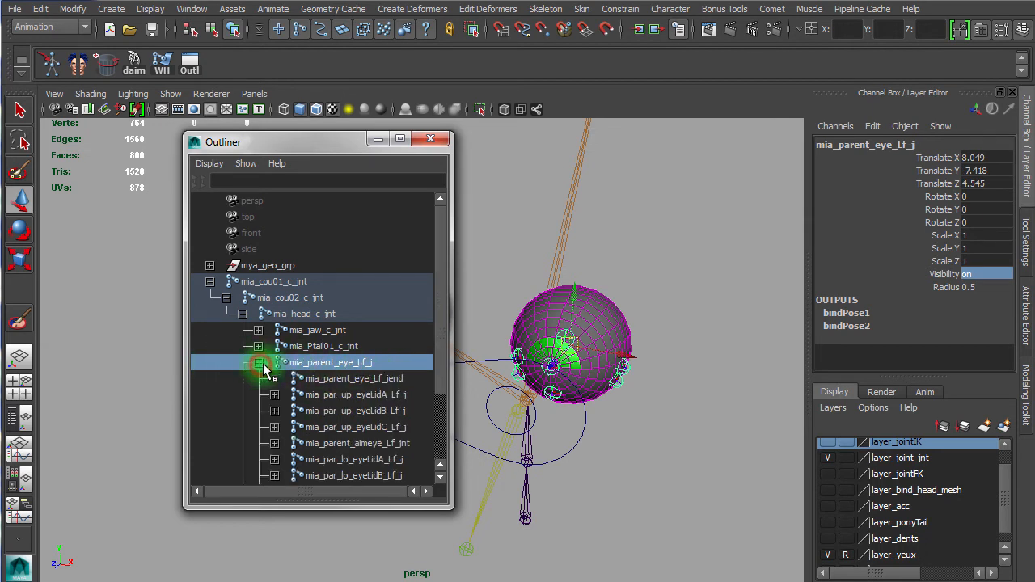
Step: Select the six upper and lower left eyelid parent joints and duplicate them
left_click_drag(438, 264, 445, 349)
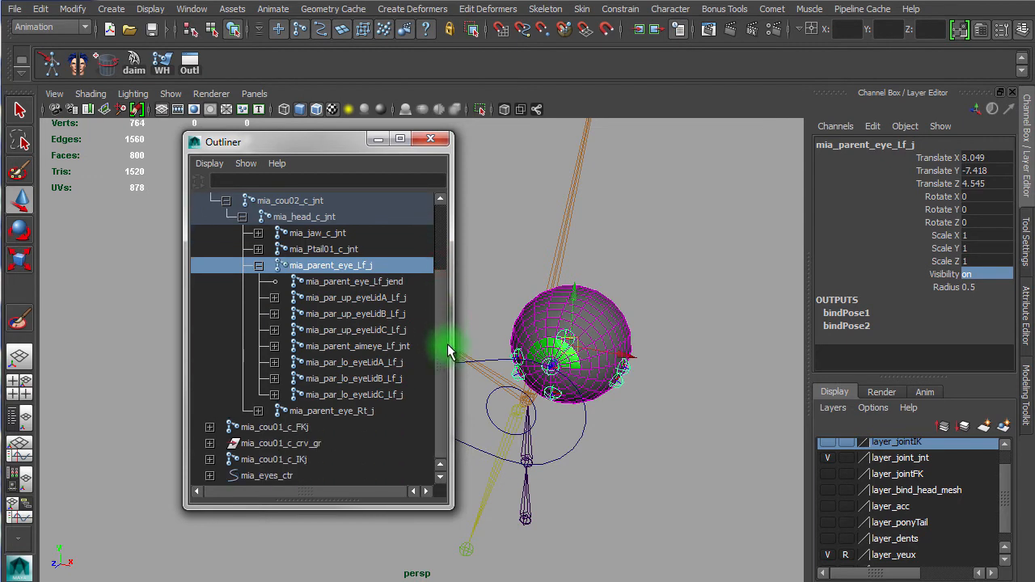
left_click_drag(387, 366, 397, 397)
right_click_drag(676, 408, 833, 384, "alt")
left_click_drag(397, 330, 398, 298, "ctrl")
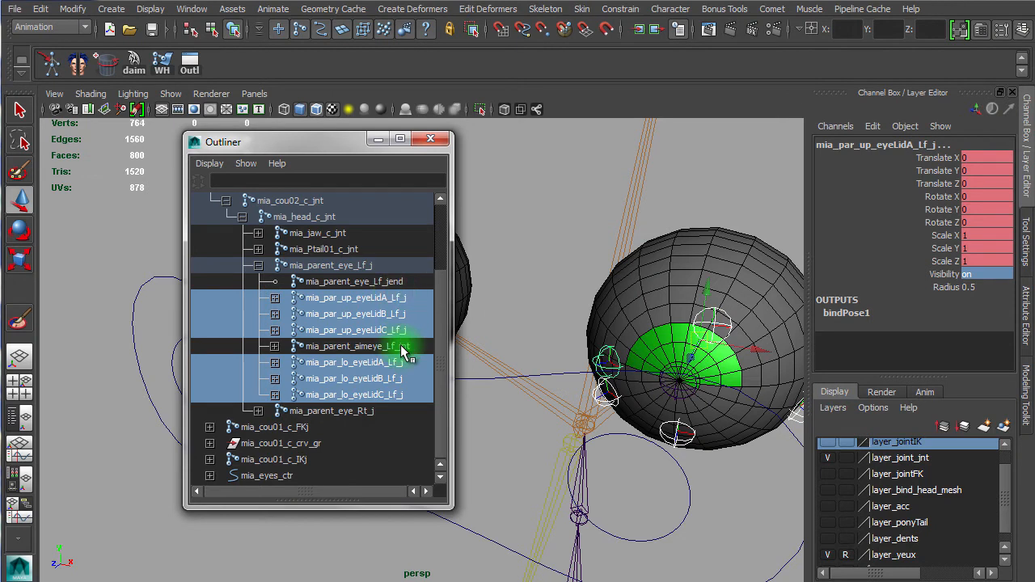
key("ctrl+d")
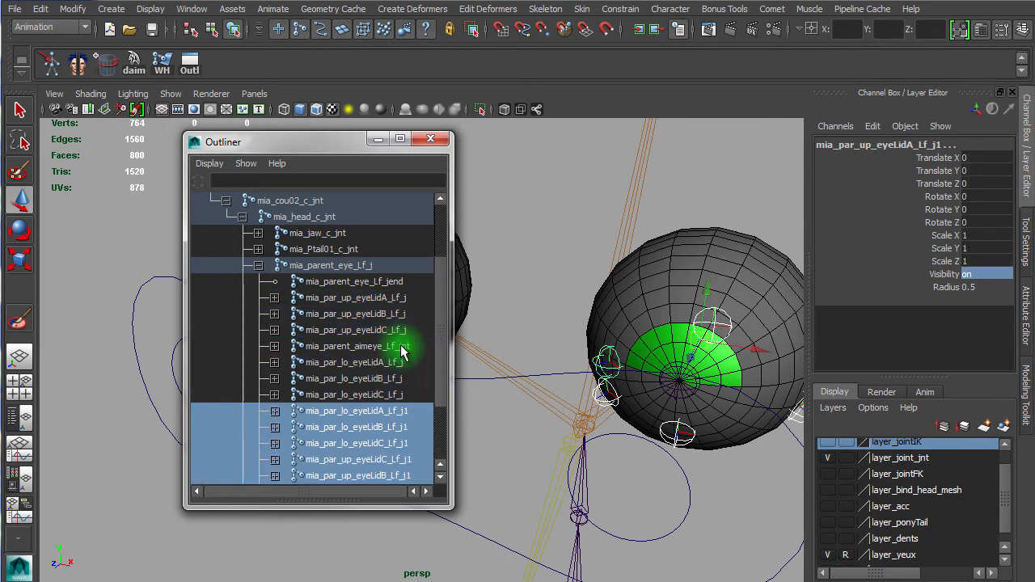
Step: Select the full hierarchy of the duplicated eyelid joints and expand each one in the Outliner
left_click_drag(444, 306, 444, 389)
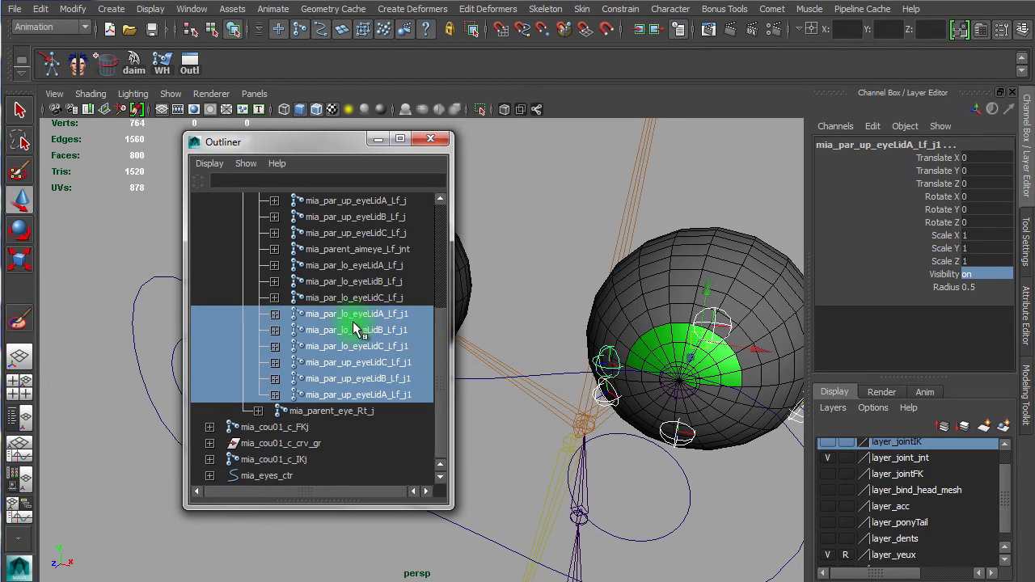
middle_click_drag(365, 311, 274, 319)
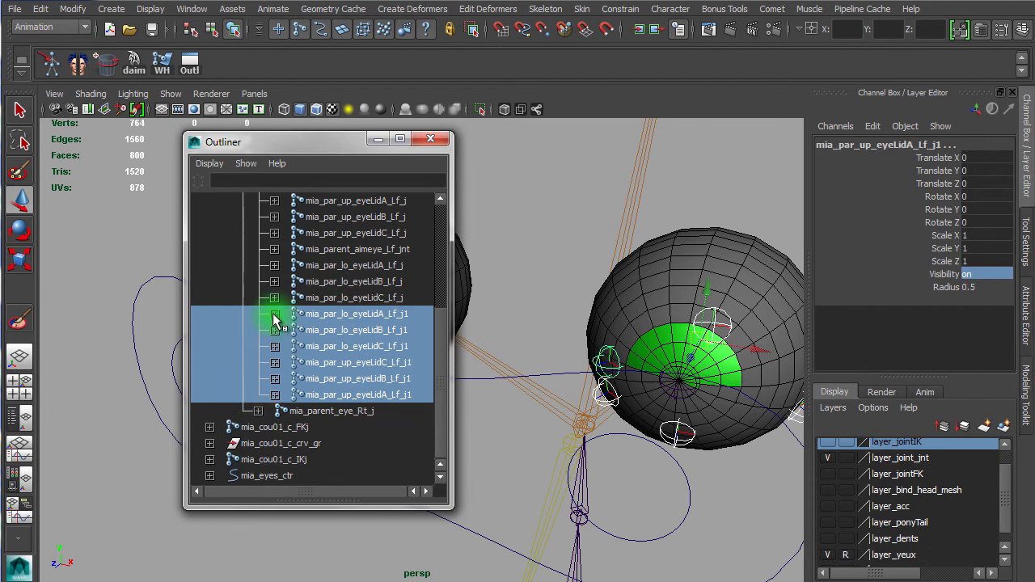
left_click(274, 315)
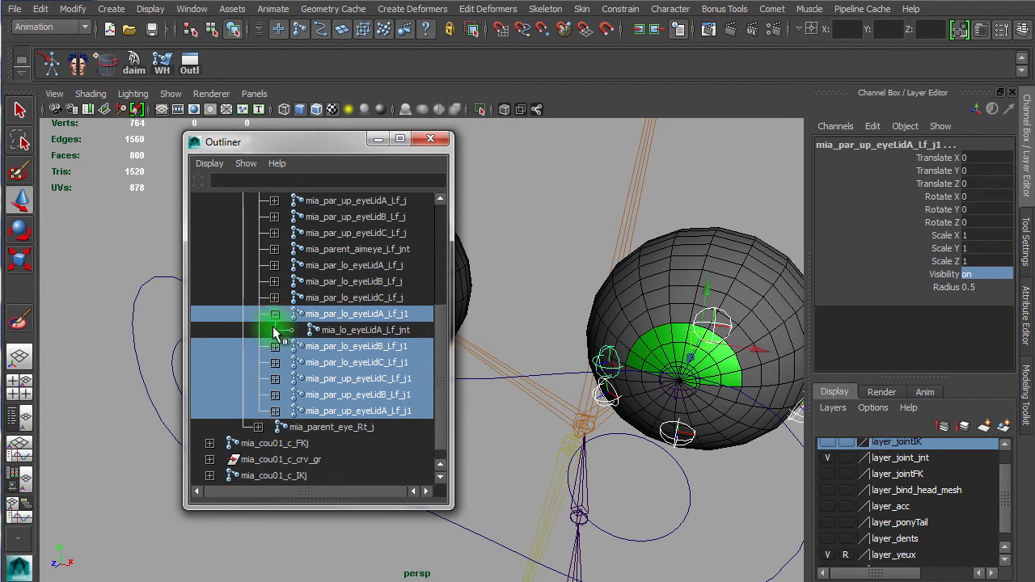
left_click(277, 314)
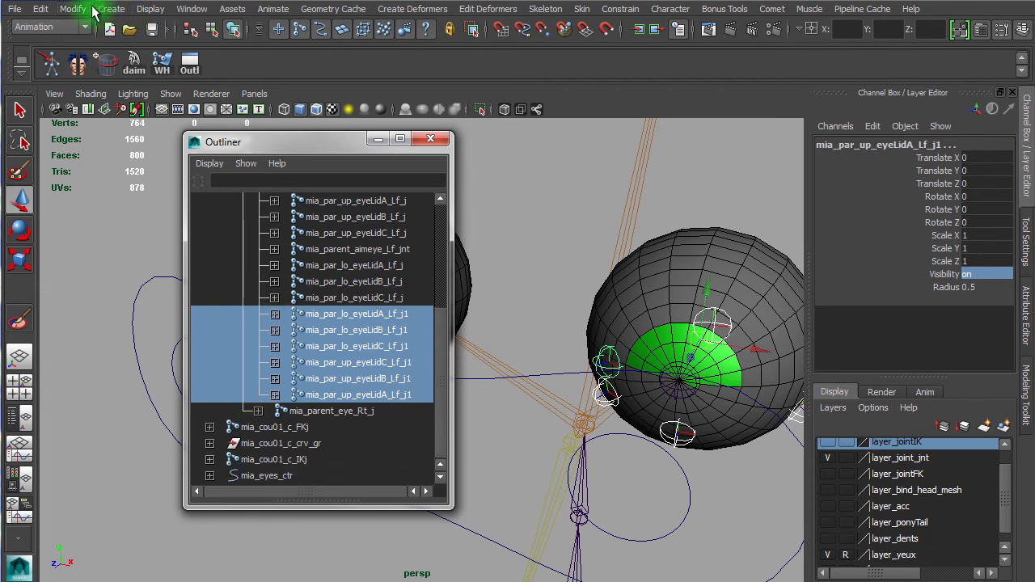
left_click(49, 10)
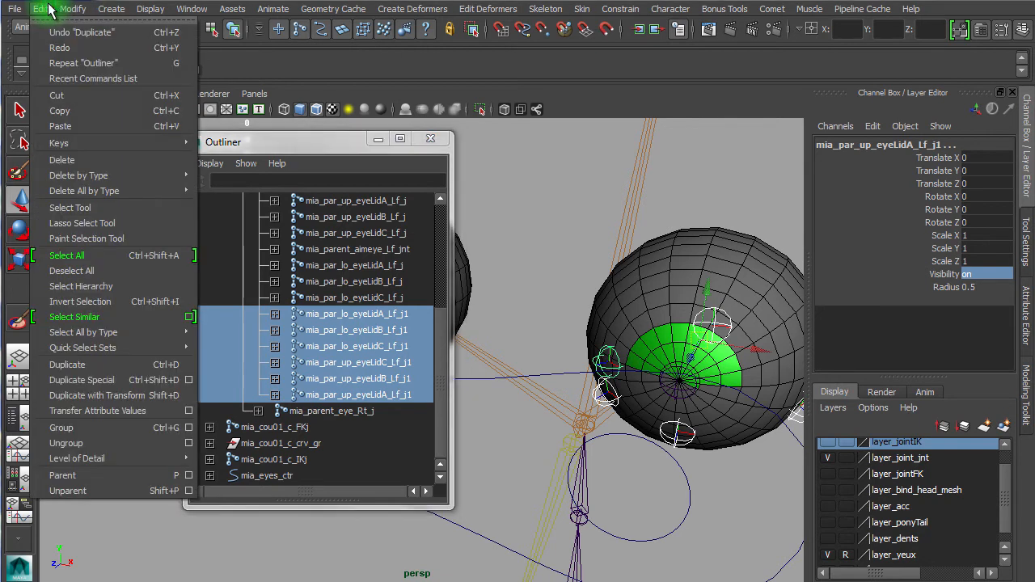
left_click(112, 287)
left_click(274, 315)
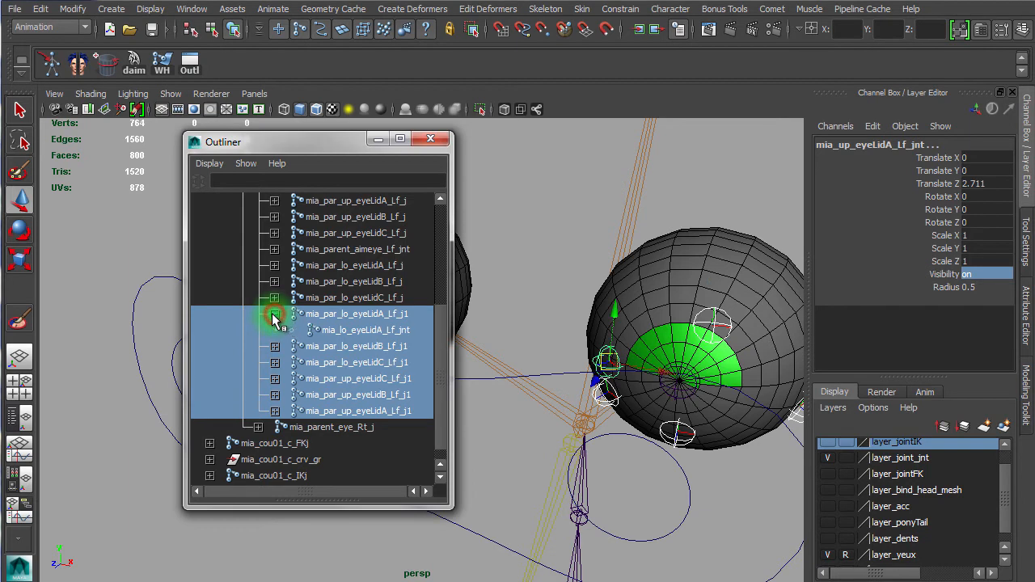
left_click(275, 346)
left_click(276, 379)
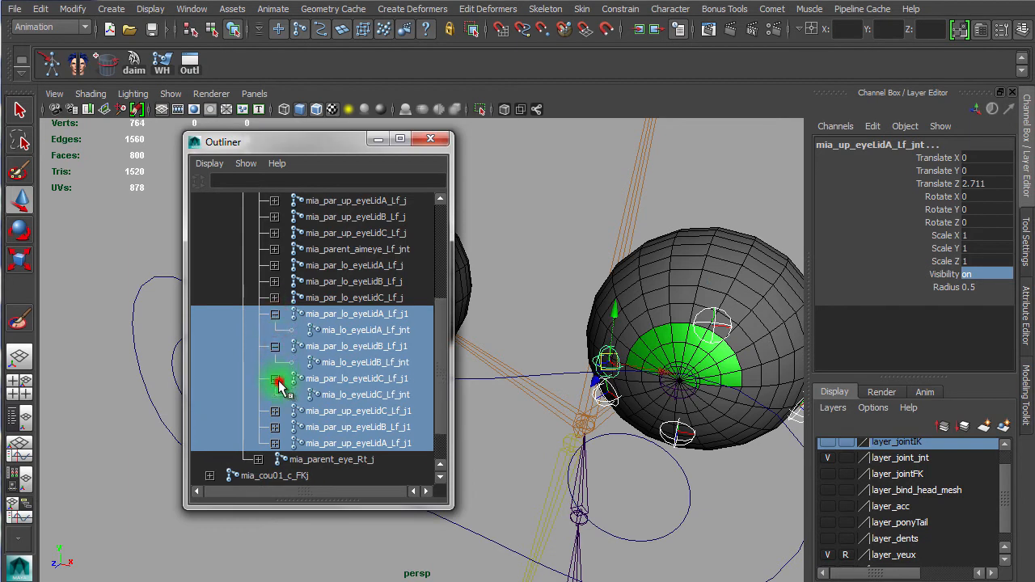
left_click(275, 412)
left_click(275, 443)
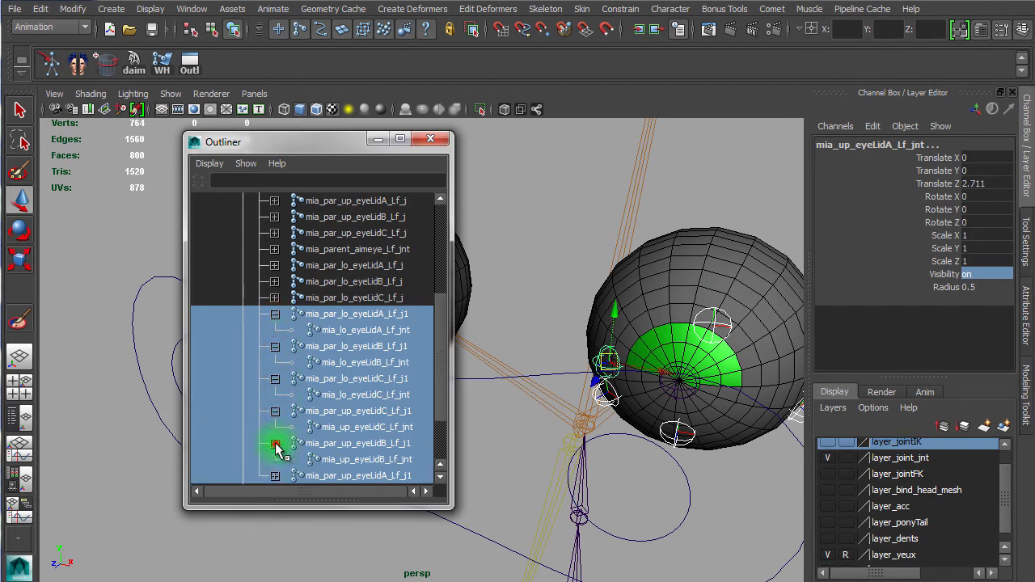
left_click(275, 476)
left_click_drag(441, 328, 444, 363)
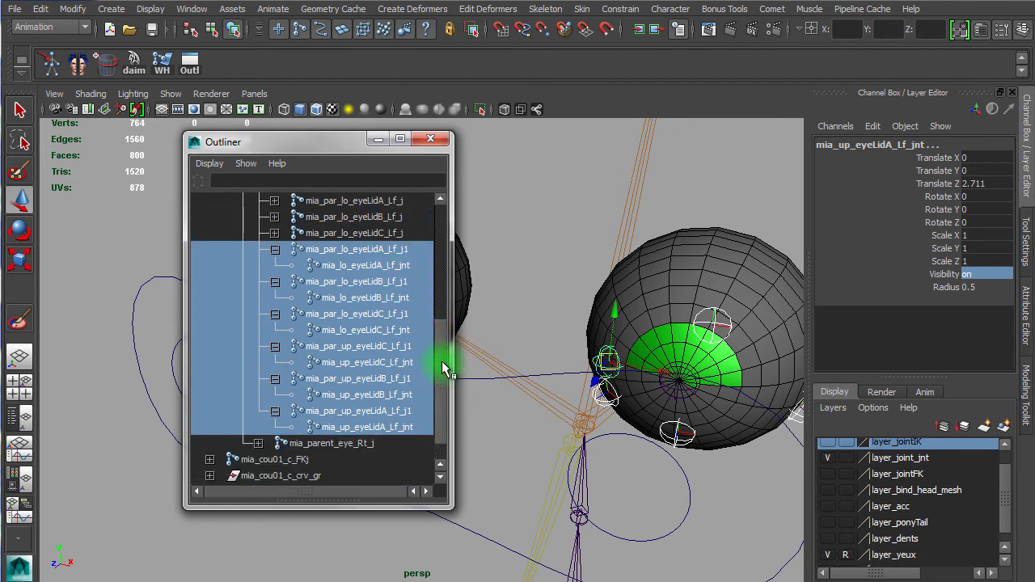
Step: Use Search and Replace Names on the selected hierarchy to replace "Lid" with "Soft" in the duplicated left eyelid joints
left_click(81, 10)
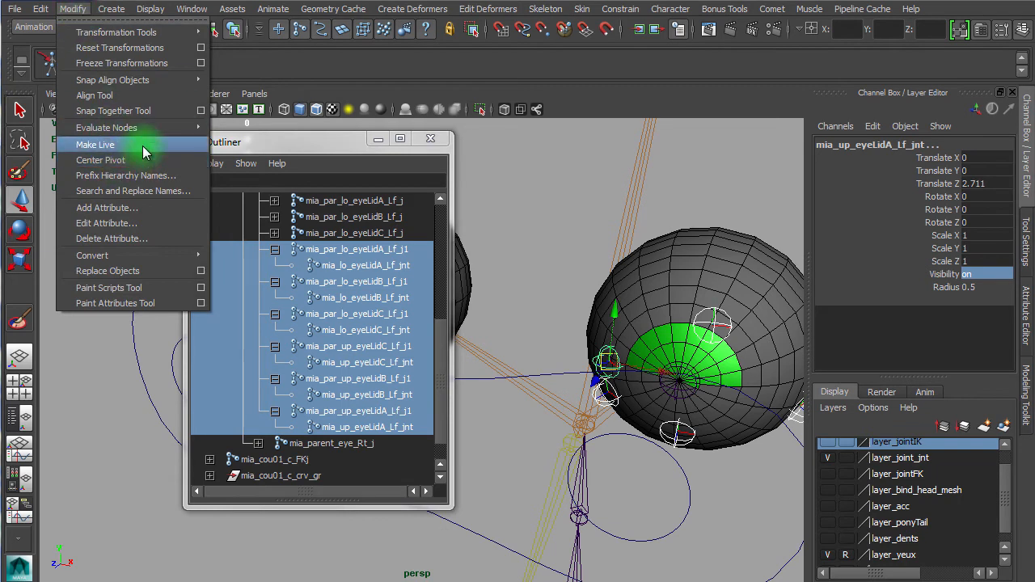
left_click(139, 200)
left_click(485, 112)
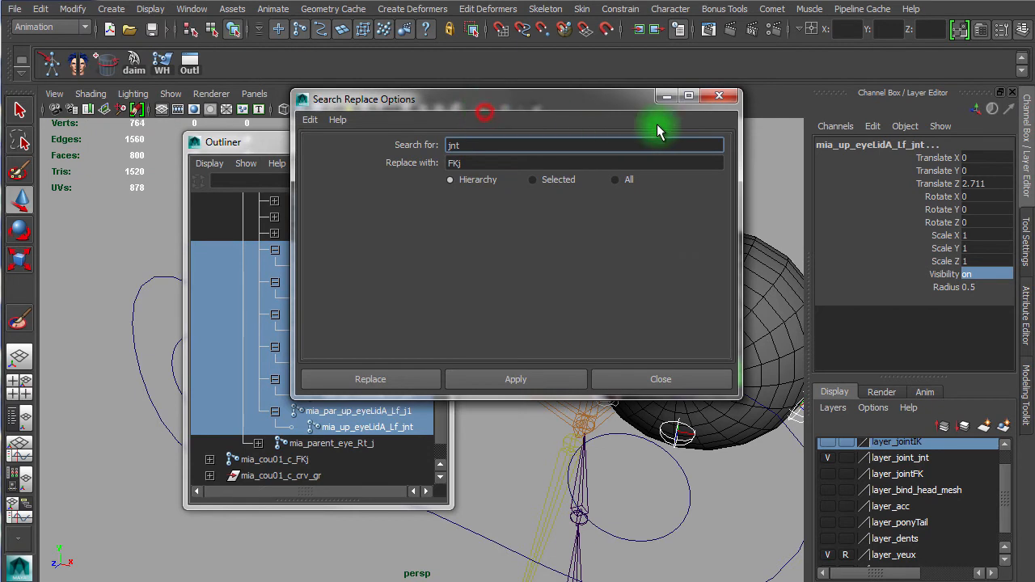
left_click_drag(469, 105, 684, 113)
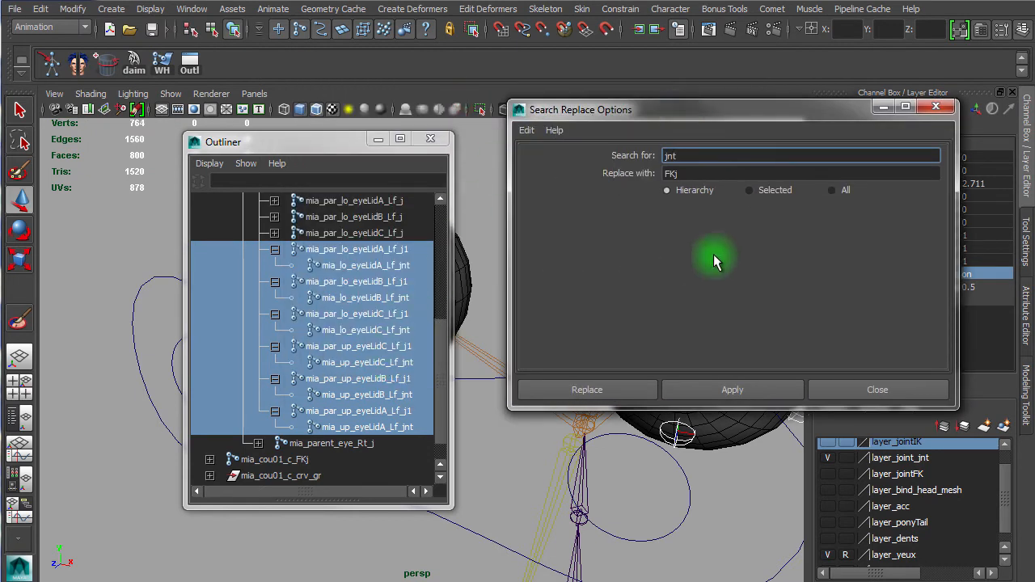
left_click_drag(685, 156, 647, 158)
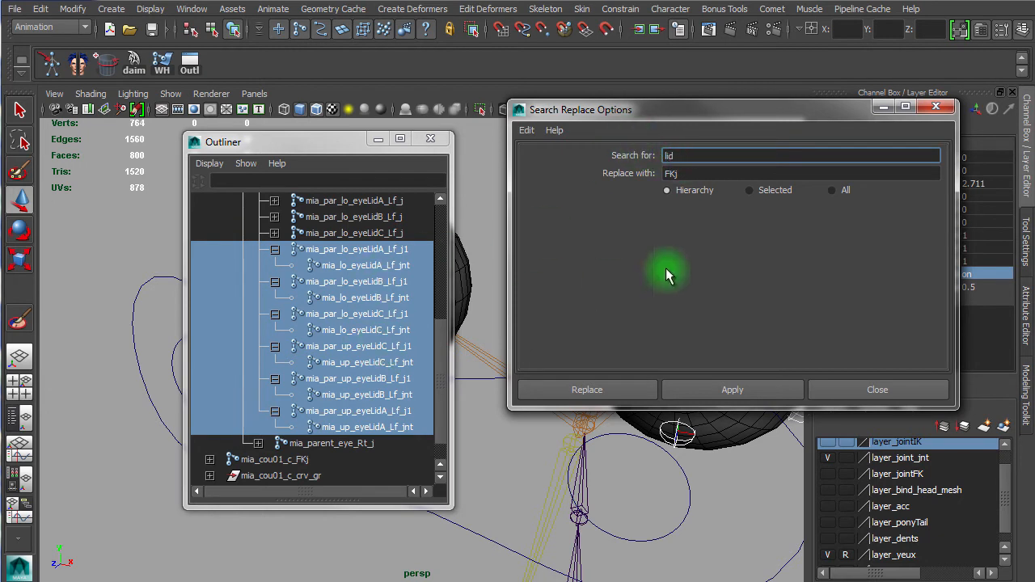
left_click_drag(689, 173, 629, 171)
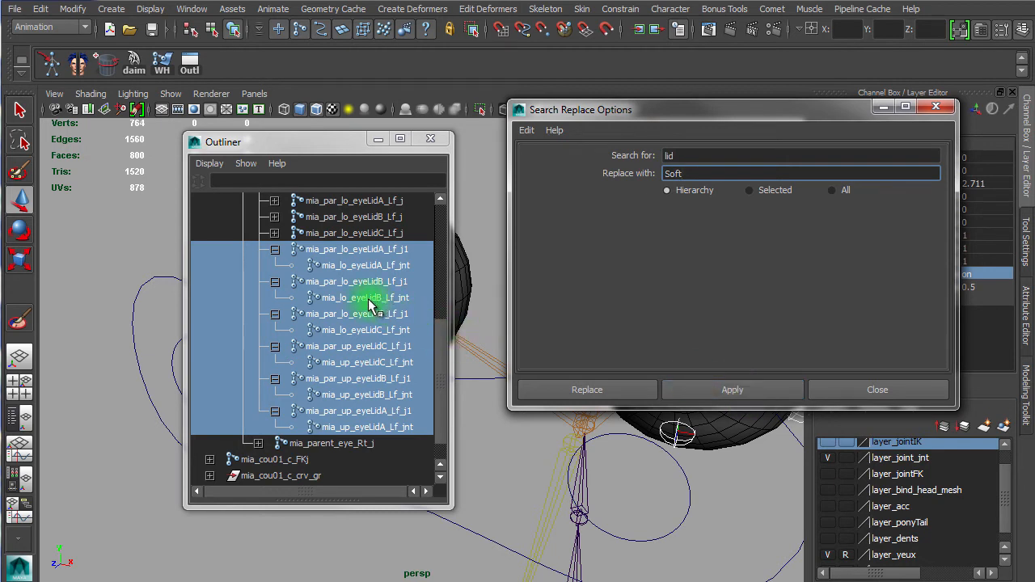
left_click(679, 157)
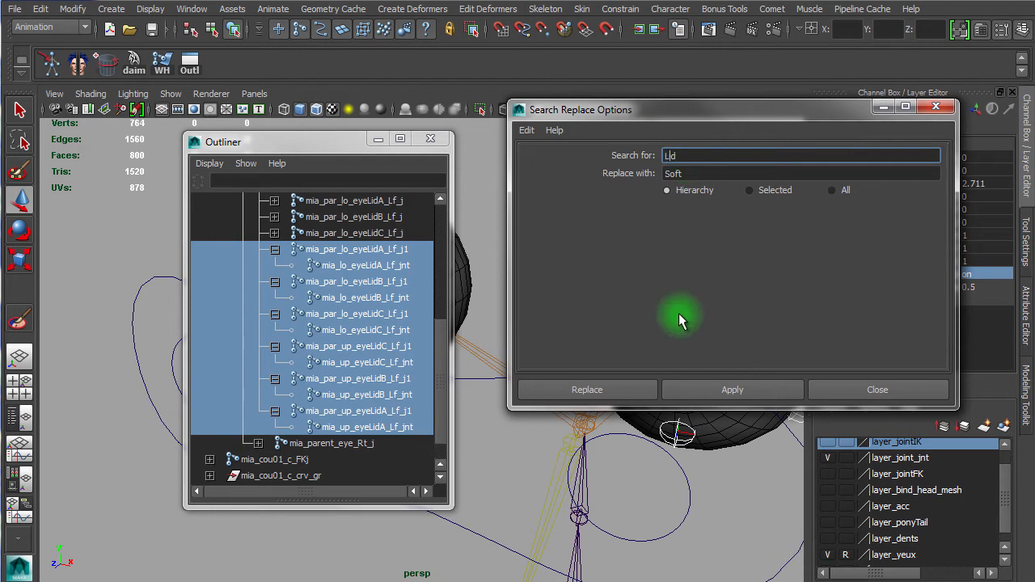
left_click(712, 388)
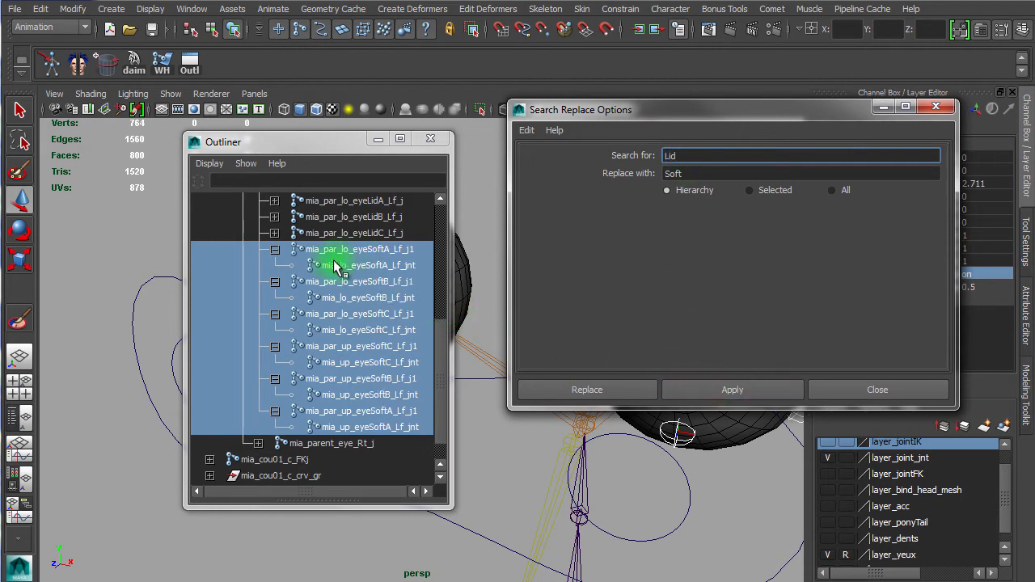
Step: Collapse the renamed left soft eyelid joints in the Outliner and review each of their names
left_click(275, 249)
left_click(275, 265)
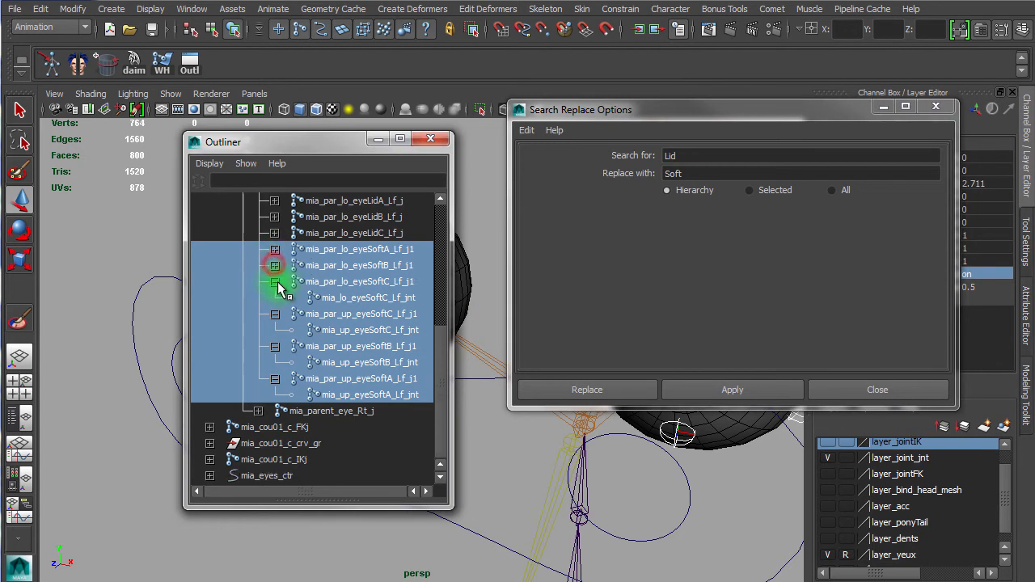
left_click(275, 281)
left_click(275, 313)
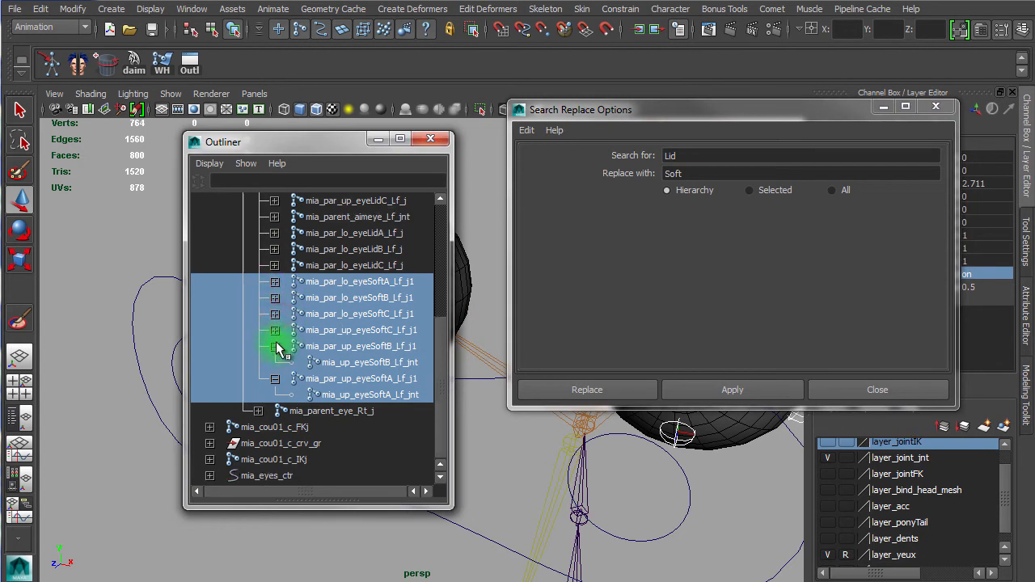
left_click(276, 347)
left_click(275, 378)
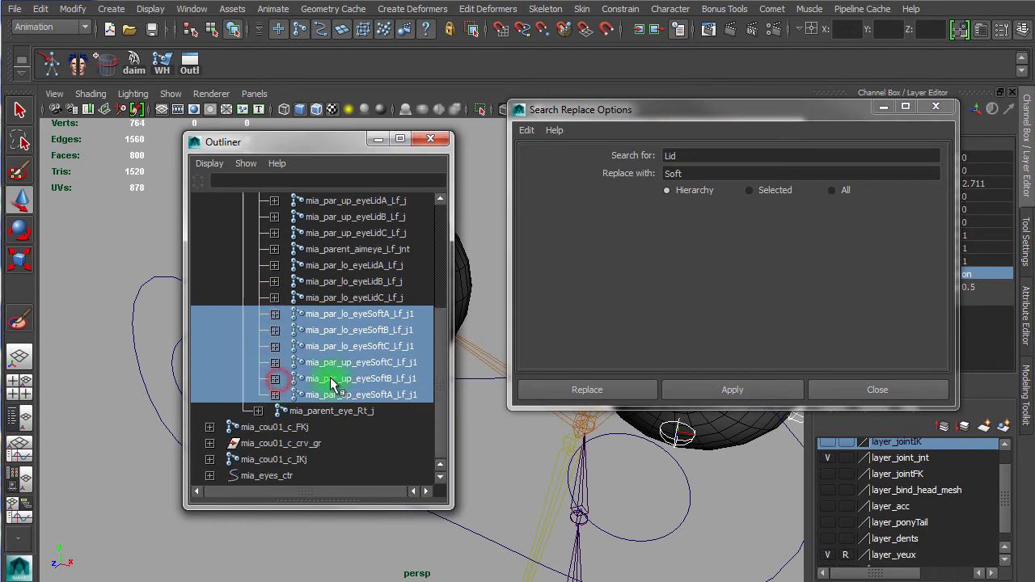
left_click(414, 314)
left_click(405, 330)
left_click(385, 346)
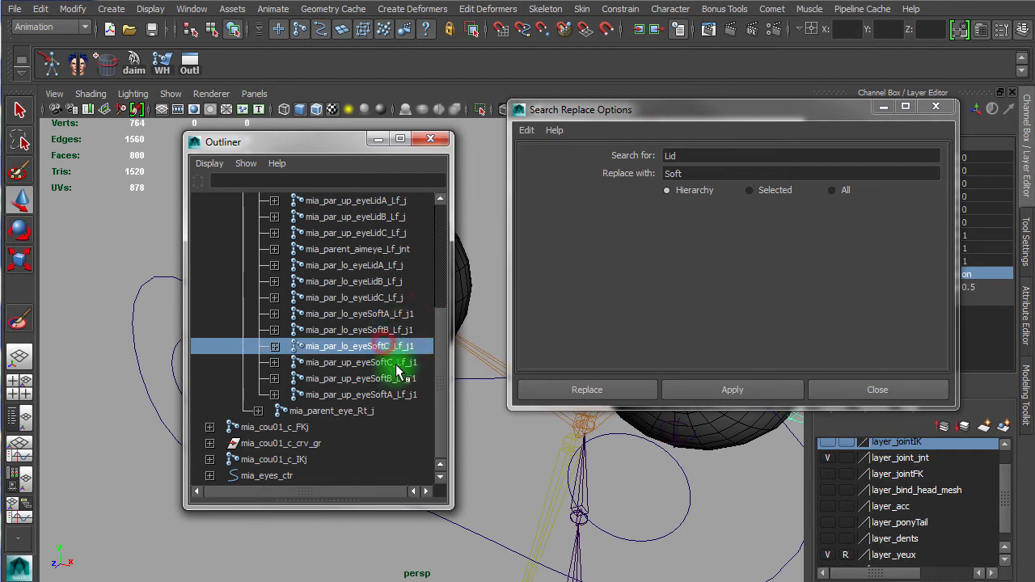
left_click(401, 362)
left_click(403, 394)
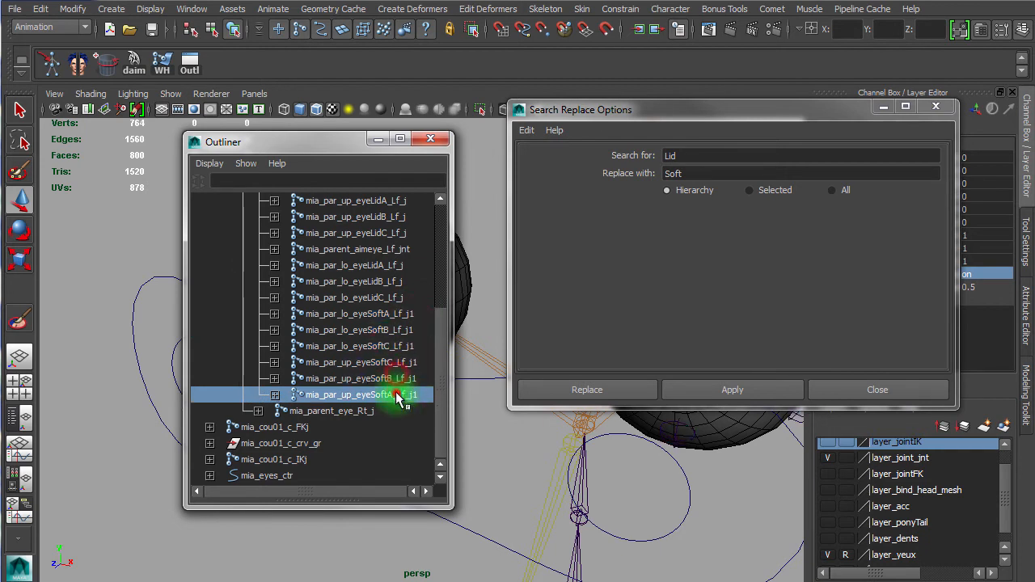
Step: Expand mia_parent_eye_Rt_j, select its six upper and lower eyelid parent joints and duplicate them
left_click_drag(439, 363, 443, 295)
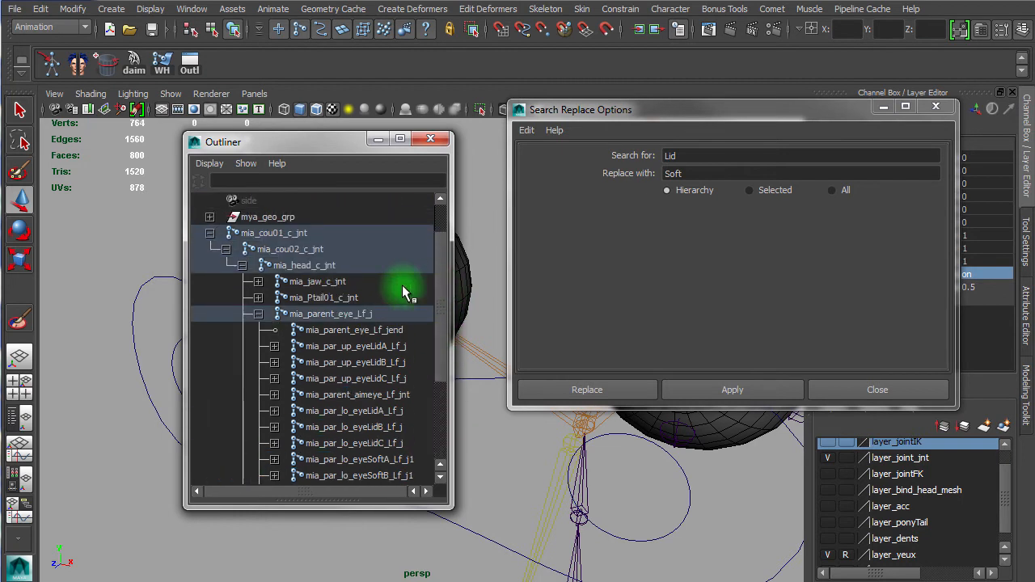
left_click(258, 298)
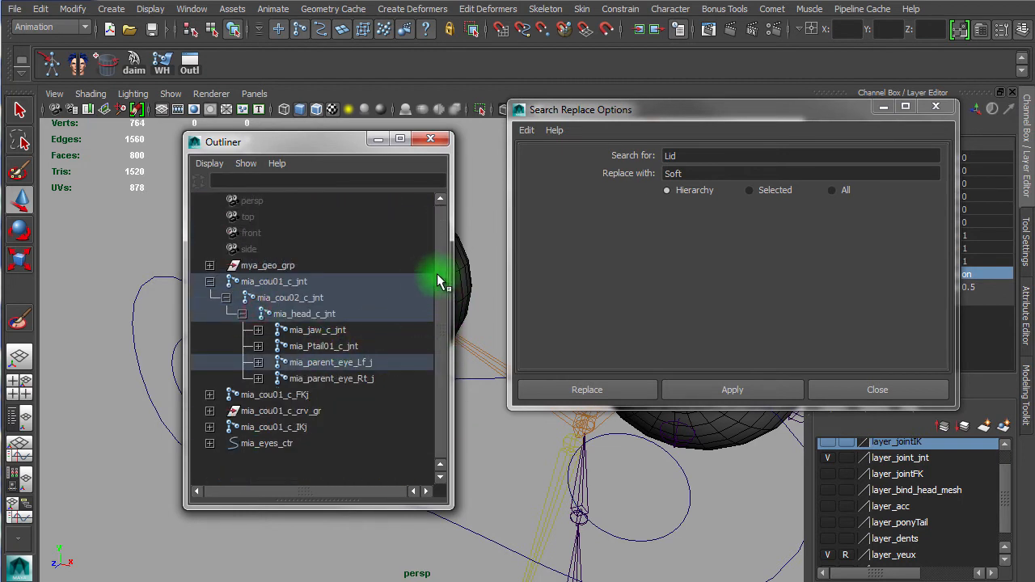
left_click(258, 378)
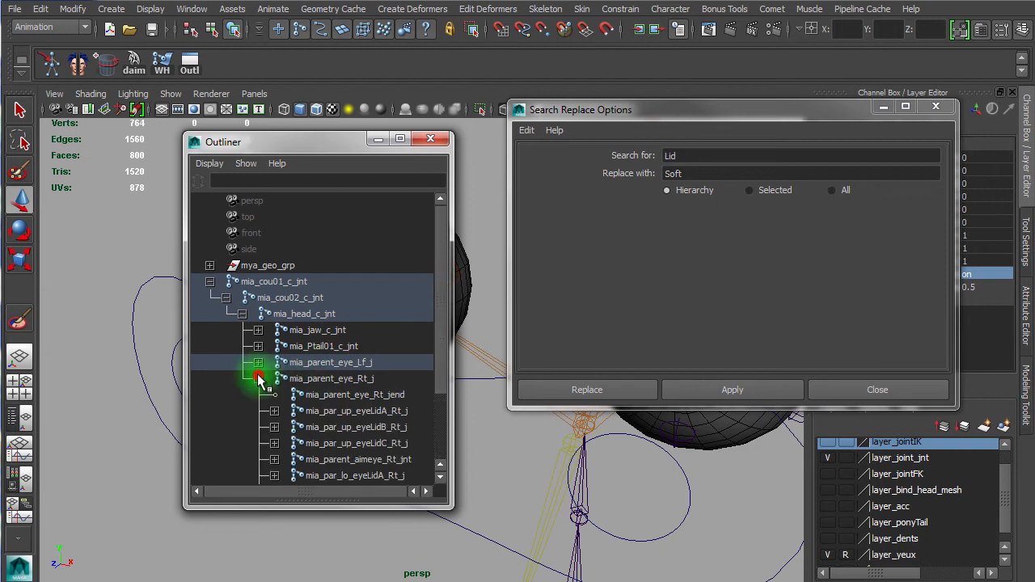
left_click_drag(439, 282, 449, 416)
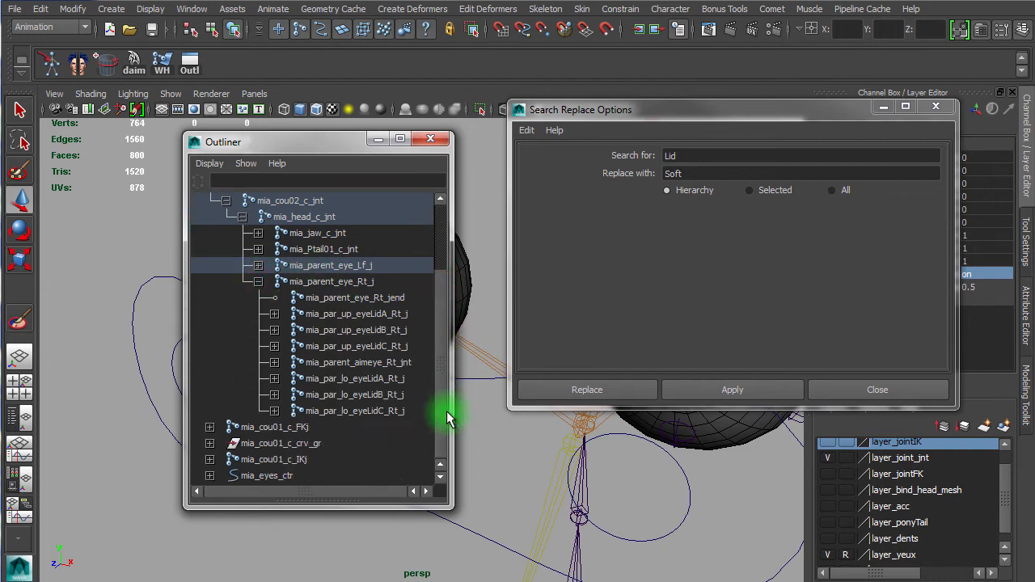
left_click(409, 317)
left_click(388, 411)
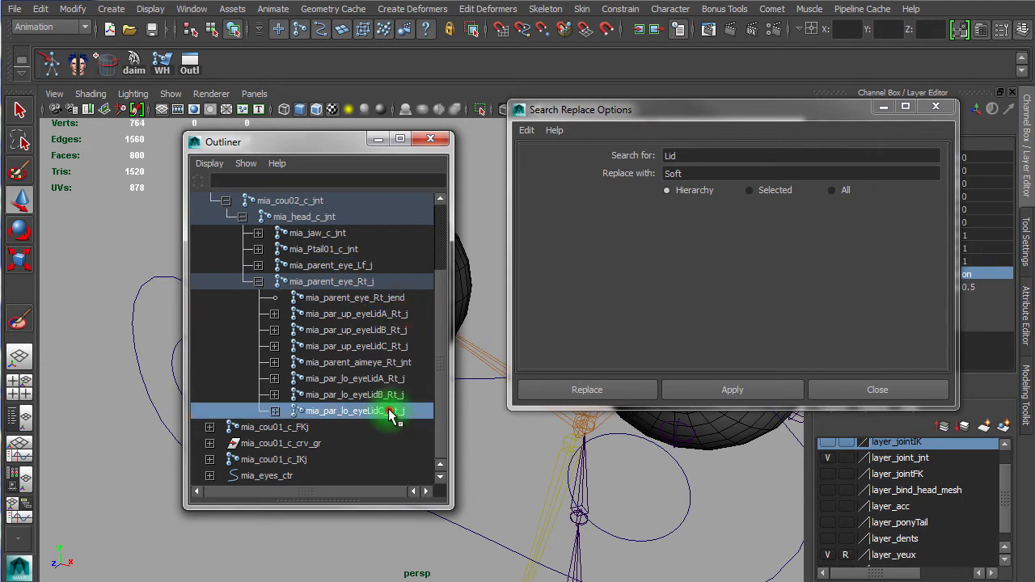
left_click(394, 394, "ctrl")
left_click(396, 379, "ctrl")
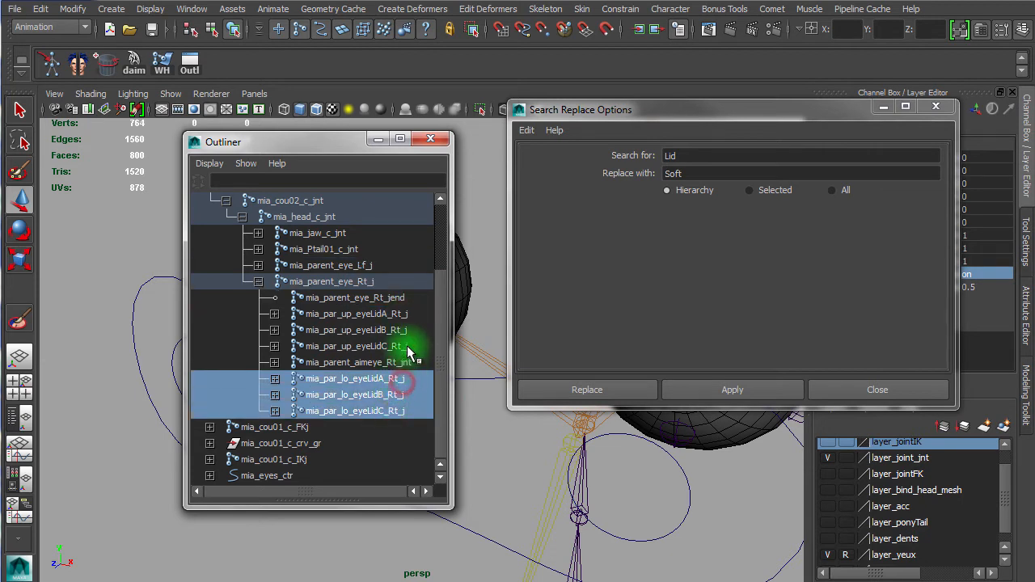
left_click(408, 346, "ctrl")
left_click(408, 330, "ctrl")
left_click(406, 313, "ctrl")
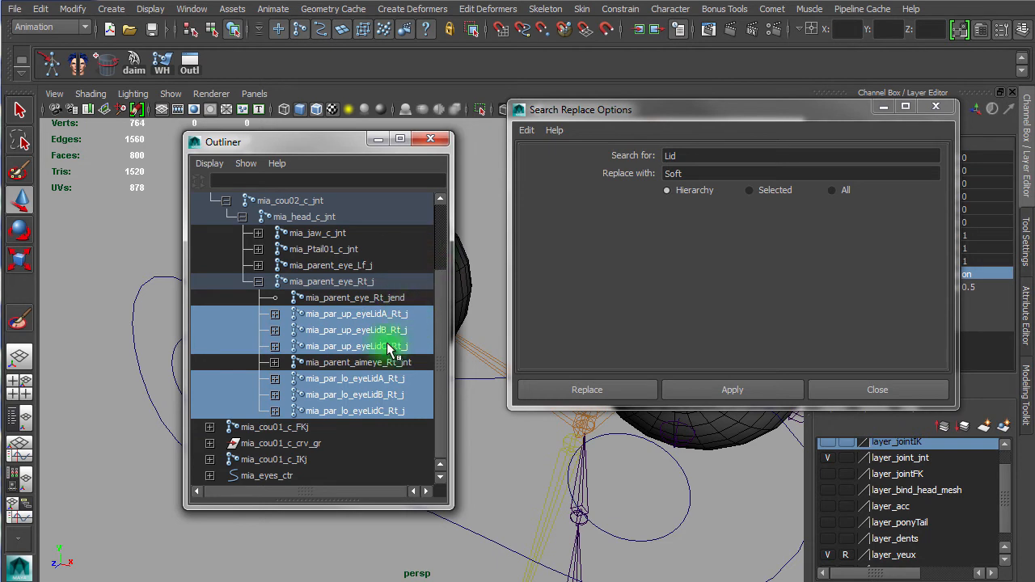
key("ctrl+d")
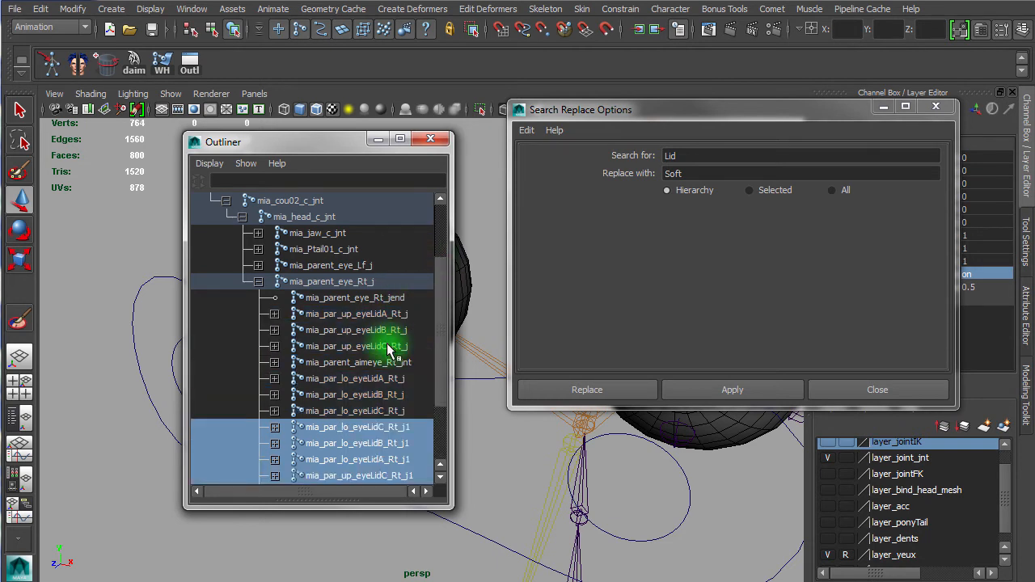
Step: Apply the "Lid" to "Soft" replacement to the duplicated right eyelid joints and expand them
left_click_drag(439, 293, 439, 362)
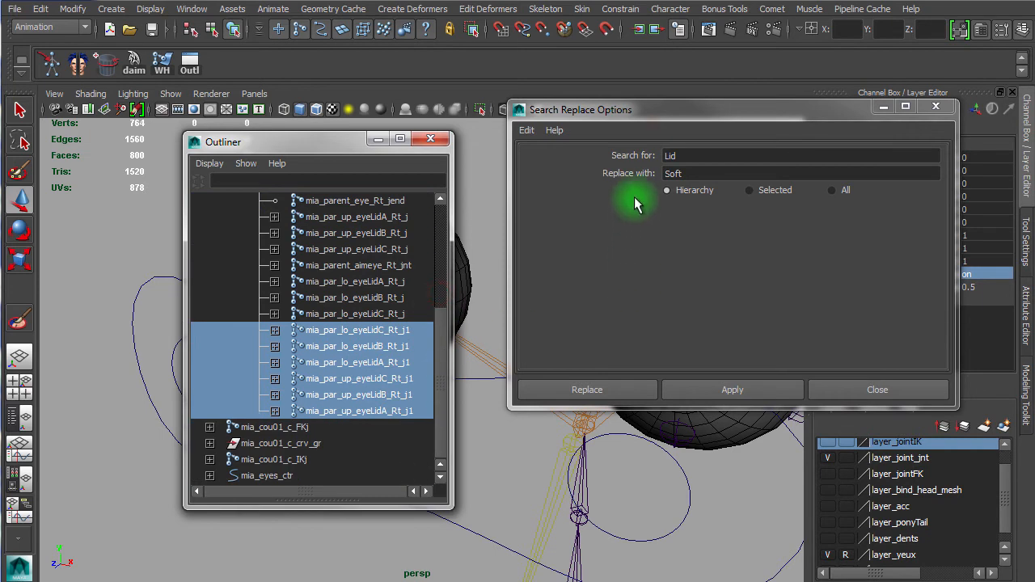
left_click(705, 391)
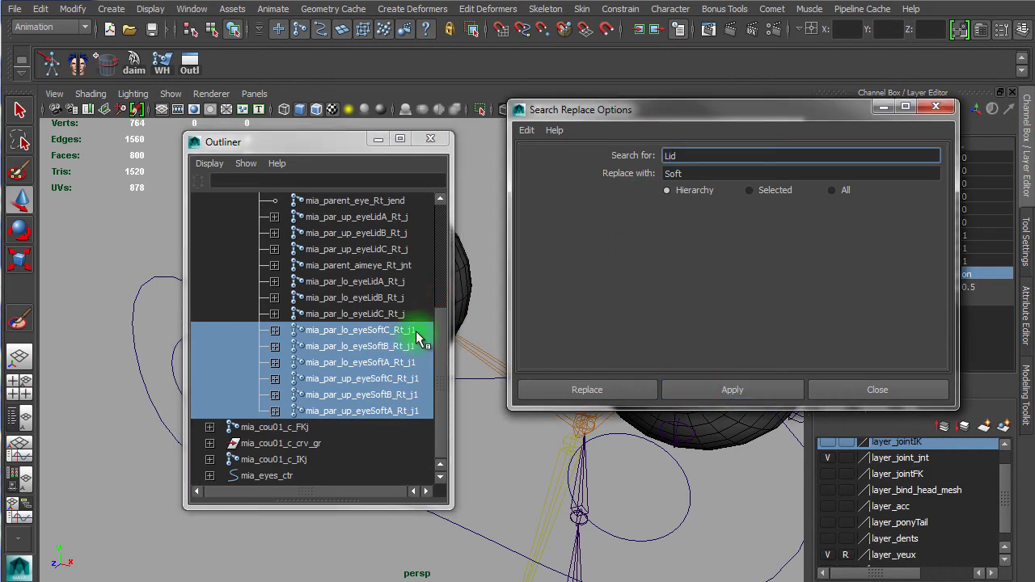
left_click(275, 330)
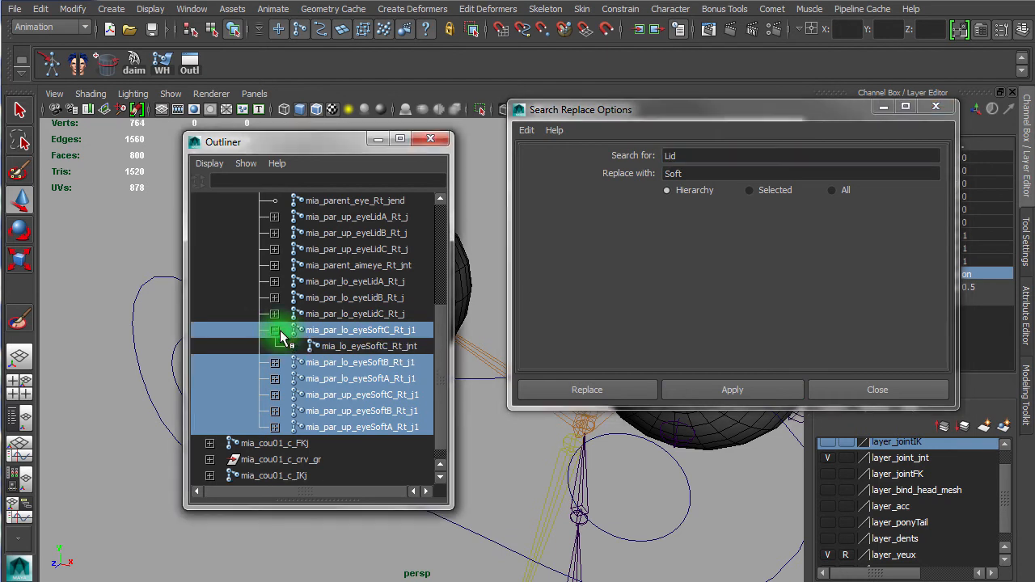
left_click(275, 329)
left_click(275, 330)
left_click(275, 362)
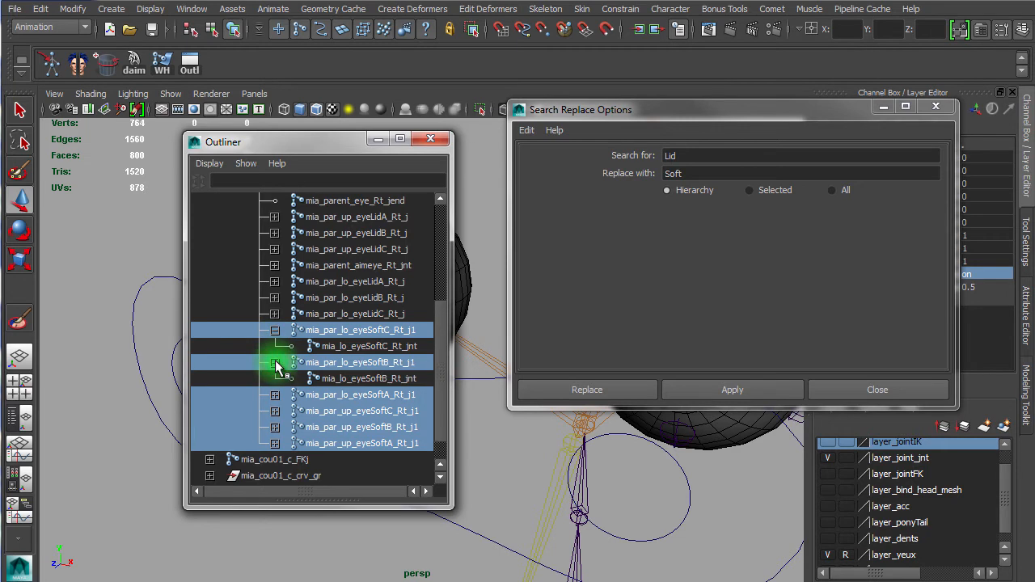
Step: Rename the lower right joint mia_par_lo_eyeSoftC_Rt_j1 to mia_par_lo_eyeSoftC_Rt_j
double_click(420, 330)
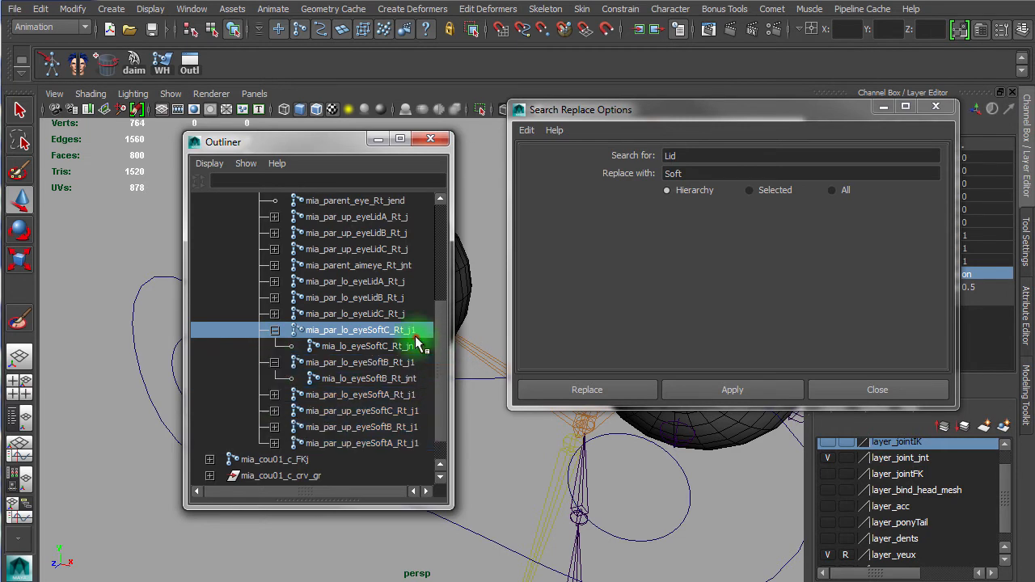
left_click(420, 331)
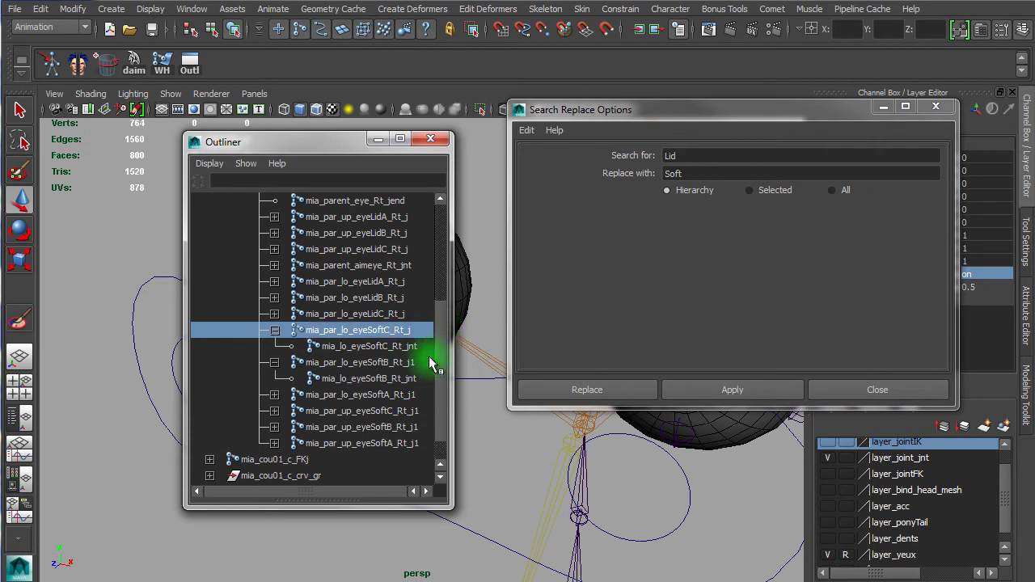
left_click(425, 362)
left_click(293, 332)
left_click(274, 329)
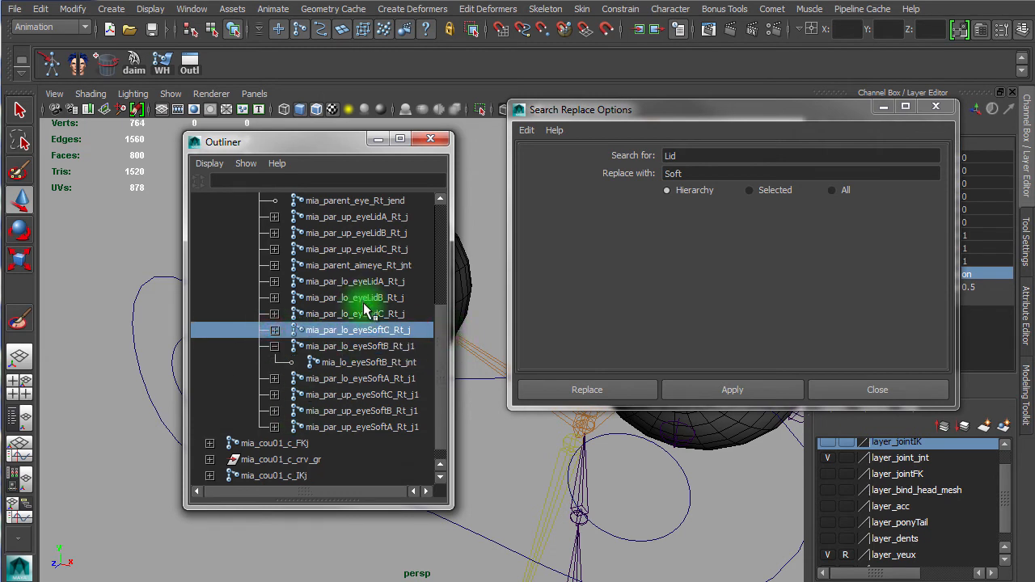
left_click(274, 346)
scroll(363, 347, "up", 5)
scroll(364, 347, "down", 3)
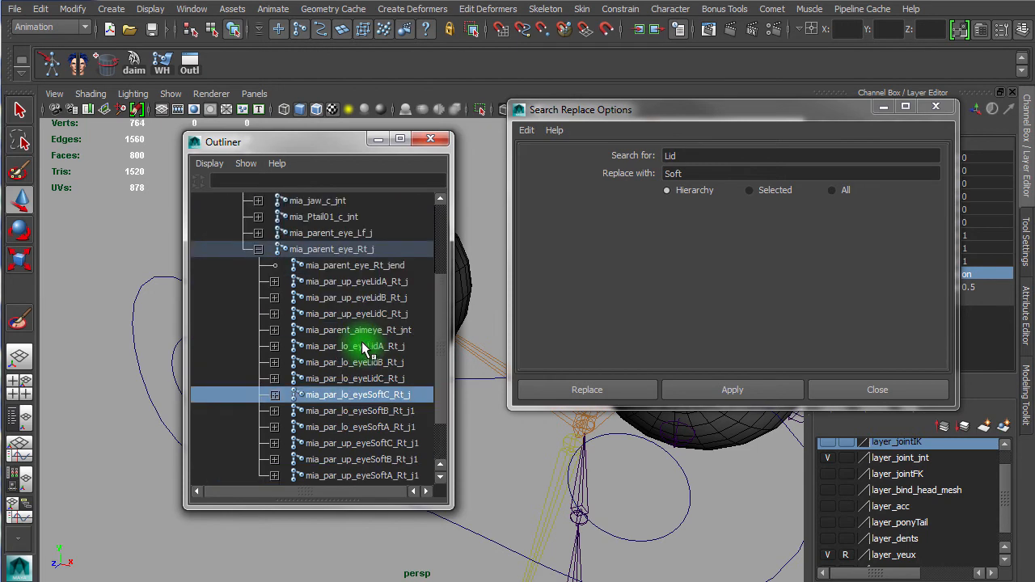
Step: Remove the trailing "1" from the three lower left soft eyelid parent joints, naming them mia_par_lo_eyeSoftA/B/C_Lf_j
left_click(258, 249)
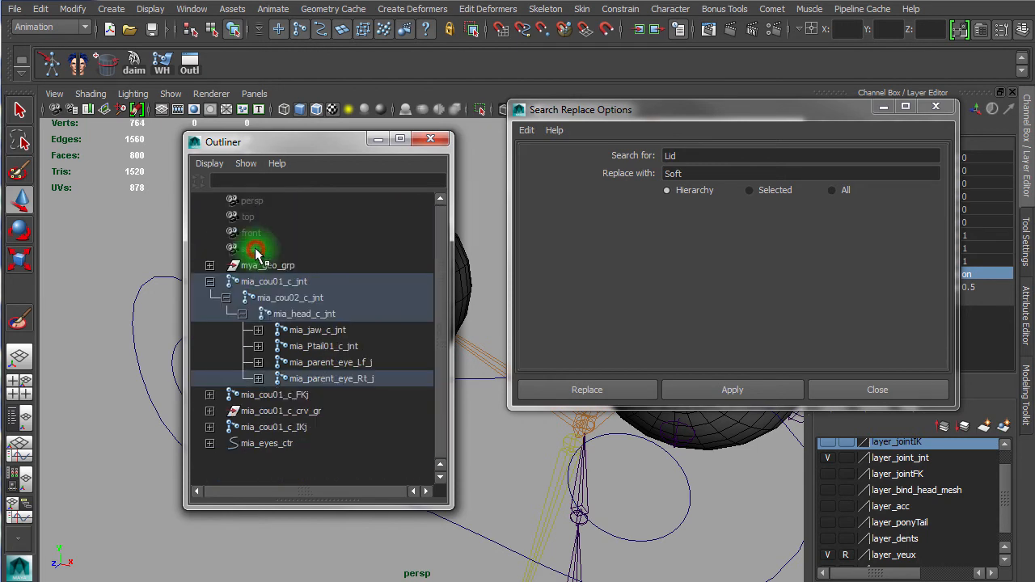
left_click(258, 362)
scroll(332, 347, "down", 4)
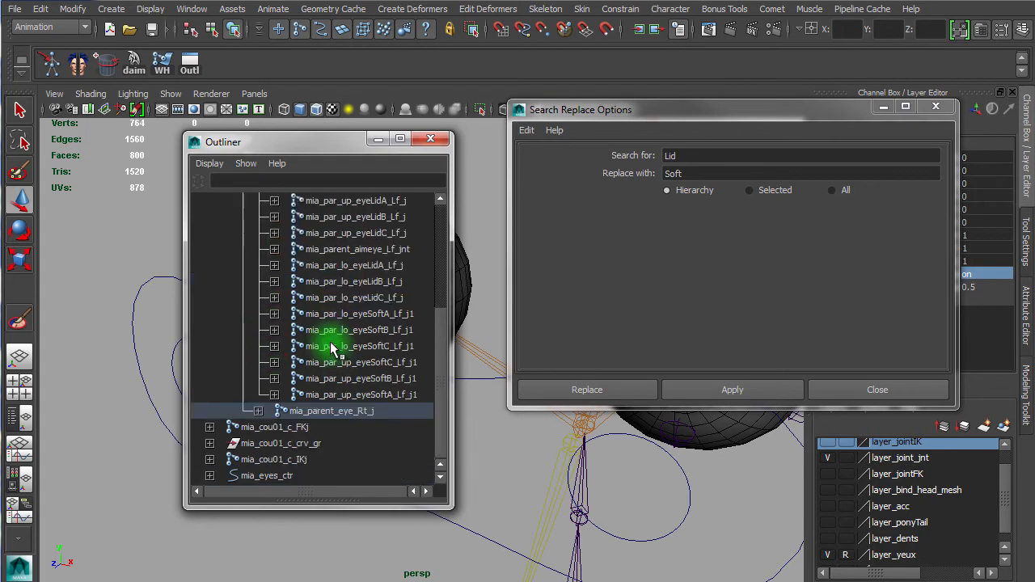
left_click(278, 314)
left_click(280, 318)
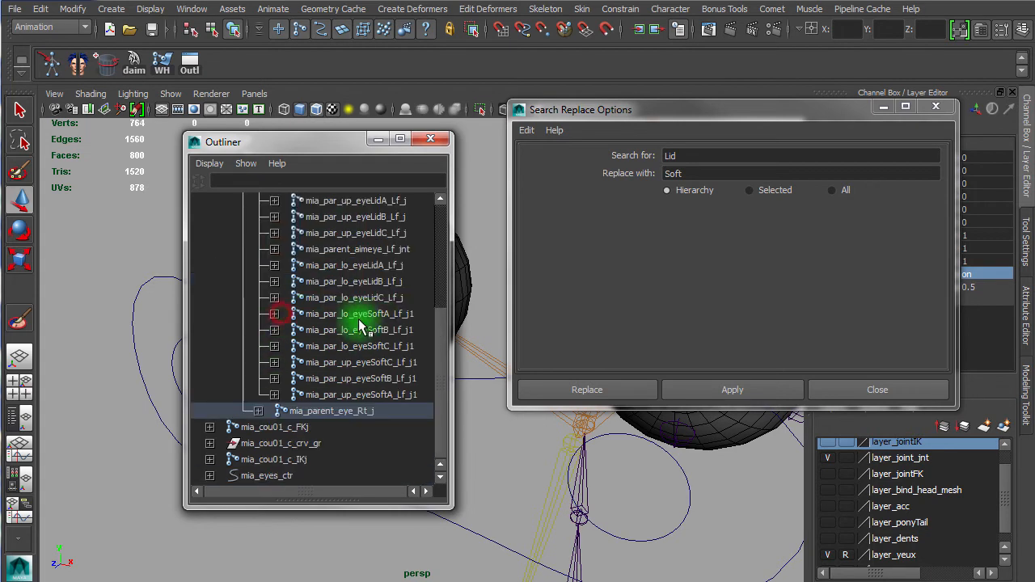
double_click(401, 314)
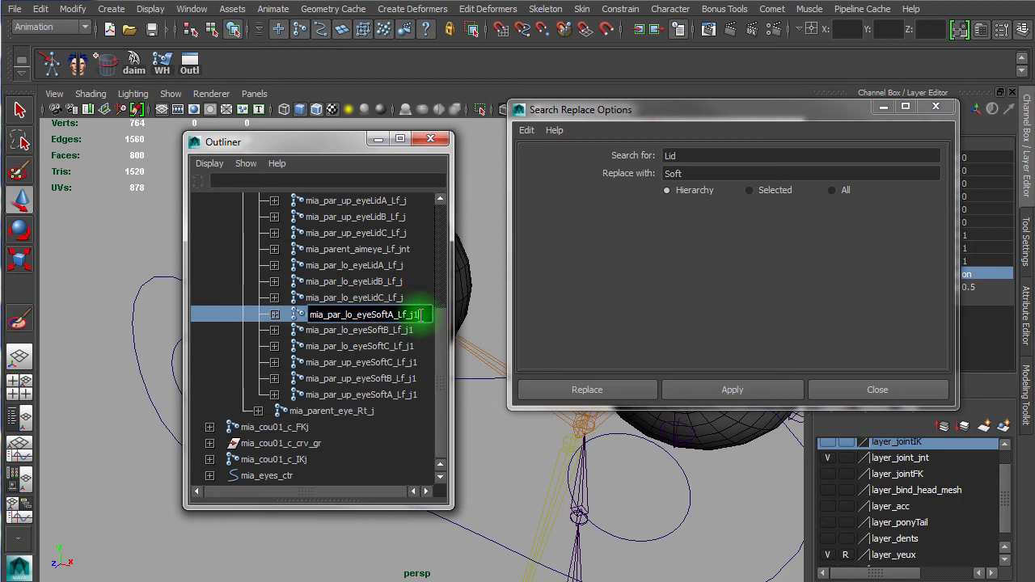
double_click(368, 331)
left_click(421, 331)
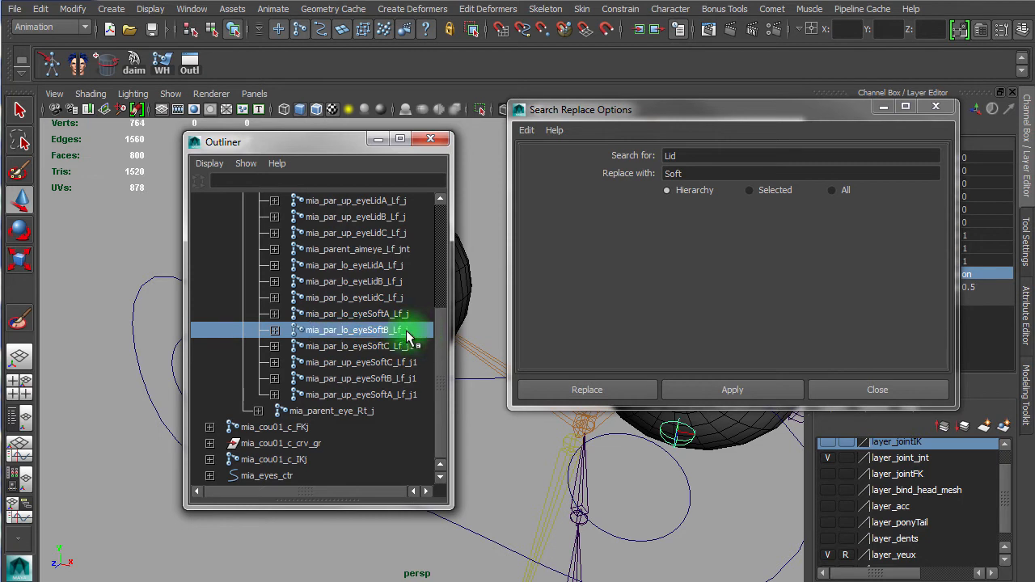
double_click(423, 346)
left_click(424, 346)
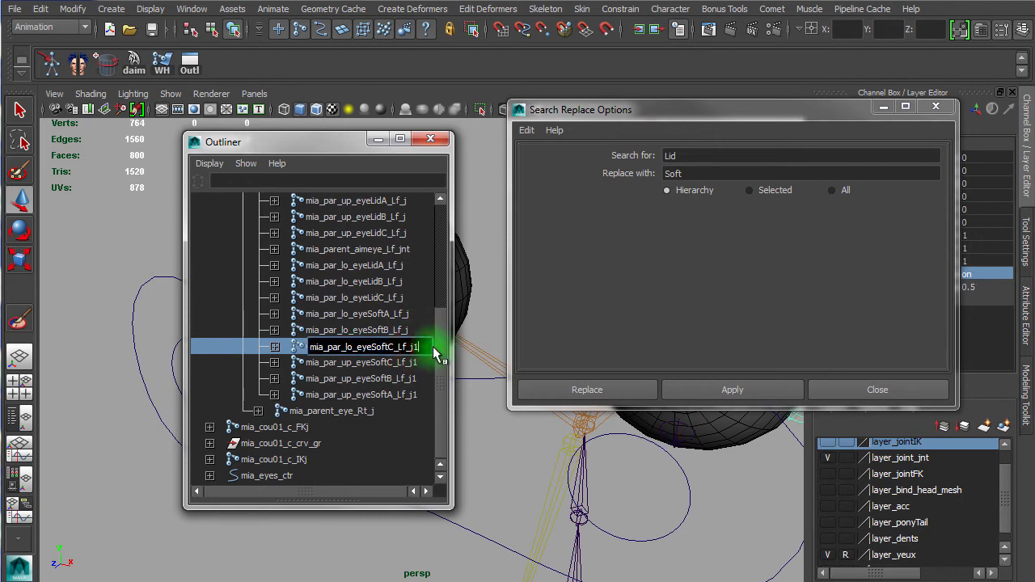
key("Return")
Step: Remove the trailing "1" from the three upper left soft eyelid joints, naming them mia_par_up_eyeSoftC/B/A_Lf_j
double_click(398, 363)
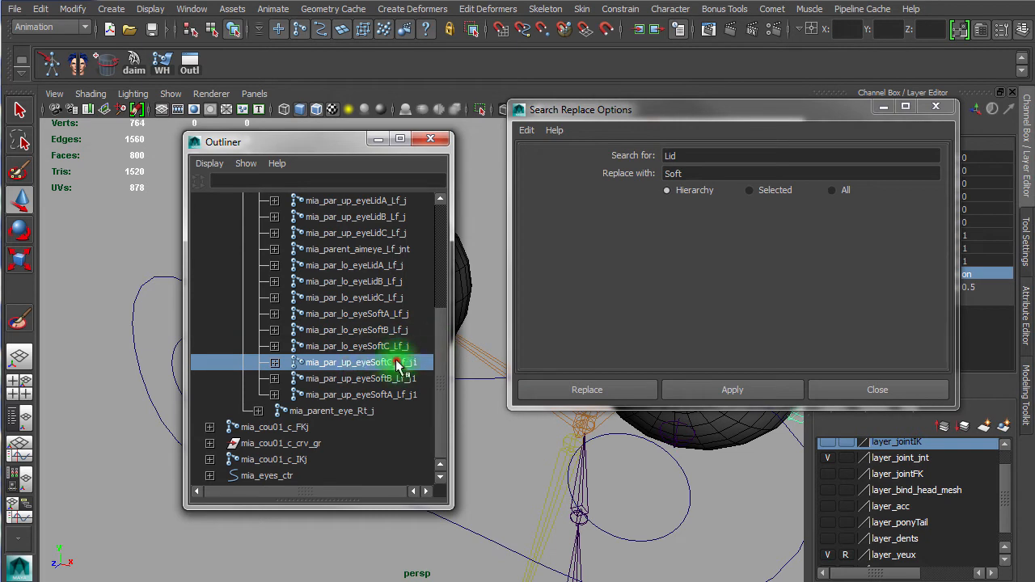
left_click(421, 362)
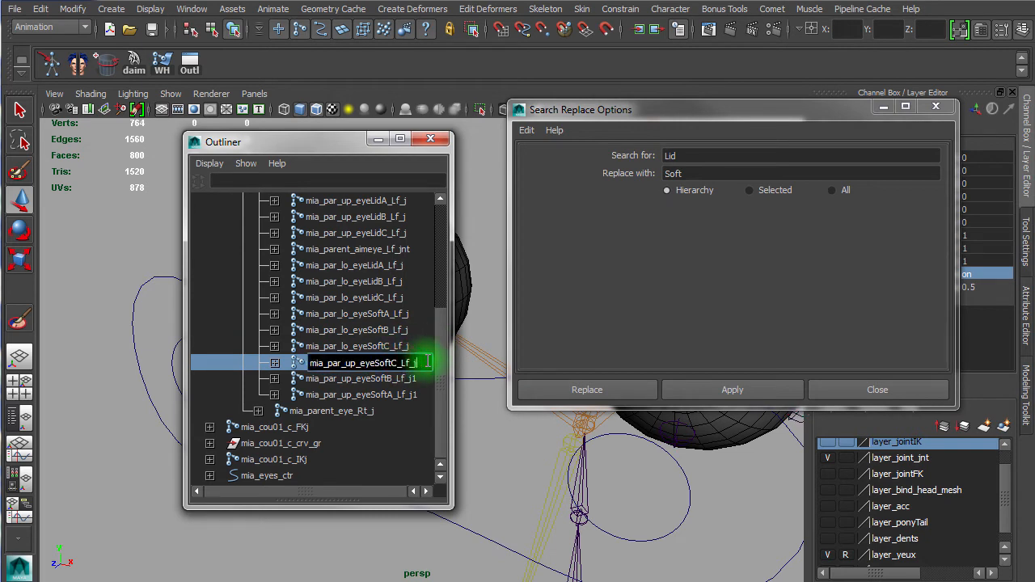
key("Return")
double_click(411, 378)
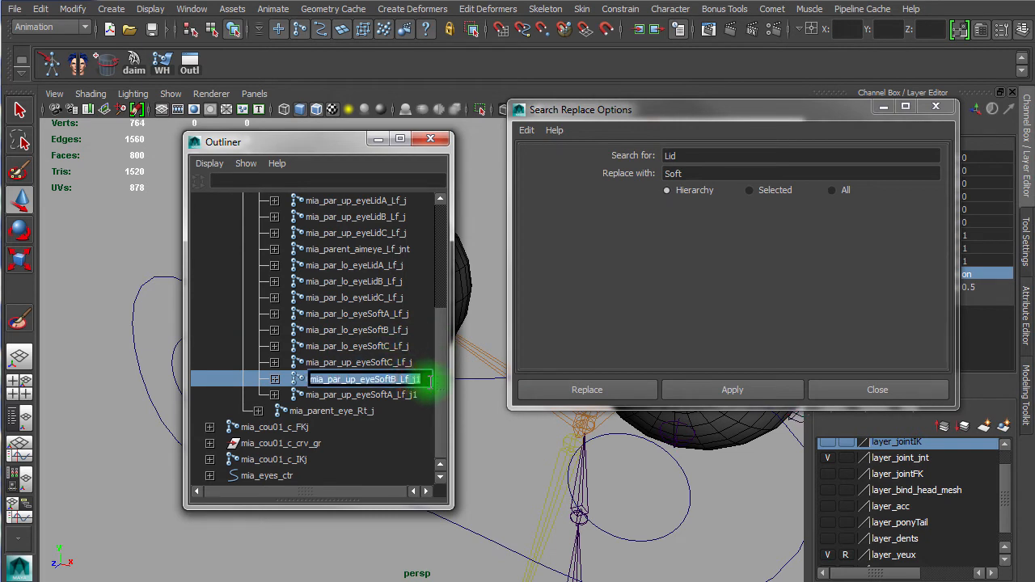
left_click(423, 380)
key("Return")
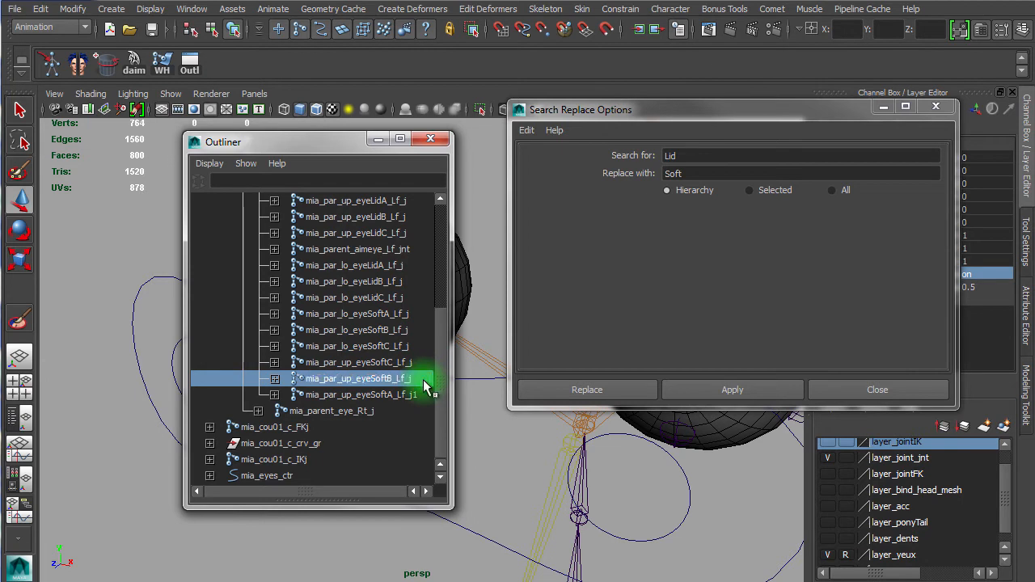
double_click(414, 396)
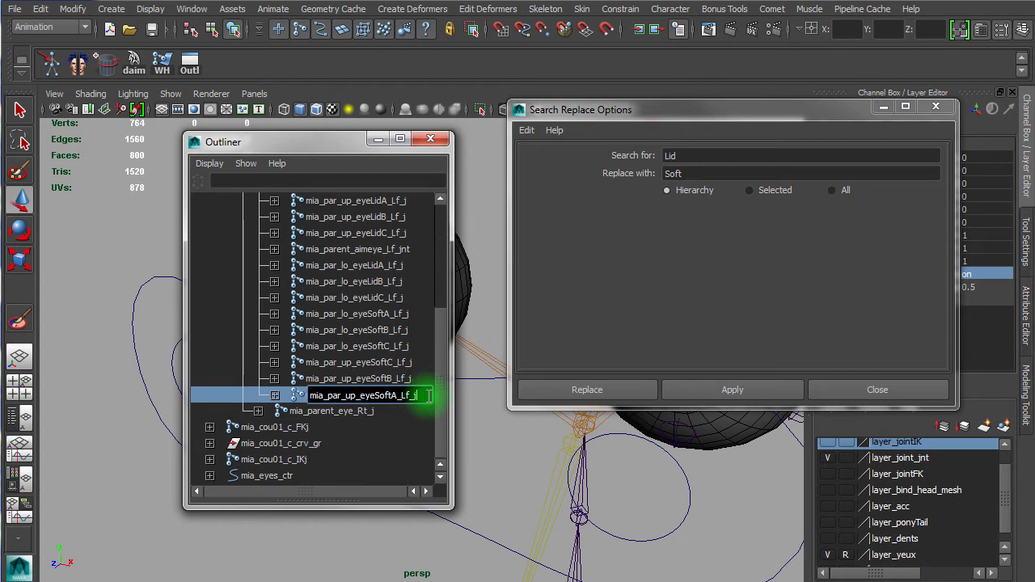
key("Return")
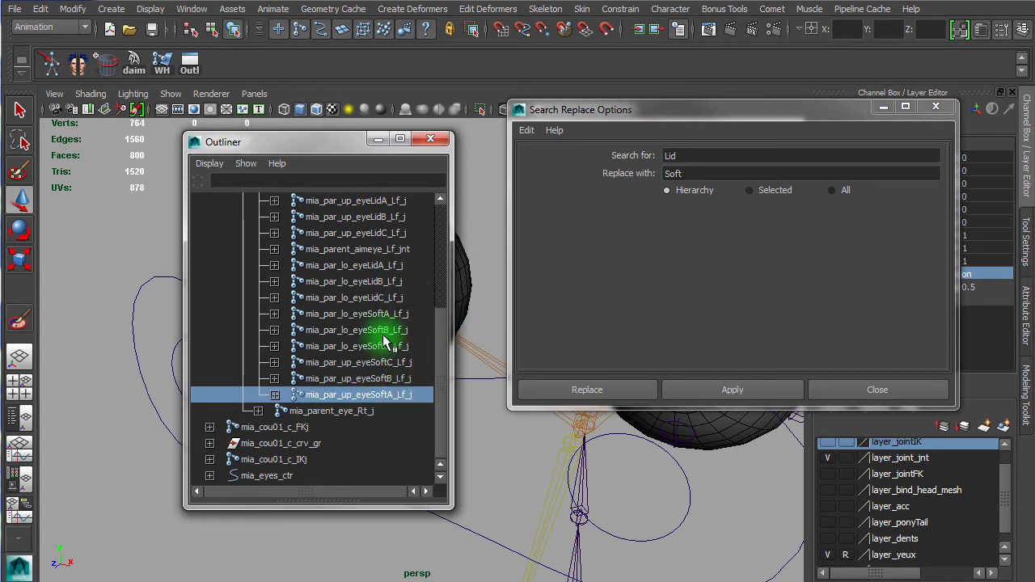
Step: Select the left soft eyelid joints, then the original upper lid joint, and close the Search Replace Options window
left_click_drag(403, 315, 412, 390)
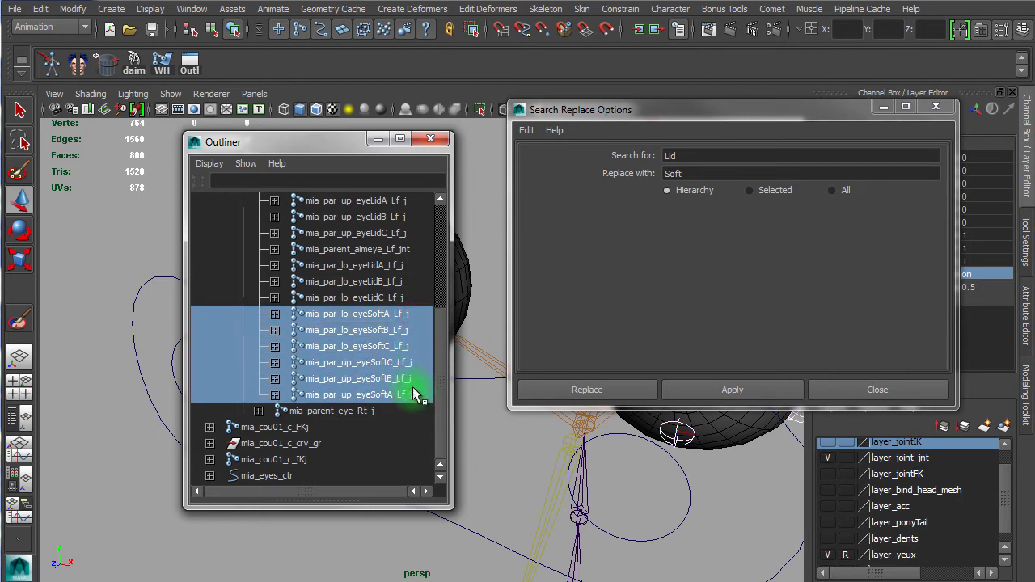
left_click_drag(571, 113, 639, 100)
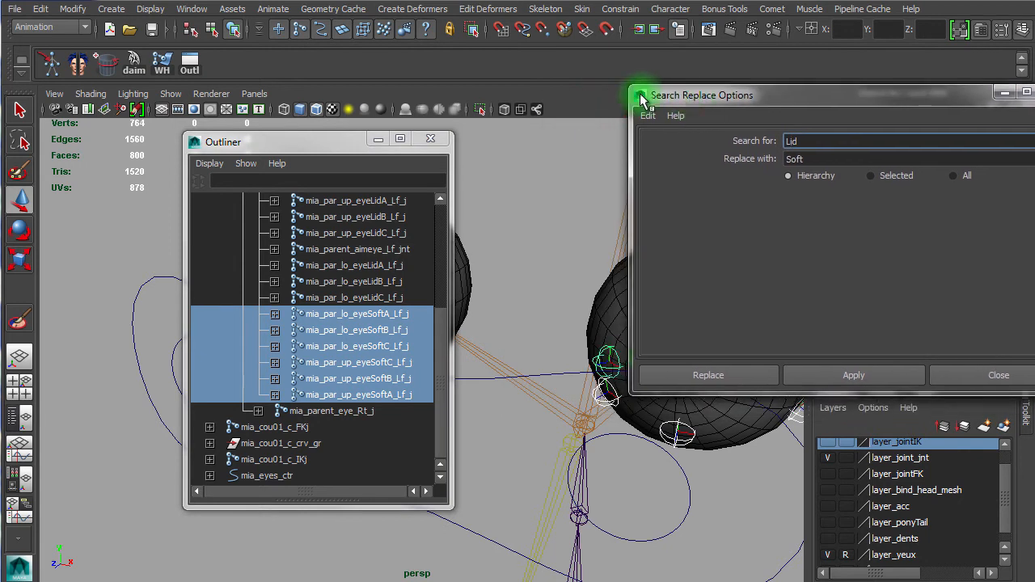
left_click(443, 362)
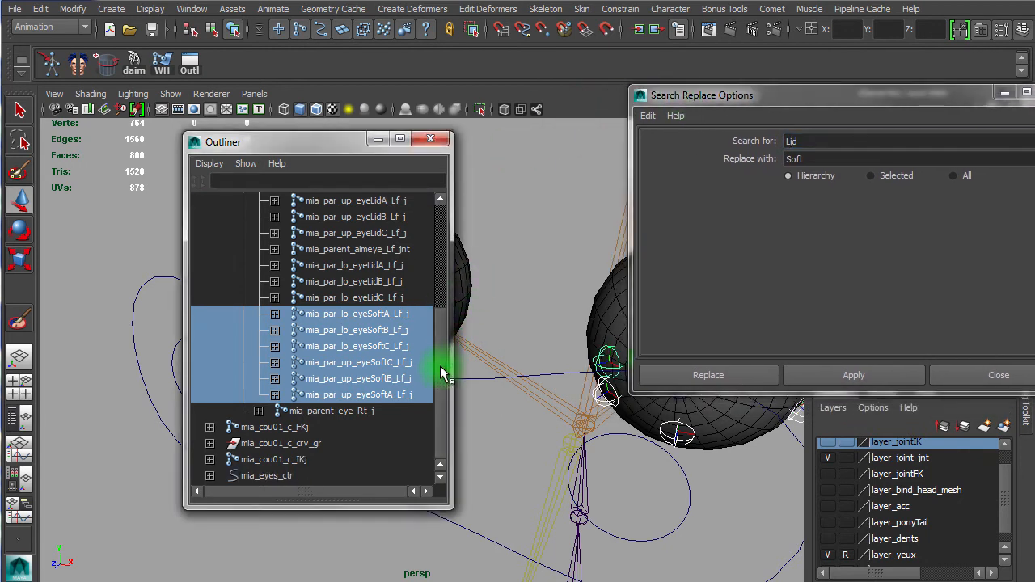
middle_click_drag(443, 373, 397, 320)
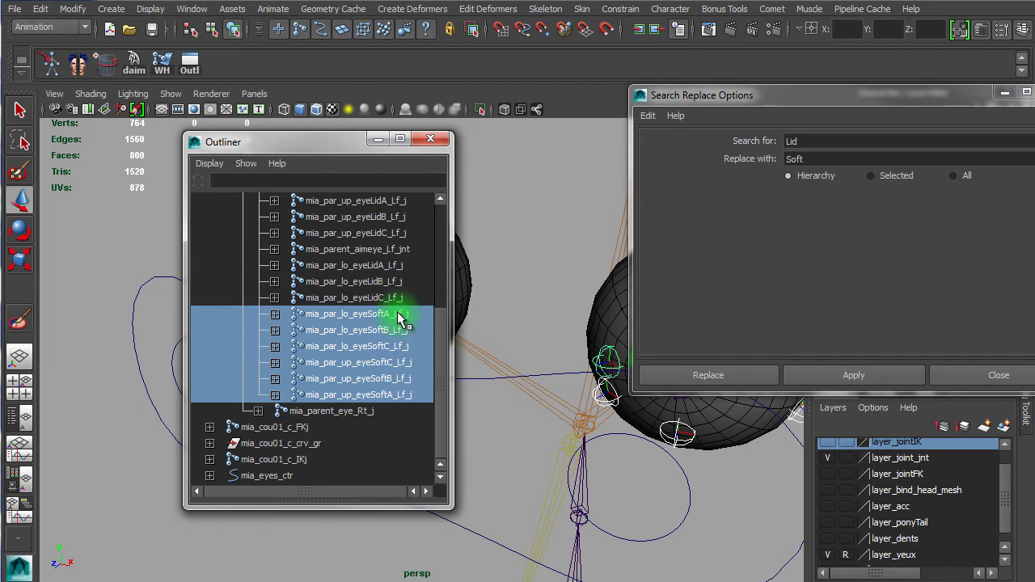
middle_click_drag(400, 312, 397, 283)
left_click(392, 318)
left_click(396, 282)
left_click_drag(724, 99, 852, 108)
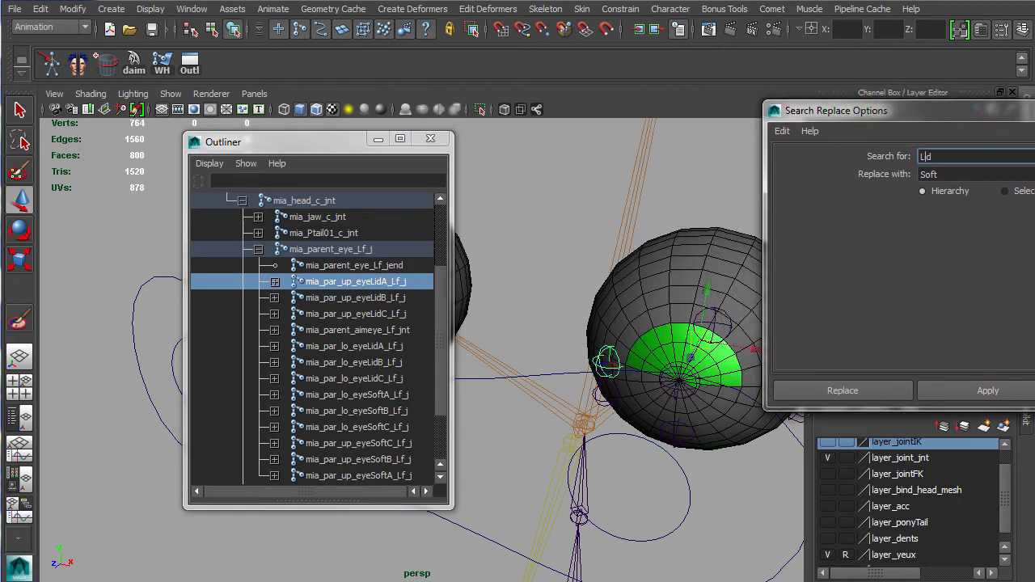
left_click_drag(880, 119, 619, 95)
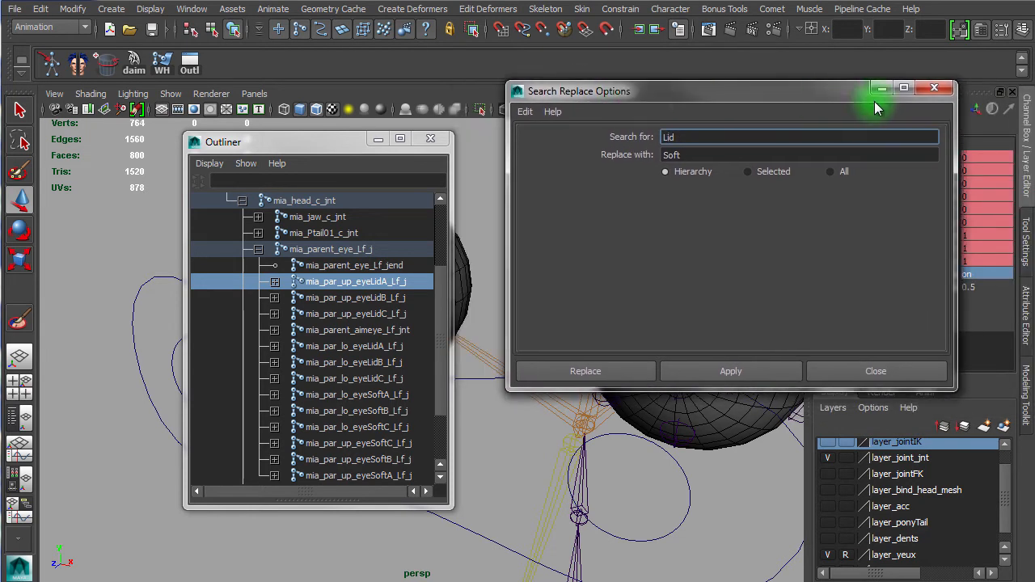
left_click(931, 91)
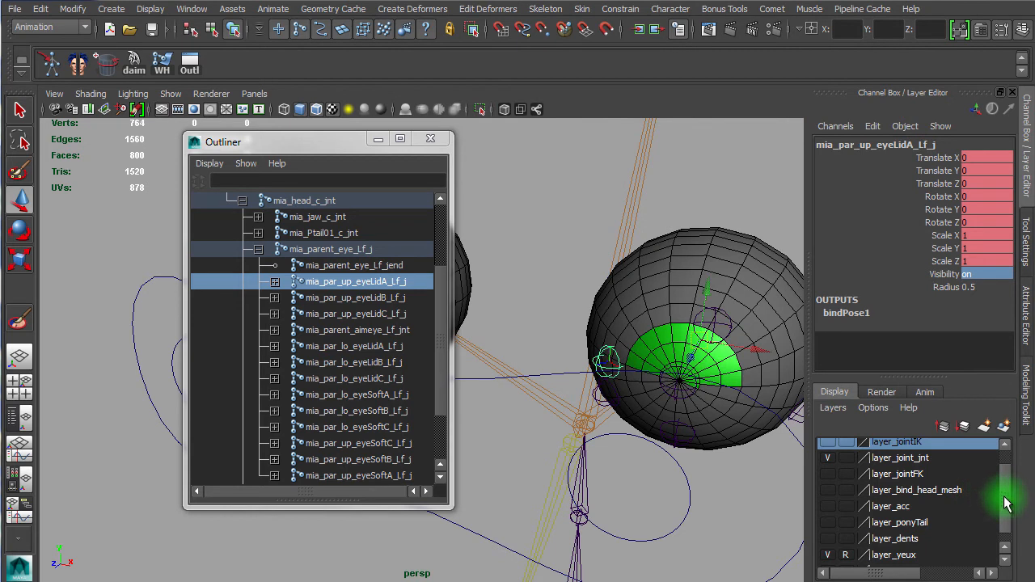
Step: Show the layer_bind_head_mesh layer and scrub the timeline to watch the eyelid blink animation
left_click_drag(1005, 500, 1003, 564)
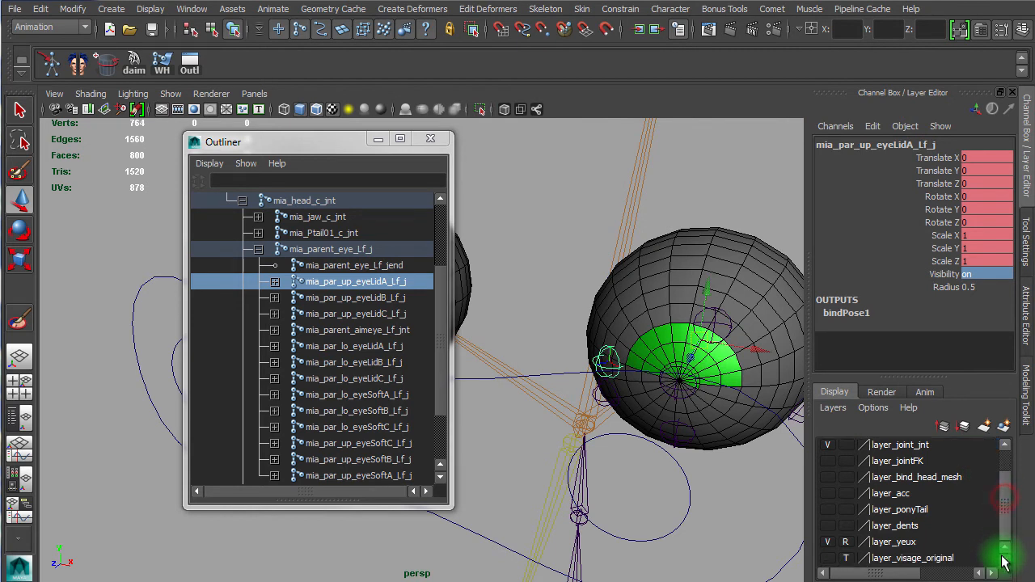
left_click(831, 478)
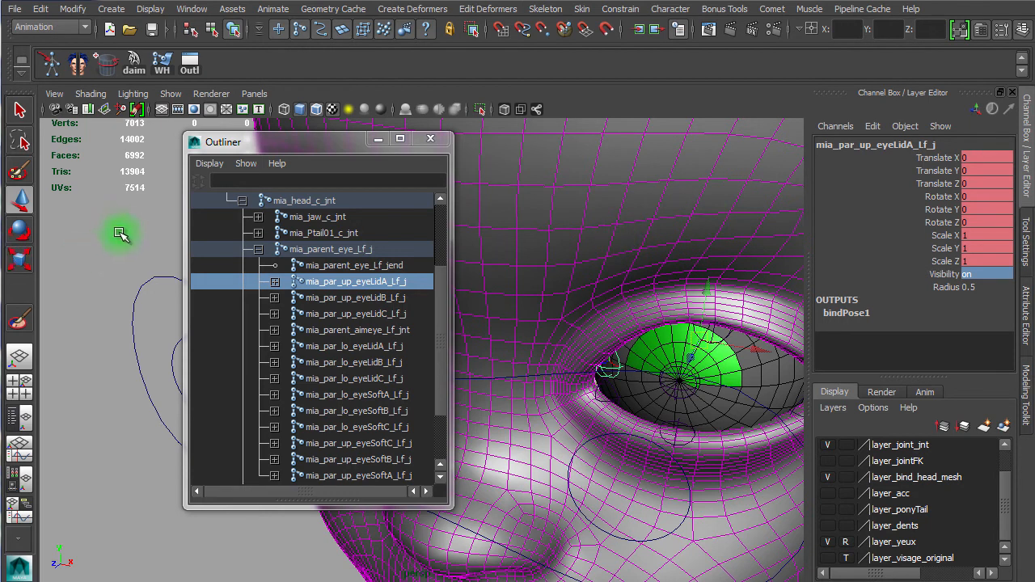
key("space")
key("space")
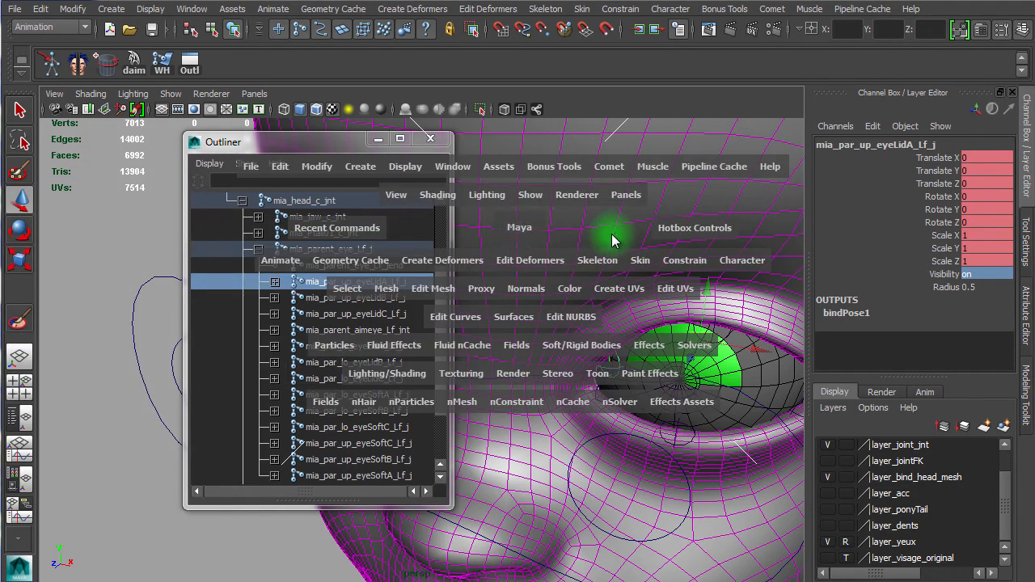
left_click(613, 272)
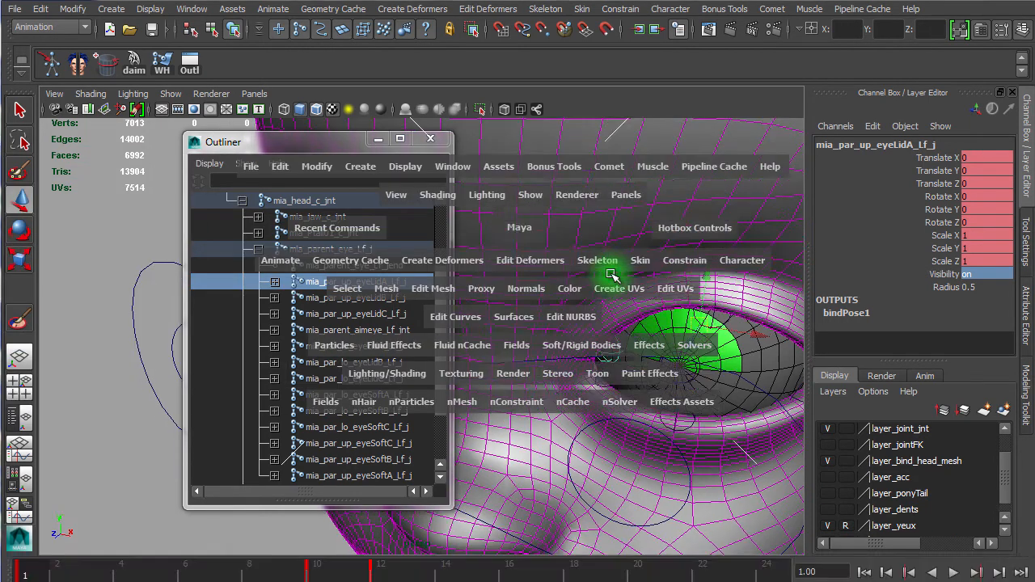
key("alt+v")
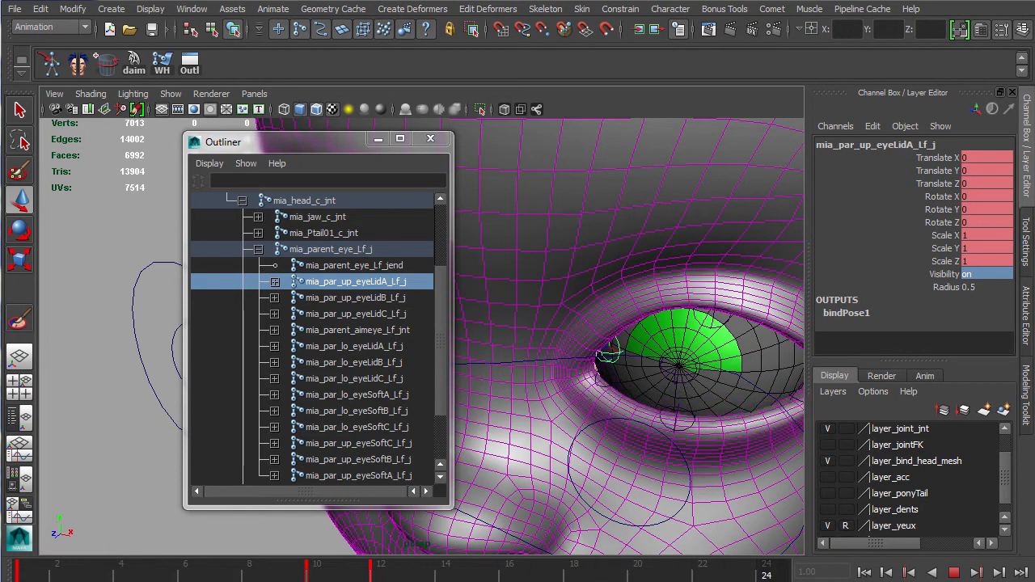
left_click_drag(531, 576, 220, 564)
left_click_drag(589, 342, 629, 330, "alt")
left_click_drag(254, 566, 316, 573)
left_click(613, 228)
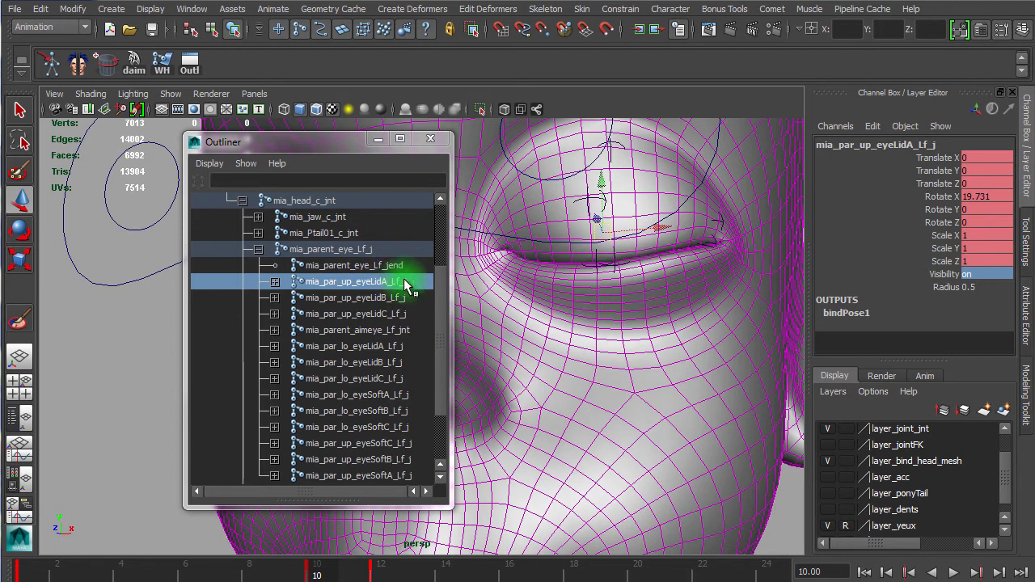
Step: Select the six left upper and lower eyelid joints, leaving out the aim joint, and duplicate them
left_click_drag(403, 281, 401, 377)
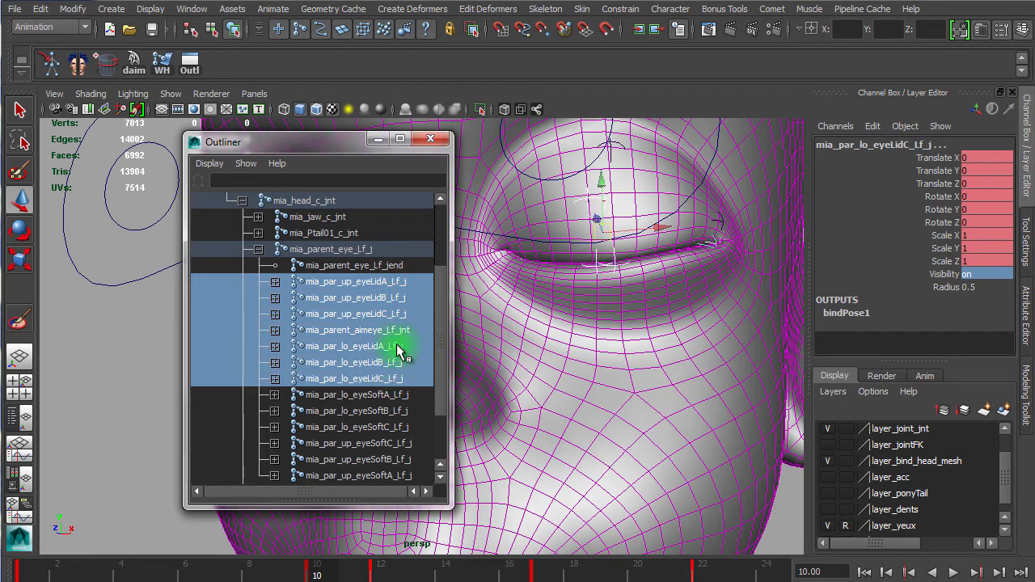
left_click(402, 331, "ctrl")
left_click_drag(635, 307, 664, 336, "alt")
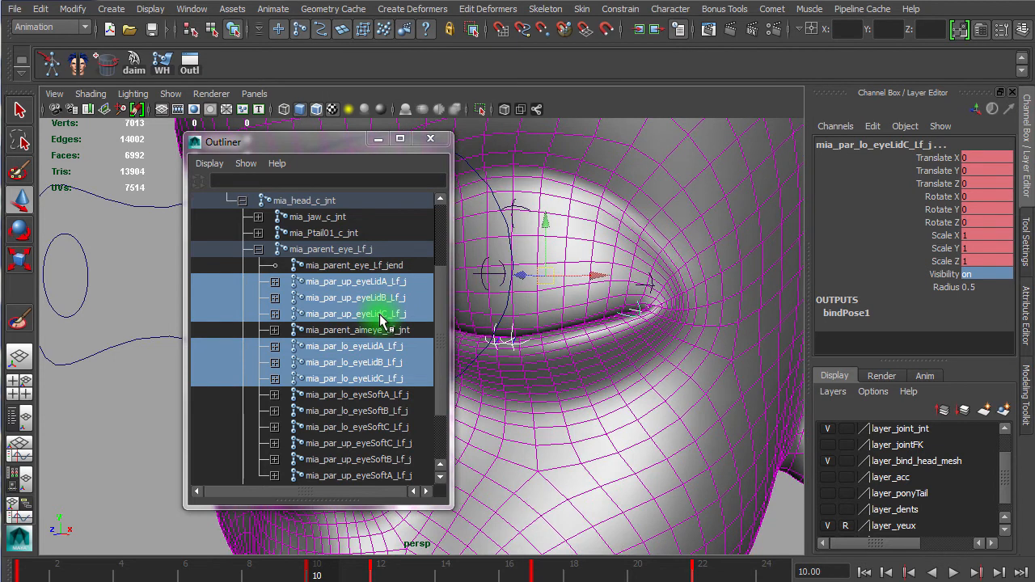
left_click_drag(630, 415, 541, 404, "alt")
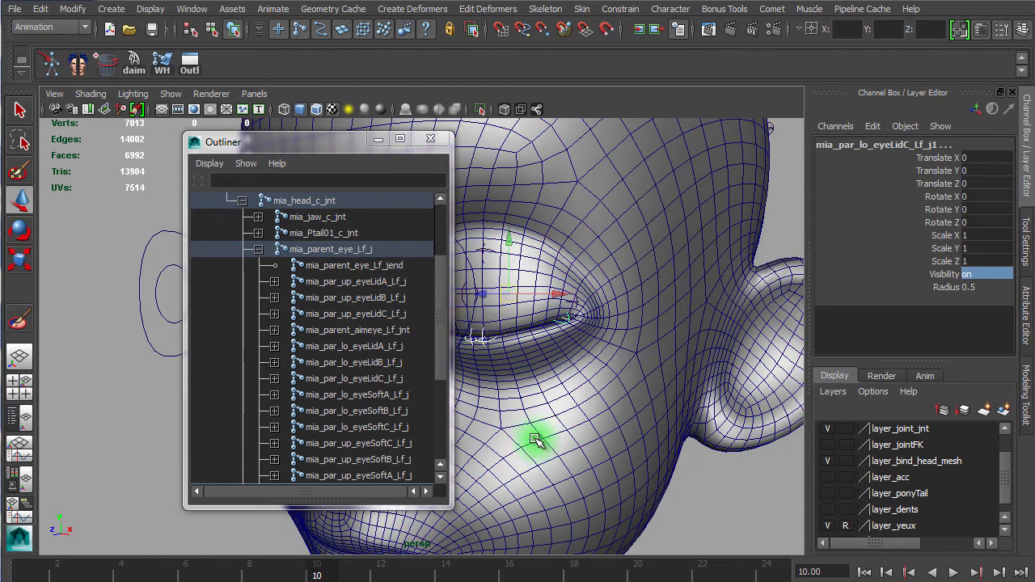
key("ctrl+d")
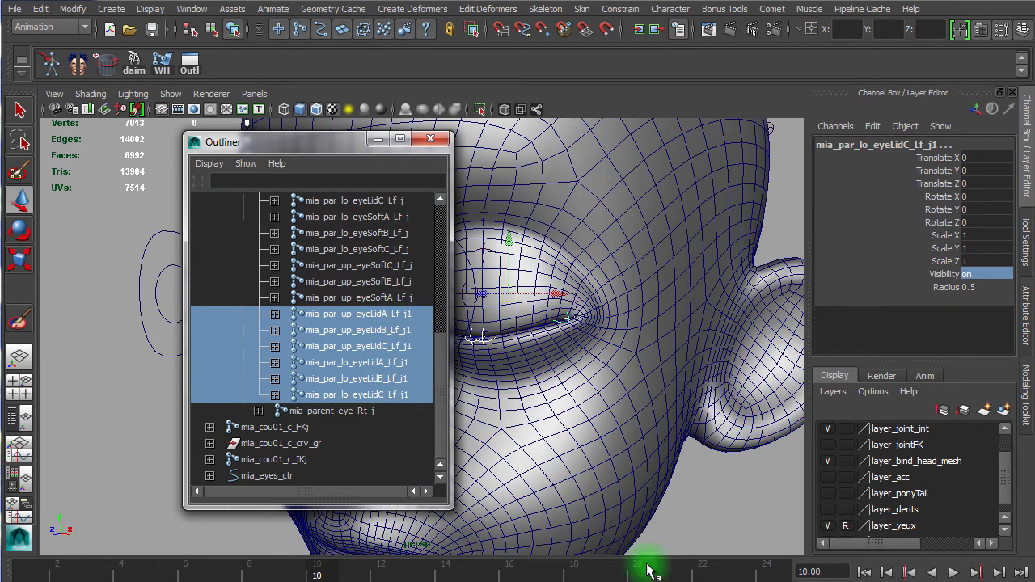
Step: Open Search and Replace Names and replace "Lid" with "close" in the duplicated left eyelid joint names
left_click(84, 10)
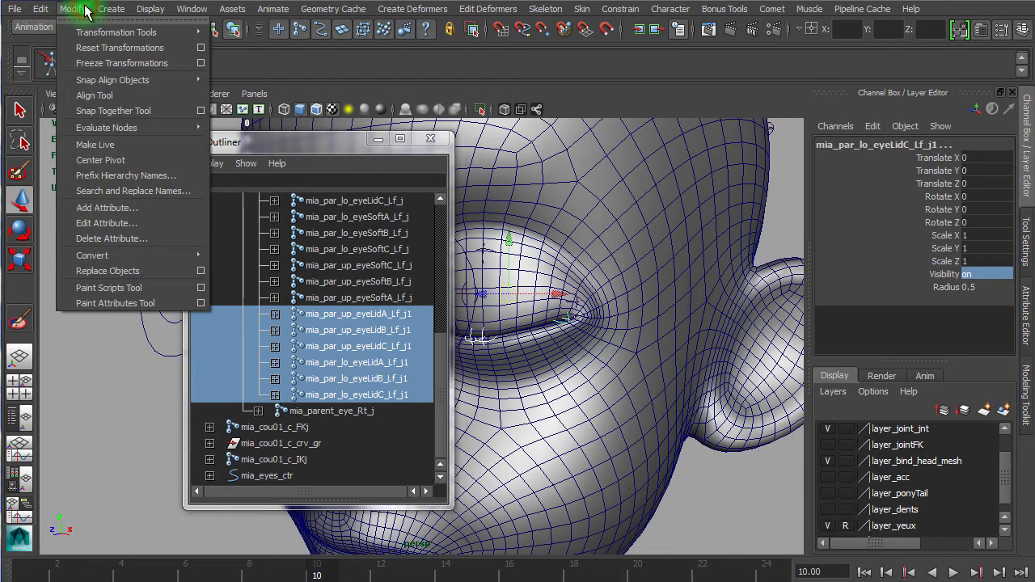
left_click(150, 193)
left_click(274, 314)
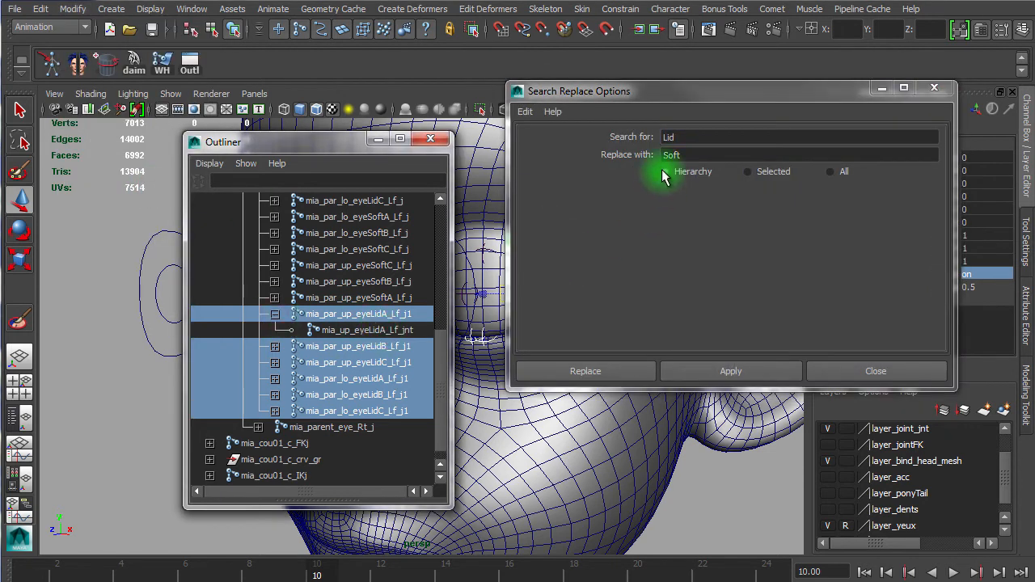
left_click(278, 316)
left_click(277, 316)
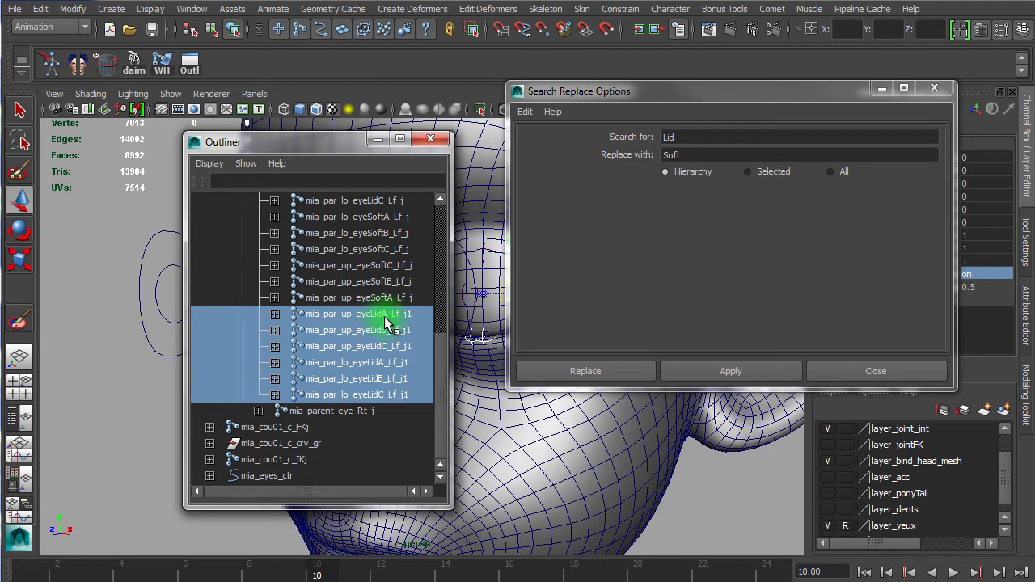
double_click(689, 155)
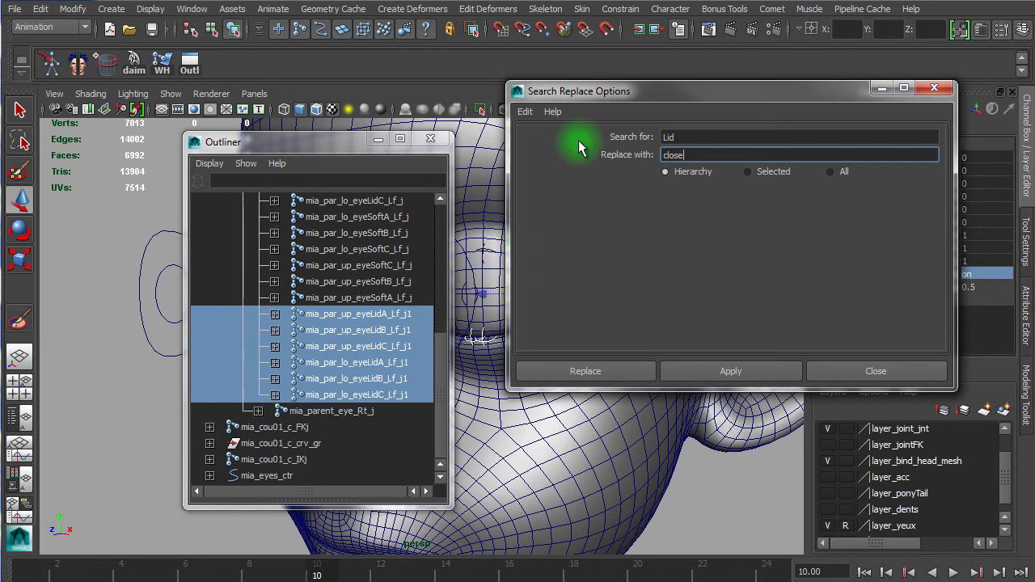
left_click(697, 377)
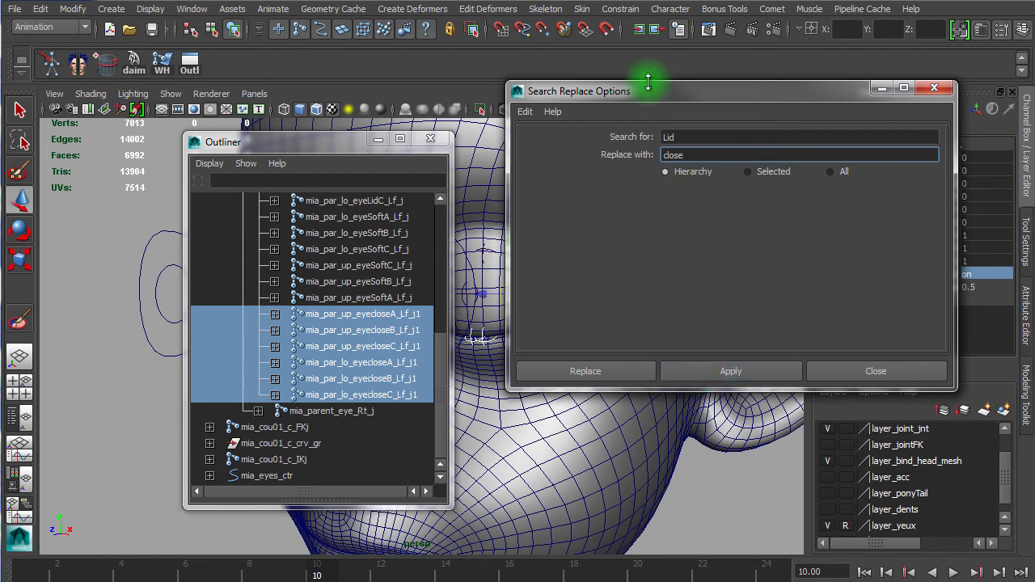
Step: Return to frame 1, select the six left upper and lower Lid joints without the aim joint, and replace "j" with "jnt" in their names
left_click_drag(648, 93, 743, 171)
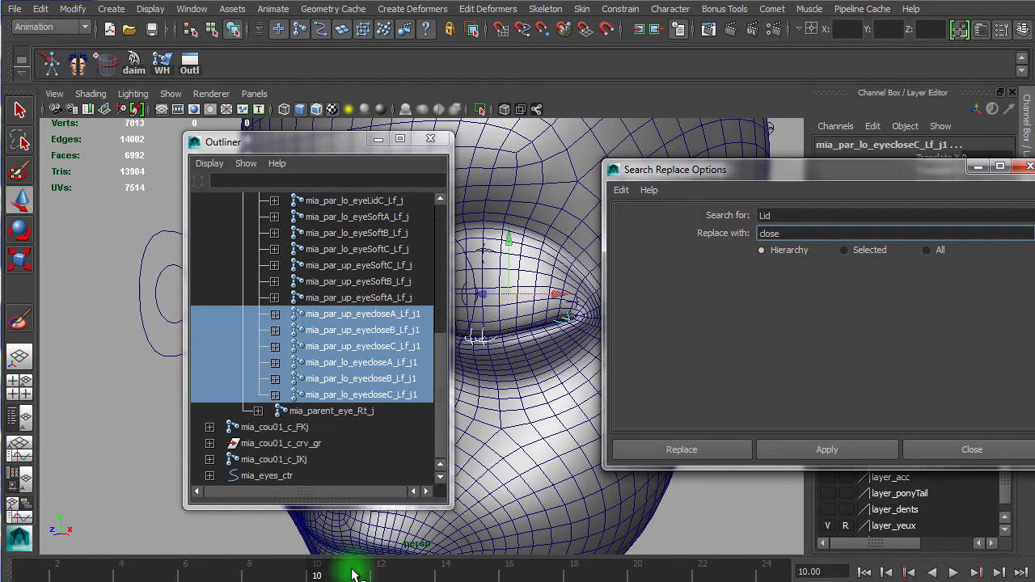
left_click_drag(313, 571, 23, 559)
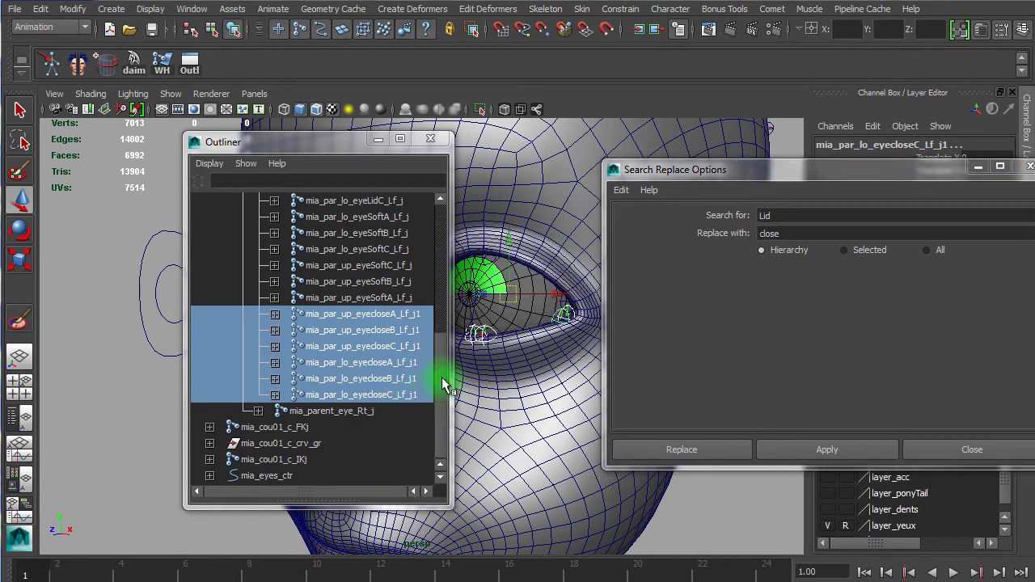
scroll(436, 391, "up", 5)
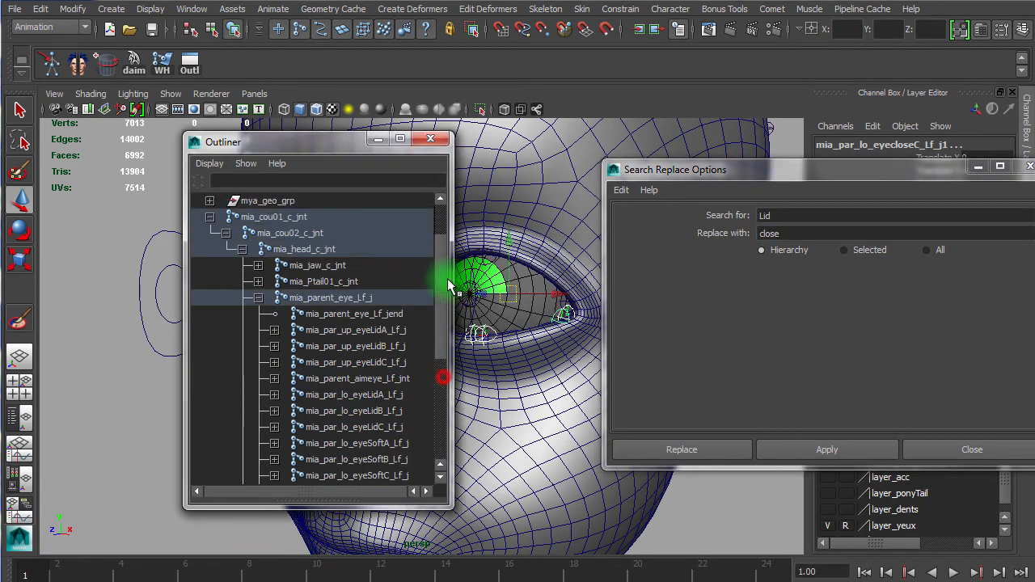
left_click(404, 330)
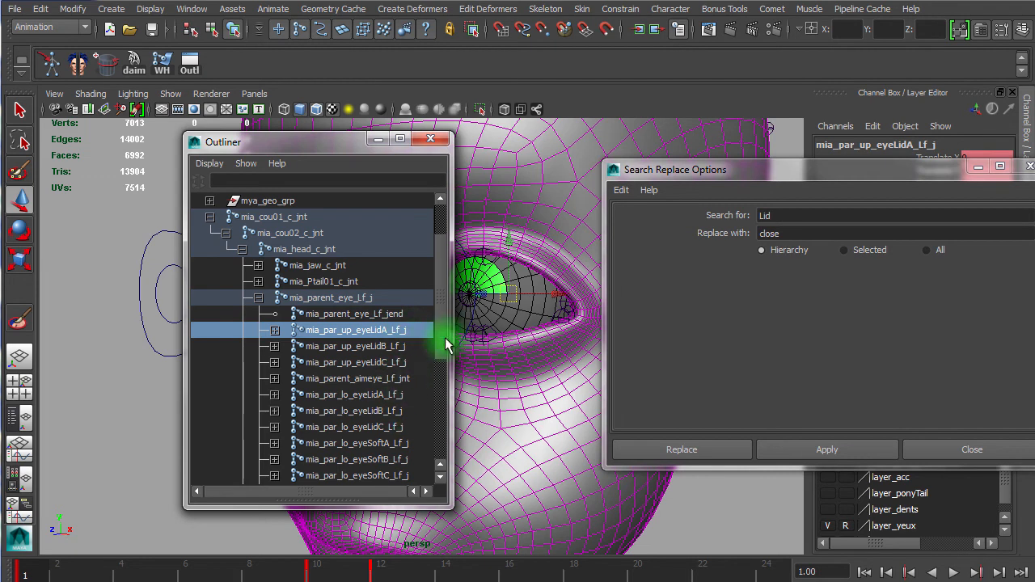
left_click(402, 414, "ctrl")
left_click(404, 331)
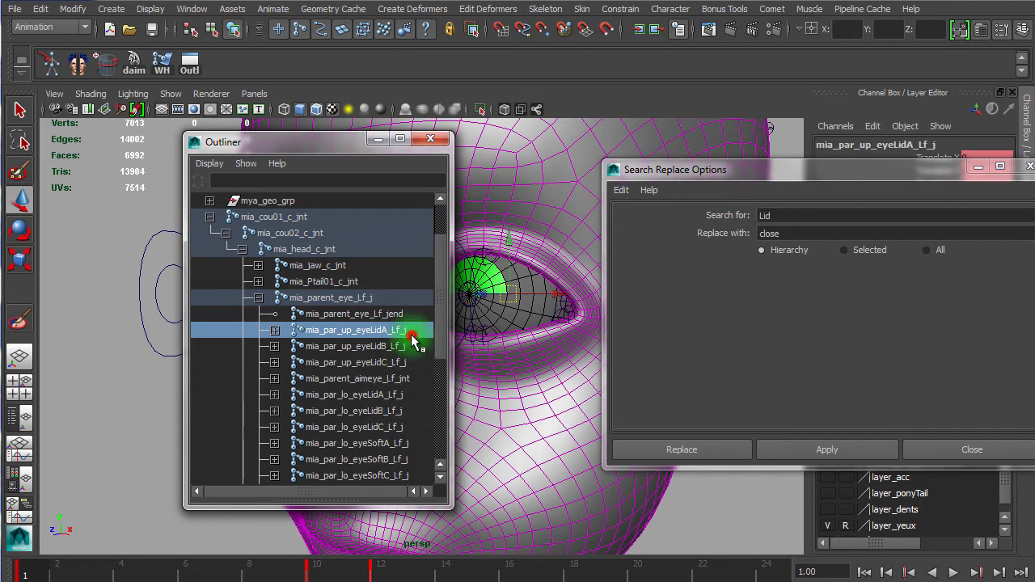
left_click(406, 347)
left_click_drag(404, 331, 408, 425)
left_click(408, 380, "ctrl")
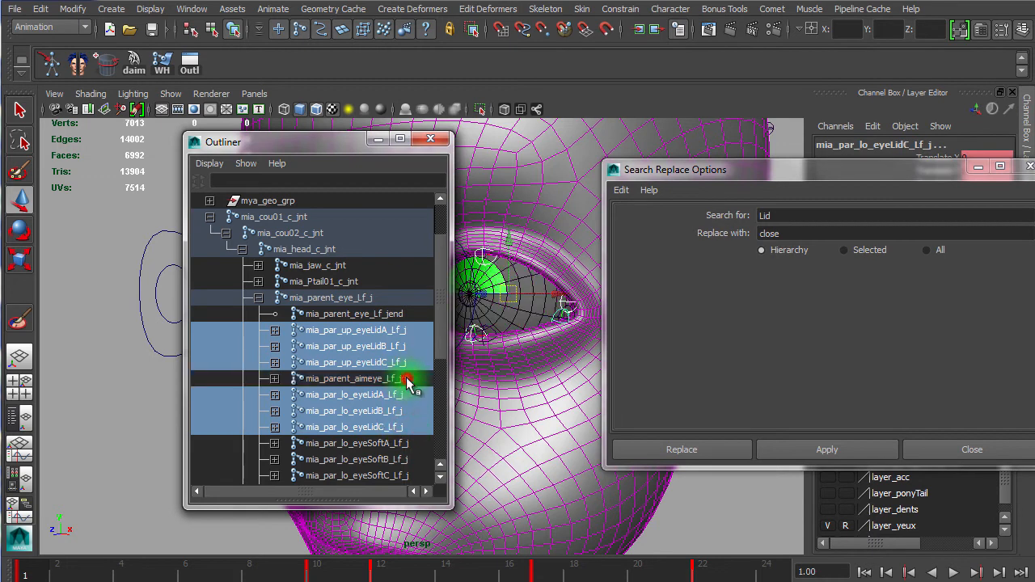
left_click_drag(772, 167, 652, 173)
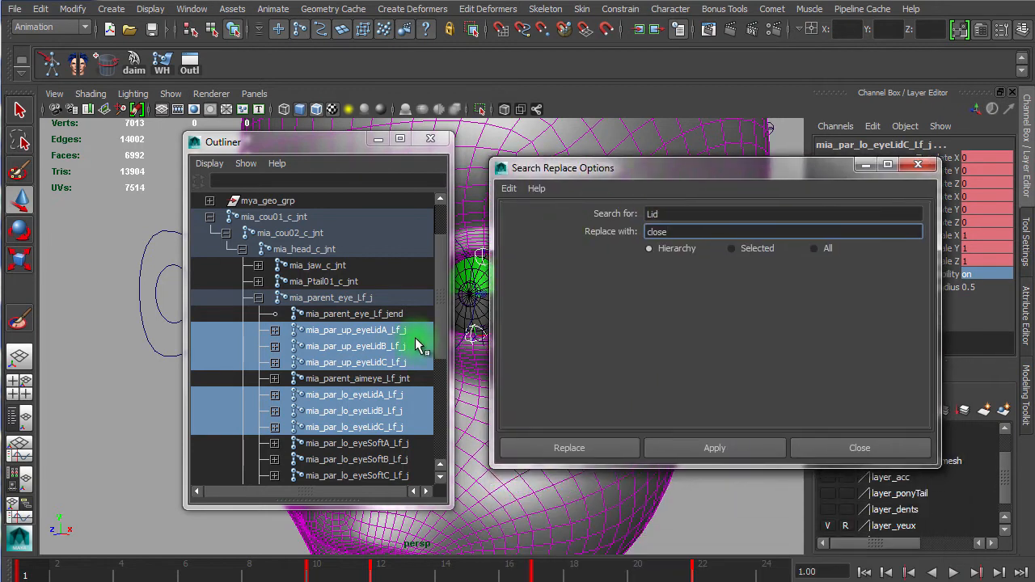
double_click(692, 213)
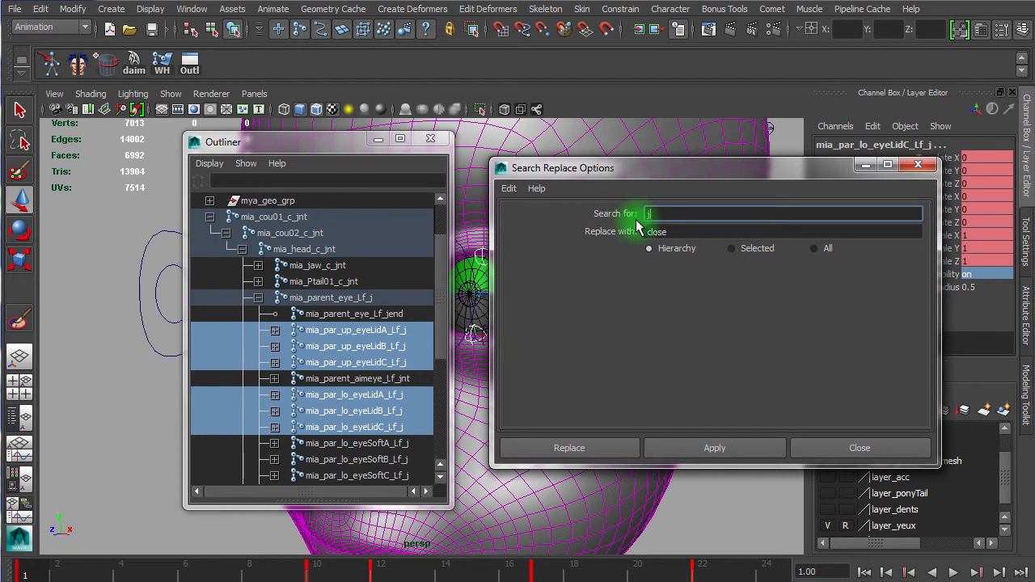
key("Tab")
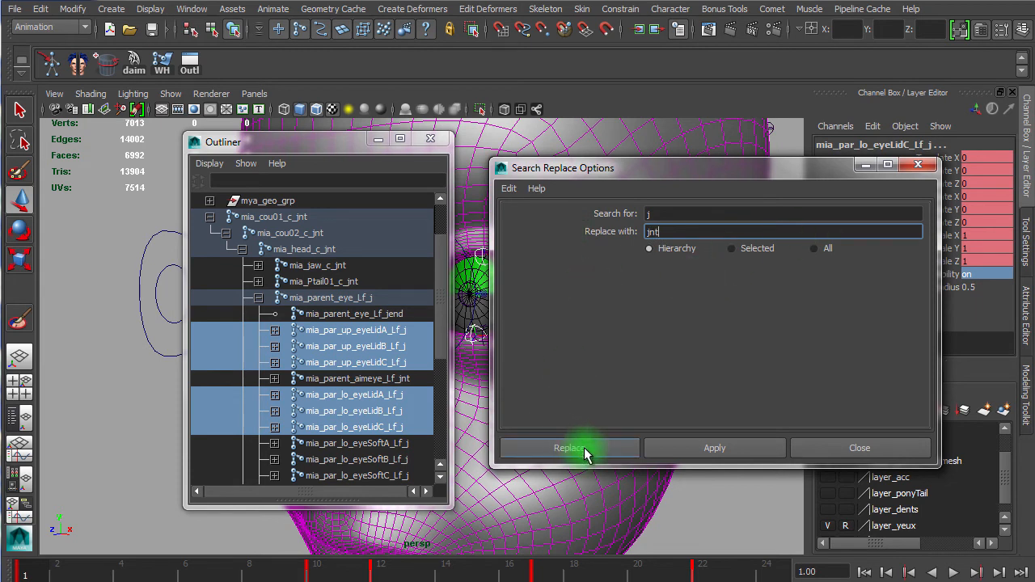
left_click(688, 449)
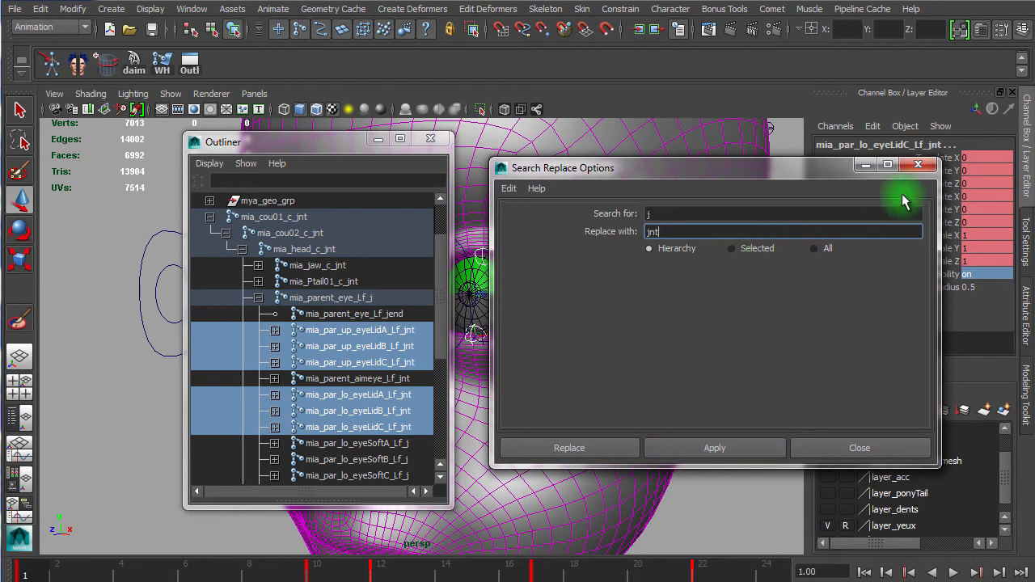
left_click(920, 167)
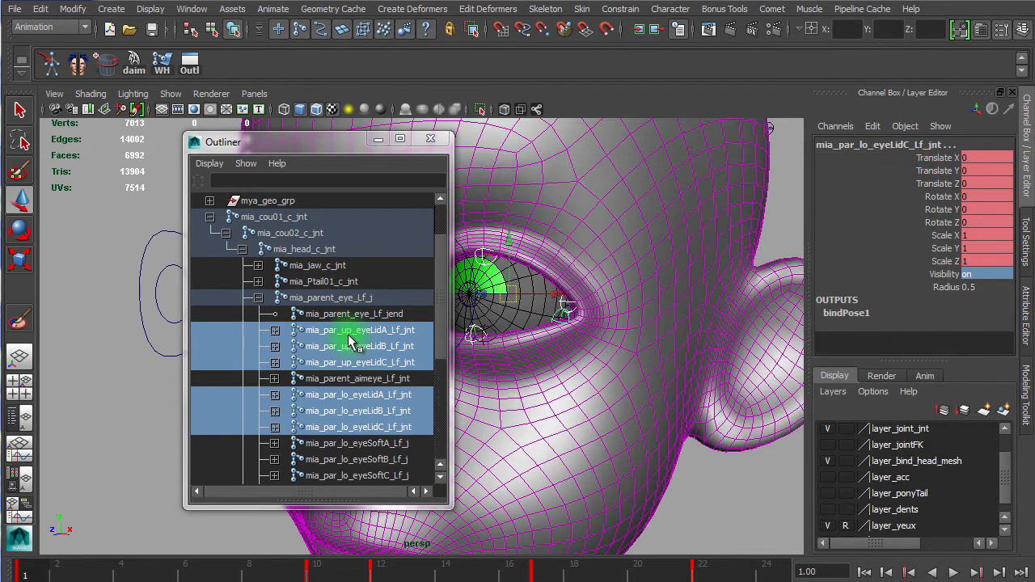
Step: Rotate each upper and lower lid joint in the viewport to test its motion, then scrub the timeline
left_click(355, 330)
right_click_drag(629, 434, 596, 407, "alt")
middle_click_drag(600, 402, 675, 408, "alt")
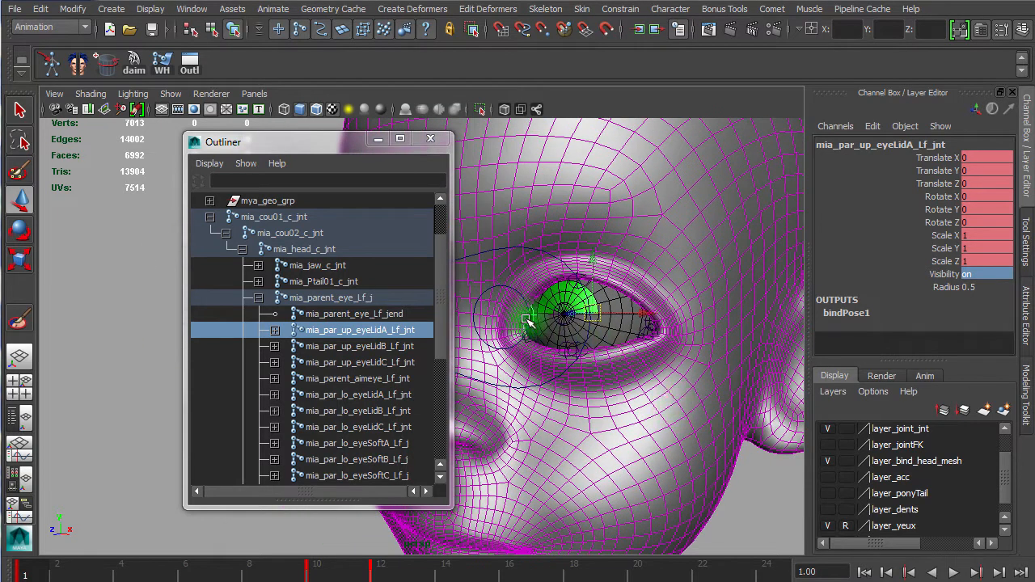
key("e")
left_click_drag(548, 307, 485, 371)
left_click(402, 346)
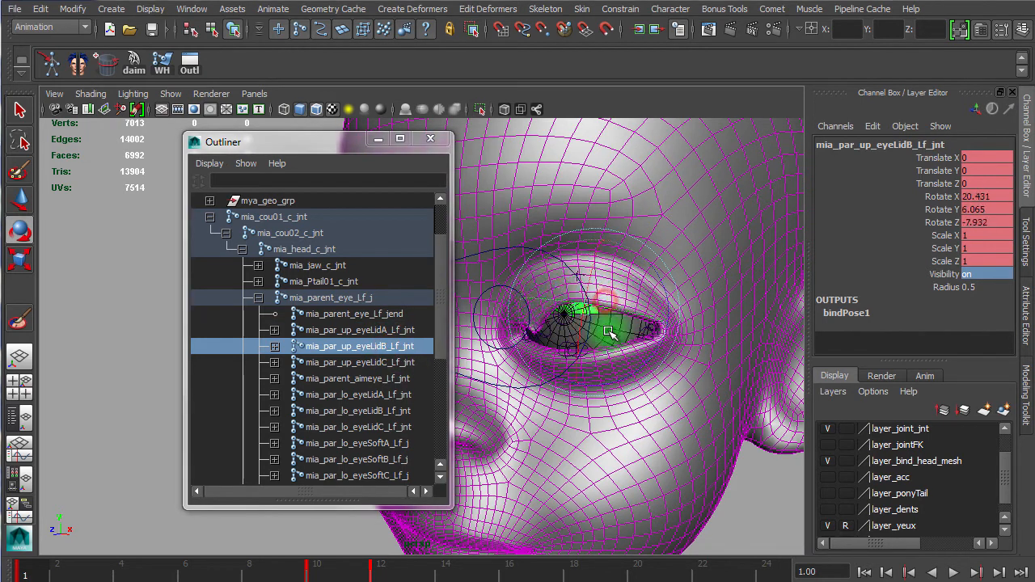
left_click(369, 362)
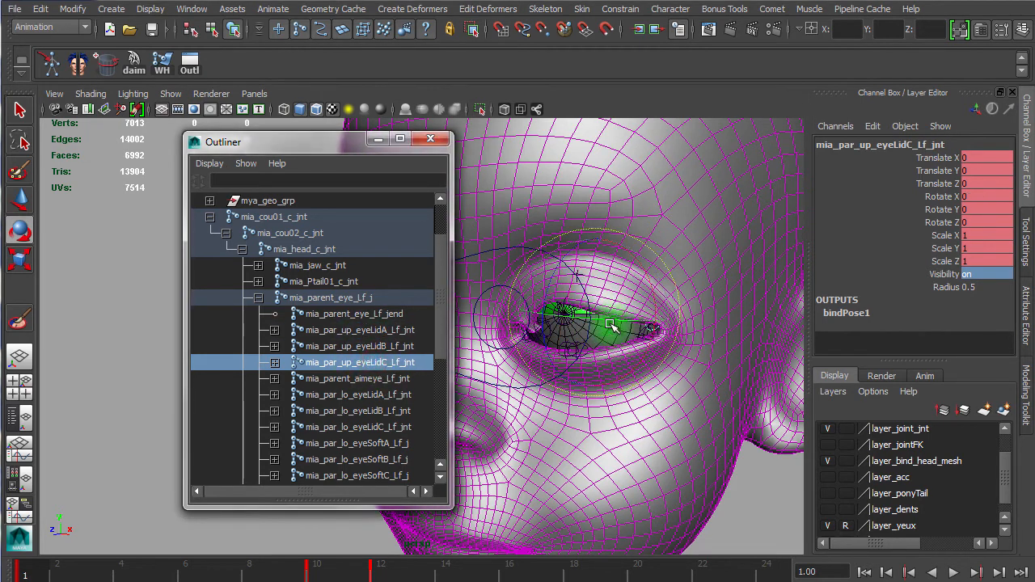
left_click_drag(588, 314, 578, 319)
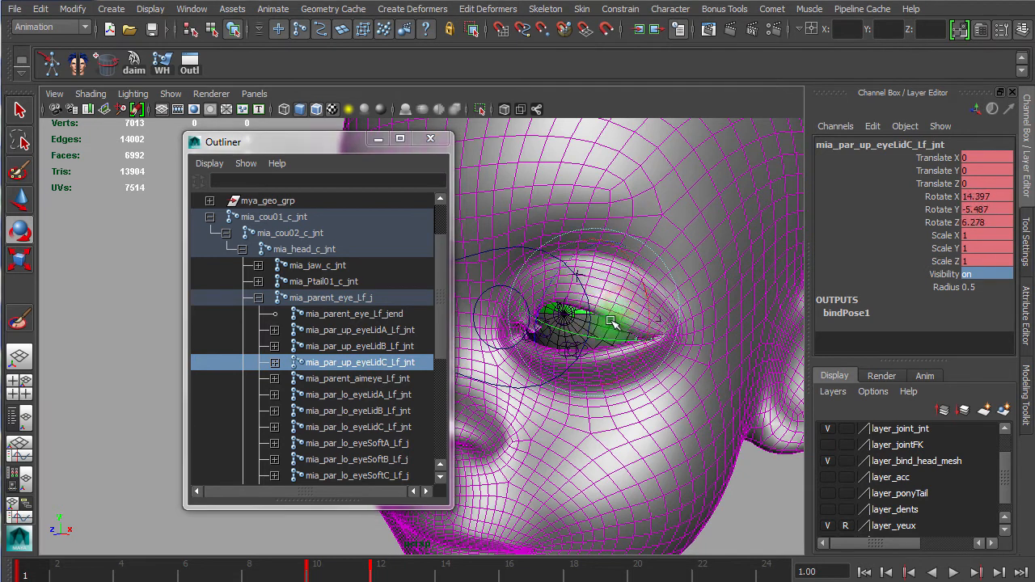
left_click(396, 380)
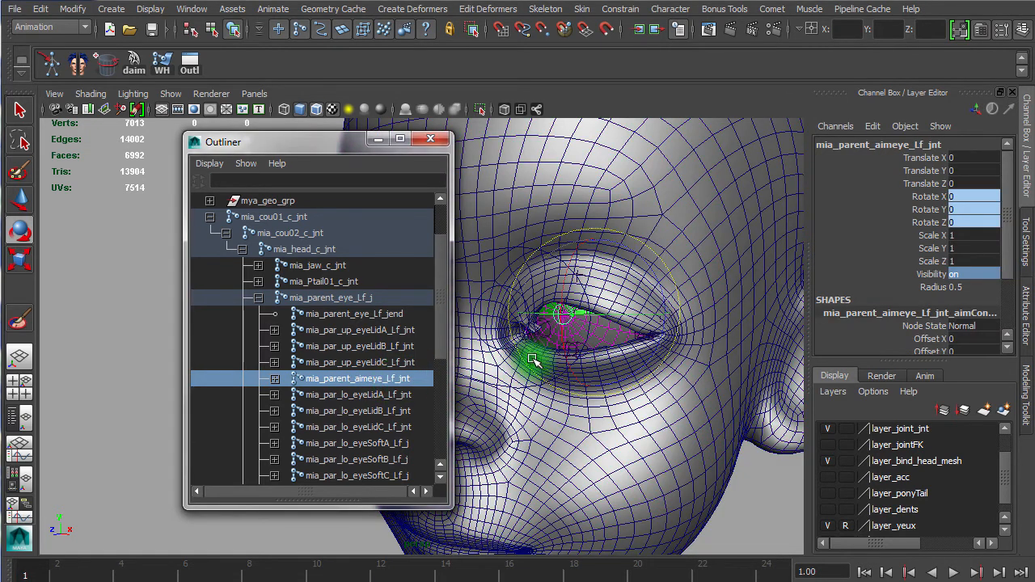
left_click(397, 394)
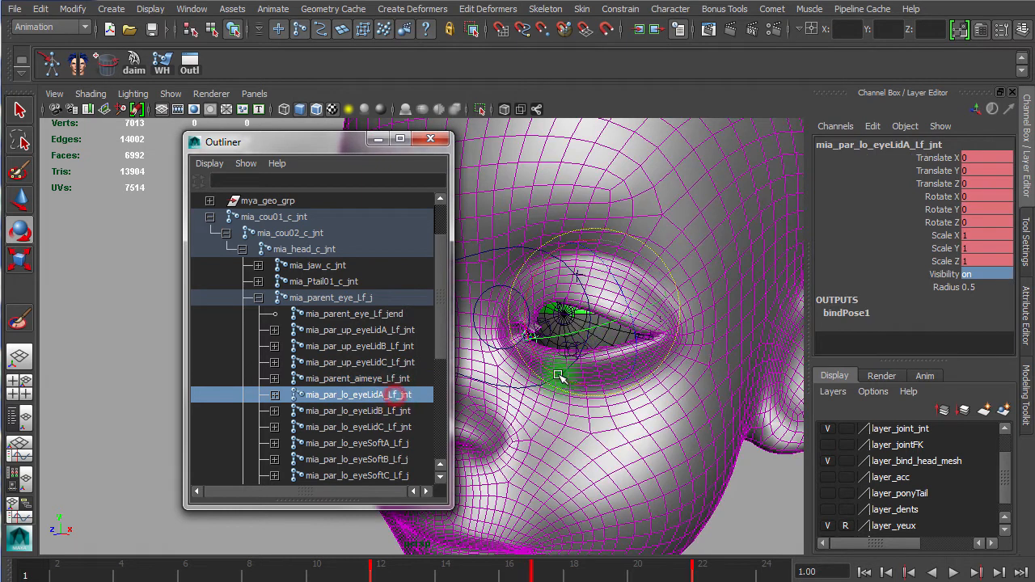
left_click_drag(604, 277, 590, 299)
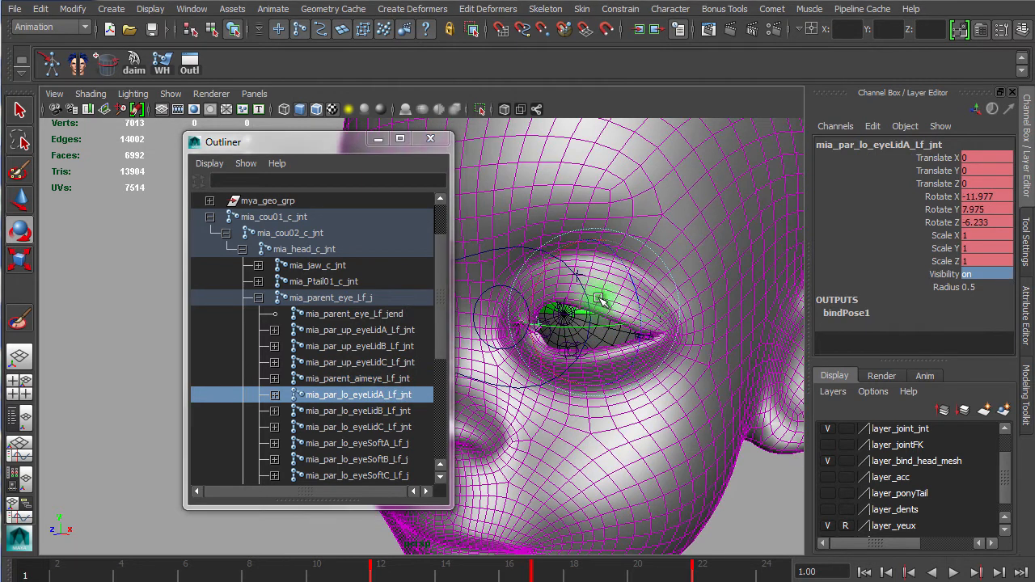
left_click(373, 412)
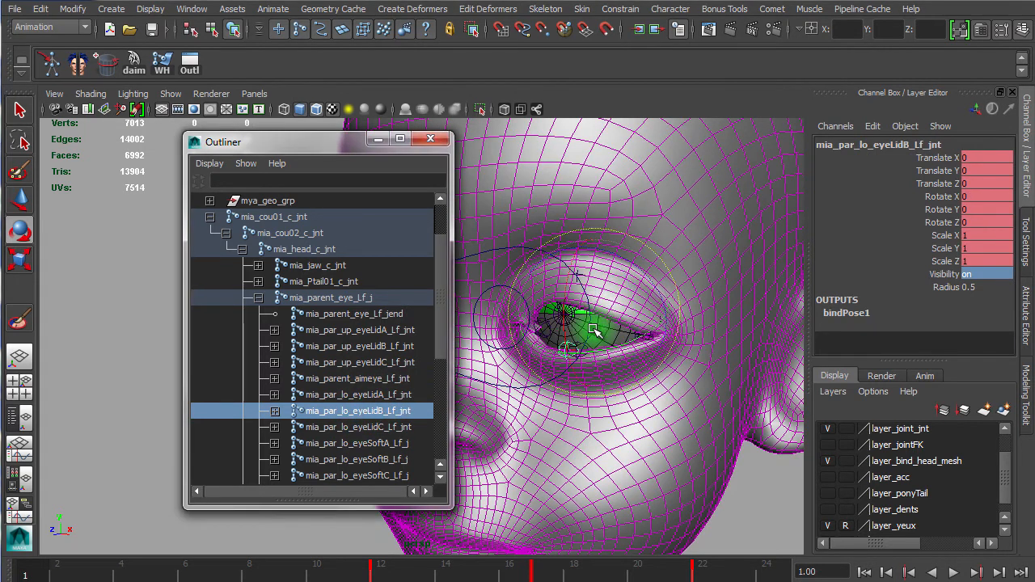
left_click(393, 427)
mouse_move(607, 327)
left_mouse_down()
mouse_move(642, 296)
mouse_move(606, 307)
left_mouse_up()
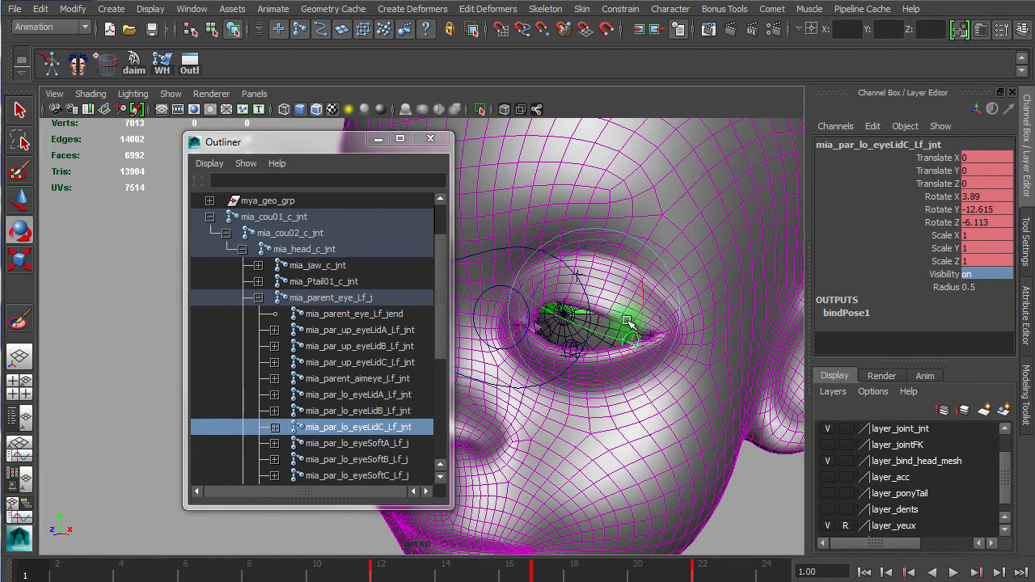
left_click_drag(314, 562, 414, 566)
key("Escape")
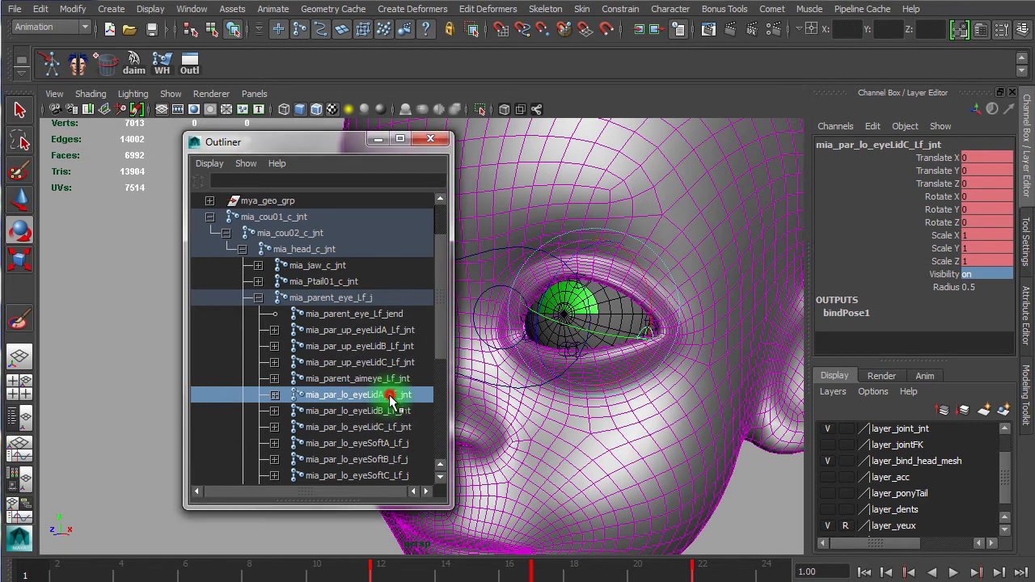
Step: Select the six left lid _jnt joints, break connections on all their channels, select the rotate channels, and close the Outliner
left_click_drag(393, 394, 388, 429)
left_click_drag(396, 363, 399, 348, "ctrl")
left_click(402, 329, "ctrl")
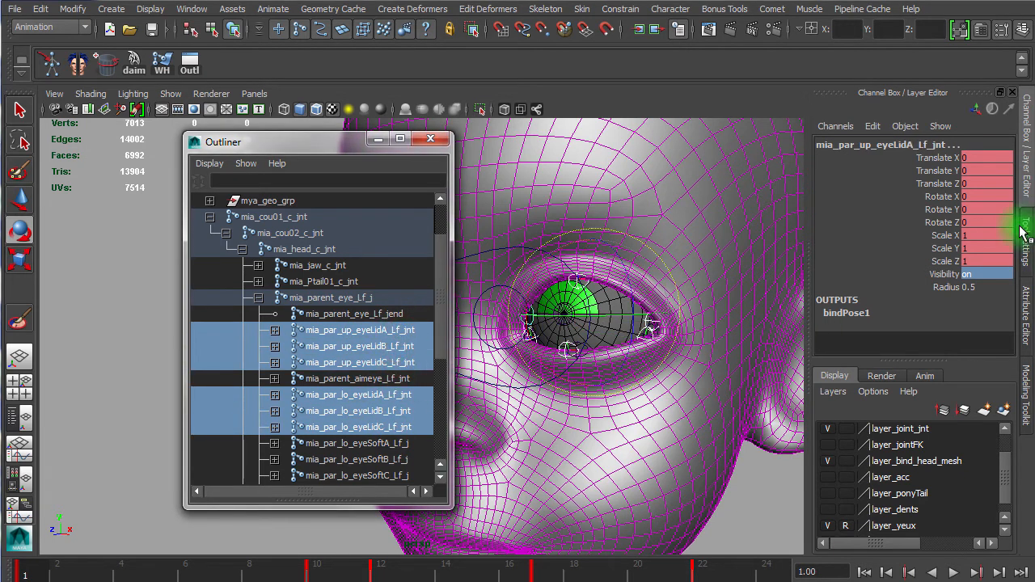
left_click_drag(950, 158, 946, 275)
right_click_drag(923, 231, 856, 212)
right_click(826, 198)
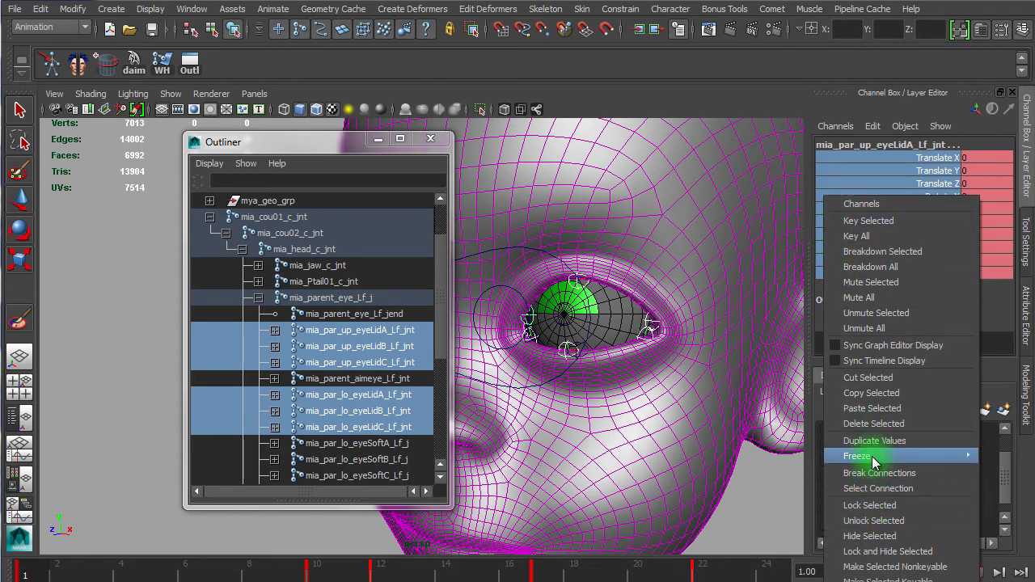
left_click(882, 429)
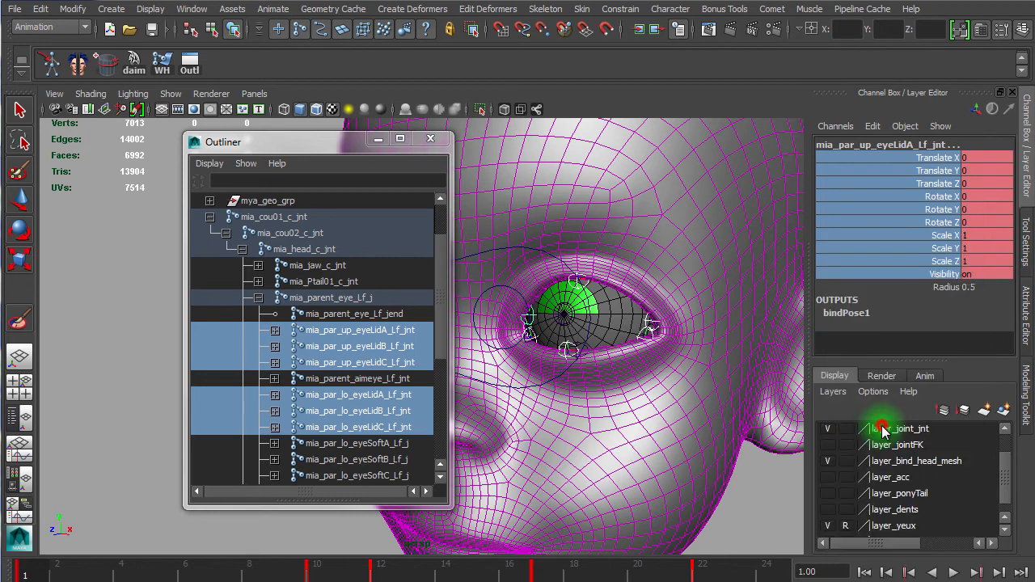
left_click_drag(983, 197, 977, 223)
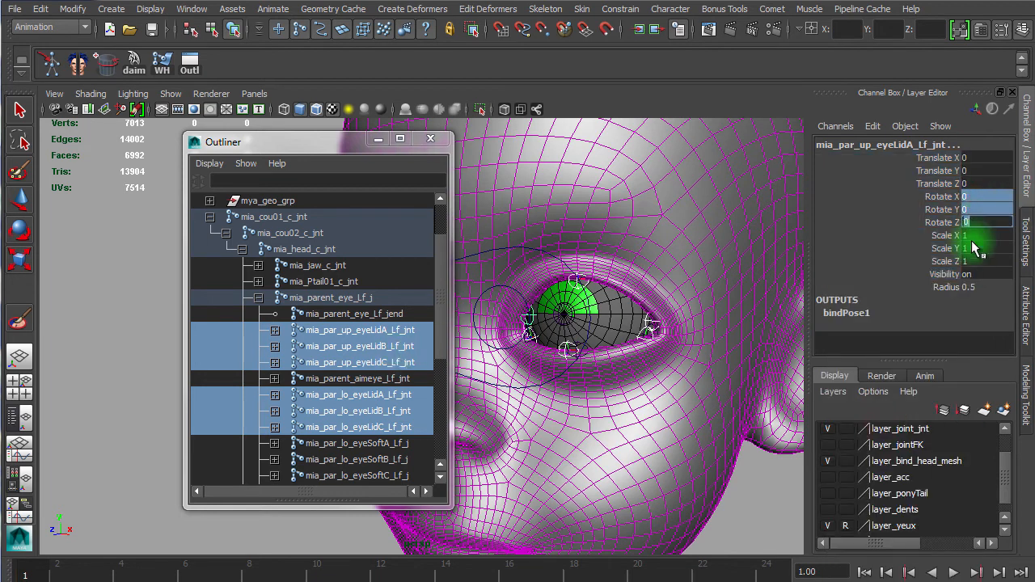
left_click(429, 140)
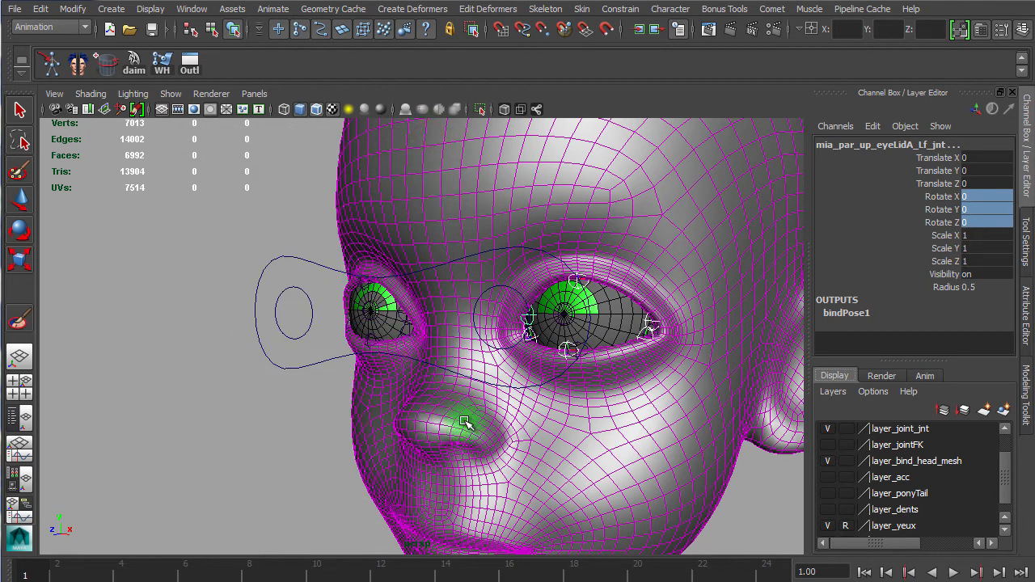
Step: Reopen the Outliner, expand the head joint hierarchy, and select the left soft eyelid joints one by one to inspect them
left_click(191, 62)
left_click_drag(270, 133, 247, 65)
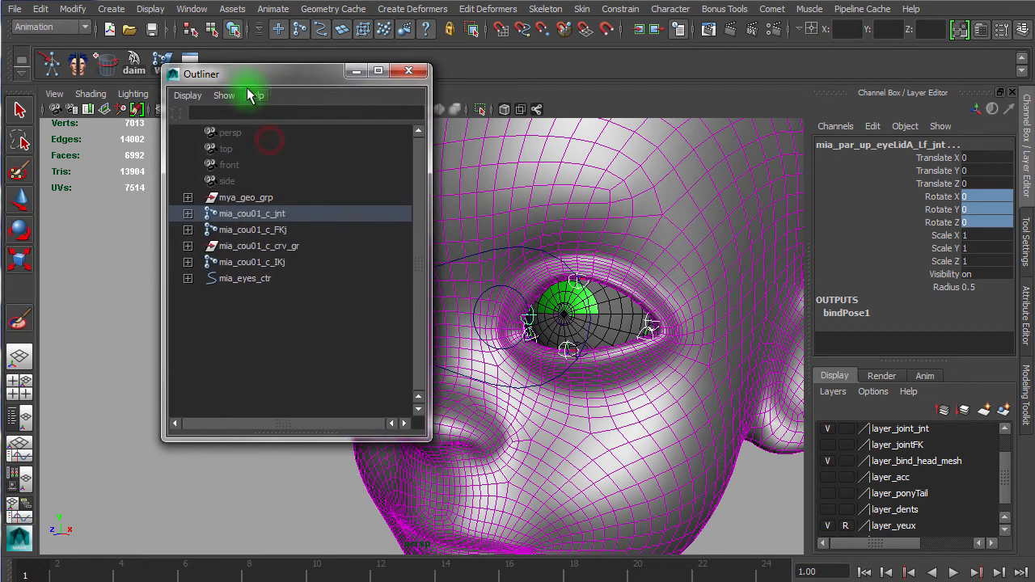
left_click(187, 214)
left_click(203, 230)
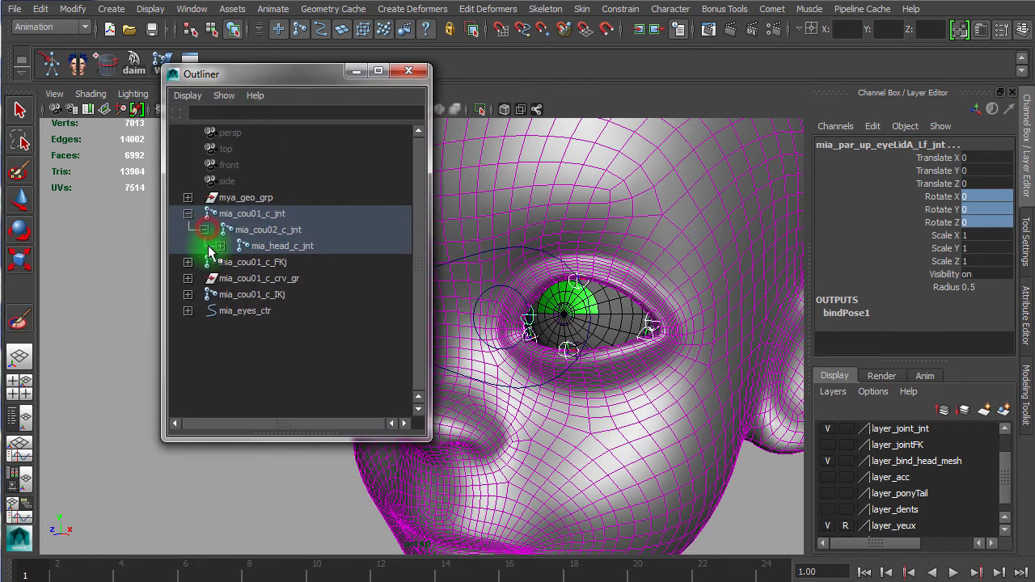
left_click(219, 246)
left_click_drag(327, 79, 244, 70)
right_click_drag(613, 356, 558, 355, "alt")
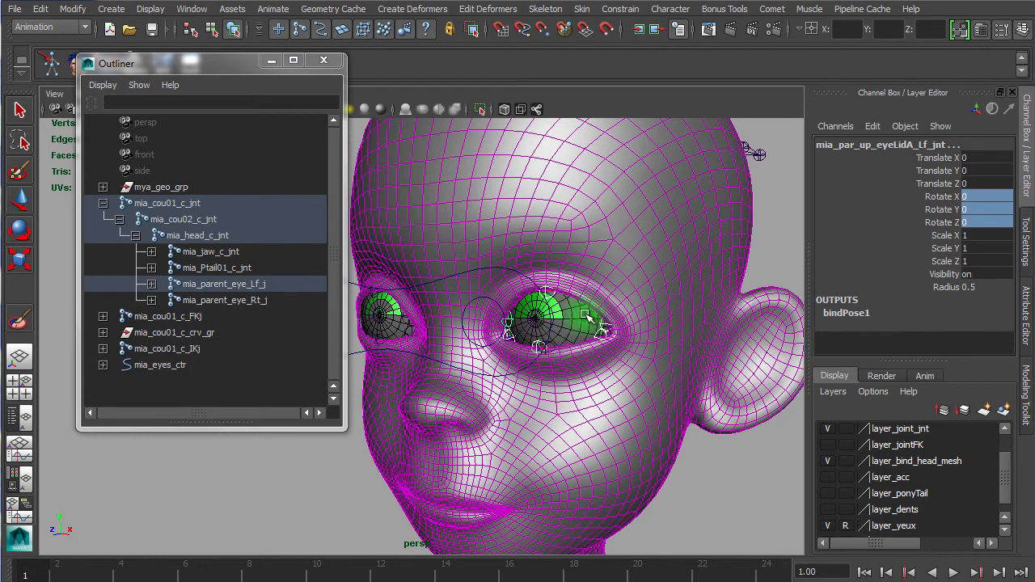
left_click(151, 284)
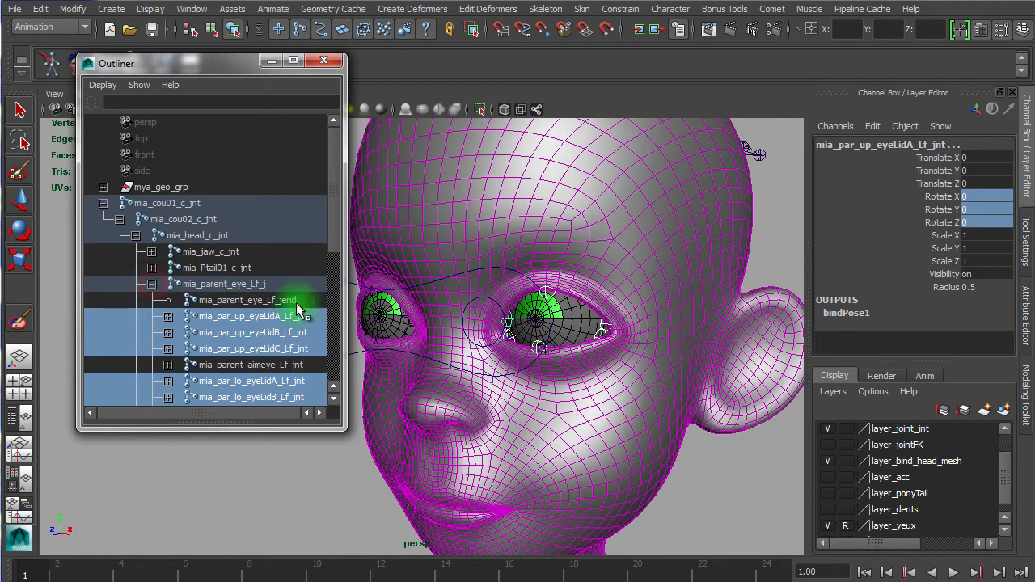
left_click_drag(335, 180, 342, 270)
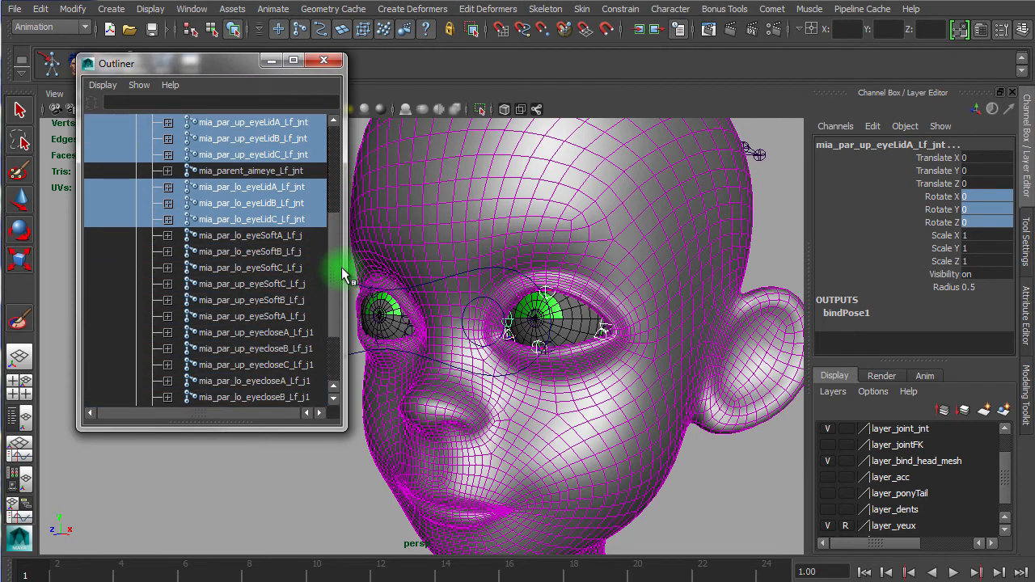
left_click(285, 236)
left_click(287, 252)
left_click(286, 266)
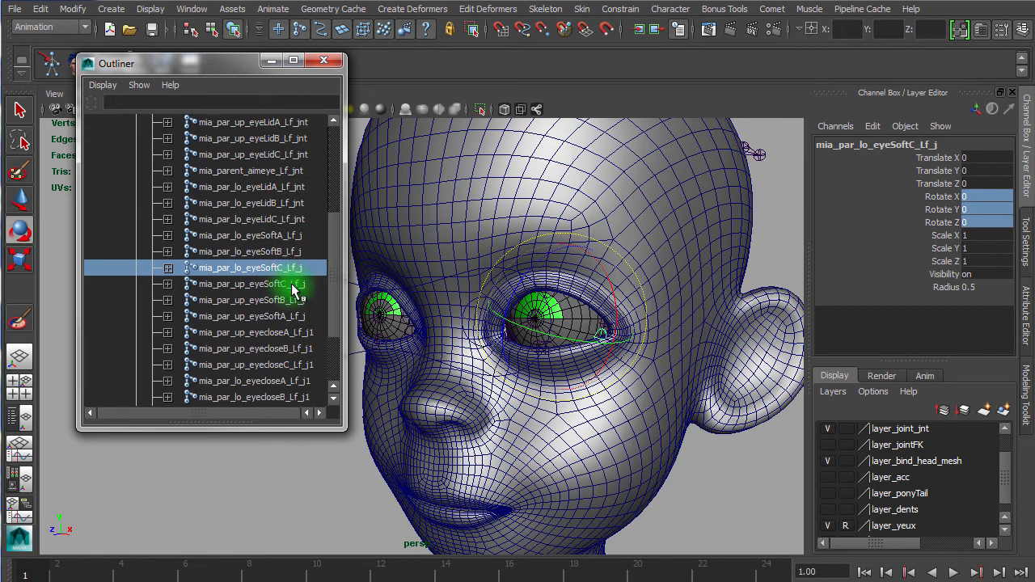
left_click(294, 285)
left_click(289, 300)
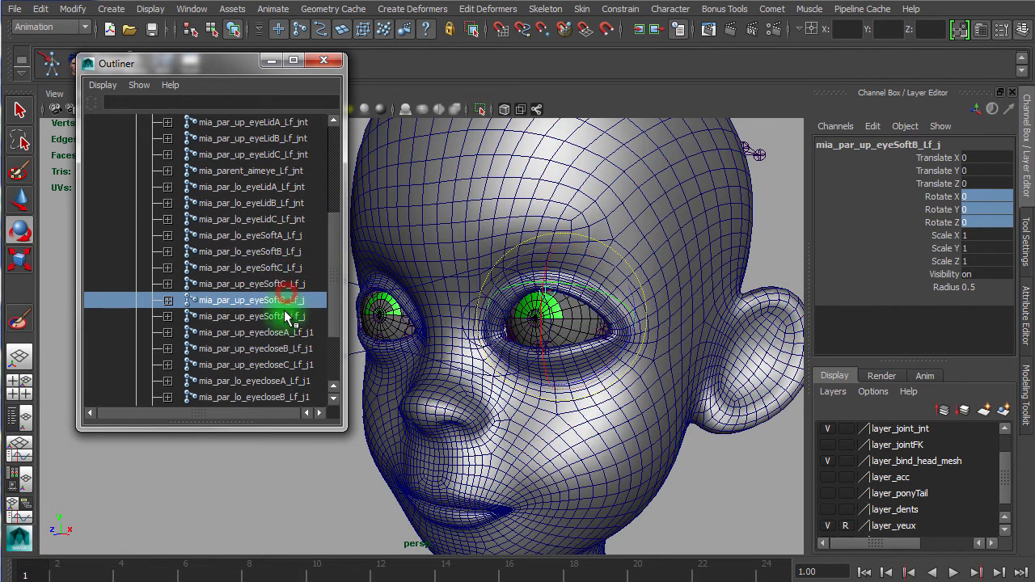
left_click(287, 316)
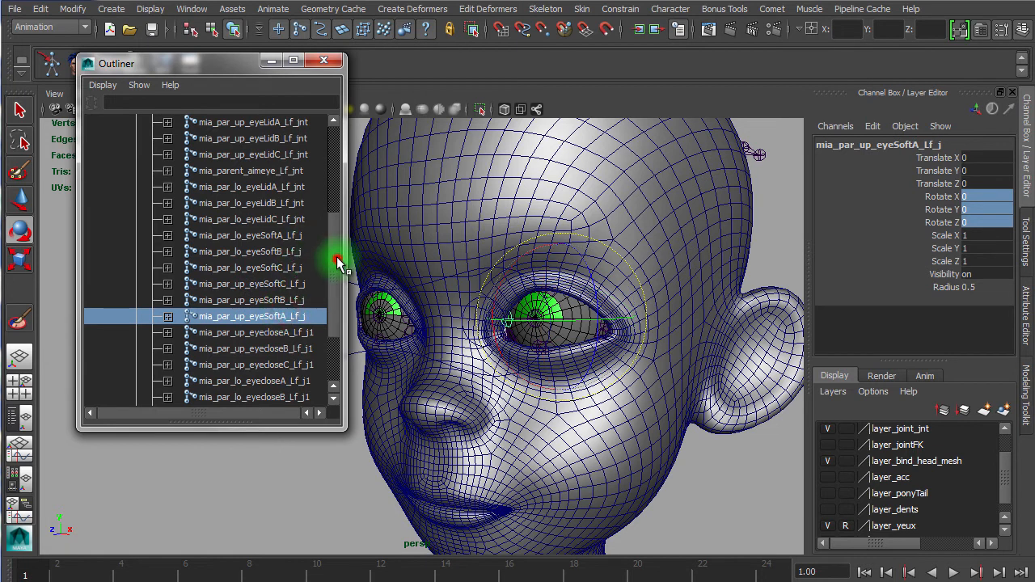
scroll(338, 263, "up", 3)
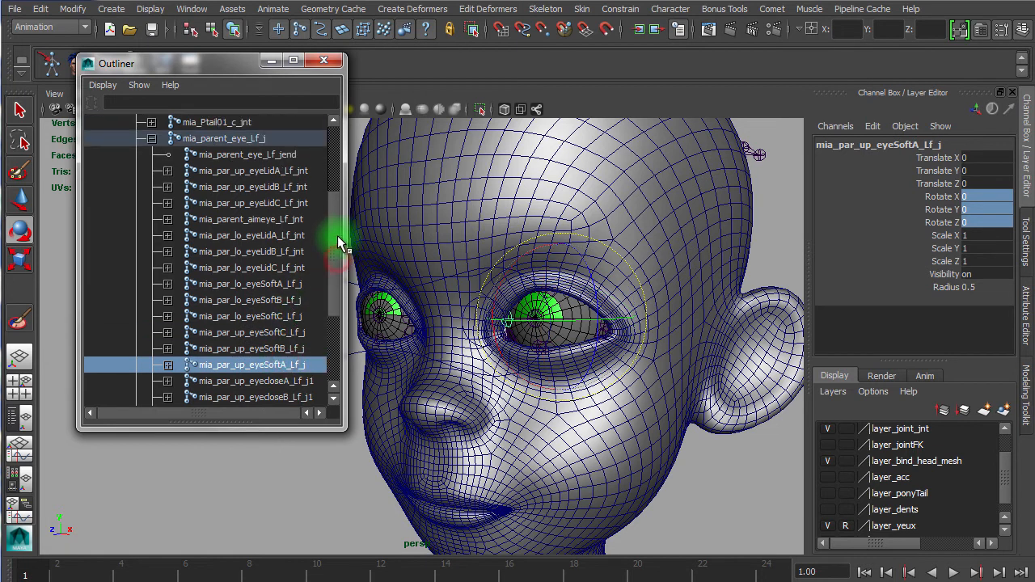
Step: Select the left upper and lower lid and soft eyelid joints one by one to inspect them, and enlarge the Outliner
left_click(307, 171)
left_click(299, 188)
left_click(296, 203)
left_click(278, 235)
left_click(285, 252)
left_click(281, 268)
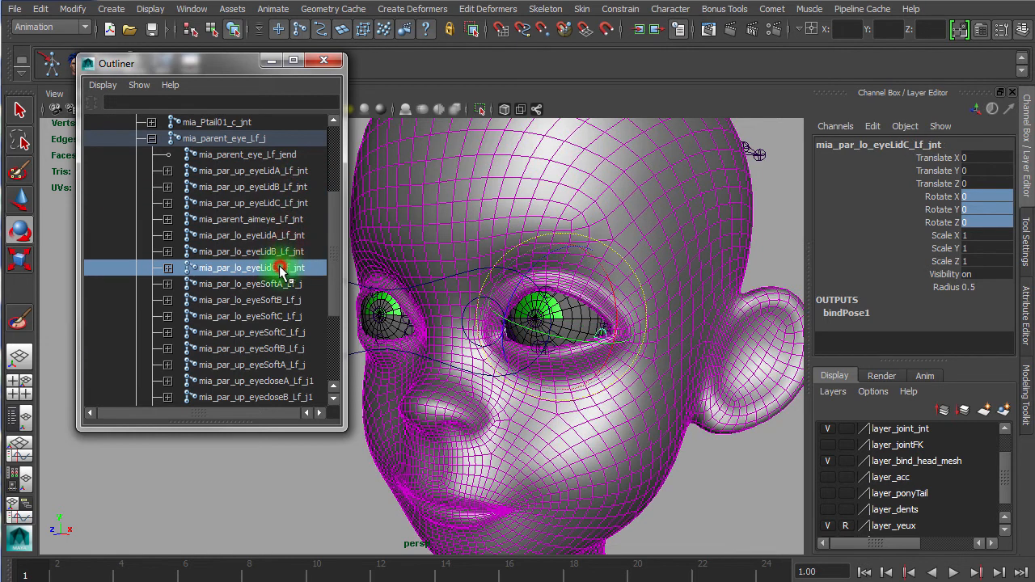
left_click(299, 286)
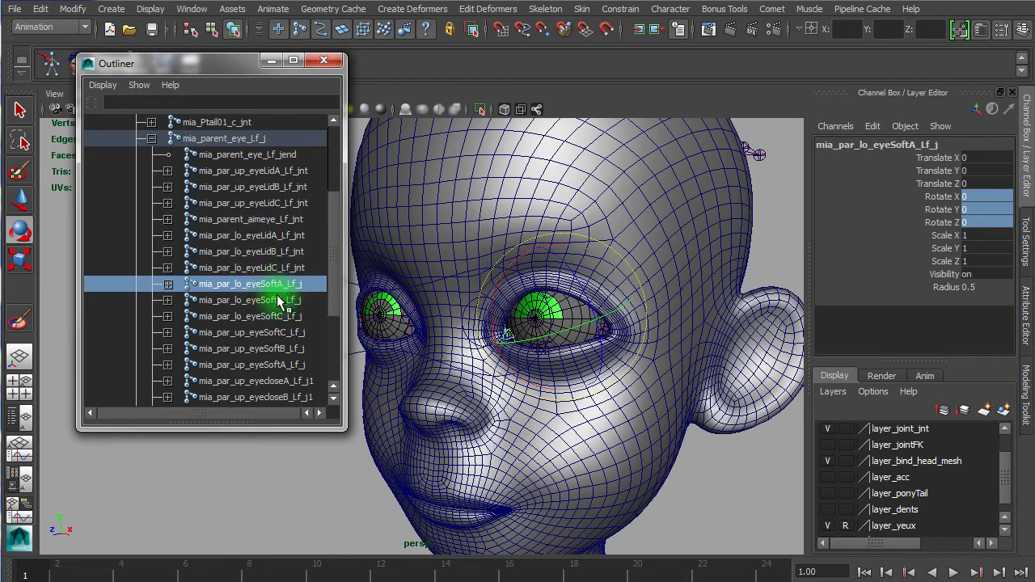
left_click(257, 333)
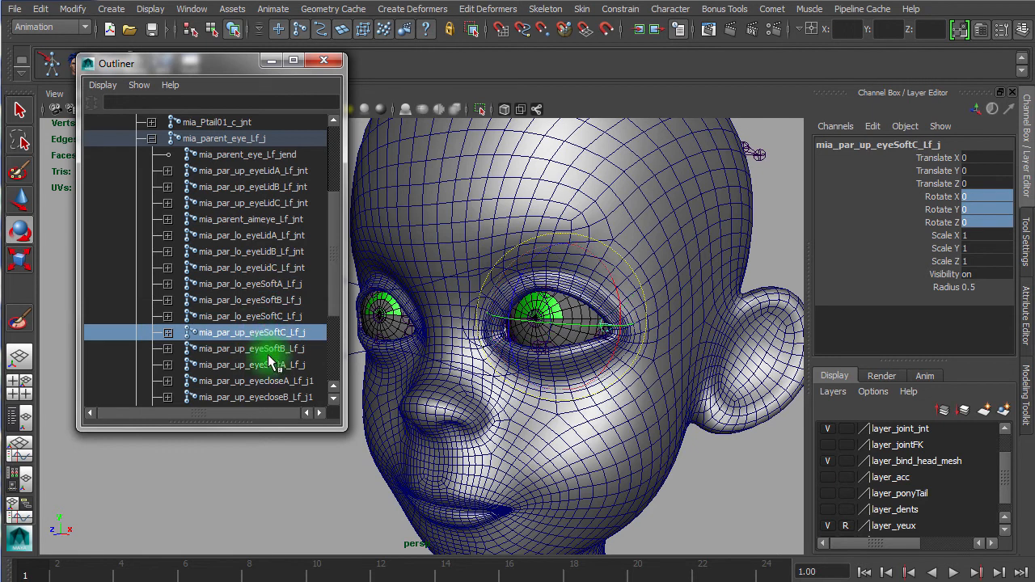
left_click(267, 365)
scroll(269, 373, "up", 3)
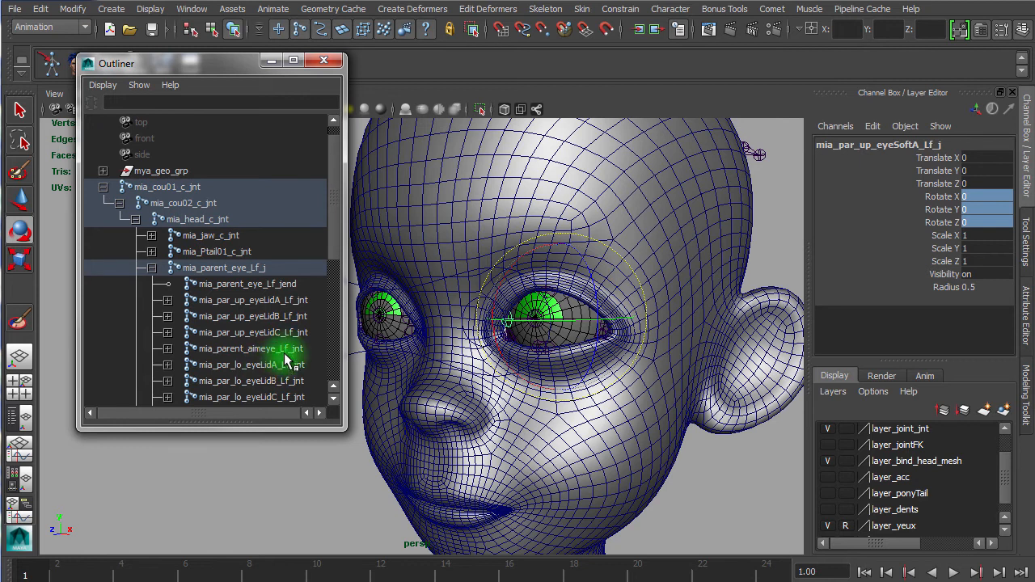
left_click_drag(331, 218, 337, 303)
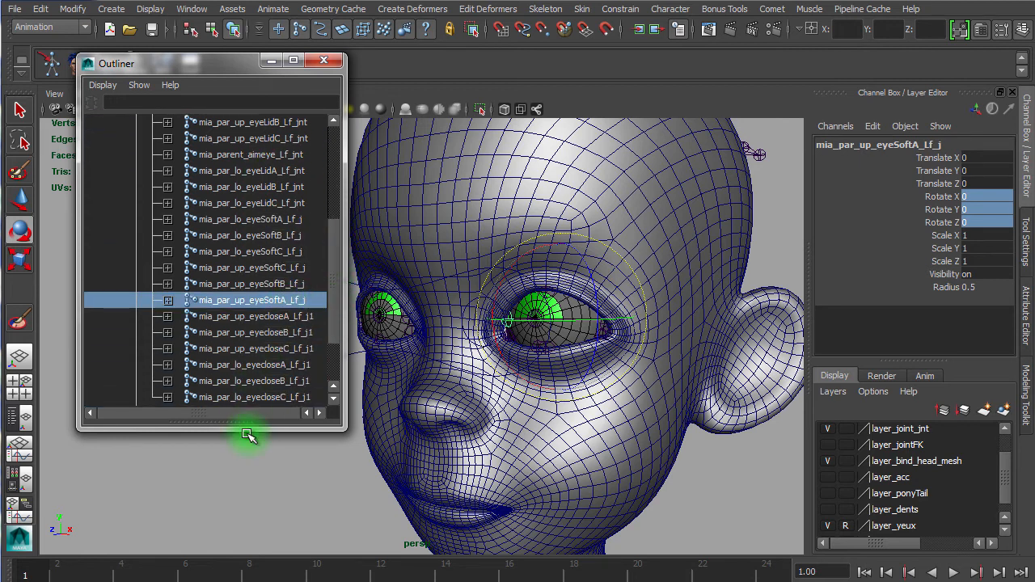
left_click_drag(249, 432, 263, 555)
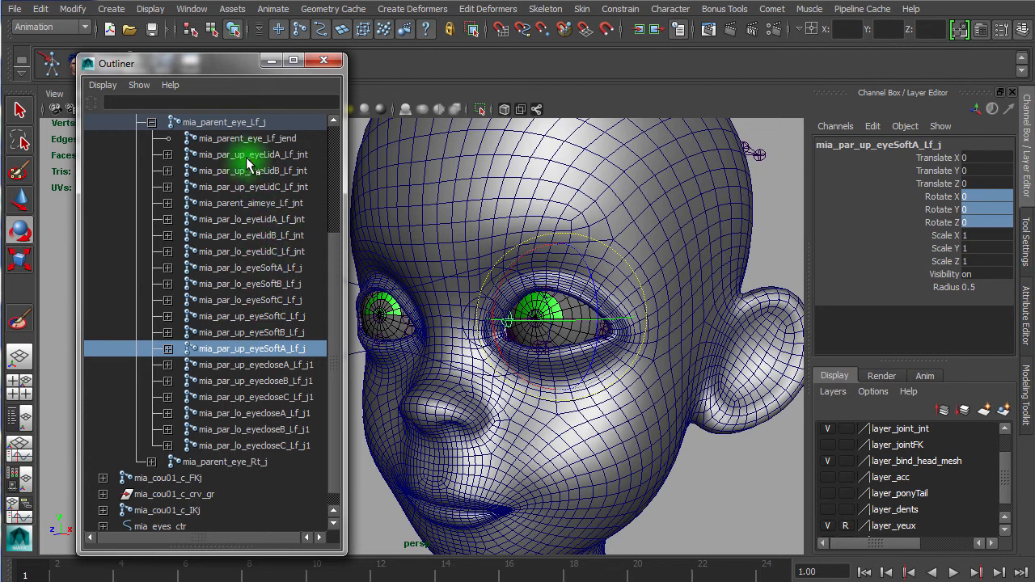
Step: Move mia_par_up_eyeSoftA_Lf_j above the lower soft eyelid joints in the hierarchy order
left_click(267, 268)
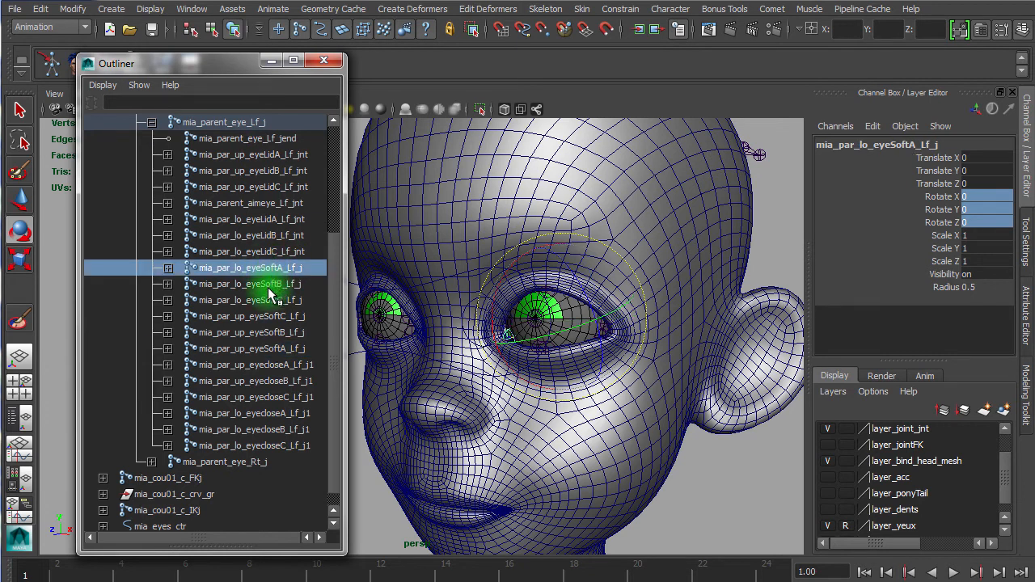
left_click(266, 316)
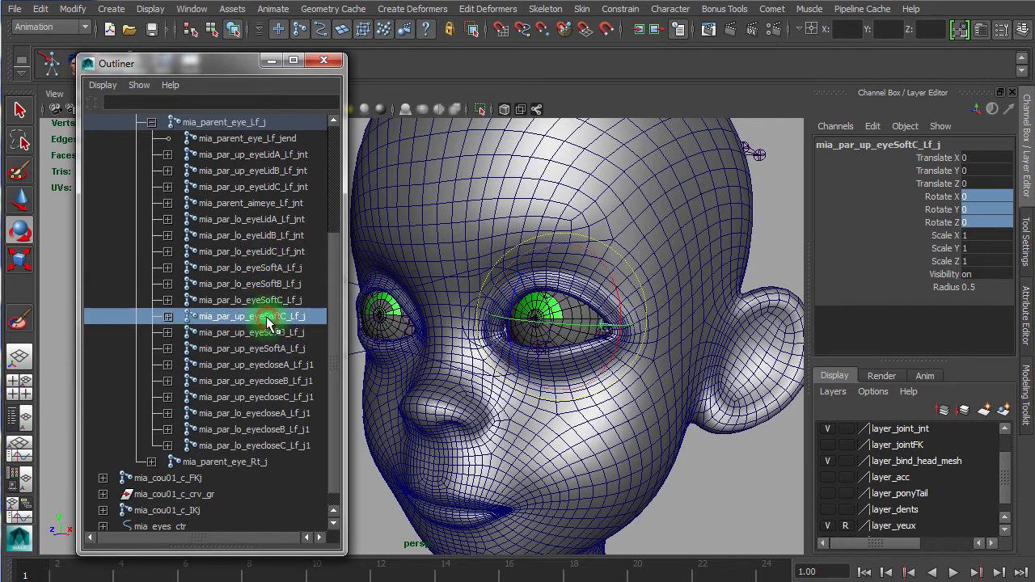
left_click(272, 349)
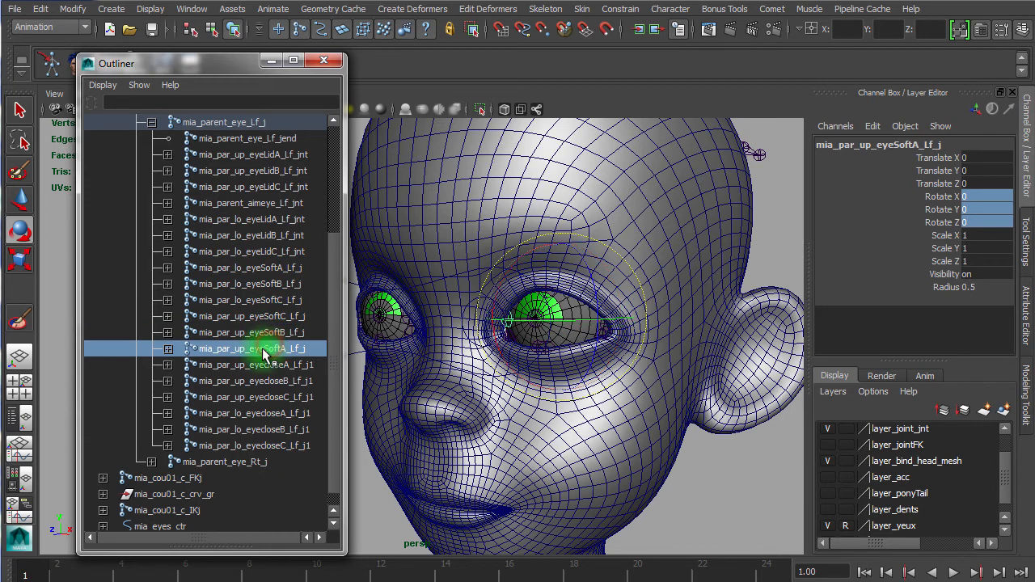
middle_click_drag(271, 355, 287, 266)
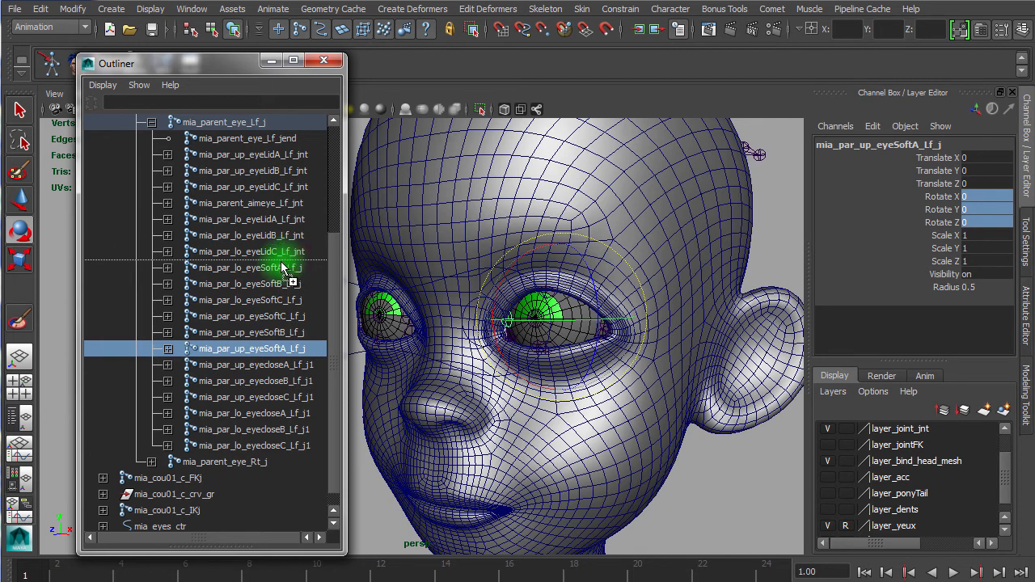
middle_click_drag(282, 268, 282, 268)
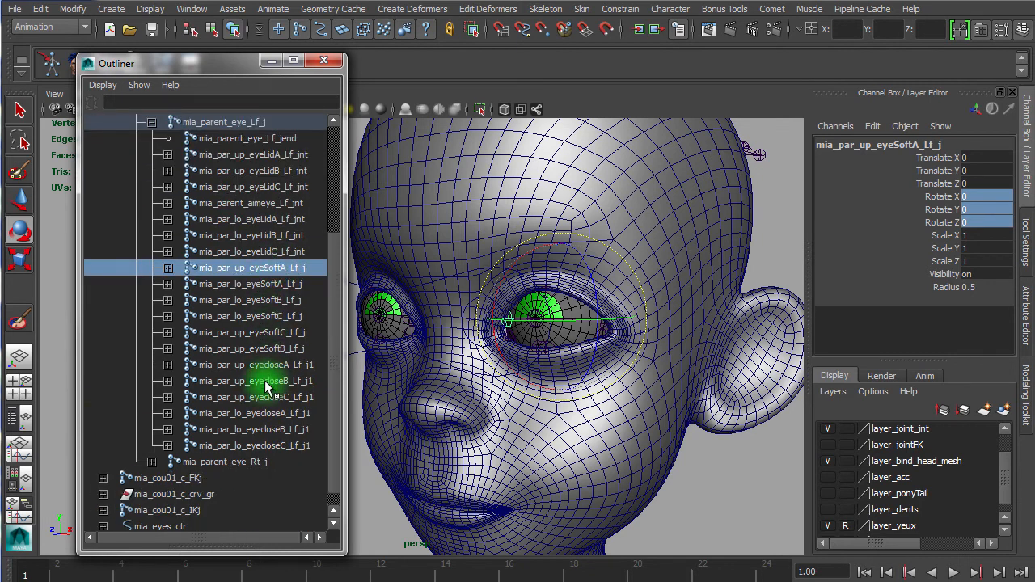
Step: Reorder mia_par_up_eyeSoftB_Lf_j and mia_par_up_eyeSoftC_Lf_j to sit directly below mia_par_up_eyeSoftA_Lf_j
mouse_move(275, 398)
middle_mouse_down()
mouse_move(281, 346)
mouse_move(178, 122)
mouse_move(166, 262)
mouse_move(186, 267)
mouse_move(168, 122)
mouse_move(264, 123)
mouse_move(236, 231)
mouse_move(272, 245)
mouse_move(292, 225)
mouse_move(288, 161)
middle_mouse_up()
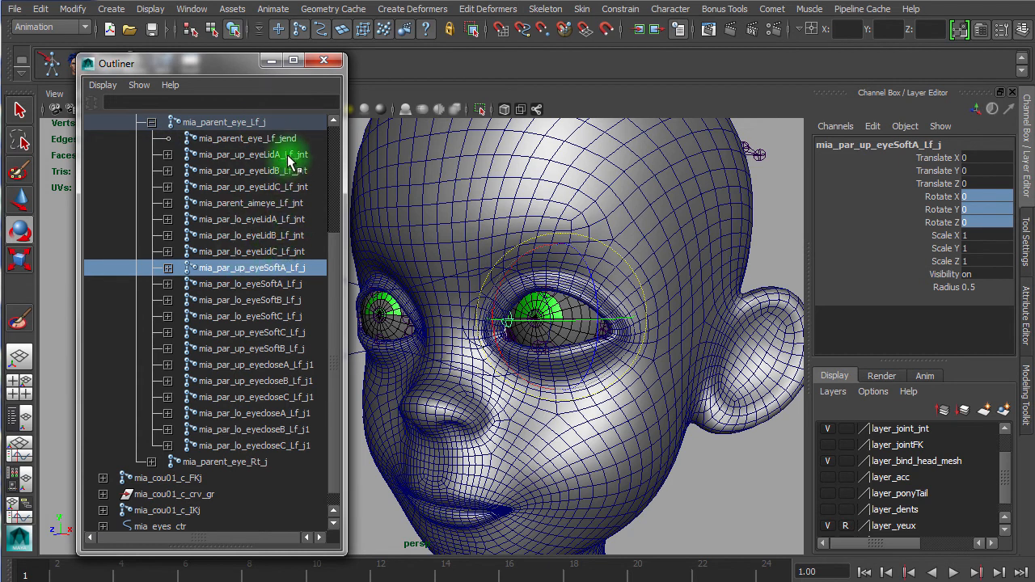
left_click(283, 156)
left_click(277, 171)
left_click(277, 187)
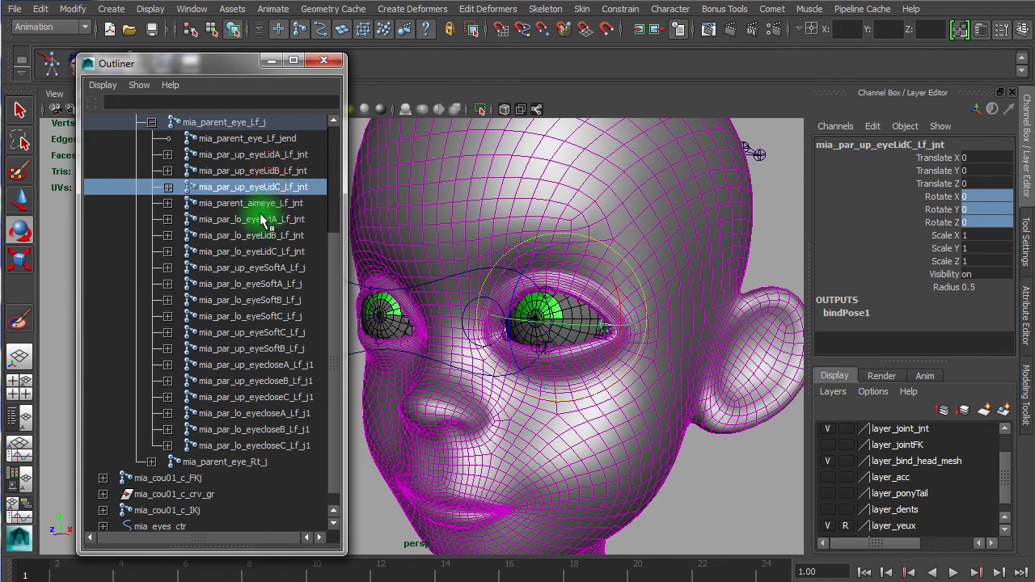
left_click(263, 219)
left_click(247, 235)
left_click(279, 268)
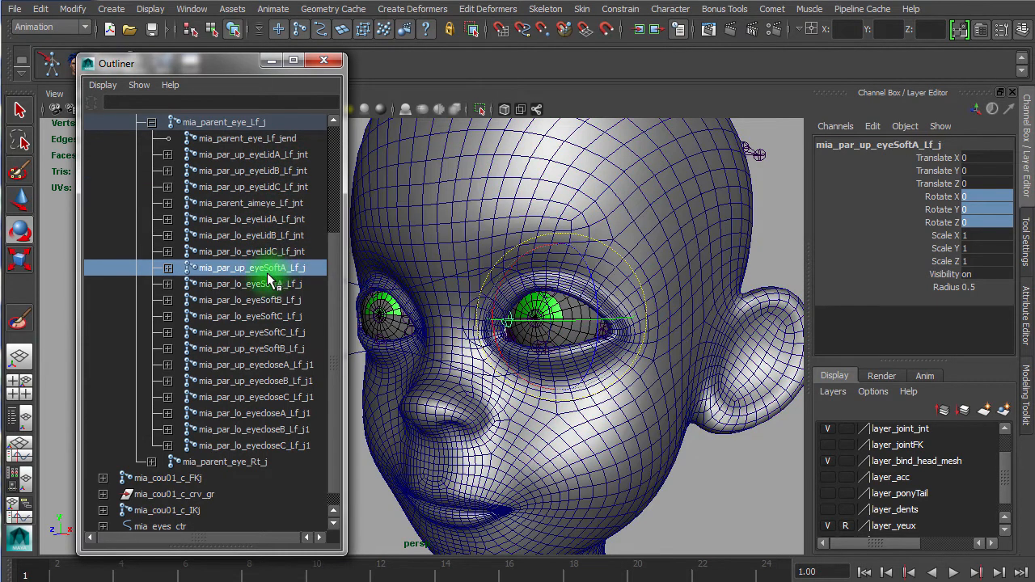
left_click(276, 348)
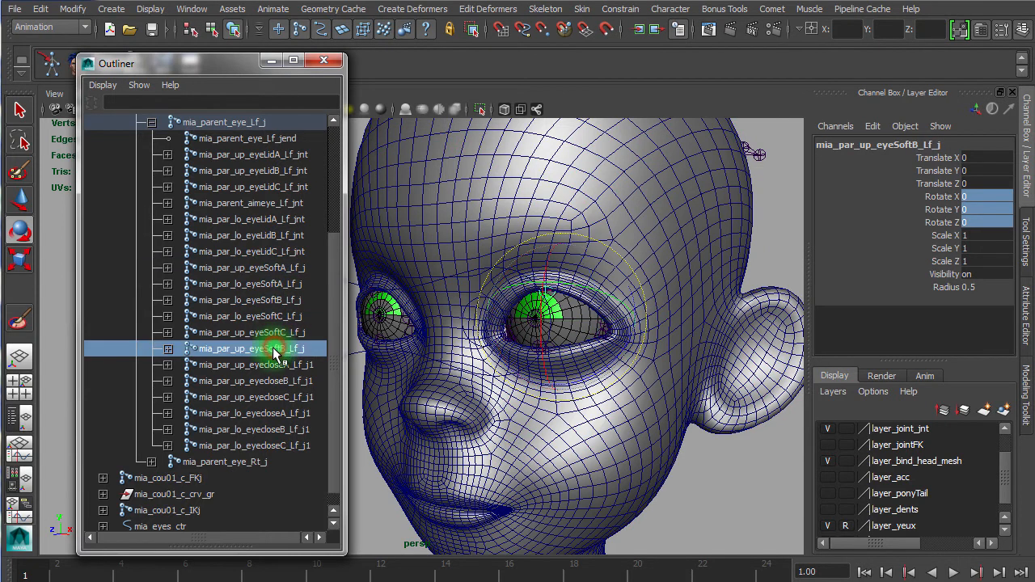
middle_click_drag(275, 354, 281, 280)
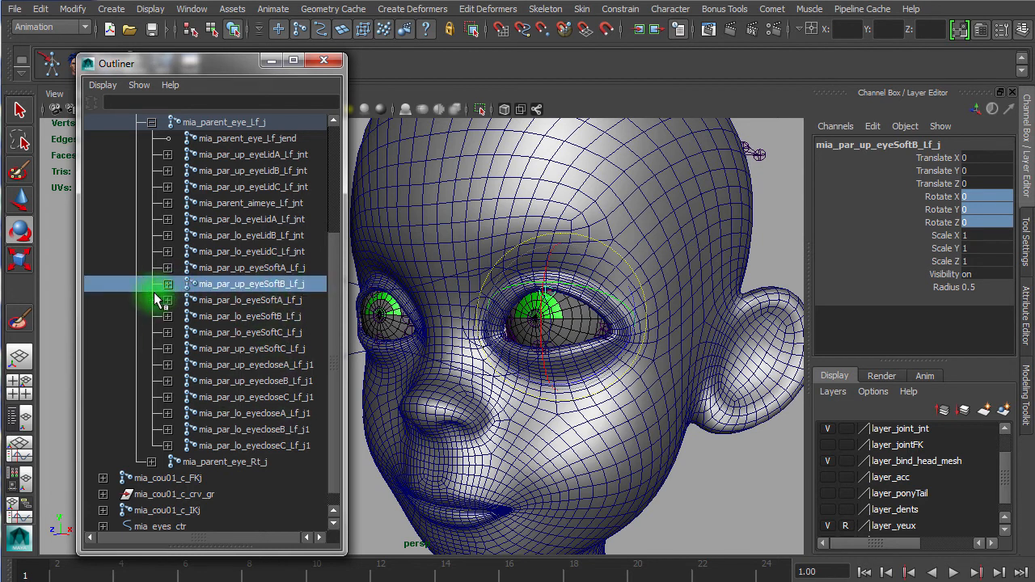
left_click(263, 349)
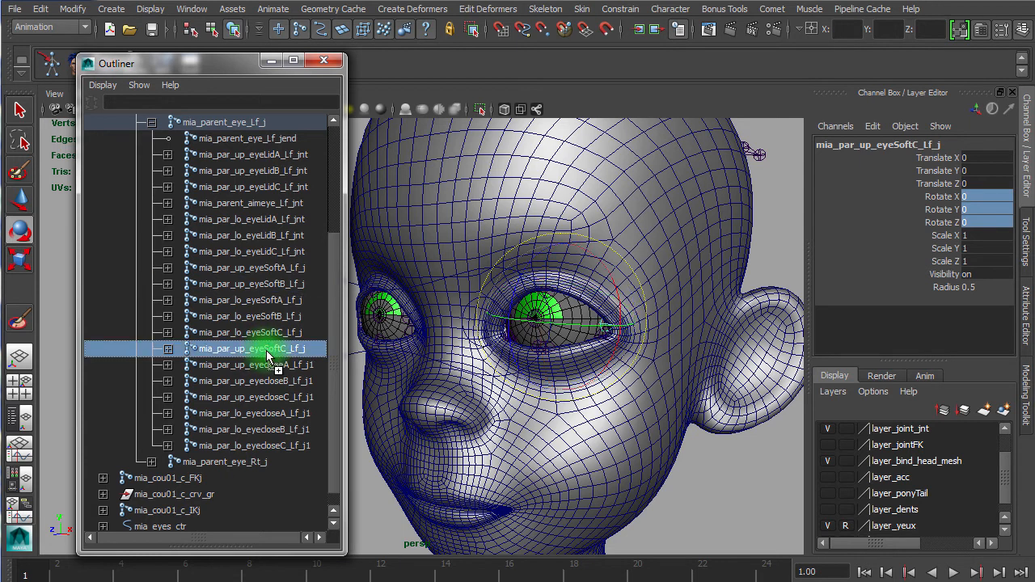
middle_click_drag(267, 357, 282, 298)
Step: Select each upper and lower soft eyelid joint in turn to check their new order
left_click(307, 267)
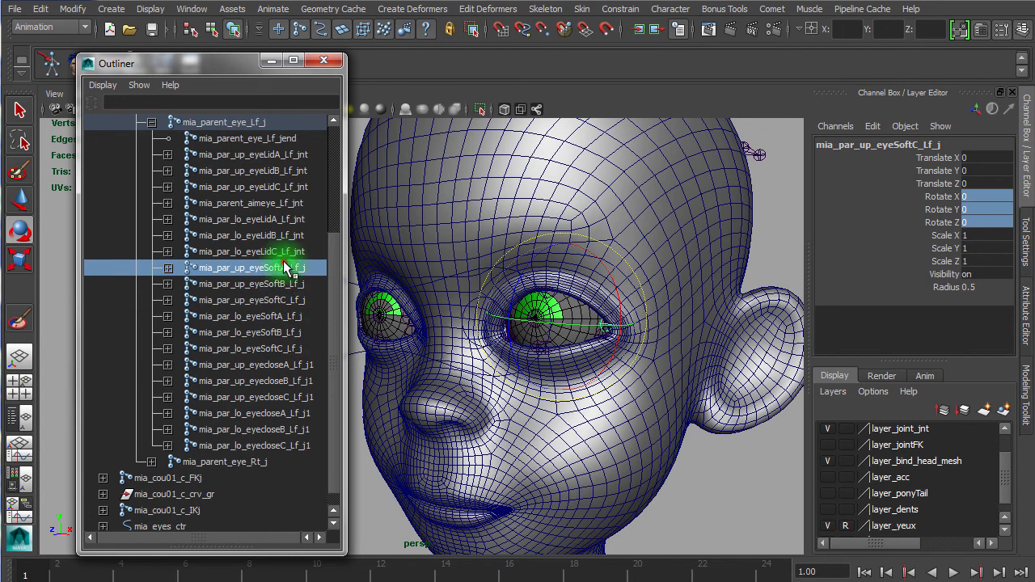
left_click(277, 283)
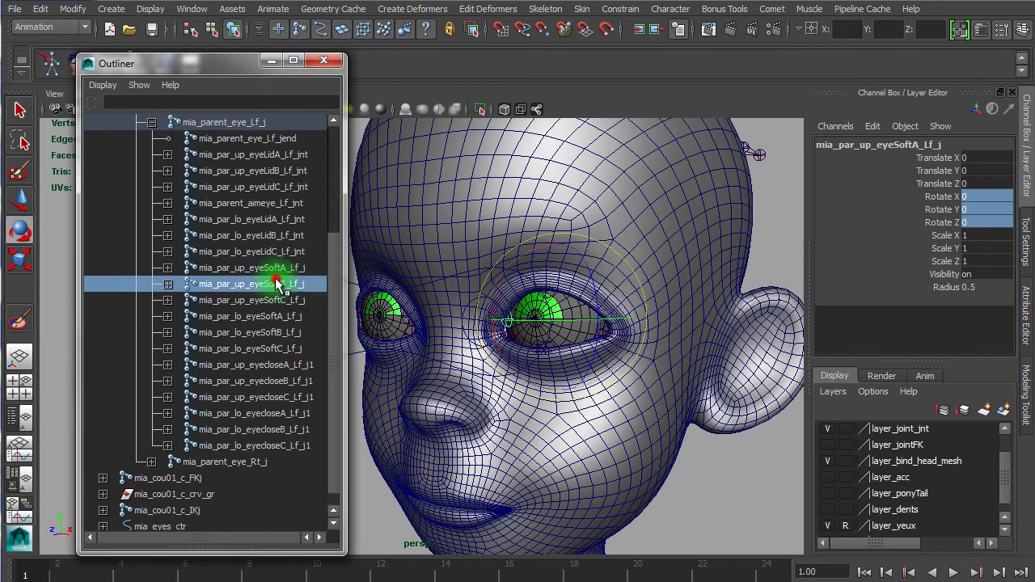
left_click(273, 299)
left_click(271, 316)
left_click(279, 331)
left_click(272, 348)
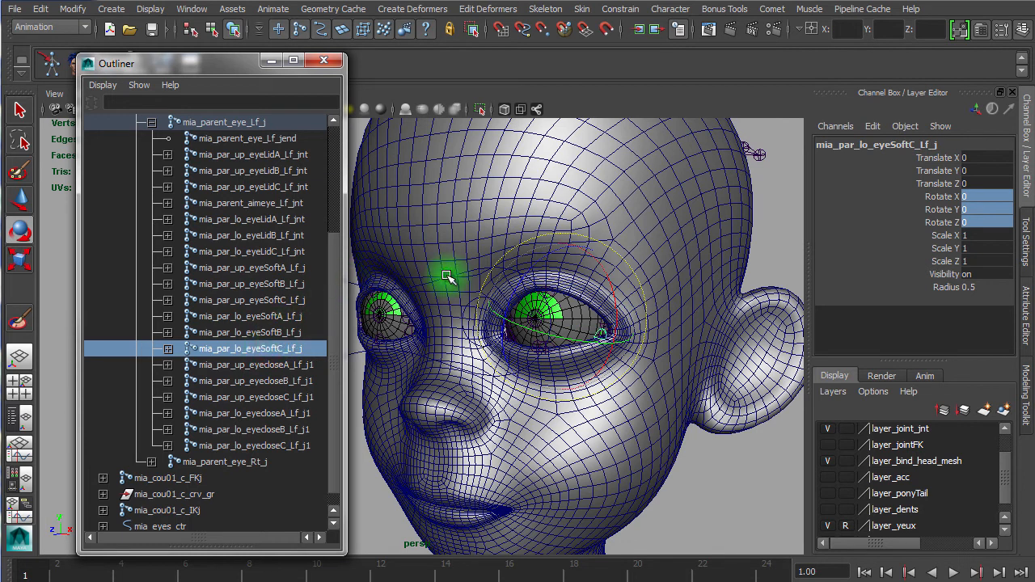
Step: Open Orient Constraint options with default settings and orient-constrain each upper eyeLid _jnt joint (A, B, C) to its matching upper eyeSoft joint
left_click(621, 10)
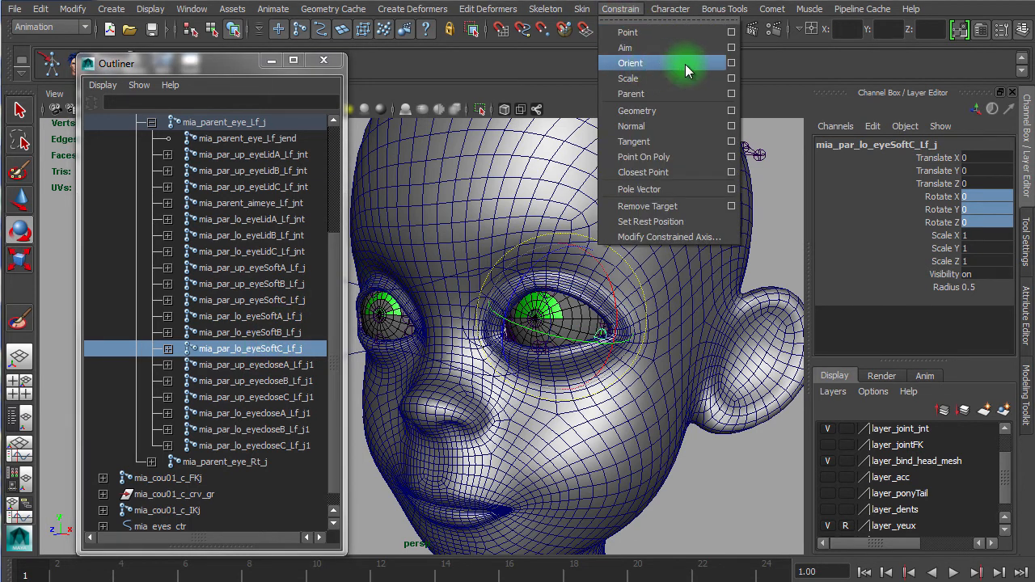
left_click(732, 66)
left_click(509, 188)
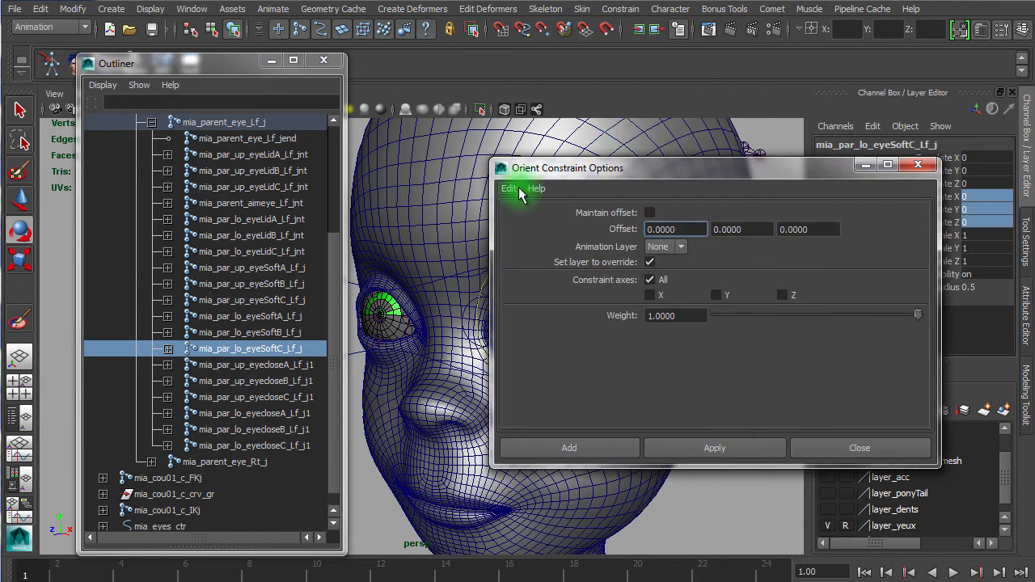
left_click(527, 220)
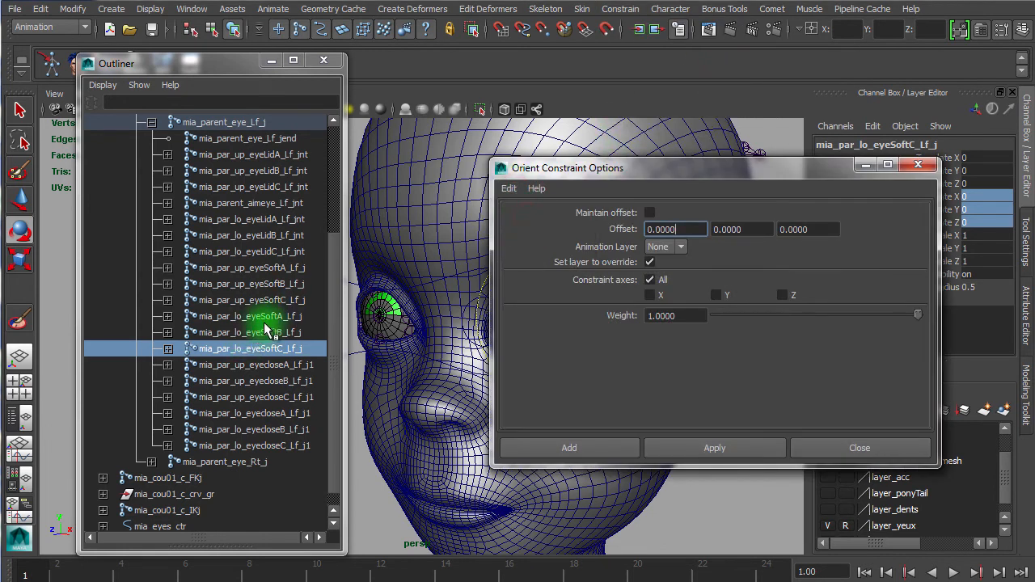
middle_click_drag(357, 361, 289, 279)
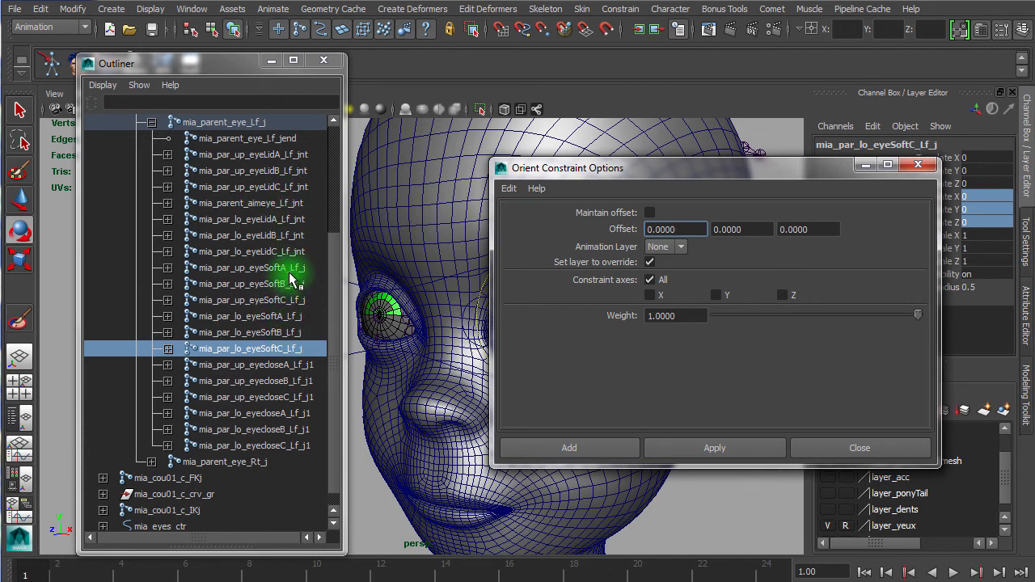
left_click(292, 270)
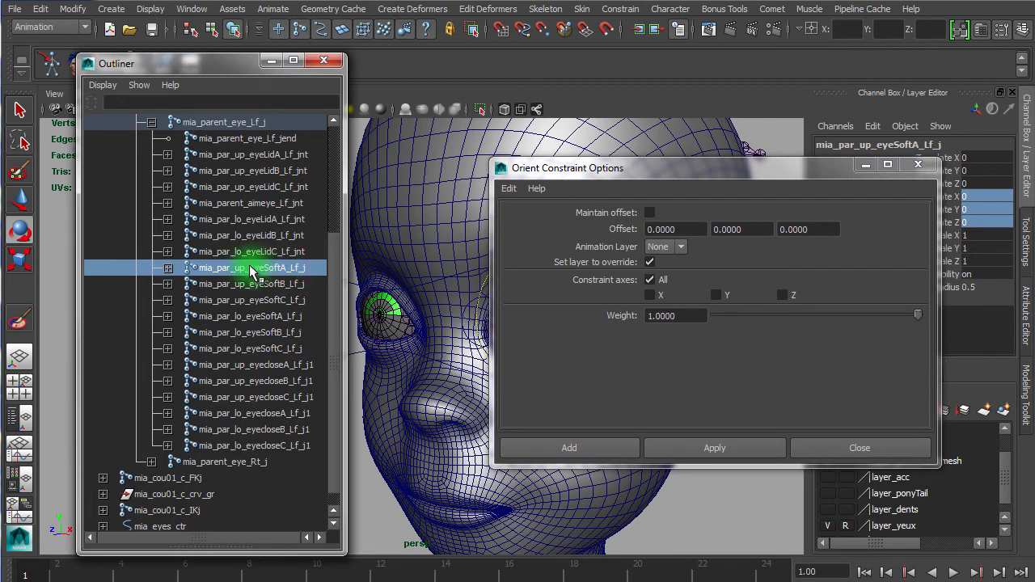
left_click(298, 154, "ctrl")
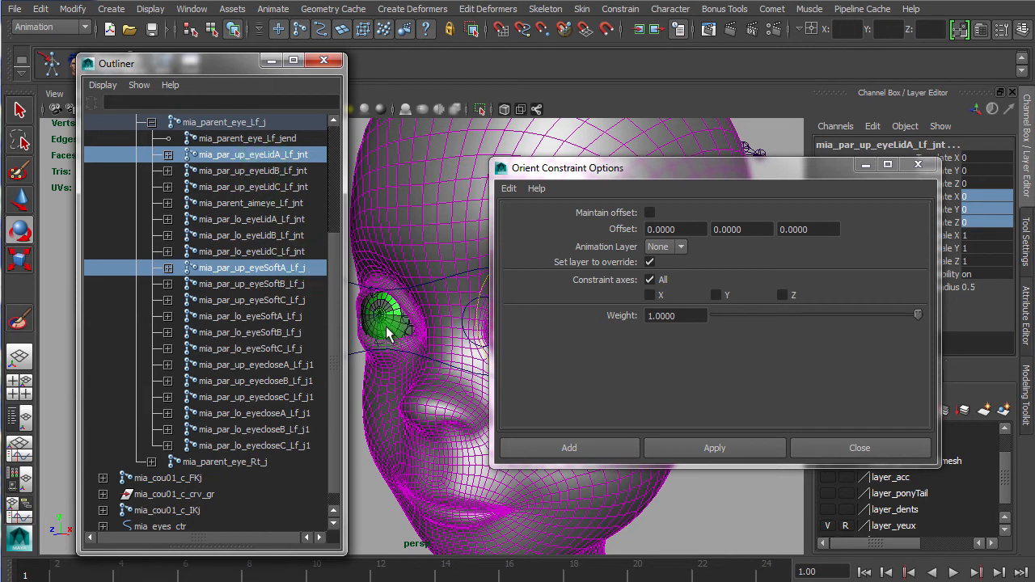
left_click(710, 450)
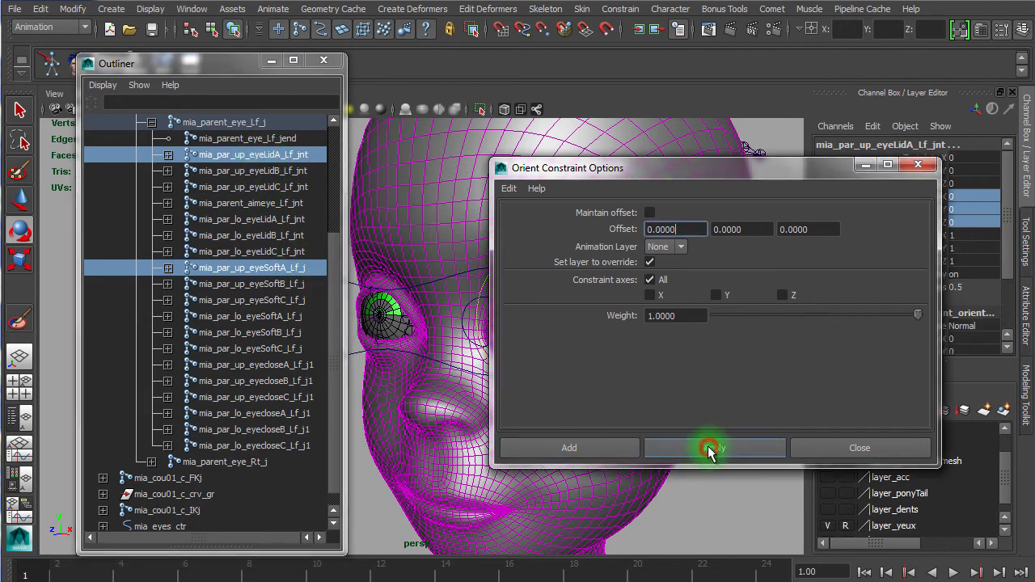
left_click(294, 287)
left_click(287, 172, "ctrl")
left_click(724, 450)
left_click(239, 299)
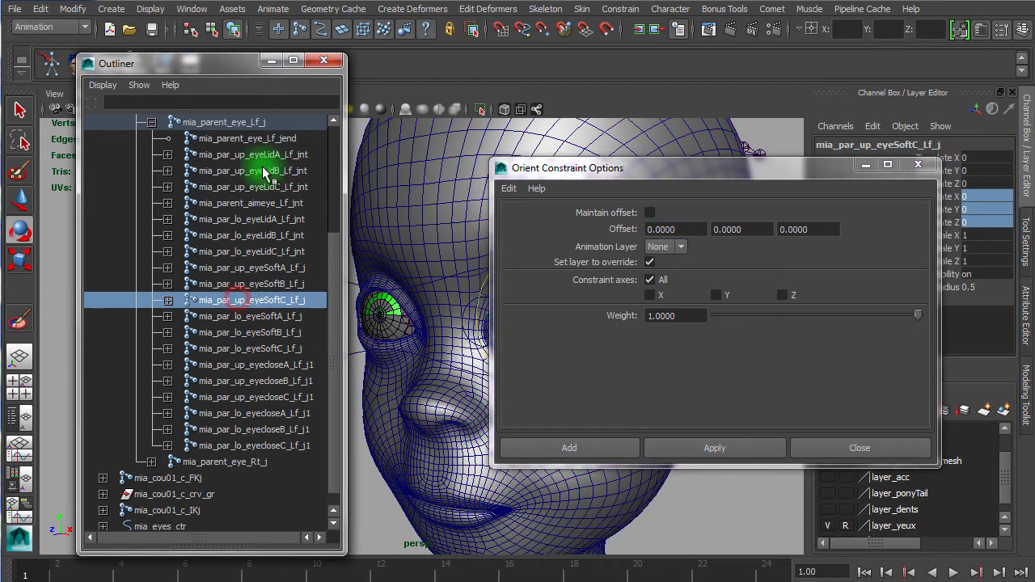
left_click(273, 186, "ctrl")
left_click(693, 446)
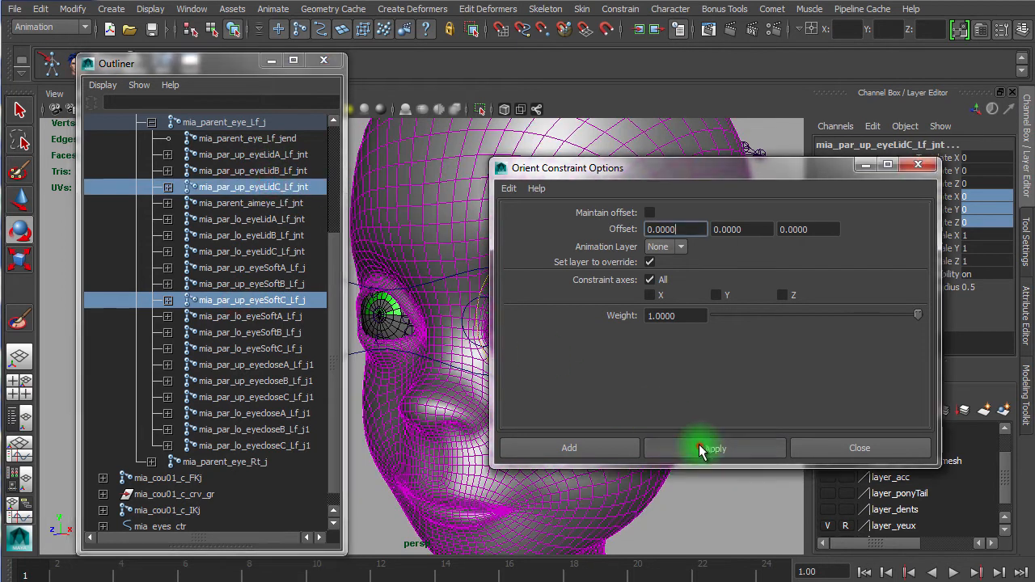
Step: Orient-constrain each lower eyeLid _jnt joint (A, B, C) to its matching lower eyeSoft joint
left_click(279, 317)
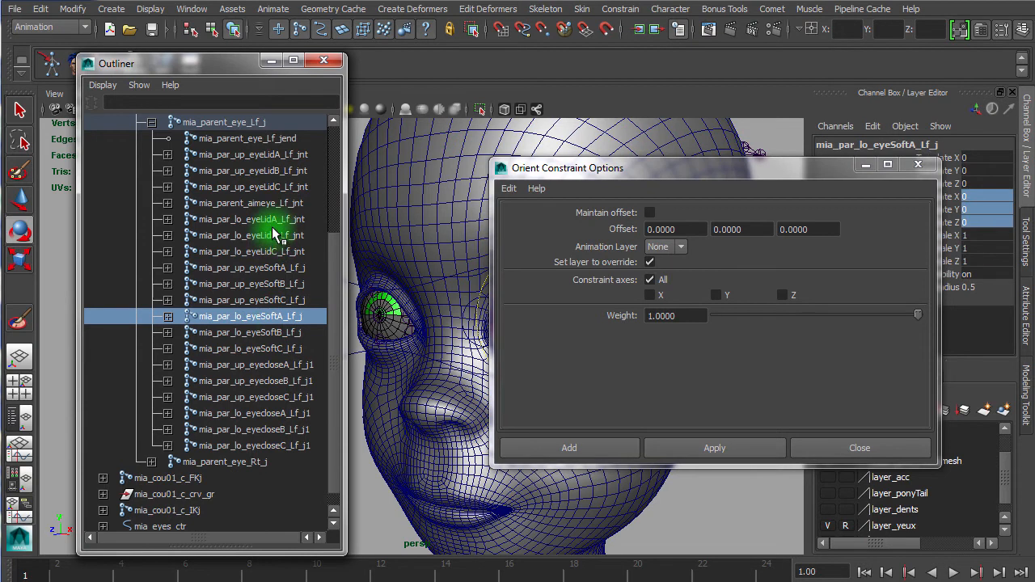
left_click(295, 223, "ctrl")
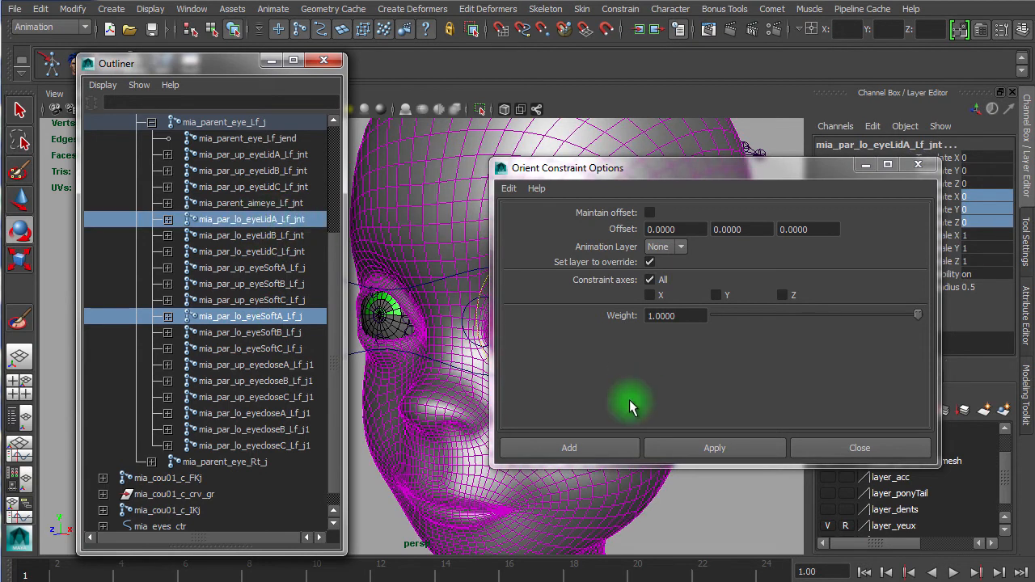
left_click(704, 447)
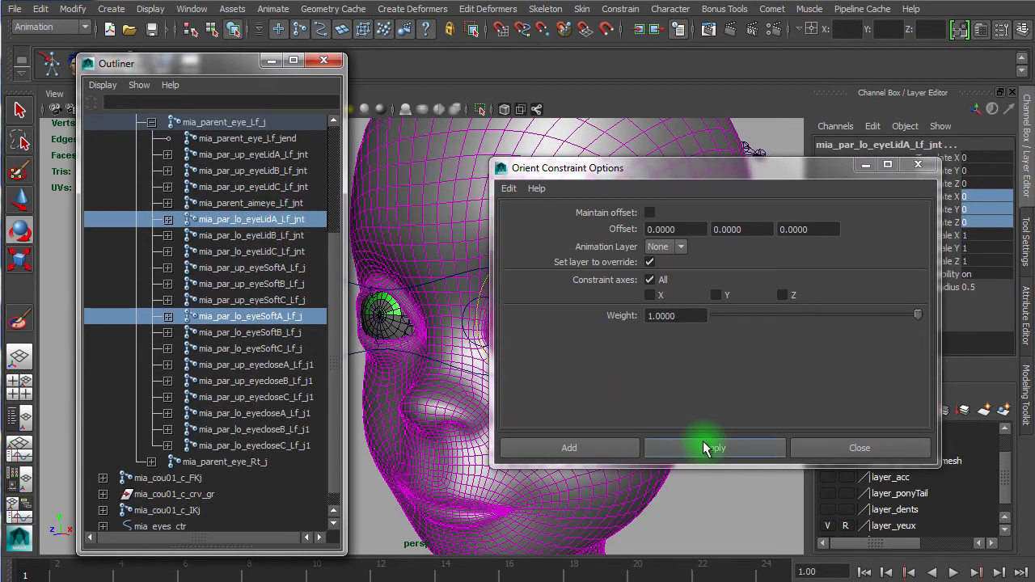
left_click(261, 334)
left_click(273, 235, "ctrl")
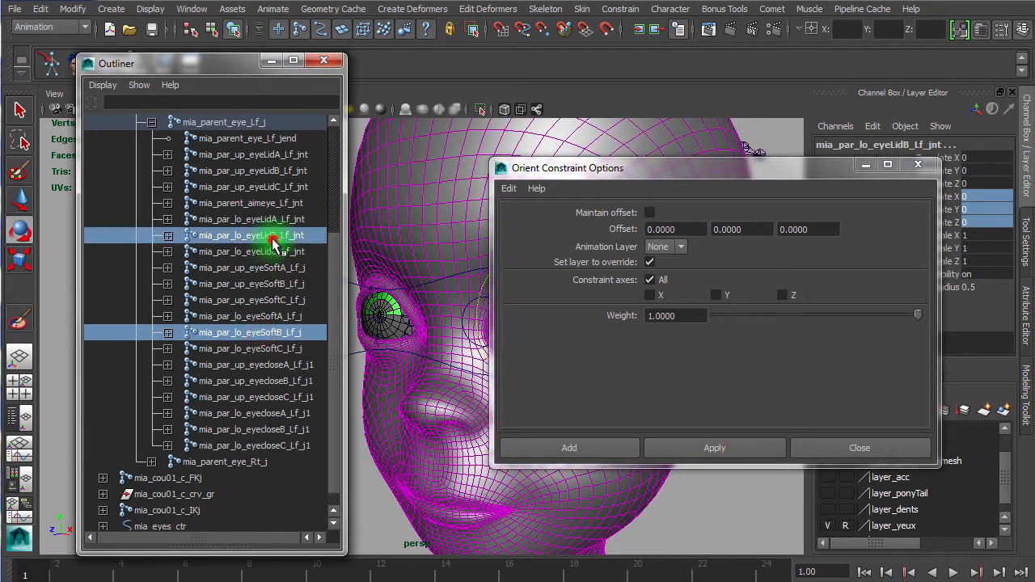
left_click(747, 457)
left_click(274, 349)
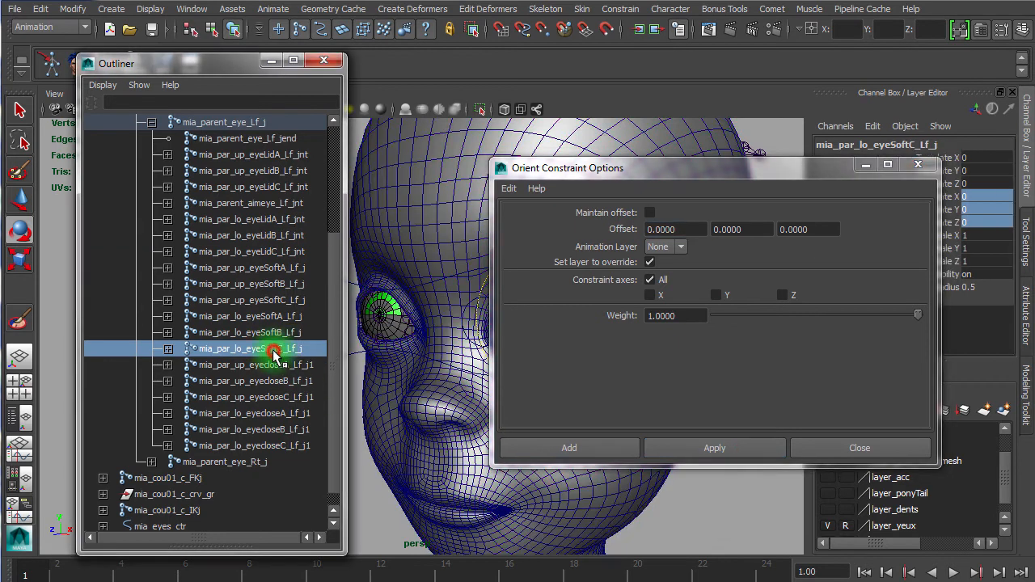
left_click(271, 251, "ctrl")
left_click(702, 450)
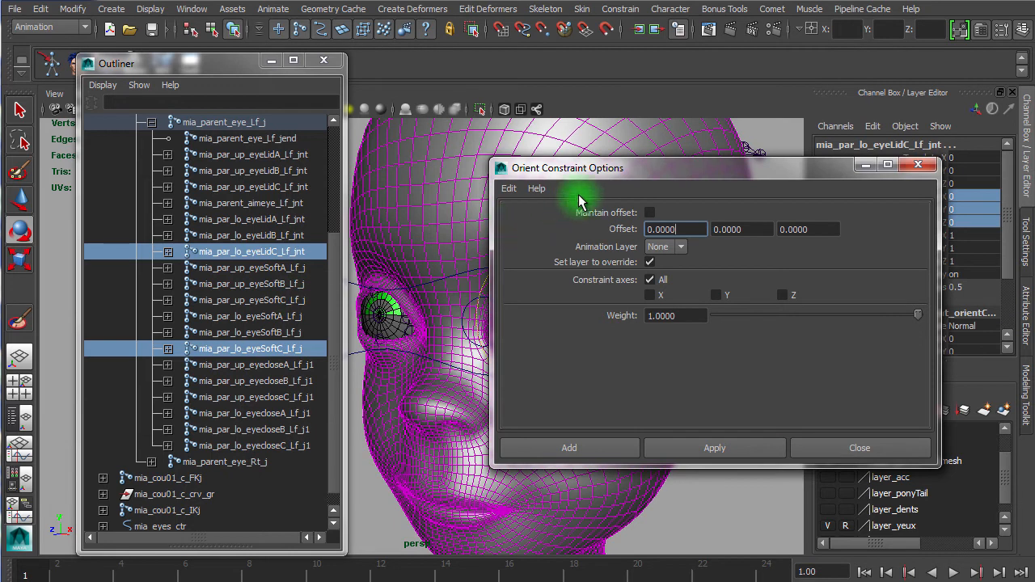
Step: Close the Orient Constraint Options and test-rotate each upper eyeSoft joint (A, B, C), undoing every rotation
left_click_drag(596, 169, 441, 437)
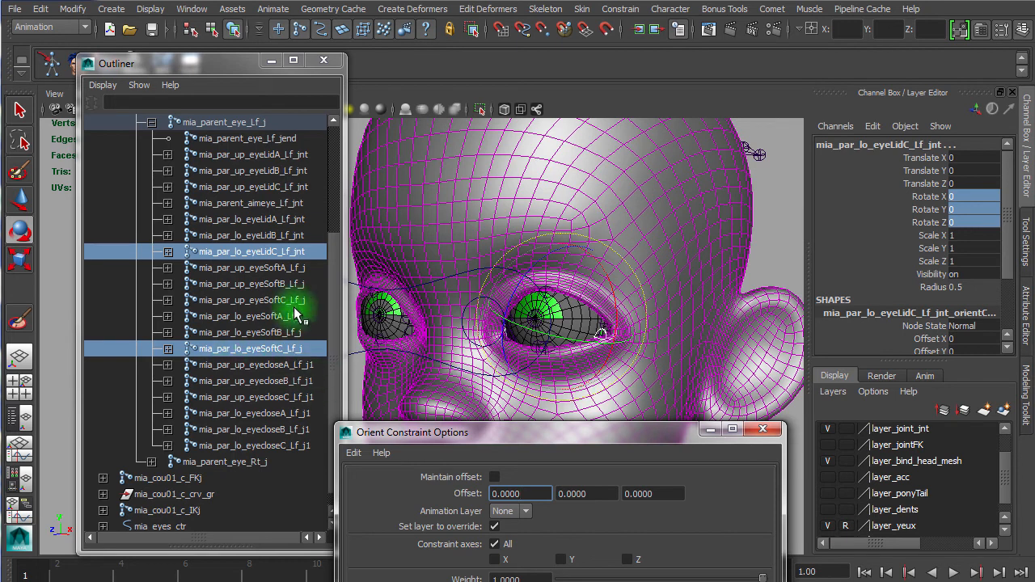
left_click(283, 270)
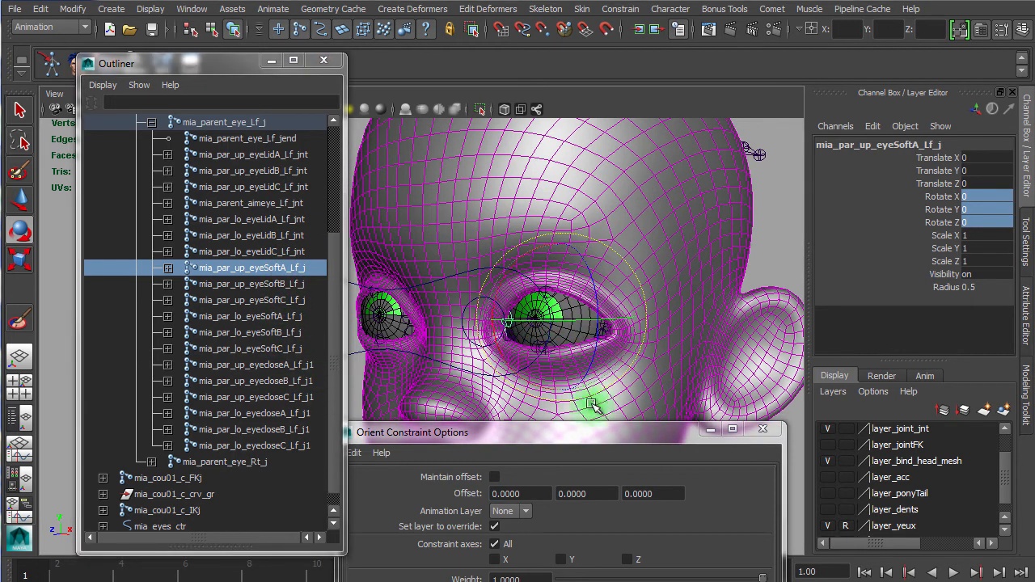
left_click_drag(586, 433, 571, 317)
left_click(748, 302)
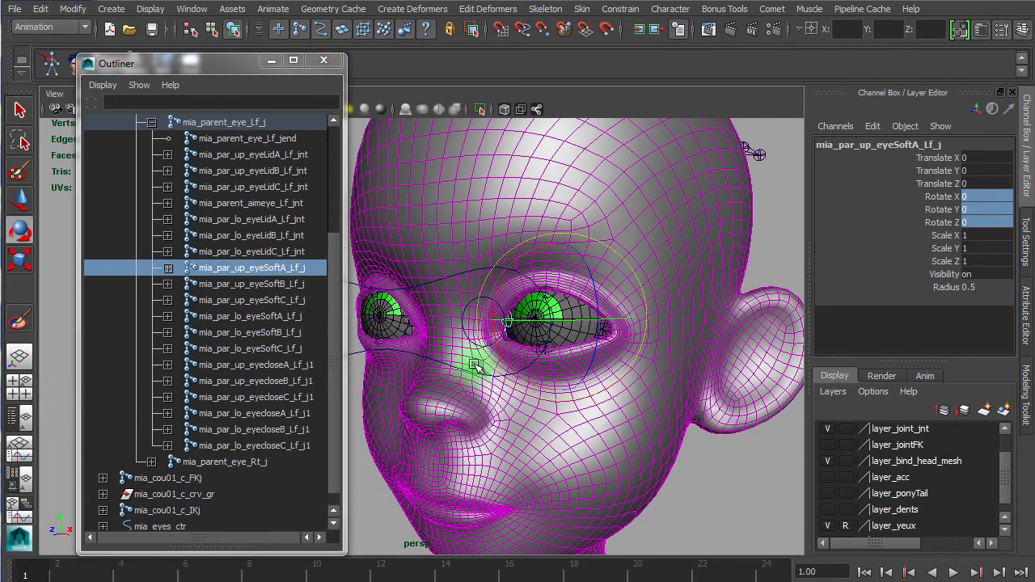
right_click_drag(450, 381, 599, 390, "alt")
left_click_drag(496, 368, 521, 369, "alt")
middle_click_drag(522, 369, 379, 366, "alt")
left_click_drag(379, 366, 428, 358, "alt")
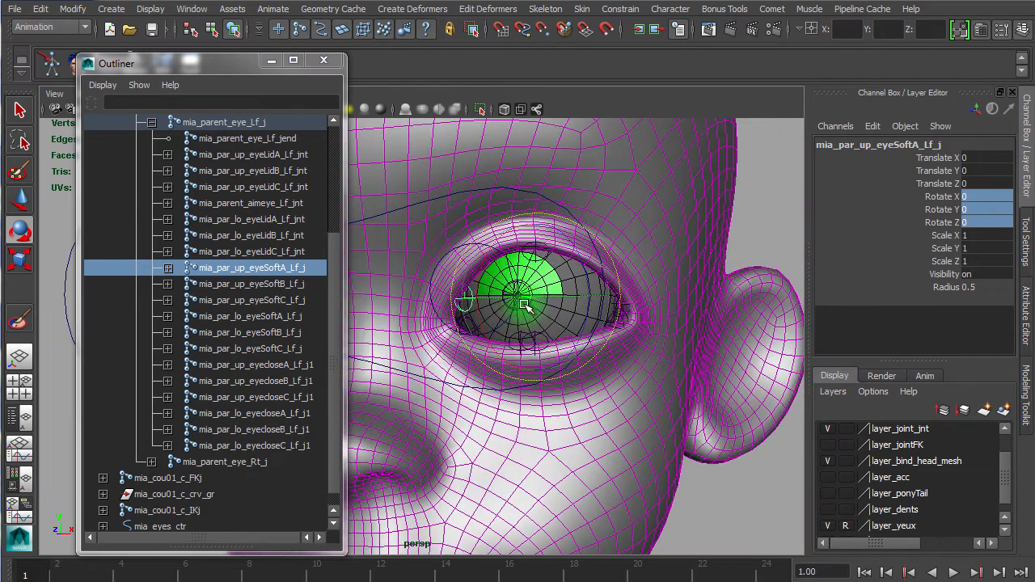
middle_click_drag(518, 299, 546, 301)
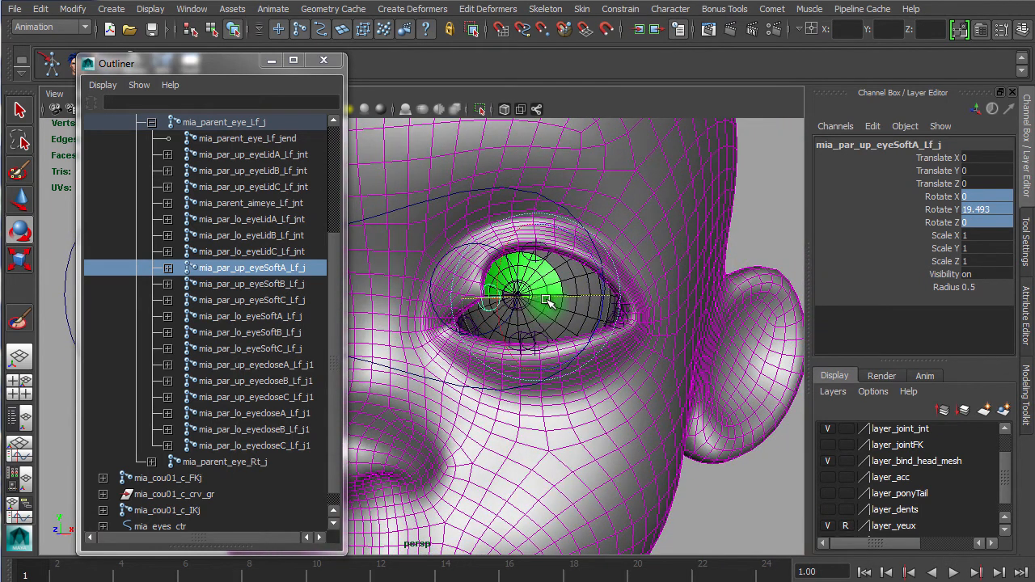
key("ctrl+z")
left_click(296, 284)
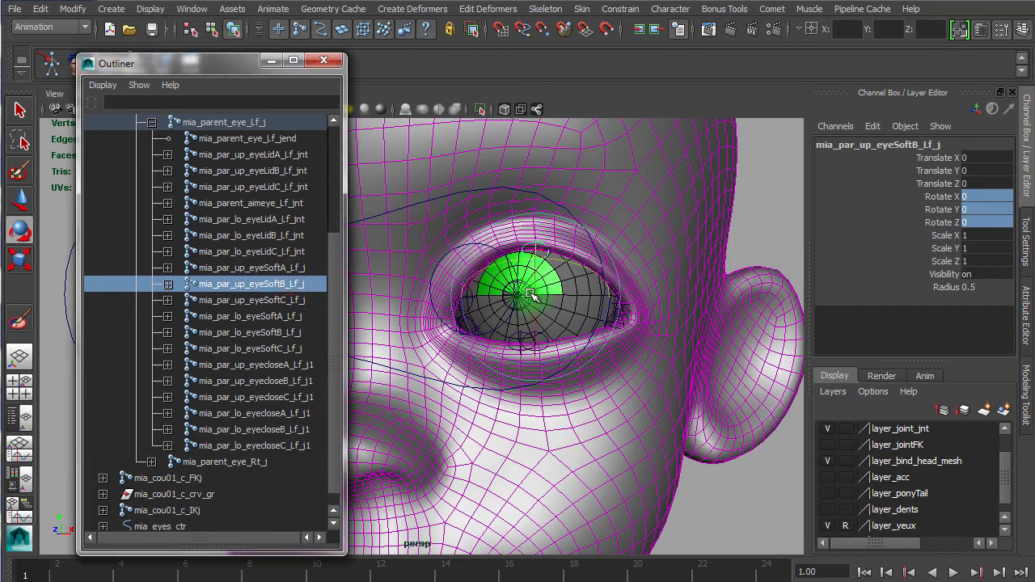
left_click_drag(535, 292, 540, 319)
key("ctrl+z")
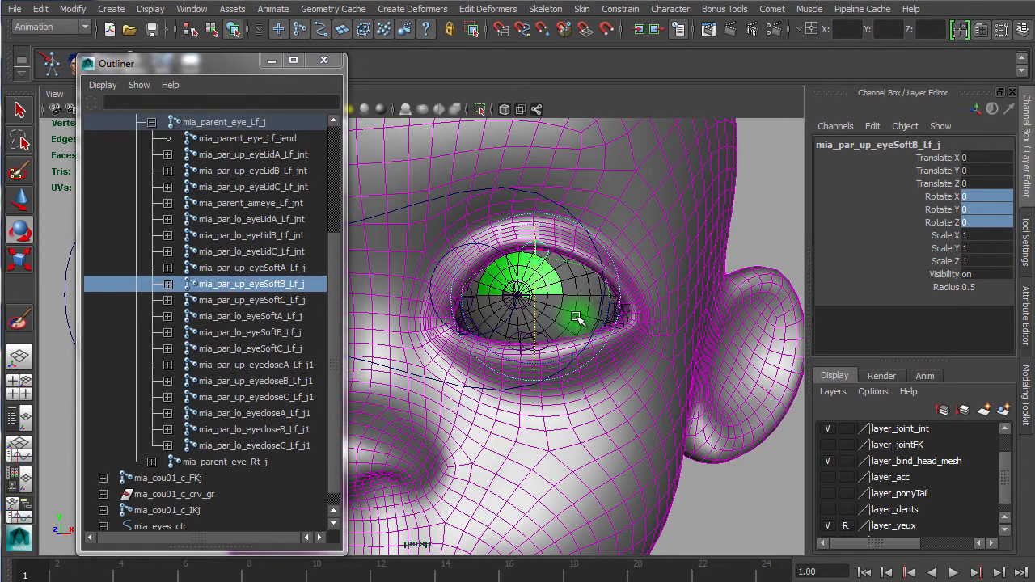
left_click(289, 301)
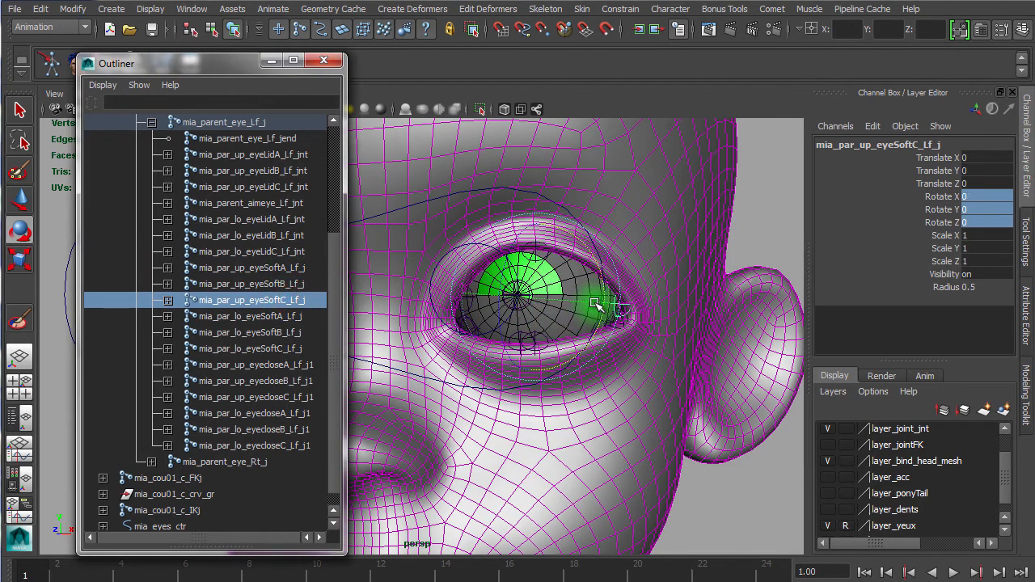
left_click_drag(594, 303, 552, 299)
key("ctrl+z")
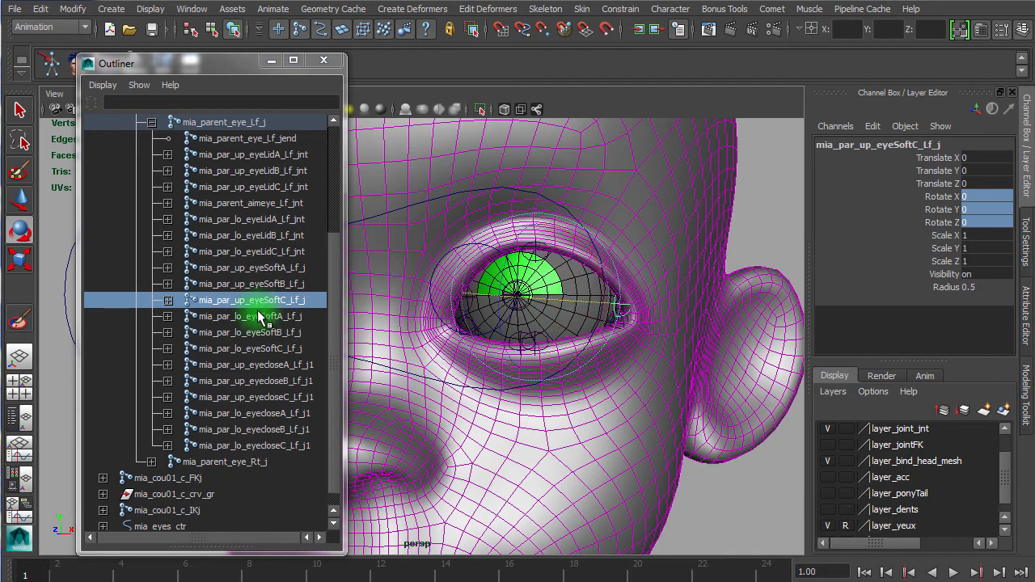
Step: Test-rotate each lower eyeSoft joint (A, B, C) on the eye, undoing every rotation
left_click(260, 318)
left_click_drag(467, 331, 528, 295)
key("ctrl+z")
left_click(289, 333)
key("ctrl+z")
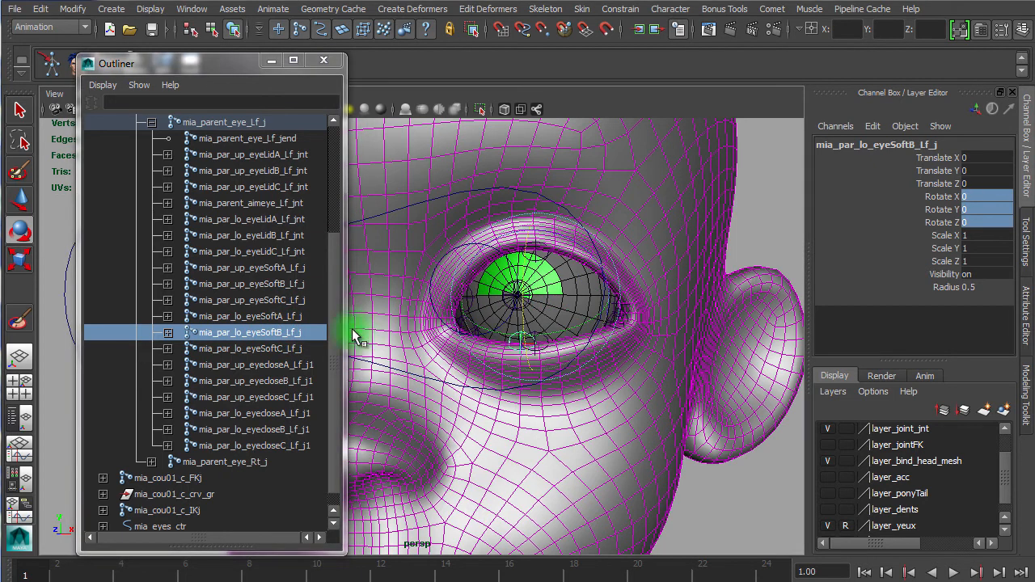
left_click(283, 349)
left_click_drag(601, 299, 606, 270)
key("ctrl+z")
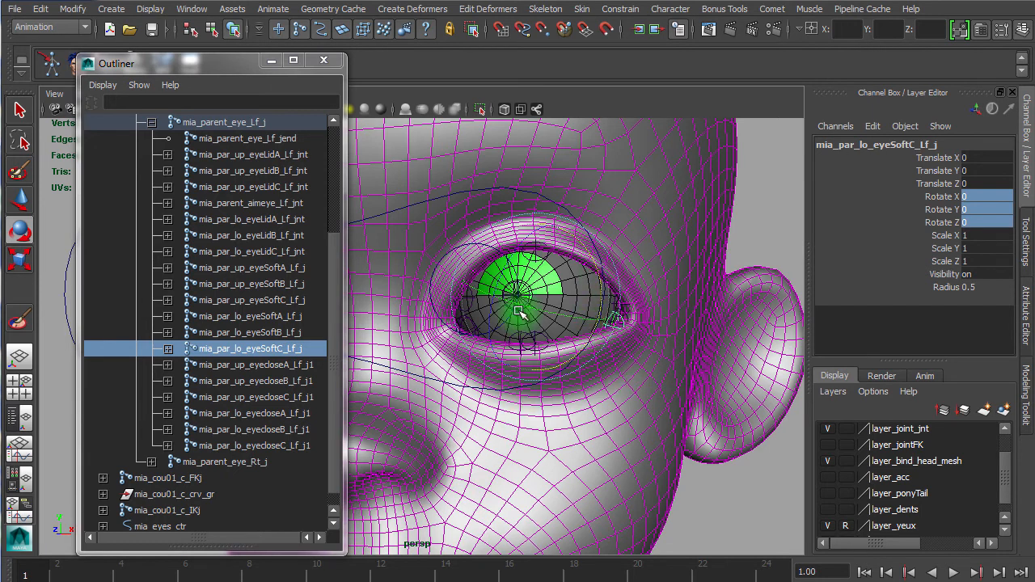
Step: Close the Outliner, select mia_eyes_ctr with the Move tool and test-move it sideways, undoing the move
left_click(326, 63)
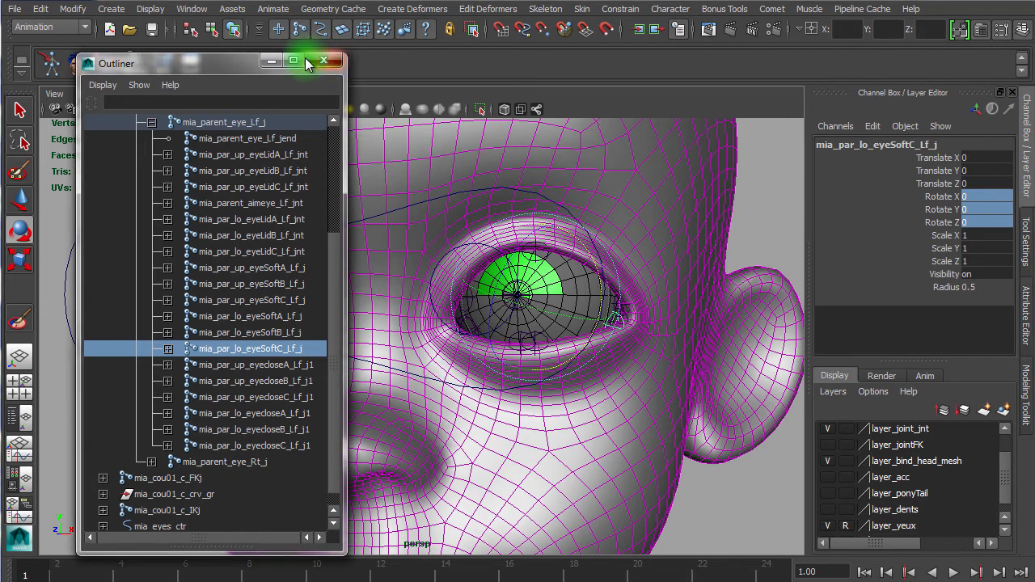
left_click_drag(223, 63, 1034, 42)
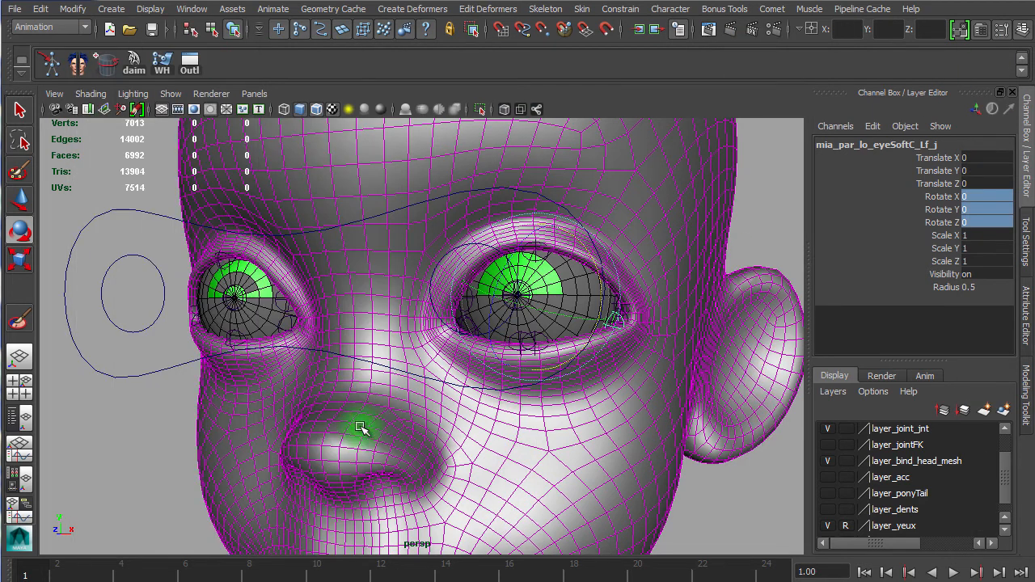
left_click(160, 358)
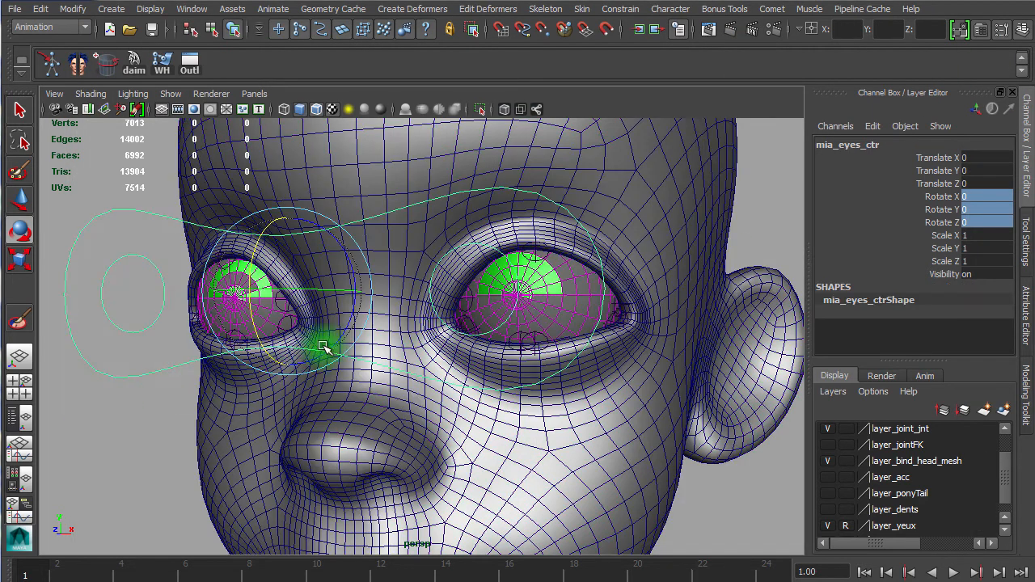
key("w")
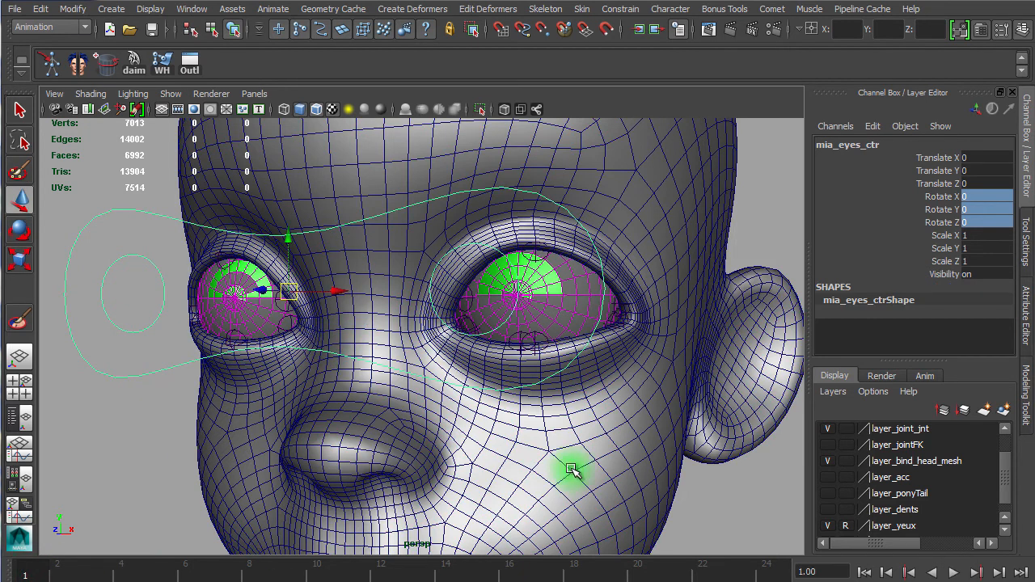
right_click_drag(541, 429, 404, 416, "alt")
left_click_drag(404, 417, 460, 398, "alt")
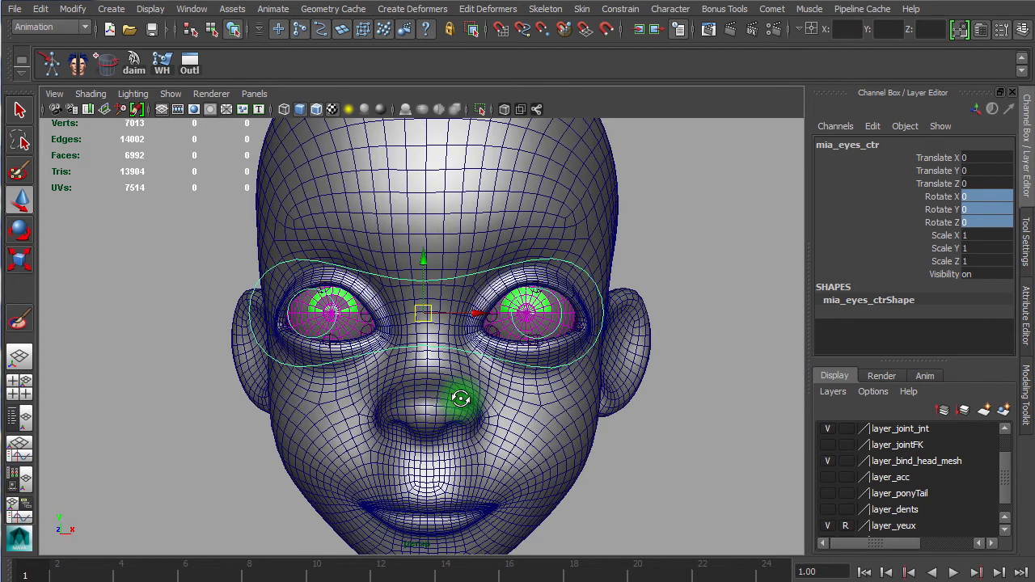
right_click_drag(538, 369, 654, 367, "alt")
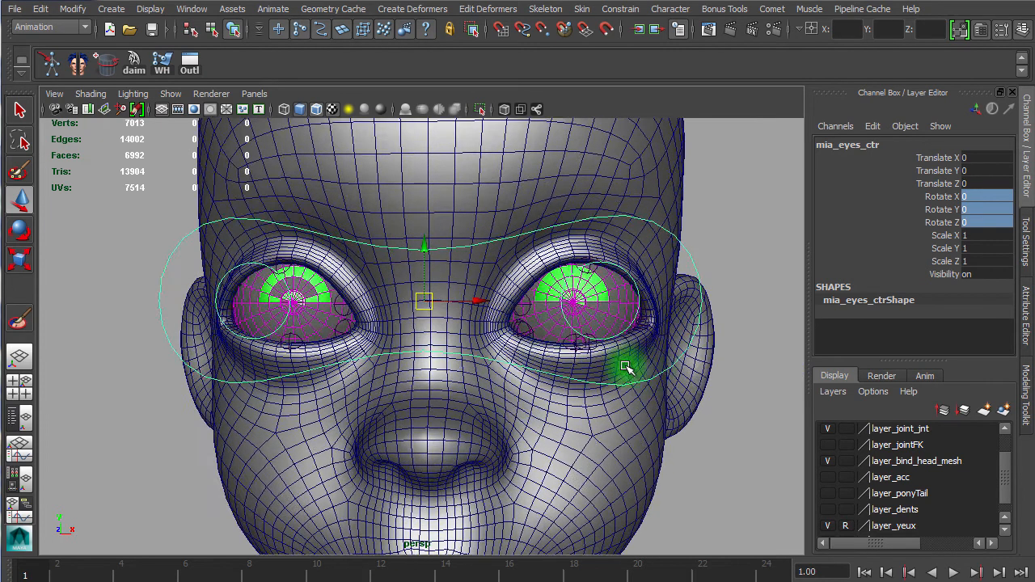
left_click_drag(500, 303, 471, 306)
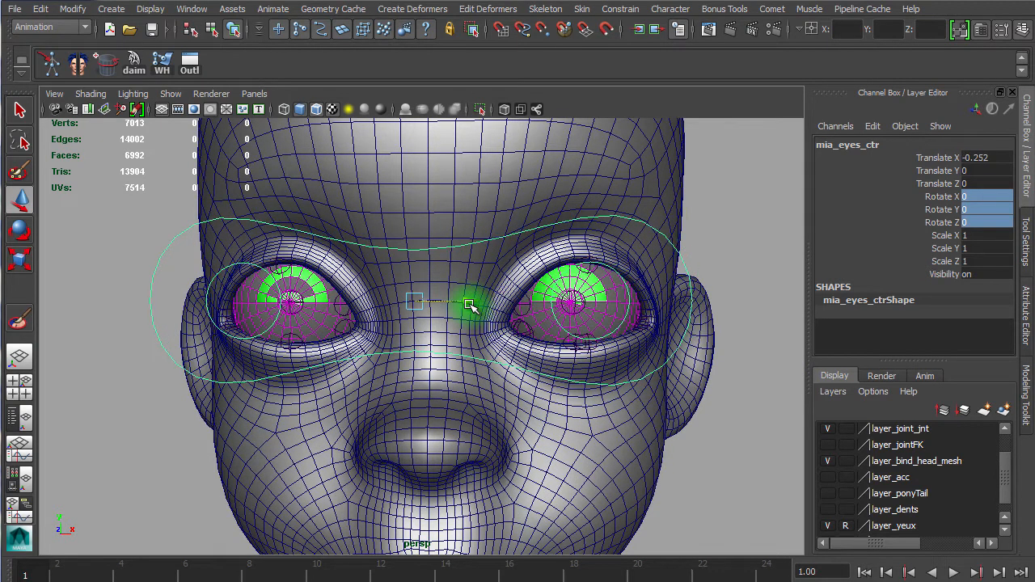
key("ctrl+z")
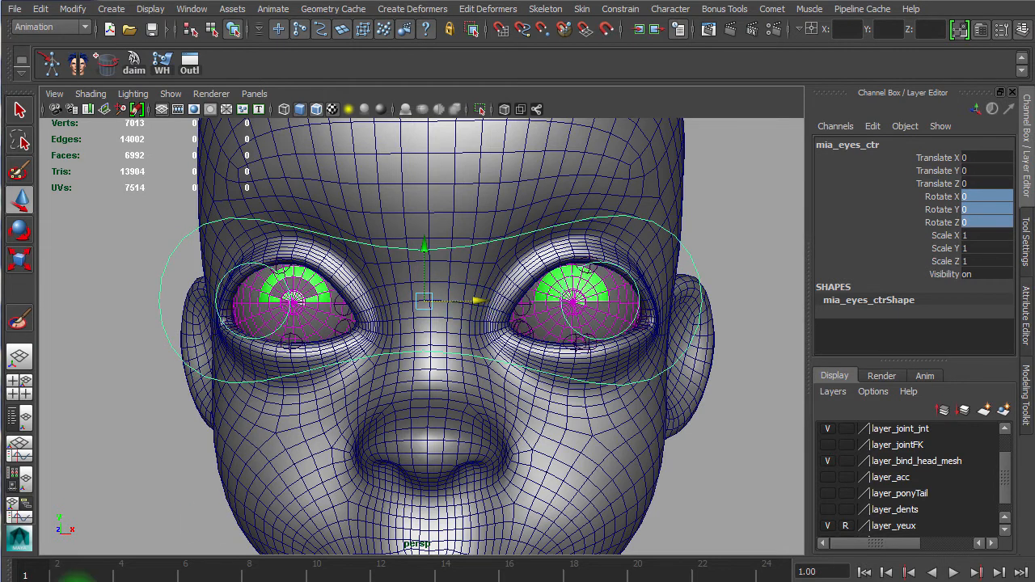
Step: Set a key on the eyes control at its rest position and return to frame 1
key("alt+v")
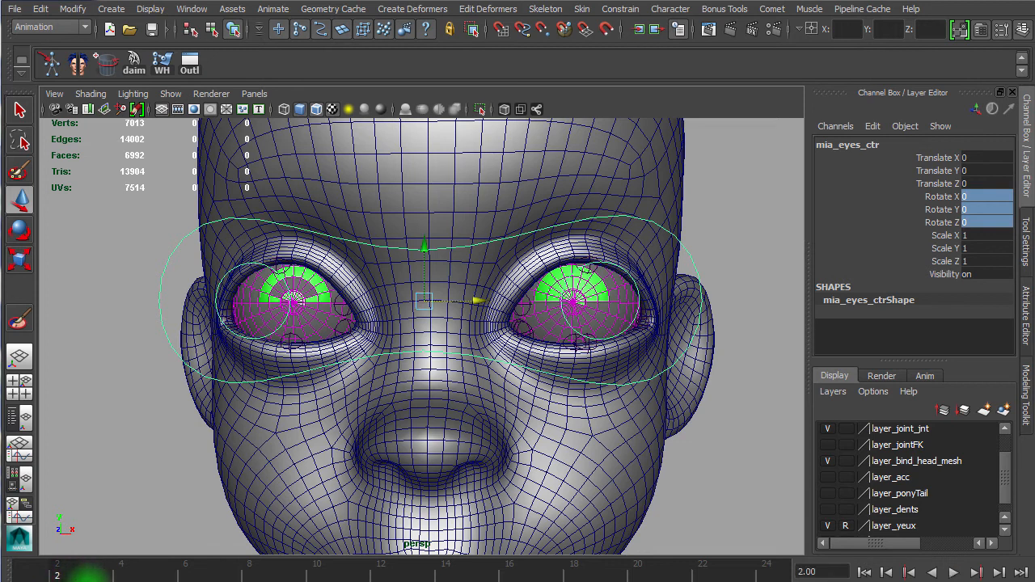
key("s")
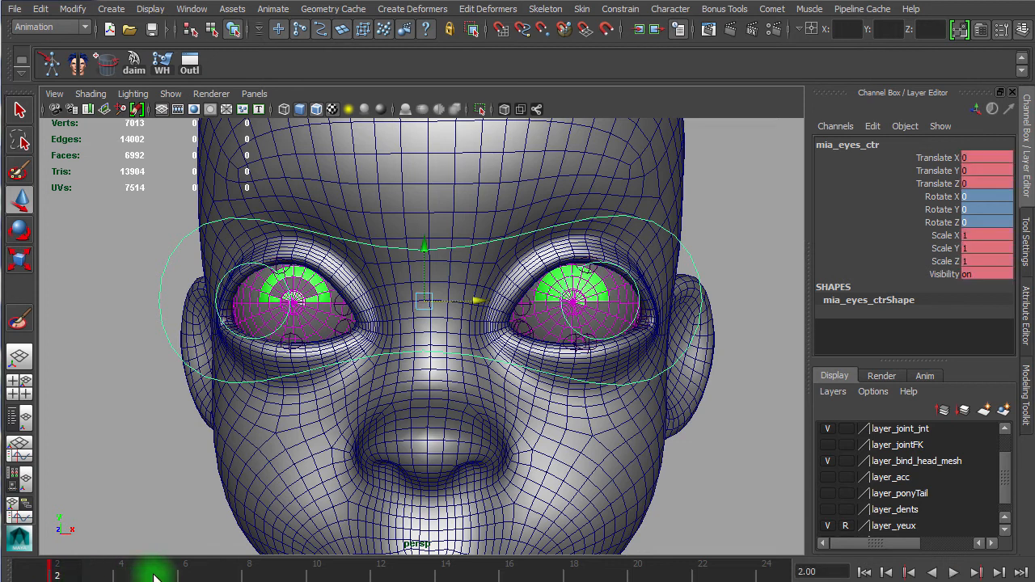
left_click_drag(58, 573, 49, 573)
Step: Move the eyes control to about -5.8 in Translate X on frame 1 and go to frame 3
left_click_drag(473, 300, 281, 345)
right_click_drag(572, 277, 798, 288, "alt")
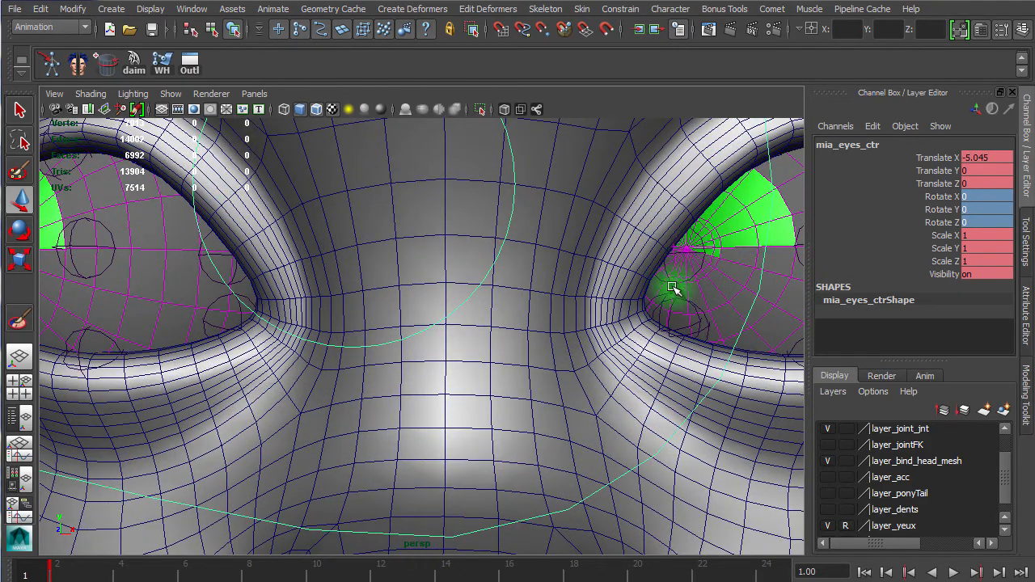
right_click_drag(489, 402, 280, 388, "alt")
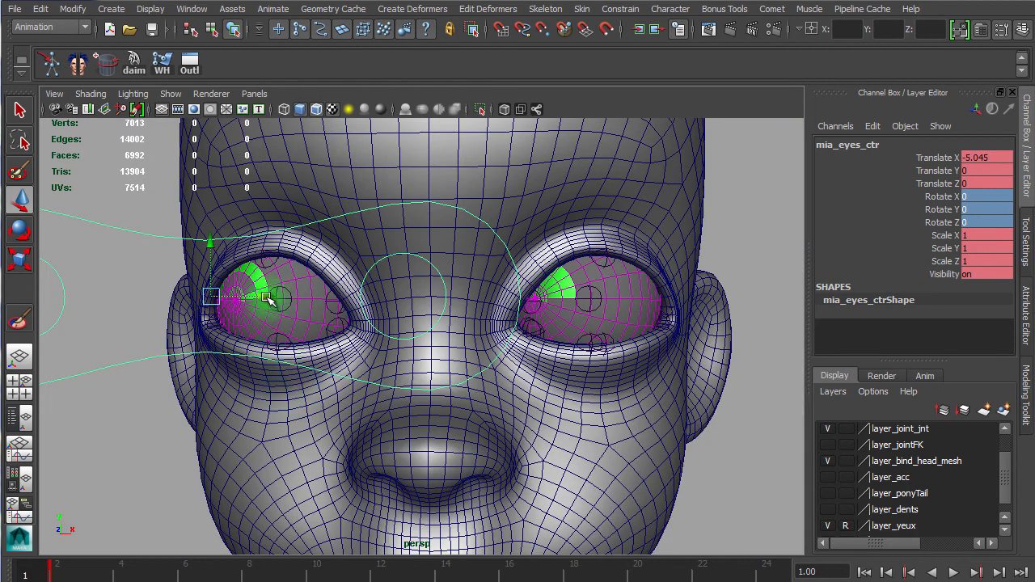
left_click_drag(267, 299, 232, 300)
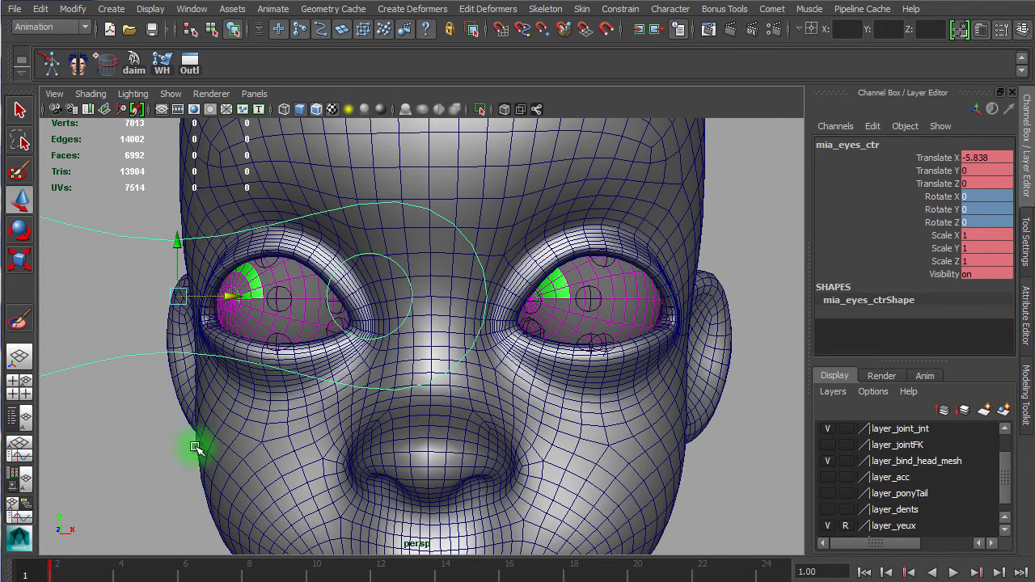
left_click_drag(36, 574, 97, 574)
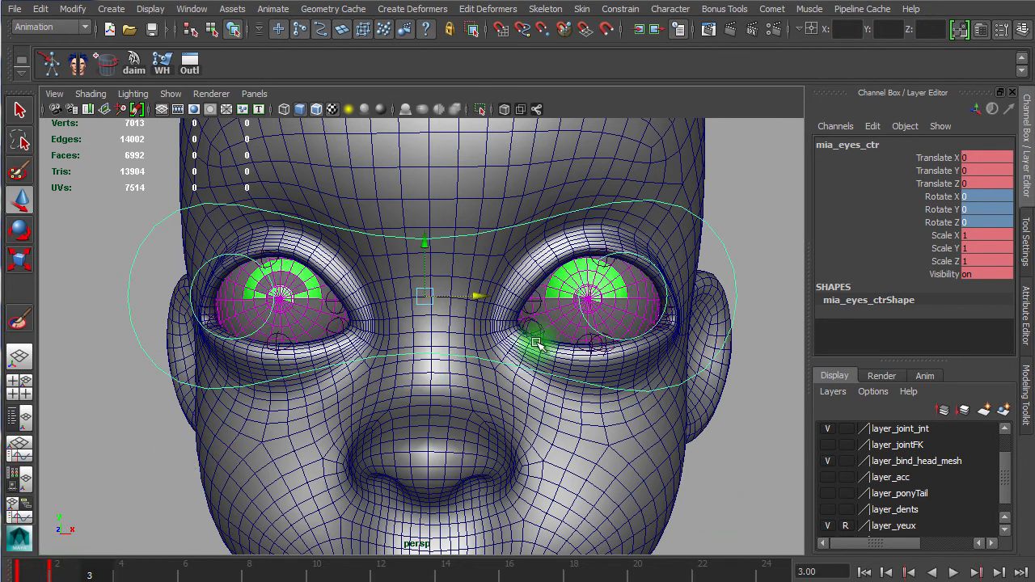
Step: Move the eyes control to about 7 in Translate X on frame 3, key it and play back the animation
left_click_drag(480, 297, 616, 310)
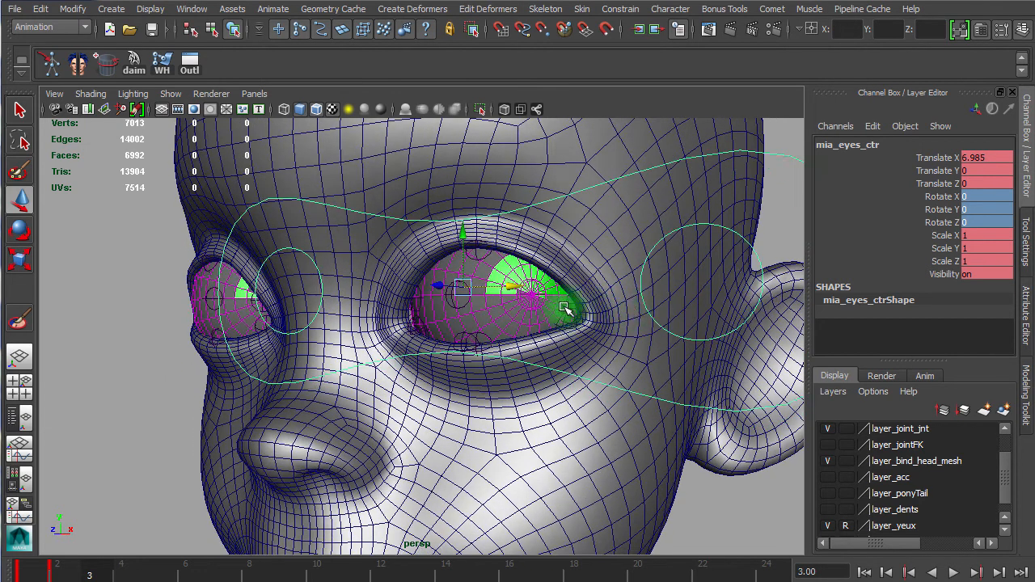
left_click_drag(513, 287, 561, 291)
key("s")
key("alt+v")
Step: Move the eyes control to about -9.3 in Translate X on frame 1 and play back the animation
left_click_drag(302, 462, 400, 462, "alt")
left_click_drag(435, 291, 281, 307)
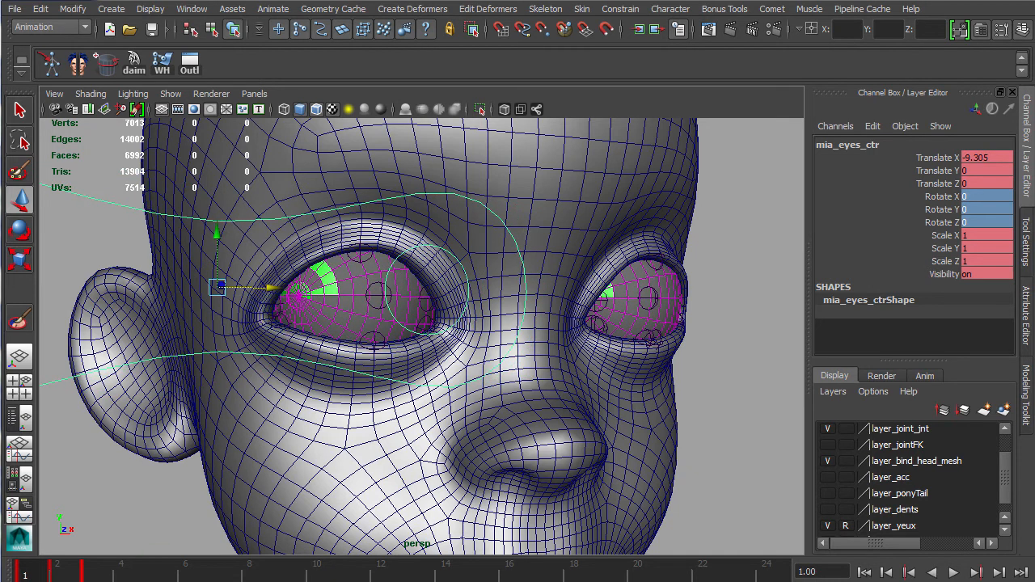
key("alt+v")
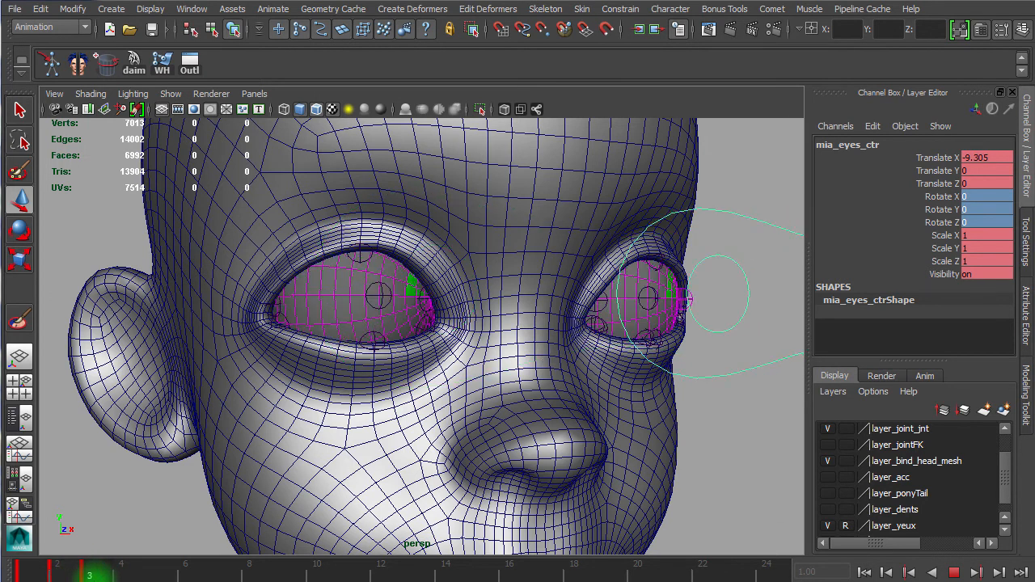
left_click(137, 576)
key("alt+v")
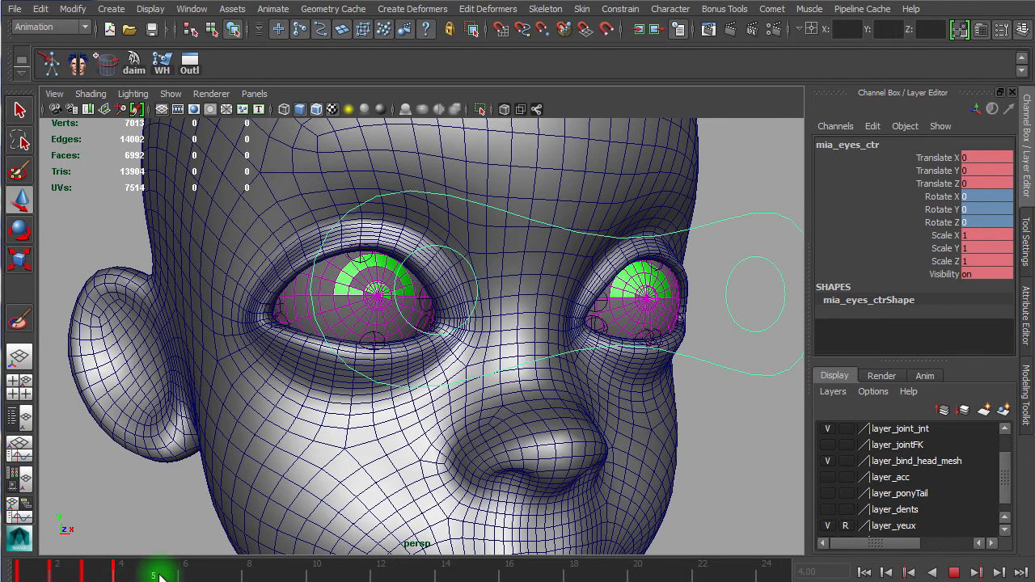
Step: Move the eyes control to about 3.1 in Translate Y on frame 5 and key it
left_click(159, 576)
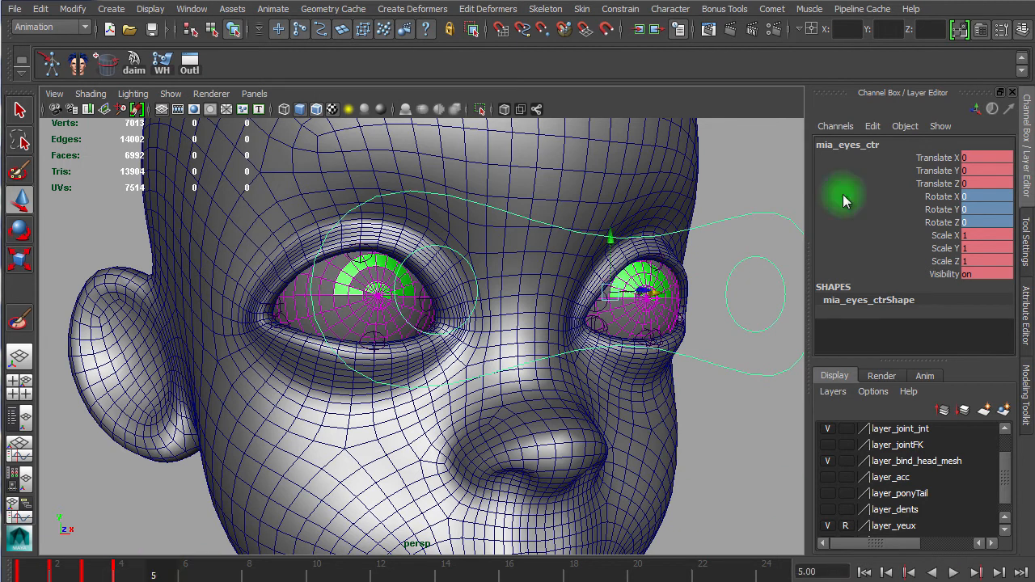
left_click_drag(612, 243, 596, 114)
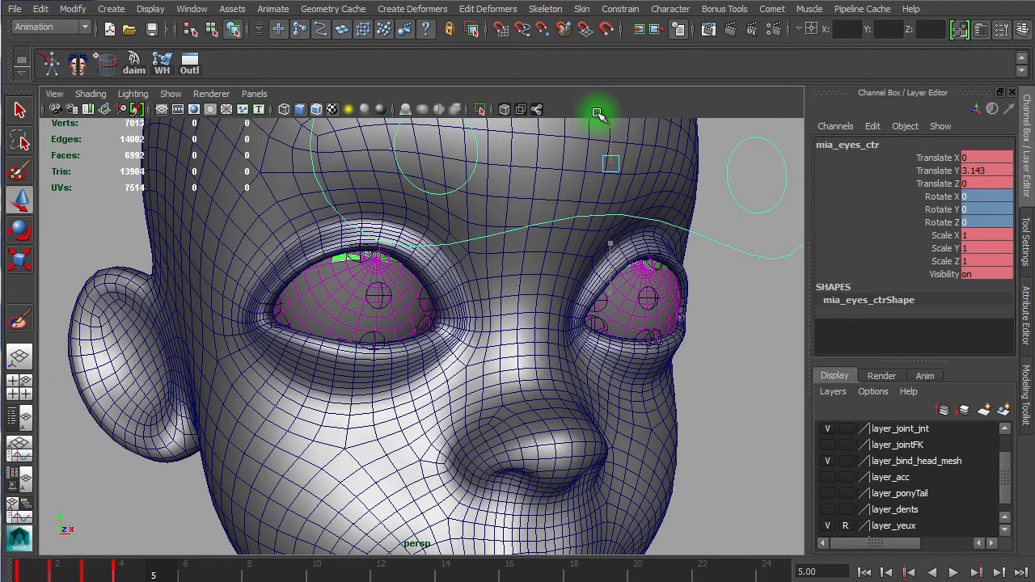
key("s")
left_click_drag(155, 576, 184, 576)
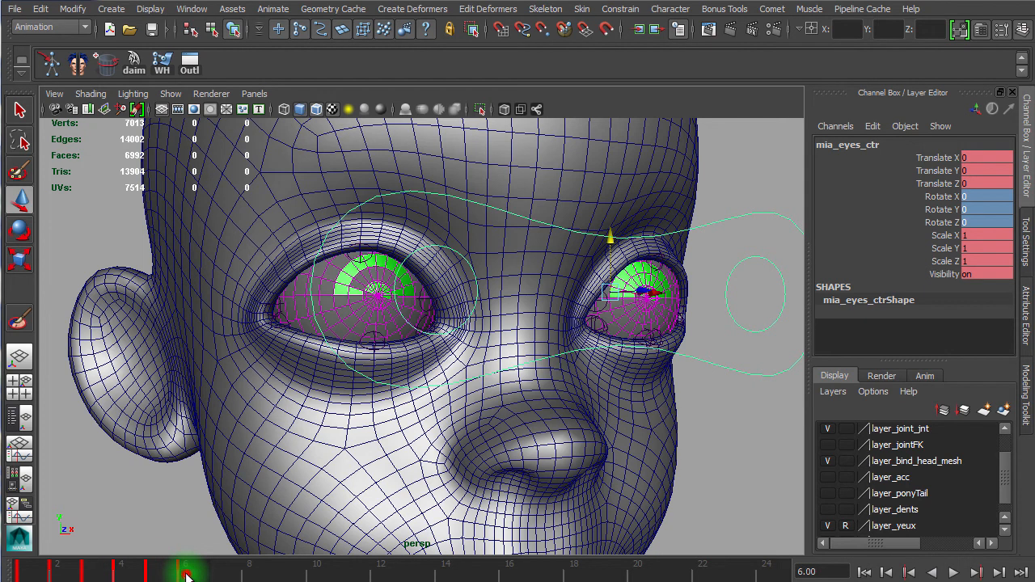
left_click_drag(186, 576, 207, 572)
Step: Move the eyes control to about -4 in Translate Y on frame 7 and play back the animation from frame 1
left_click_drag(608, 234, 613, 400)
key("alt+v")
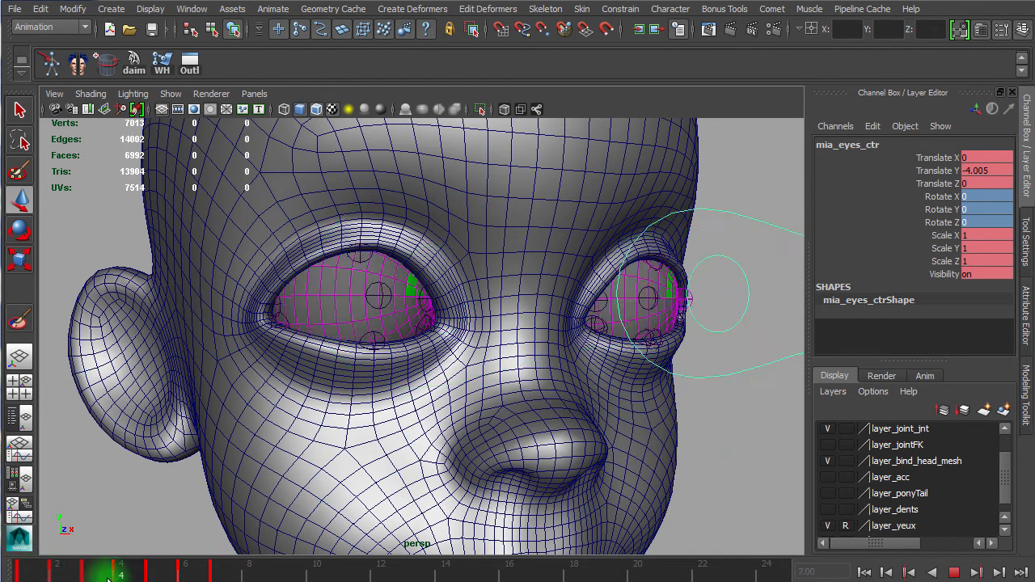
left_click(790, 479)
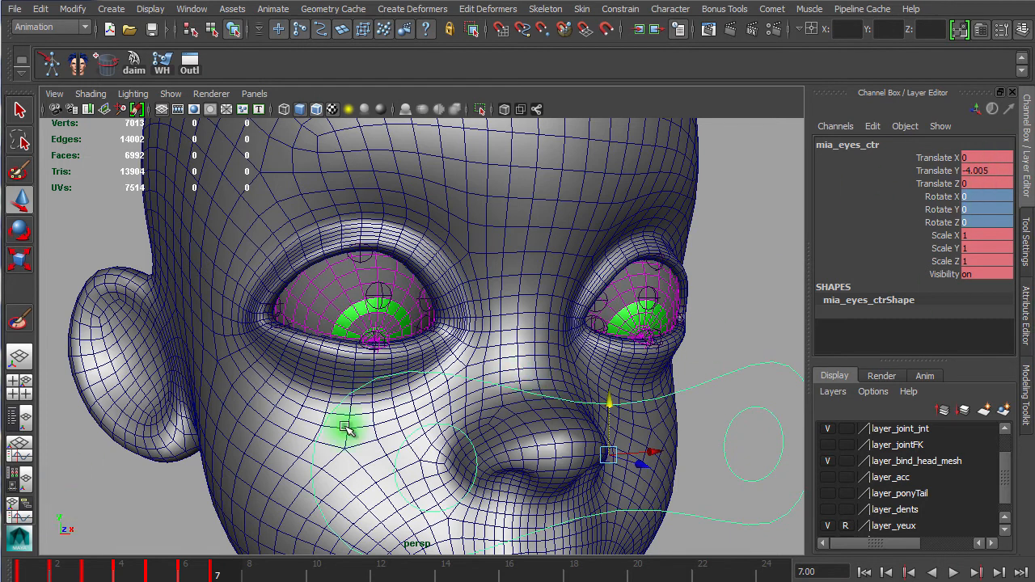
left_click(40, 576)
key("alt+v")
key("alt+v")
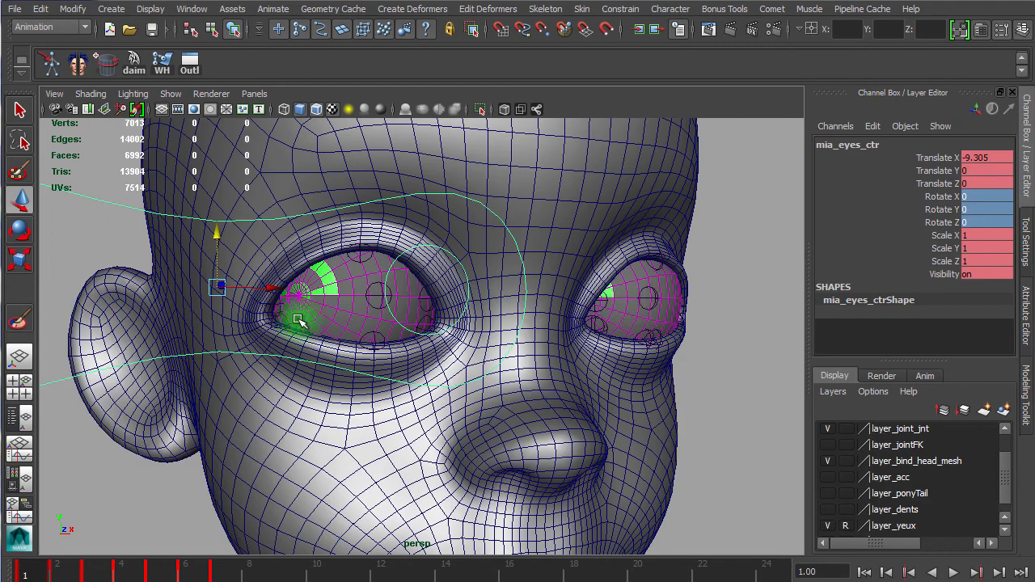
Step: Select the left eye's aim joint and the six upper and lower eyeSoft joints in the Outliner
left_click_drag(671, 336, 570, 335, "alt")
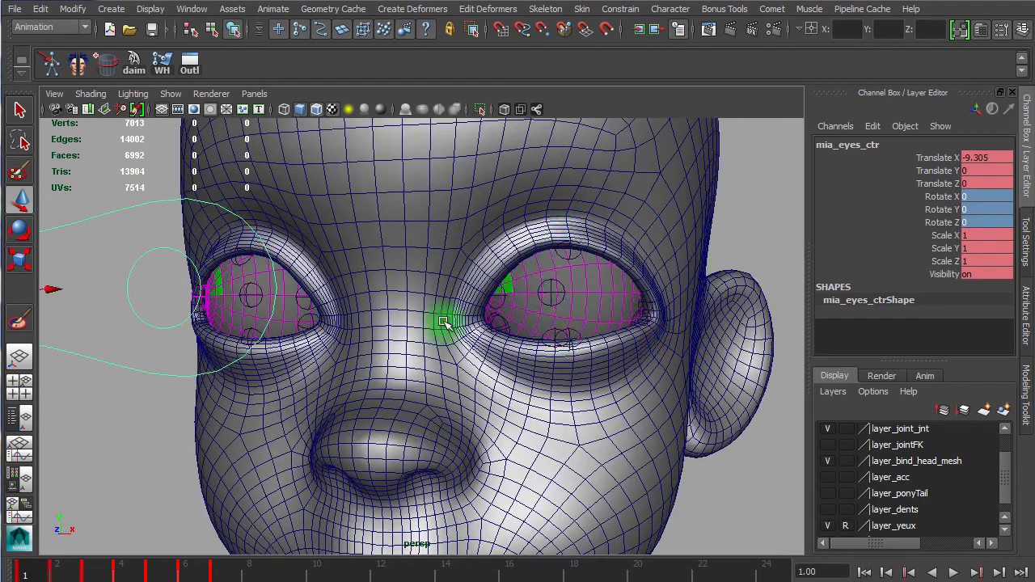
right_click_drag(557, 345, 619, 344, "alt")
middle_click_drag(590, 308, 358, 317, "alt")
right_click_drag(383, 318, 433, 318, "alt")
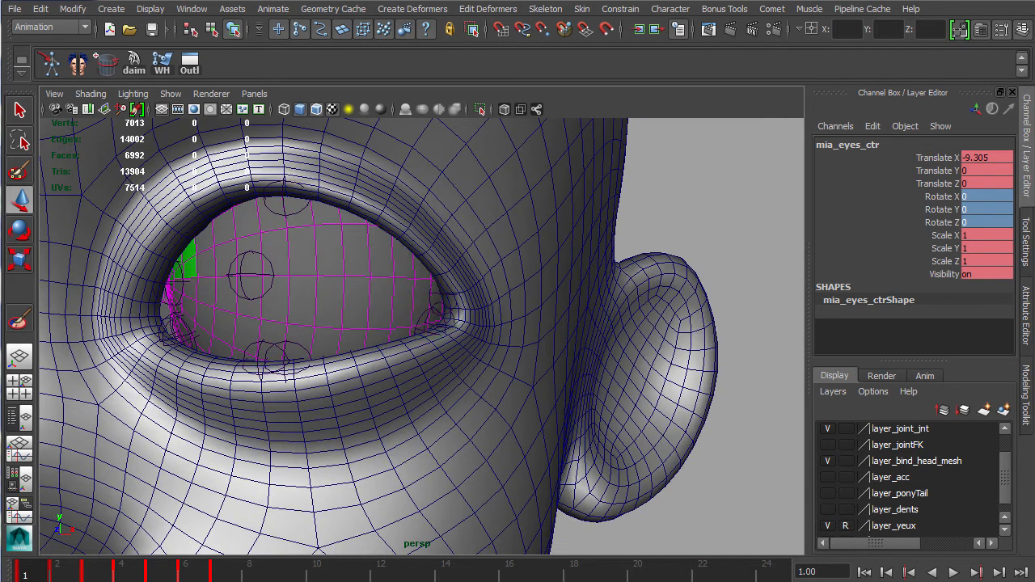
left_click_drag(1034, 48, 579, 39)
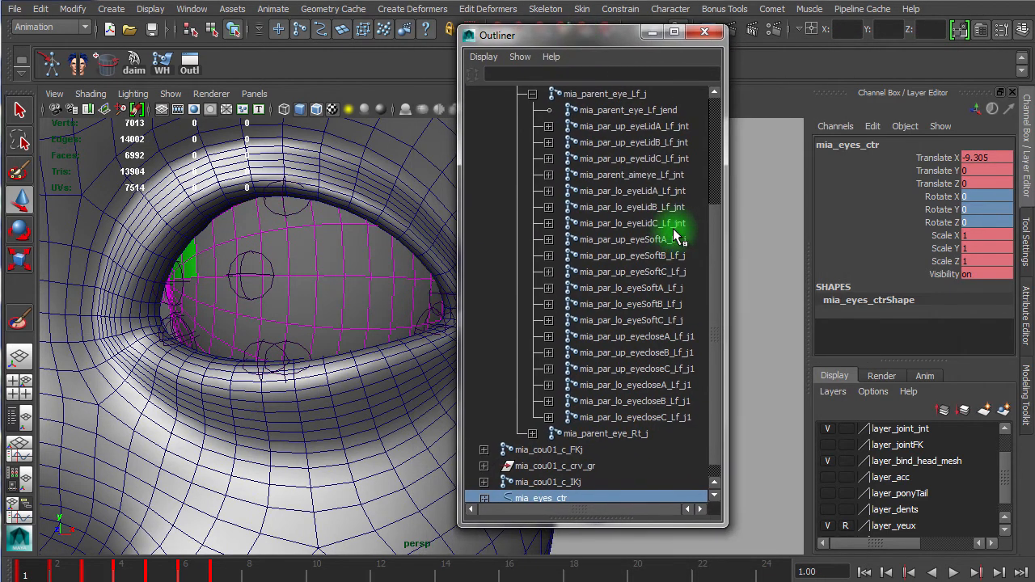
left_click(650, 175)
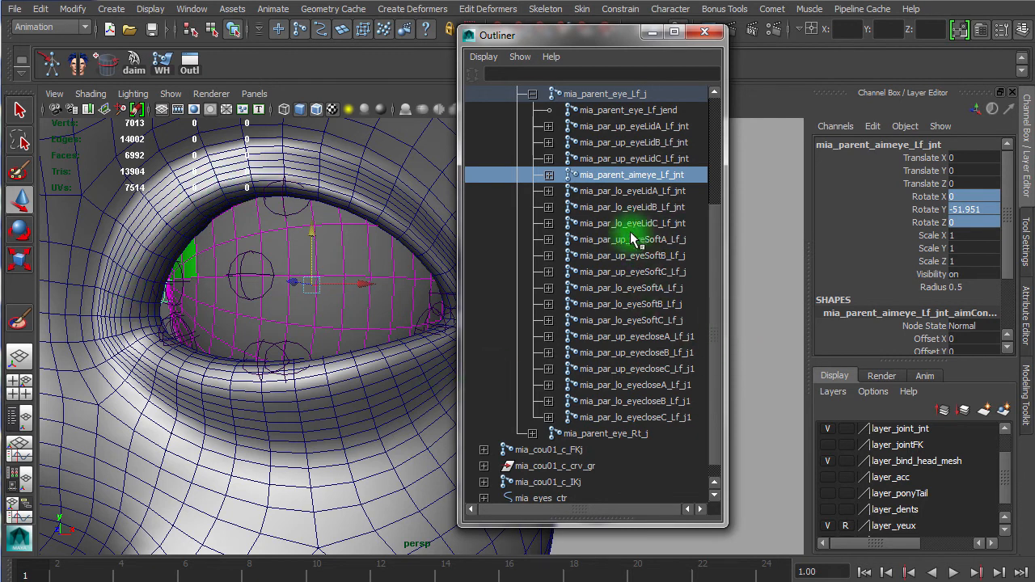
left_click(663, 239, "ctrl")
left_click(663, 254, "ctrl")
left_click(663, 273, "ctrl")
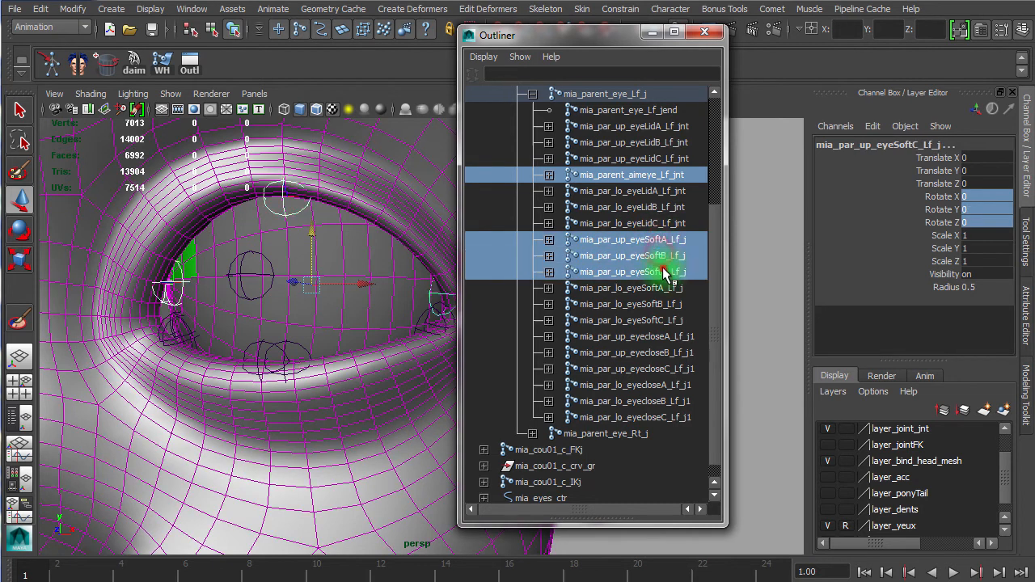
left_click(665, 289, "ctrl")
left_click(669, 303, "ctrl")
left_click(647, 321, "ctrl")
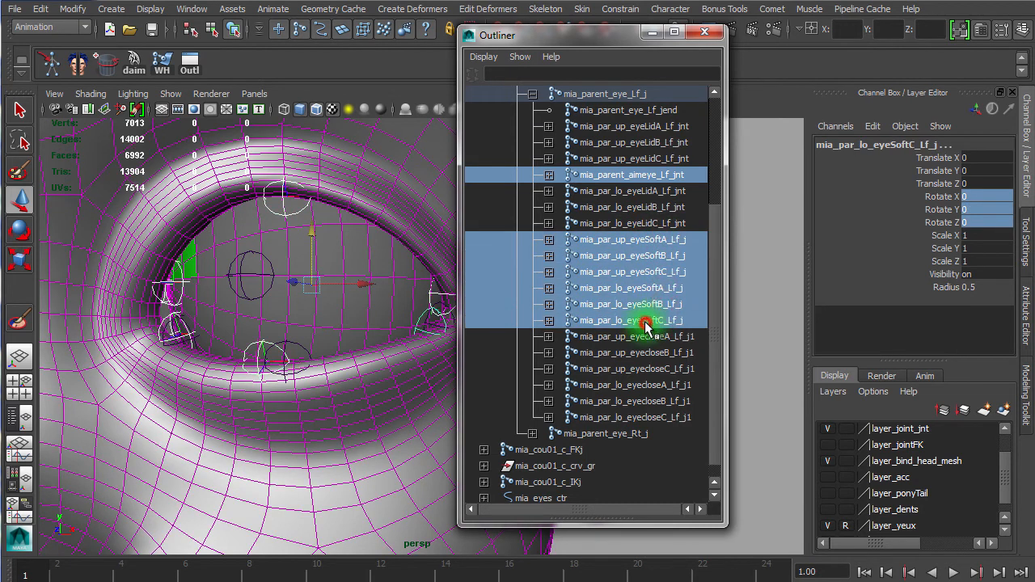
Step: Open Set Driven Key and load mia_parent_aimeye_Lf_jnt as the driver
left_click(192, 9)
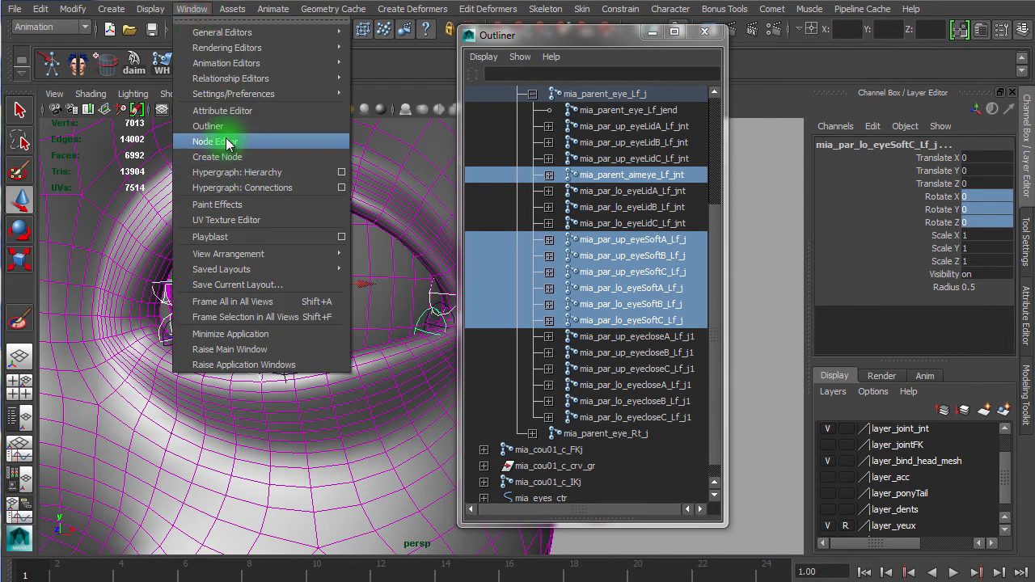
mouse_move(237, 52)
left_click(267, 9)
left_click(273, 9)
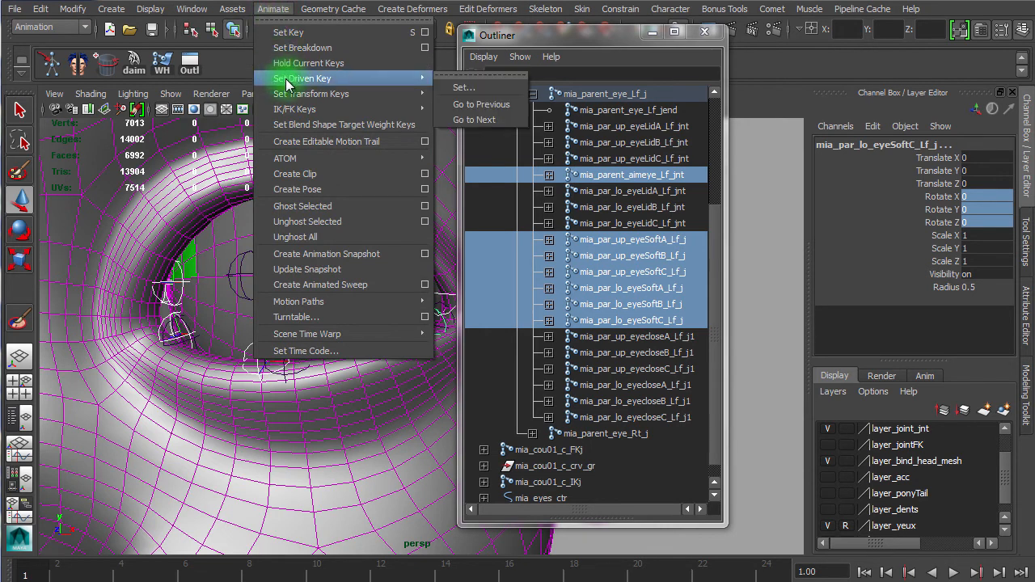
mouse_move(409, 78)
left_click(467, 88)
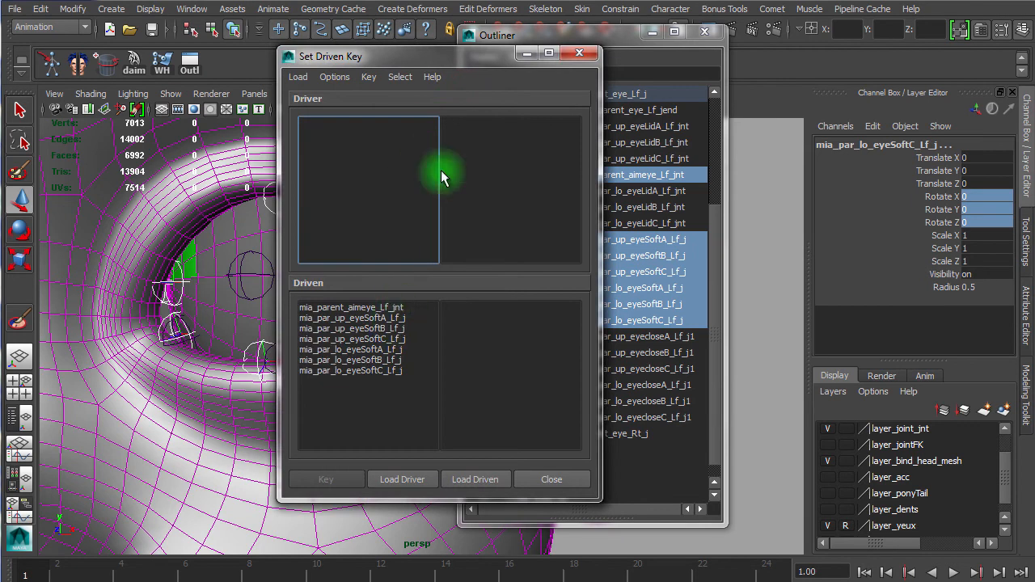
left_click_drag(441, 53, 354, 49)
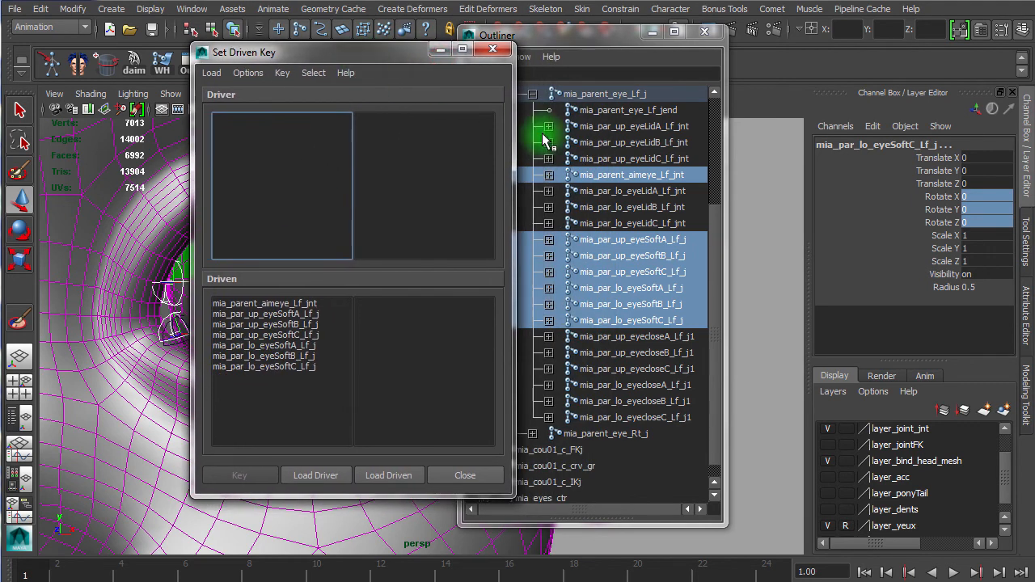
left_click(594, 175)
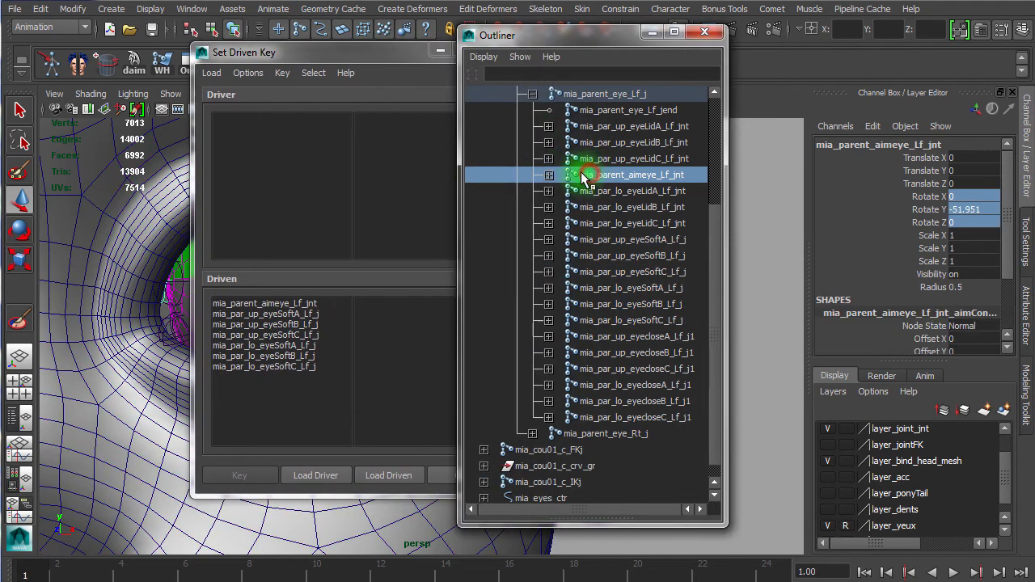
left_click(323, 476)
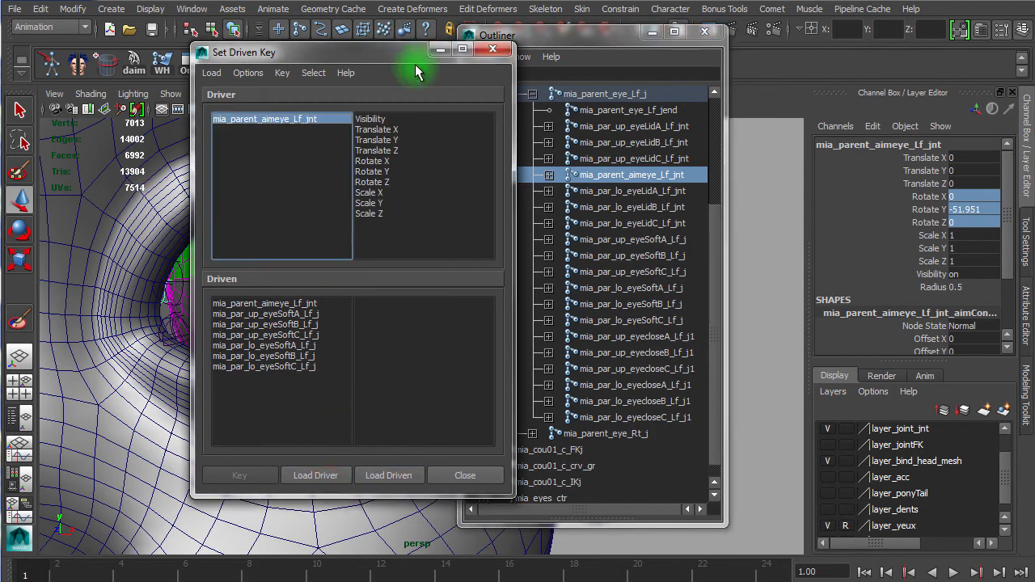
Step: Load the six left eyeSoft joints as driven objects and select them all in the driven list
left_click_drag(589, 42, 712, 35)
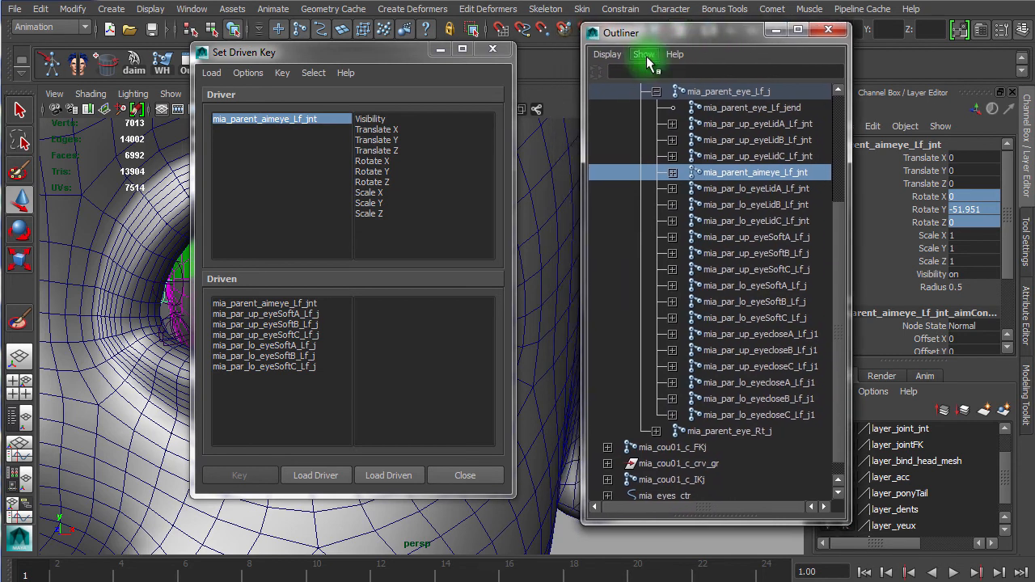
mouse_move(308, 314)
left_mouse_down()
mouse_move(300, 361)
mouse_move(300, 307)
left_mouse_up()
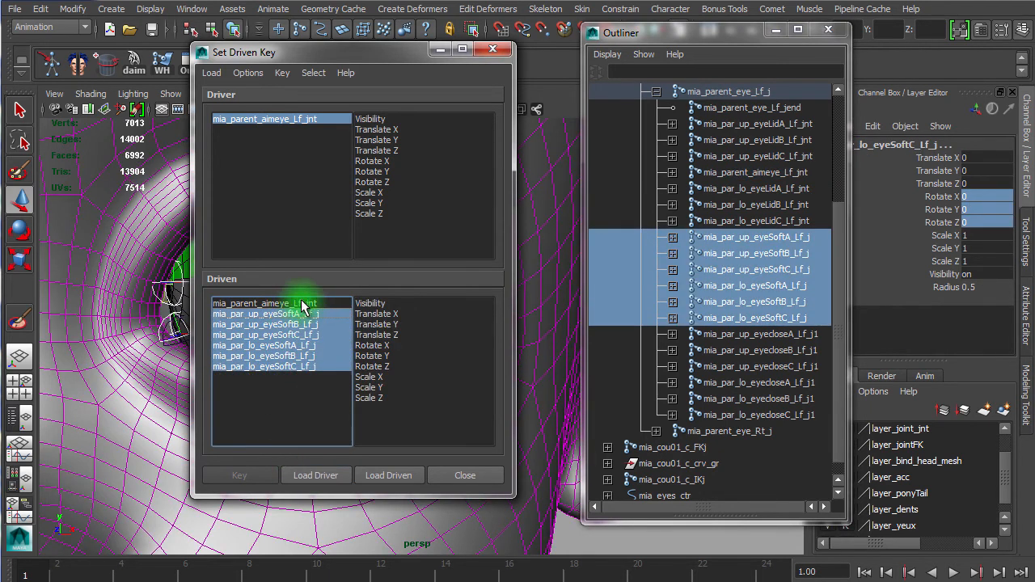
left_click(374, 475)
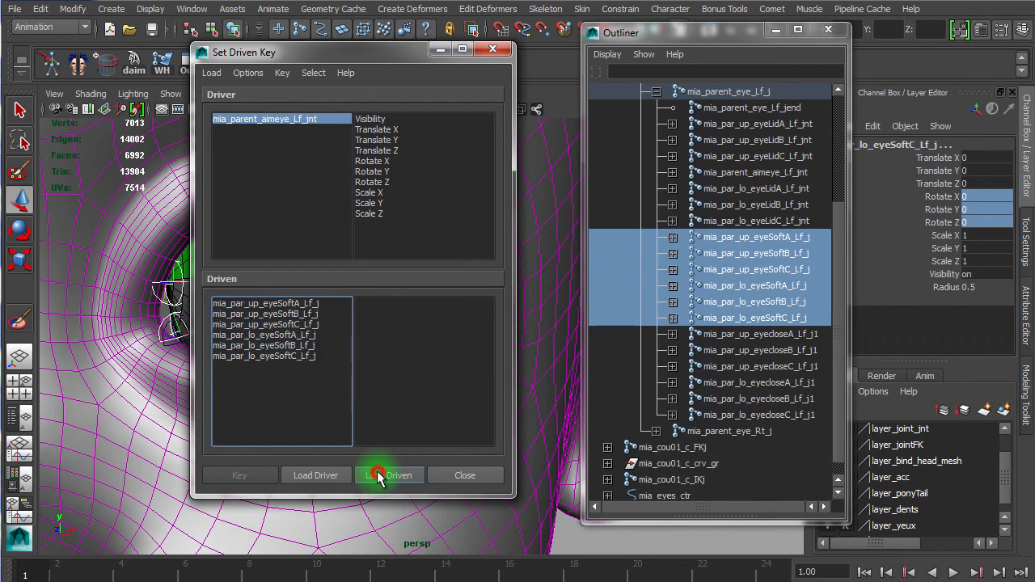
left_click_drag(331, 304, 330, 361)
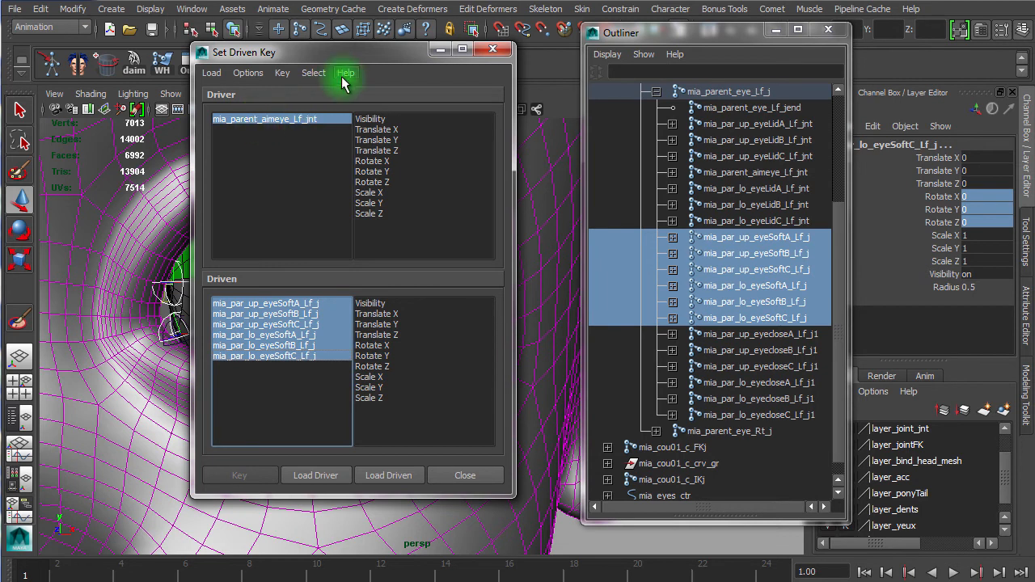
left_click_drag(335, 62, 620, 50)
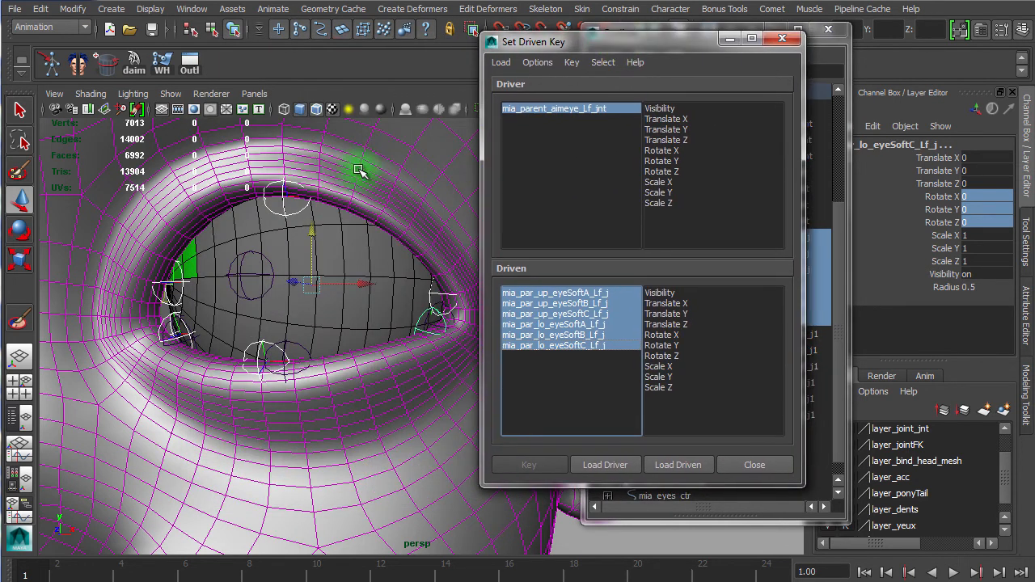
Step: On frame 2, key the eyeSoft joints' Rotate Y driven by the aim joint's Rotate Y
mouse_move(73, 574)
left_mouse_down()
mouse_move(46, 571)
mouse_move(71, 574)
left_mouse_up()
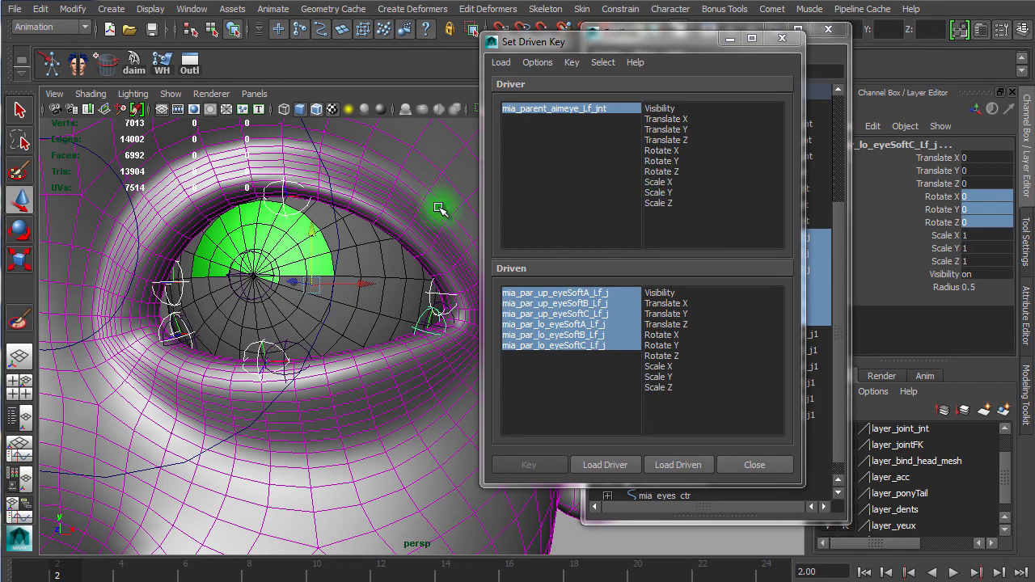
left_click(672, 161)
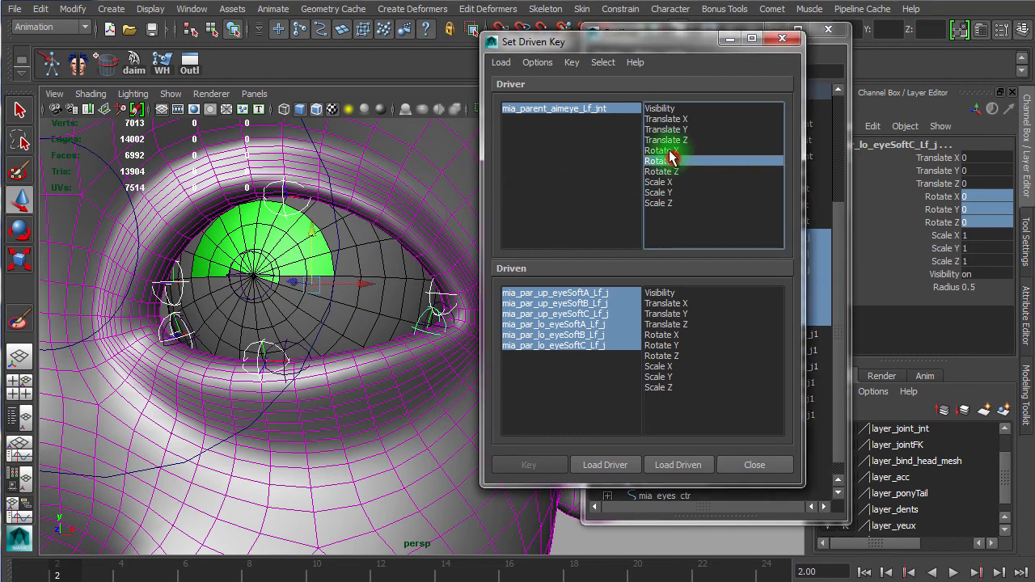
left_click_drag(668, 53, 671, 241)
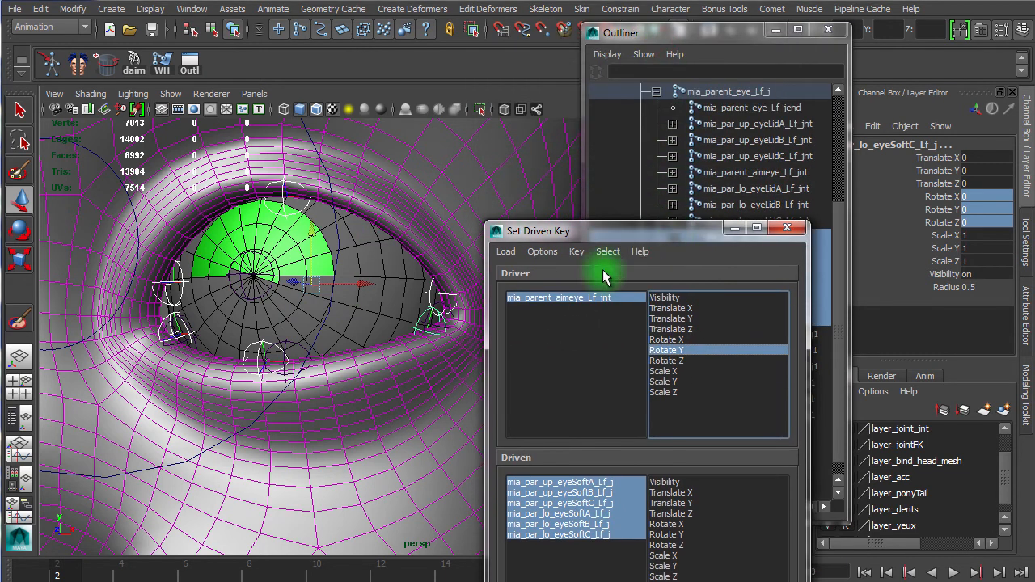
left_click(577, 299)
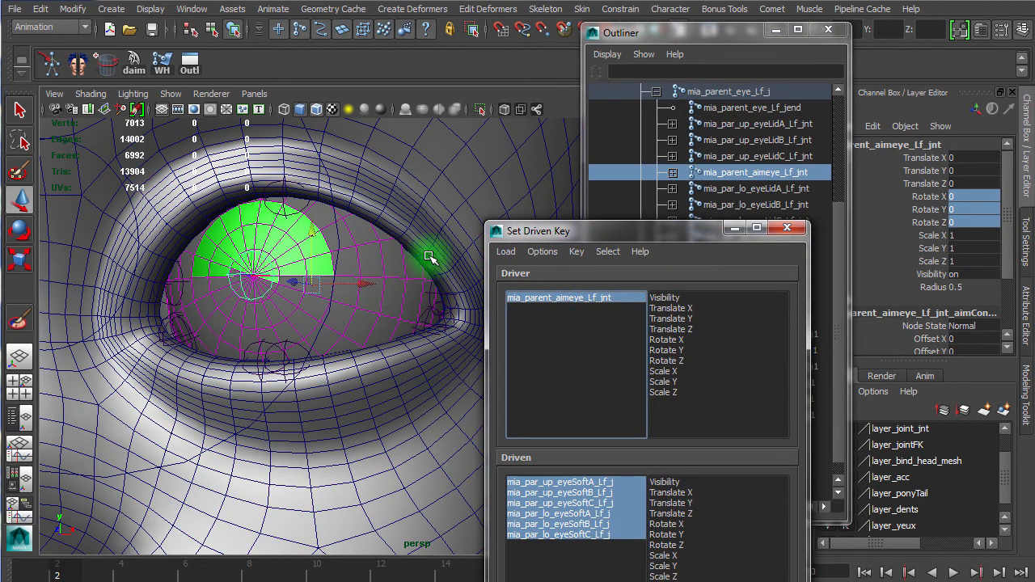
left_click(916, 210)
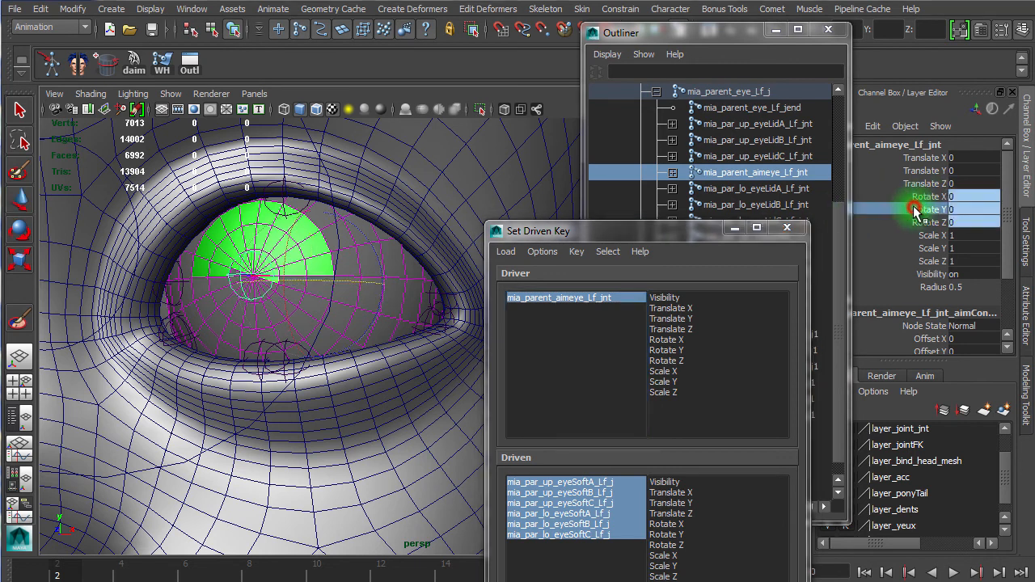
left_click_drag(376, 253, 430, 255)
left_click(930, 209)
middle_click_drag(443, 217, 164, 236)
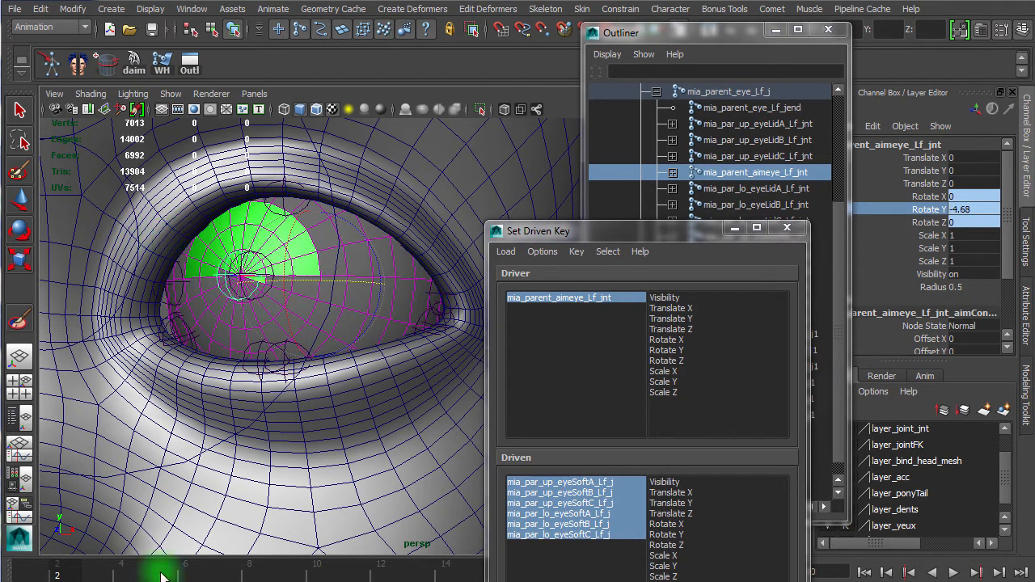
middle_click_drag(81, 572, 182, 546)
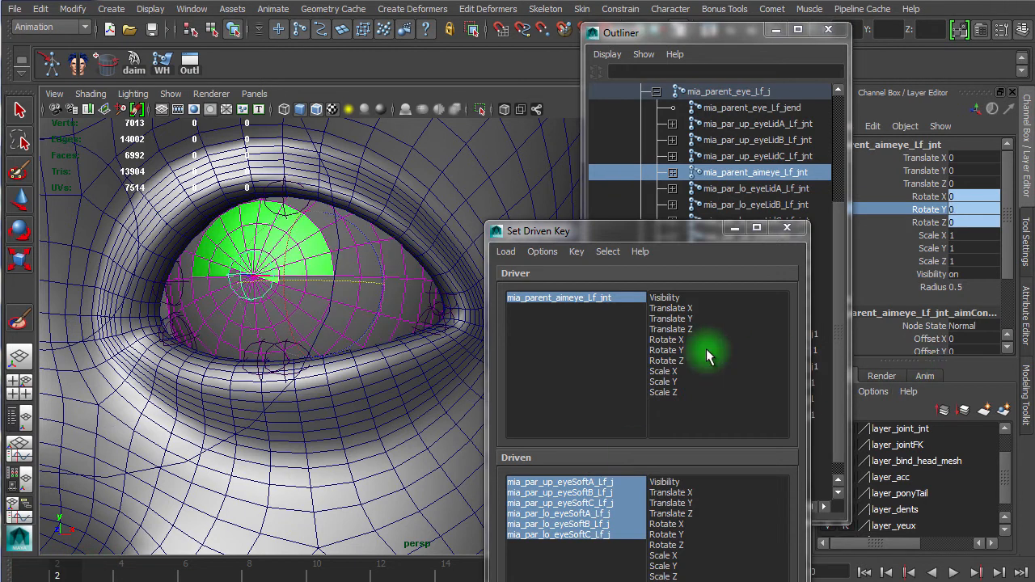
left_click(669, 351)
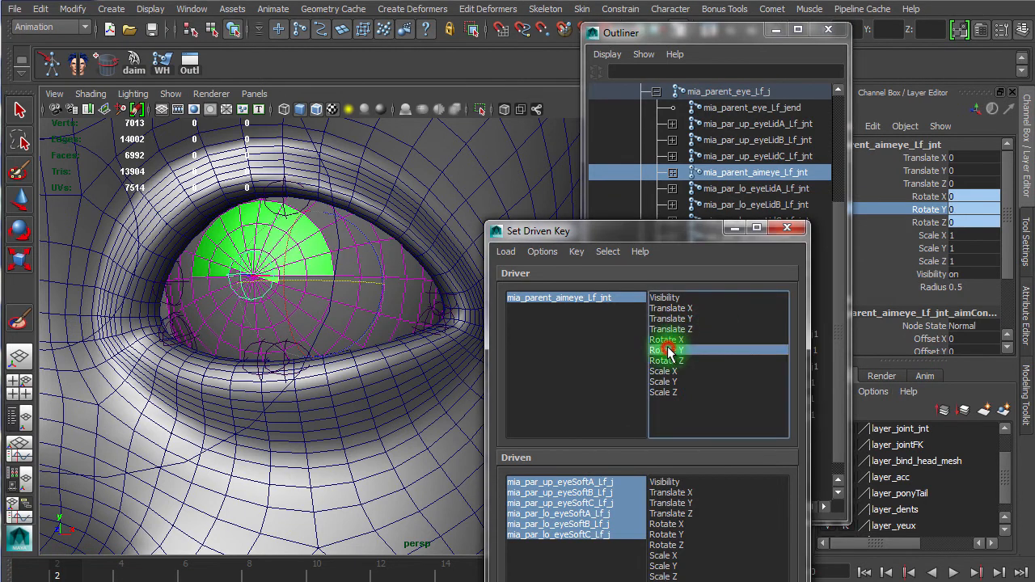
left_click_drag(618, 230, 622, 34)
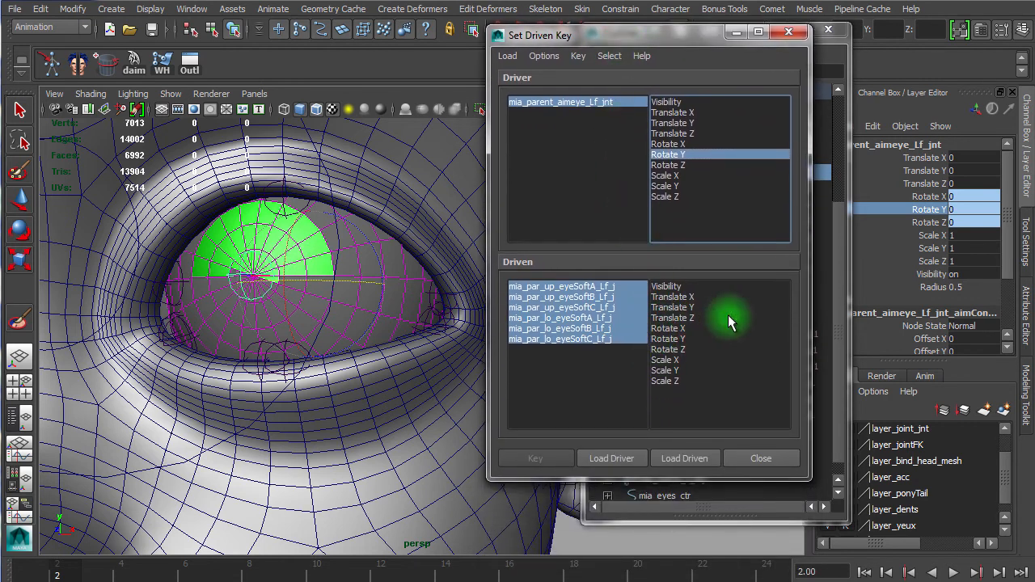
left_click(684, 339)
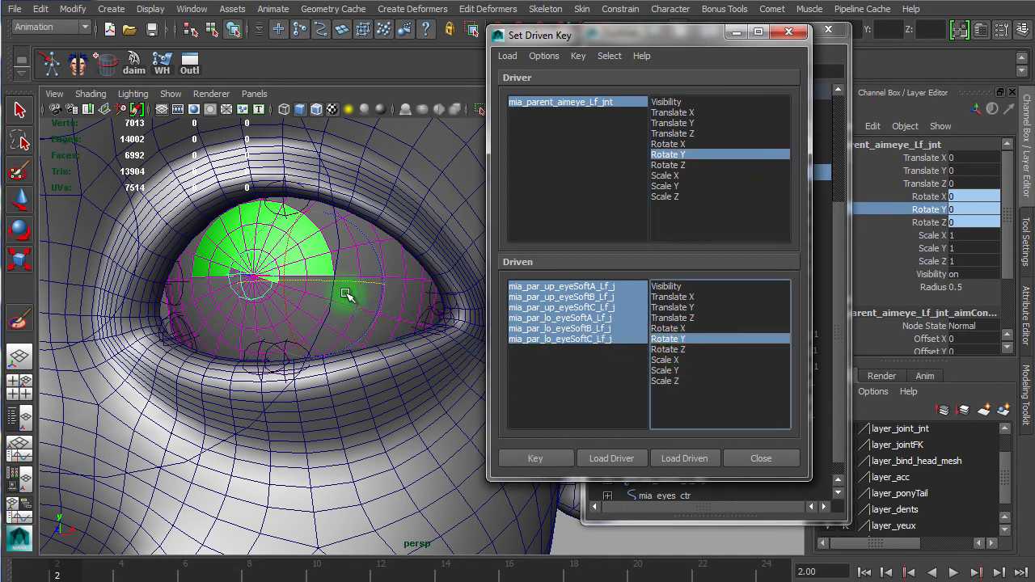
left_click_drag(620, 40, 522, 68)
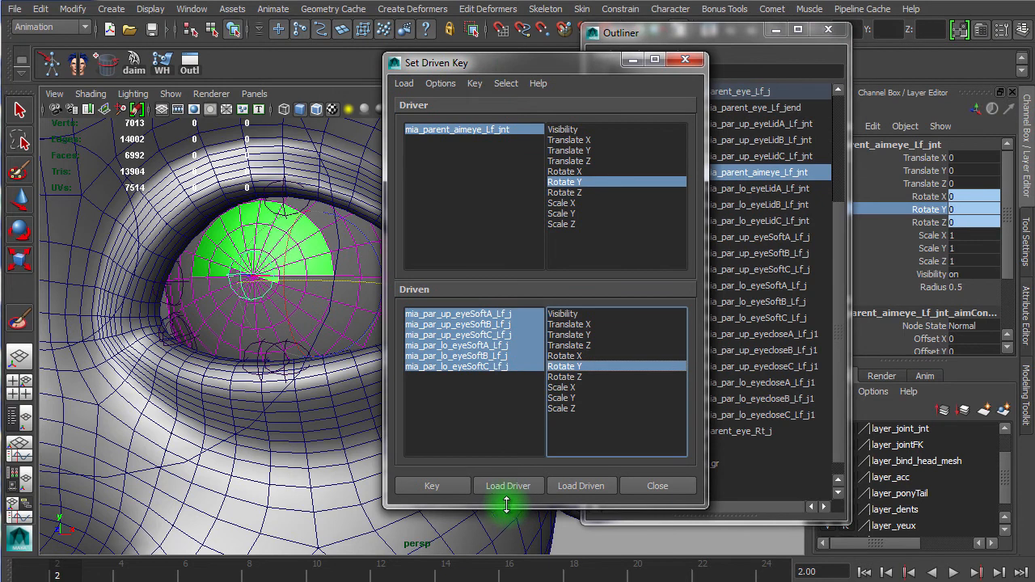
left_click(432, 486)
Step: Set the driven key once more and go to frame 1
mouse_move(64, 568)
left_mouse_down()
mouse_move(33, 569)
mouse_move(57, 568)
left_mouse_up()
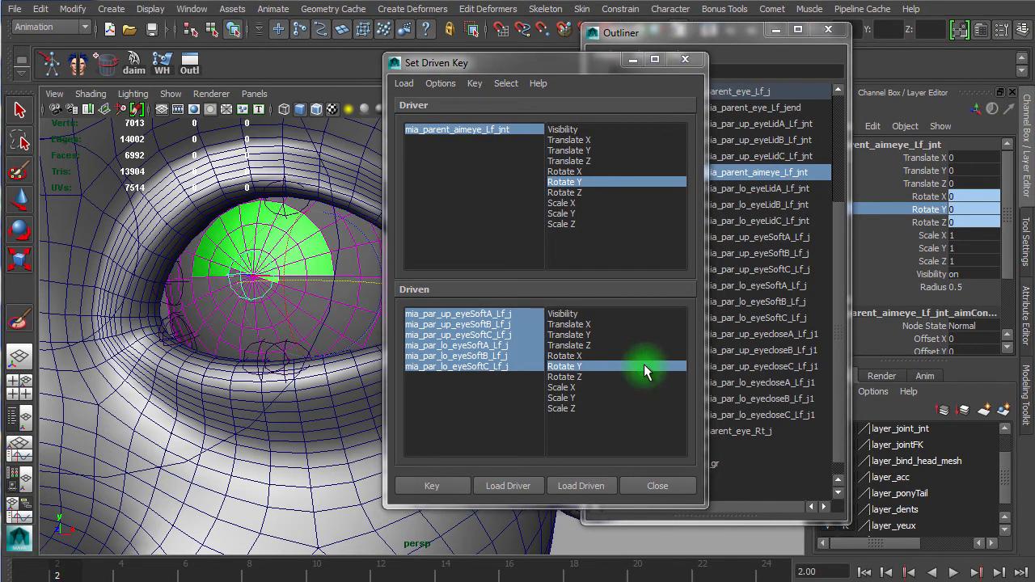
left_click(432, 486)
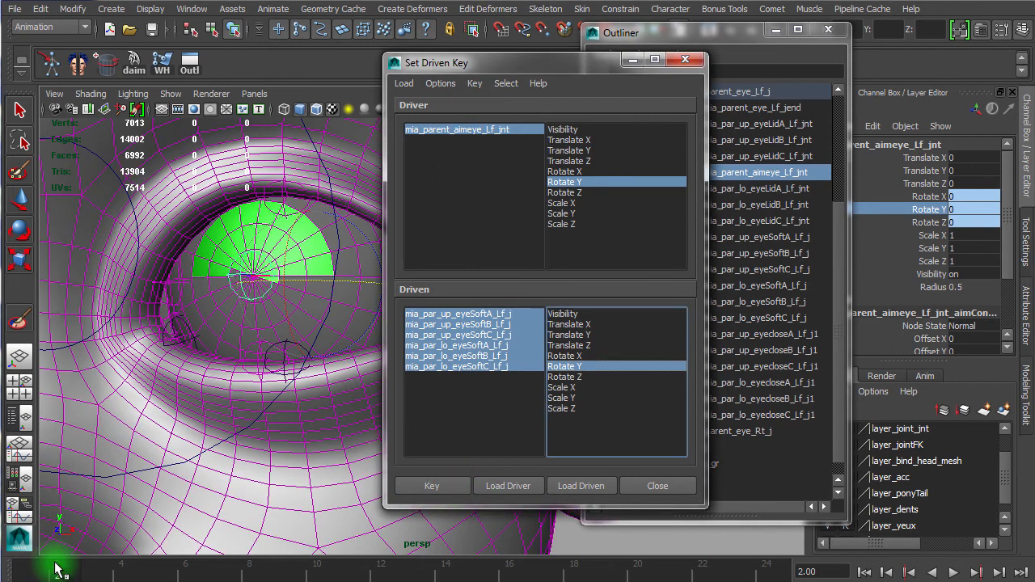
left_click_drag(56, 572, 32, 573)
left_click_drag(268, 330, 280, 329, "alt")
left_click_drag(494, 63, 685, 62)
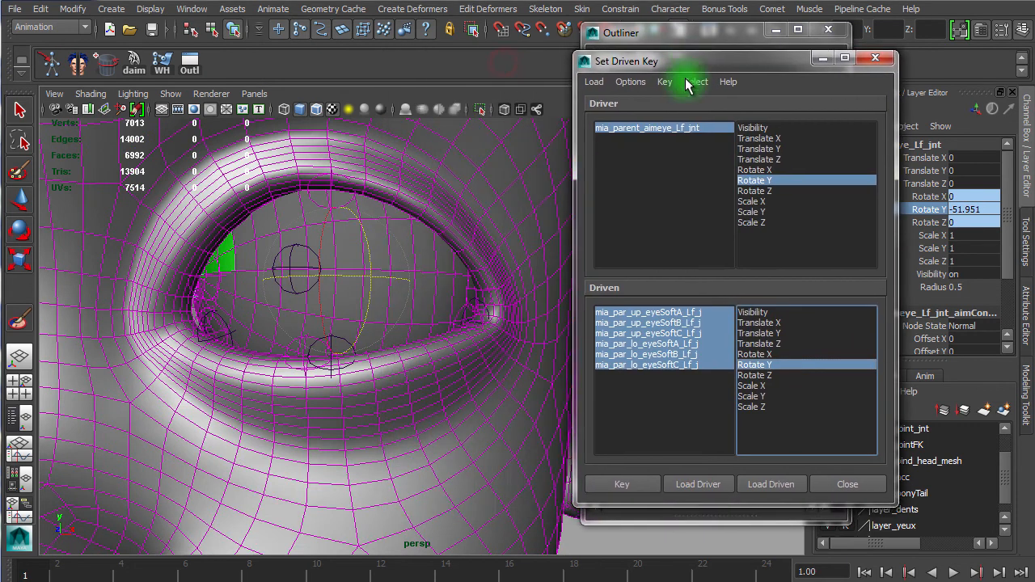
Step: Select mia_par_up_eyeSoftA_Lf_j and rotate it to -3 in Rotate Y
left_click(665, 313)
mouse_move(364, 347)
right_mouse_down("alt")
mouse_move(474, 347)
mouse_move(367, 347)
right_mouse_up("alt")
left_click_drag(368, 348, 393, 351, "alt")
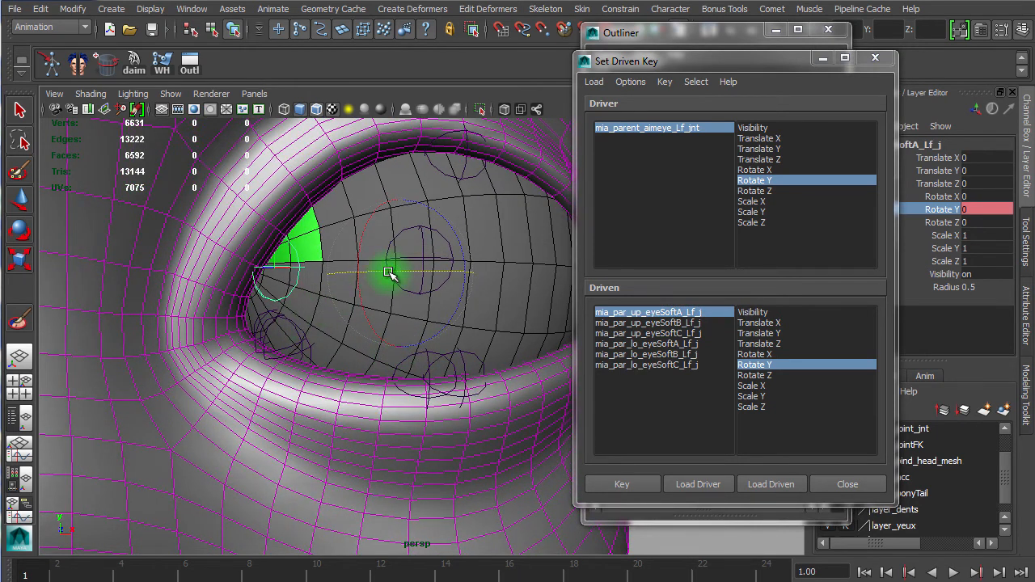
middle_click_drag(389, 273, 386, 277)
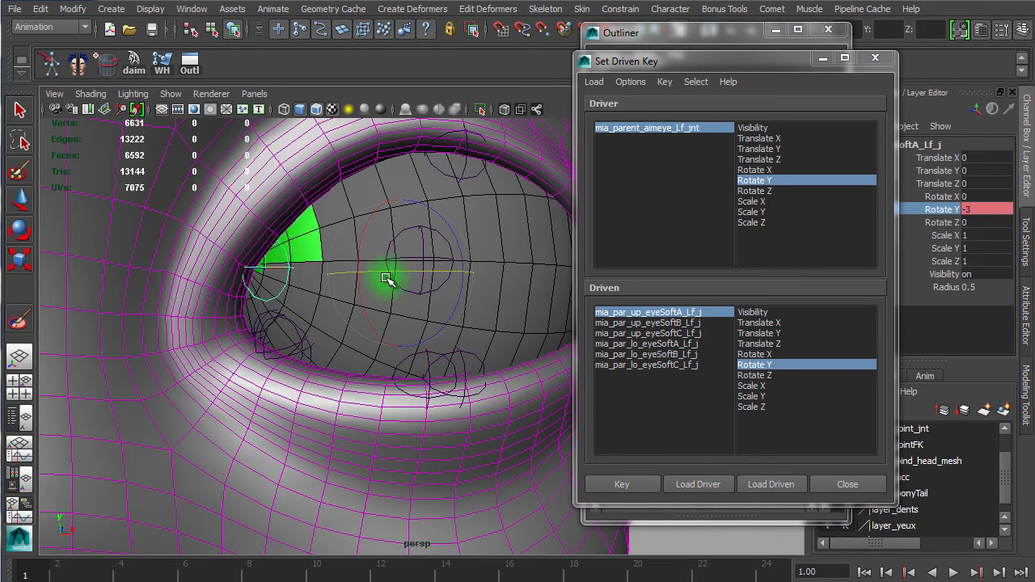
Step: Rotate mia_par_up_eyeSoftB_Lf_j to about -4.6 and mia_par_up_eyeSoftC_Lf_j to about -8.1 in Rotate Y
left_click(672, 324)
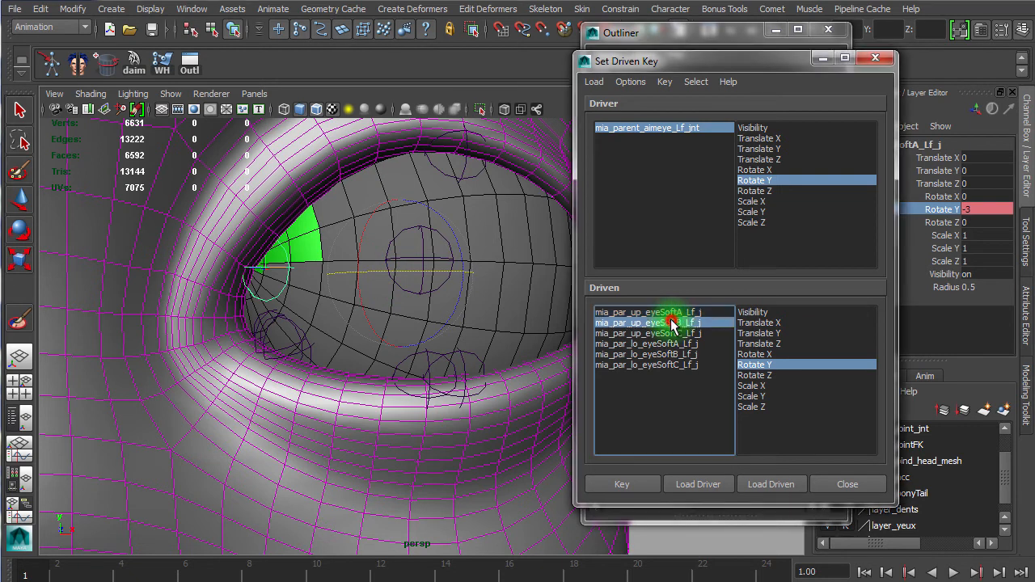
left_click_drag(413, 236, 396, 239, "alt")
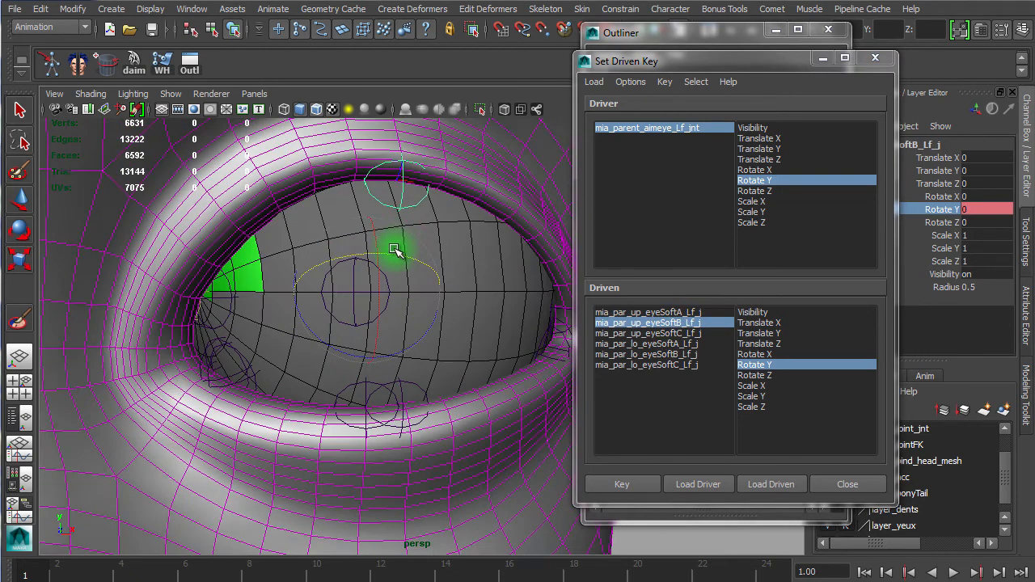
middle_click_drag(395, 256, 389, 259)
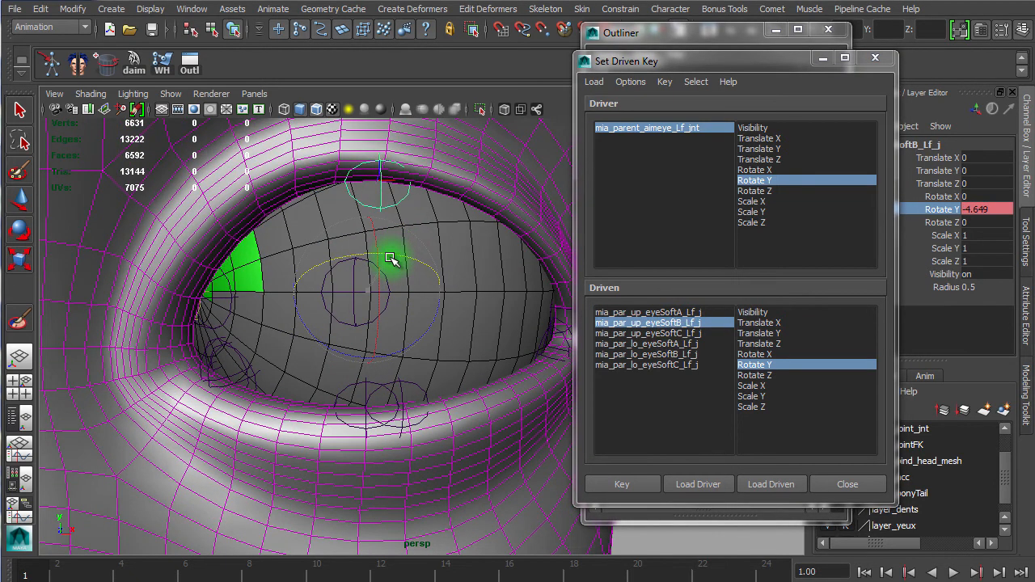
left_click(655, 332)
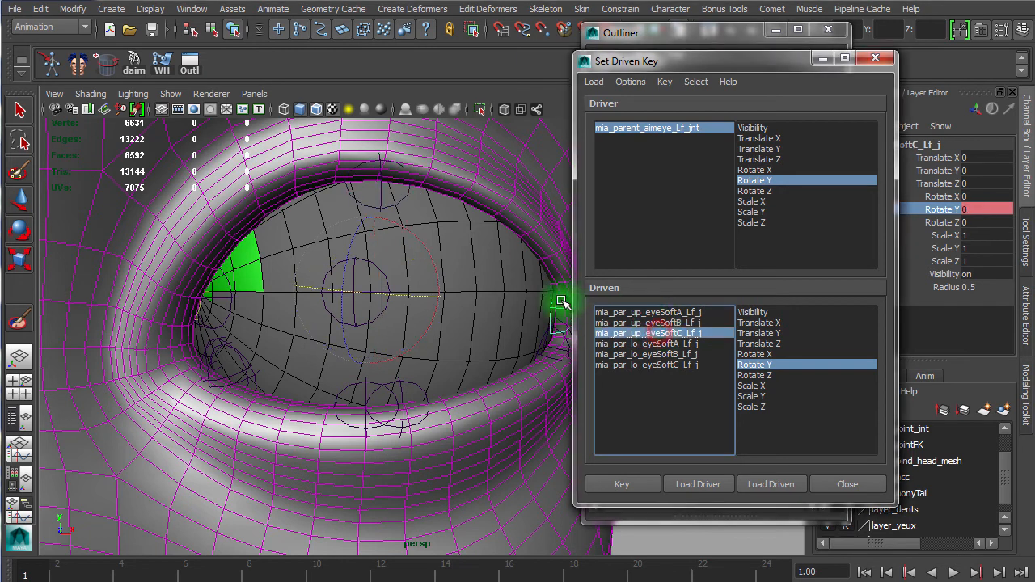
middle_click_drag(411, 293, 404, 302)
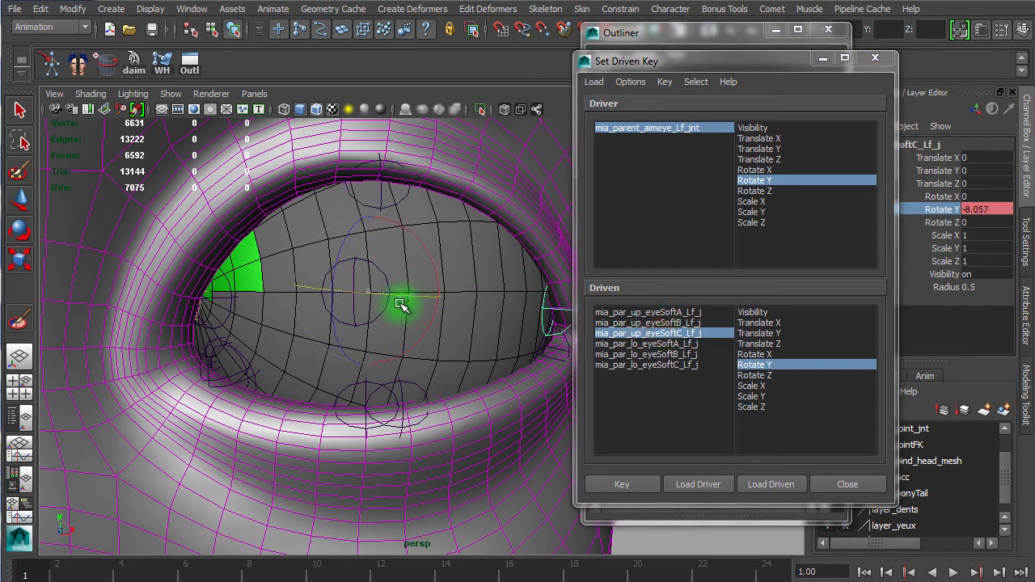
scroll(429, 305, "down", 3)
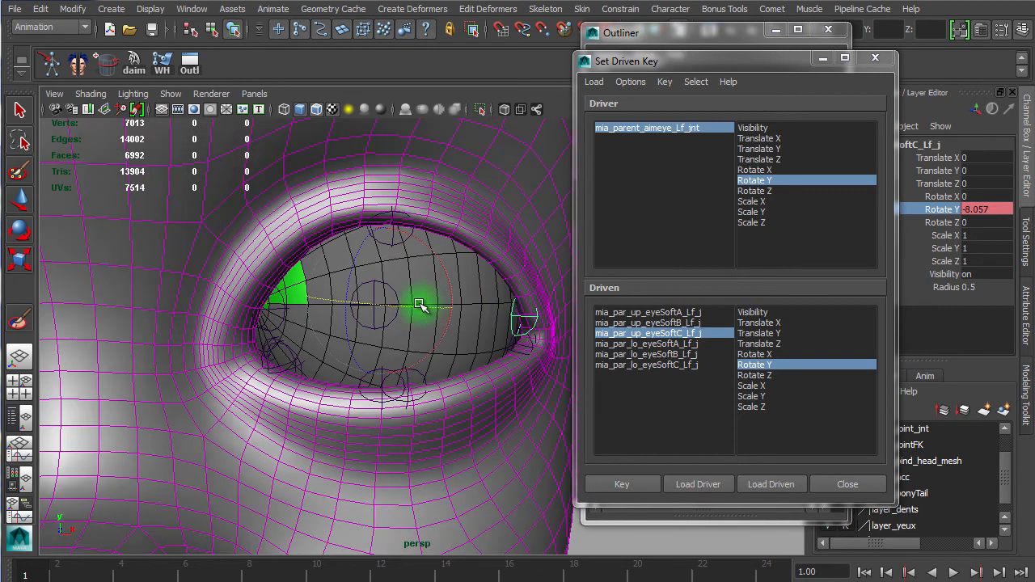
Step: Rotate mia_par_lo_eyeSoftA_Lf_j to about -0.8 and mia_par_lo_eyeSoftB_Lf_j to about -8 in Rotate Y
left_click(684, 344)
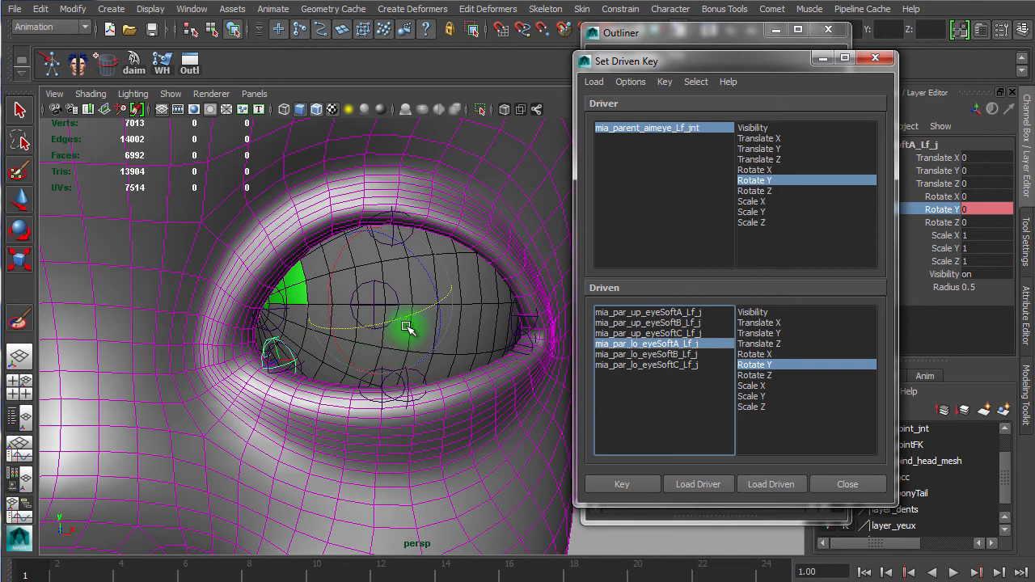
left_click_drag(406, 324, 404, 321)
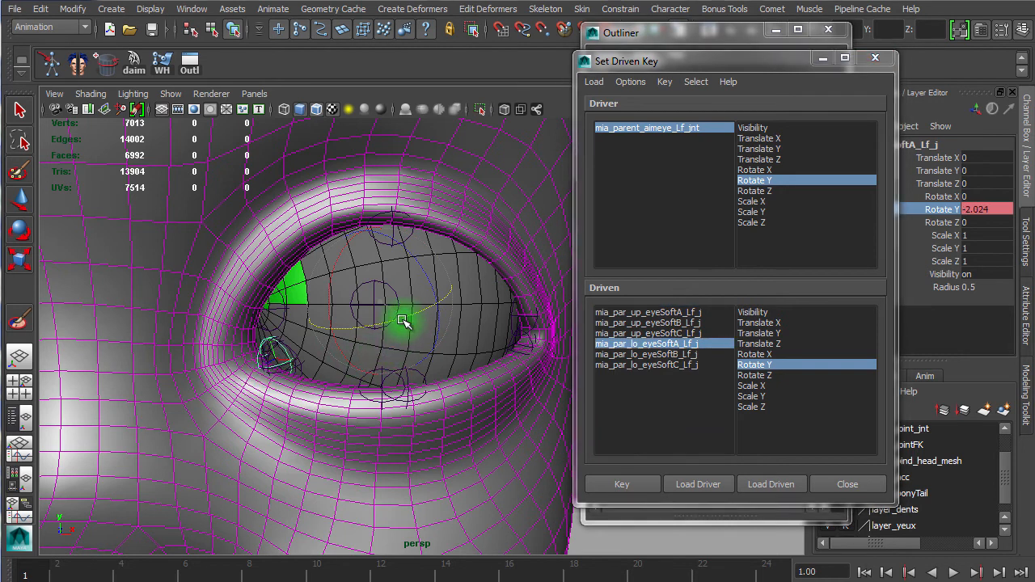
left_click_drag(247, 364, 435, 309, "alt")
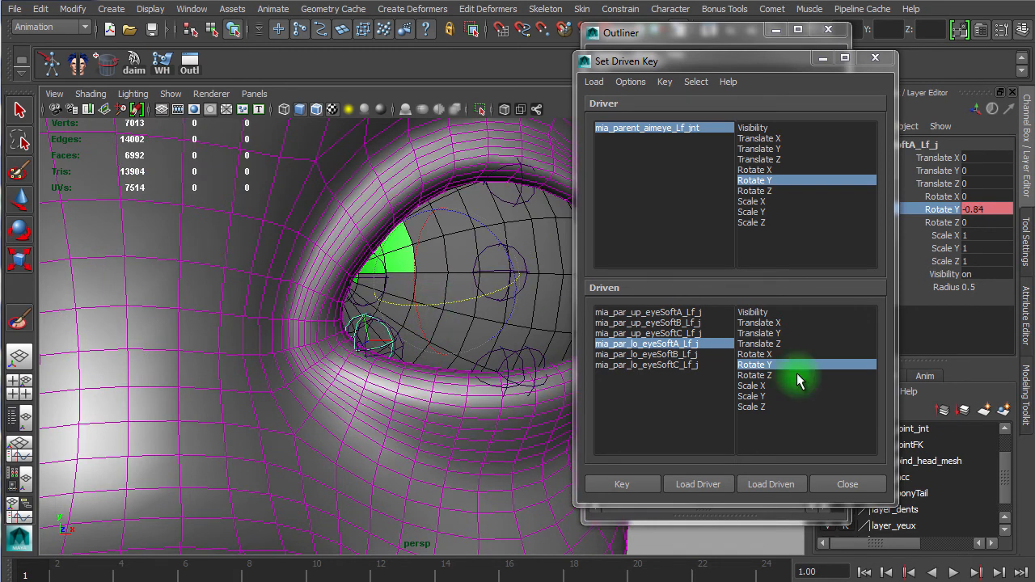
left_click(651, 354)
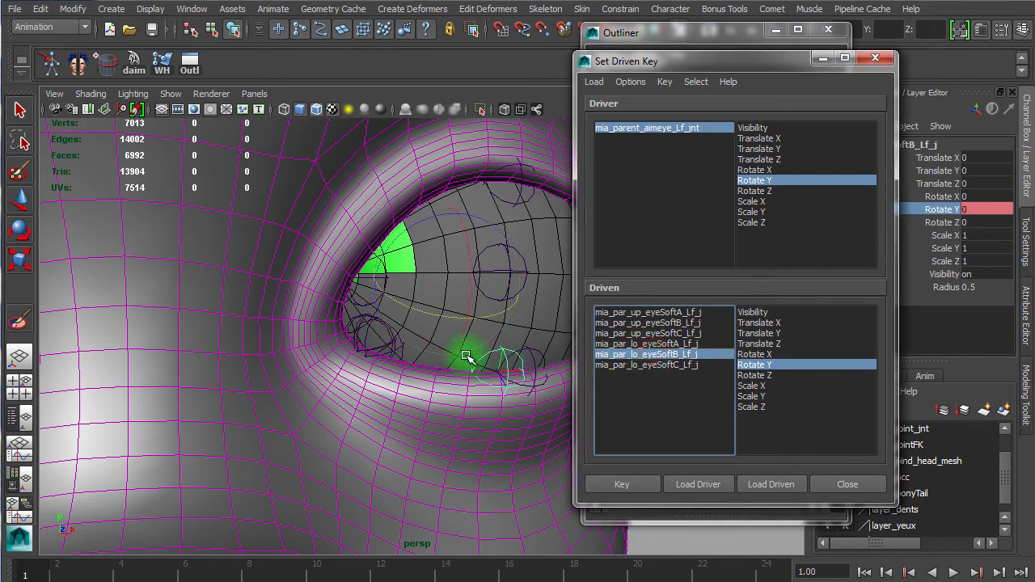
left_click_drag(492, 316, 485, 320)
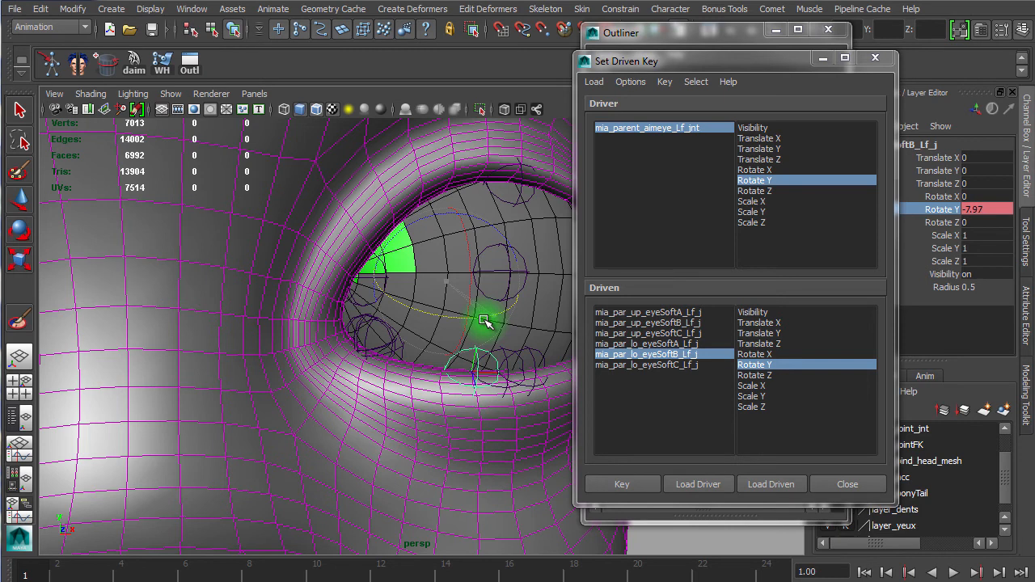
left_click_drag(437, 409, 395, 406, "alt")
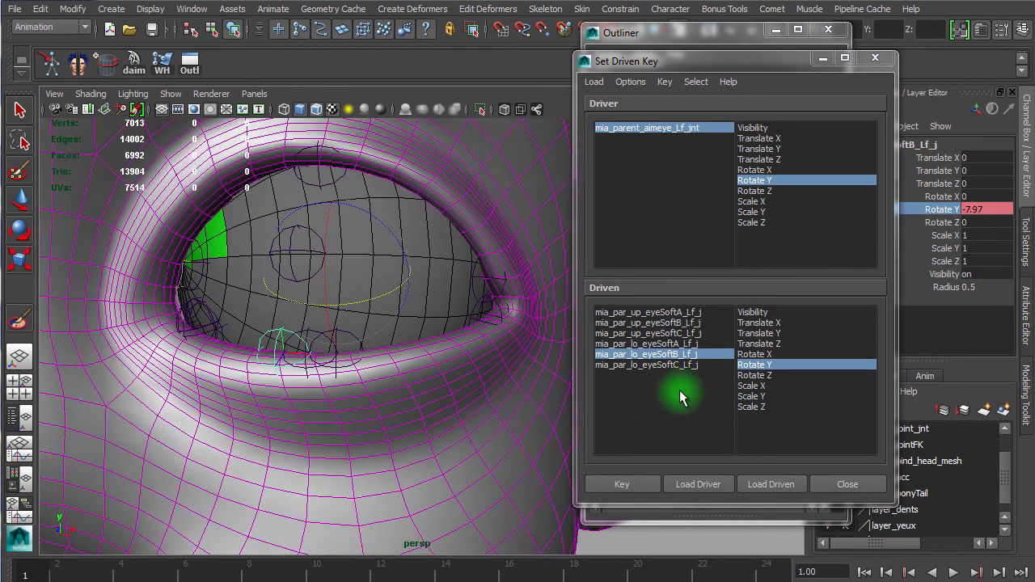
Step: Rotate mia_par_lo_eyeSoftC_Lf_j to about -5.3 in Rotate Y
left_click(664, 364)
left_click_drag(421, 372, 334, 315, "alt")
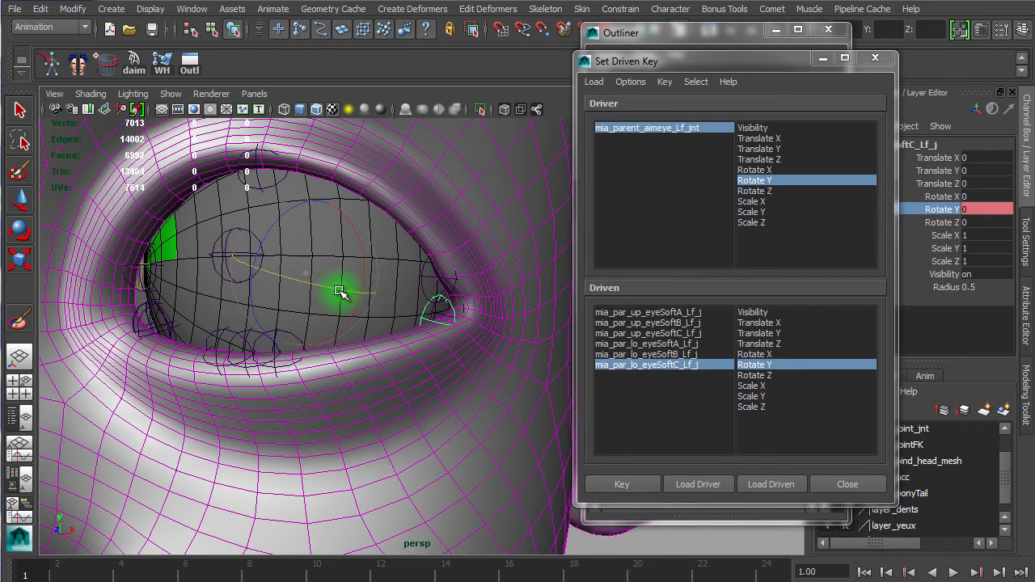
left_click_drag(338, 295, 331, 299)
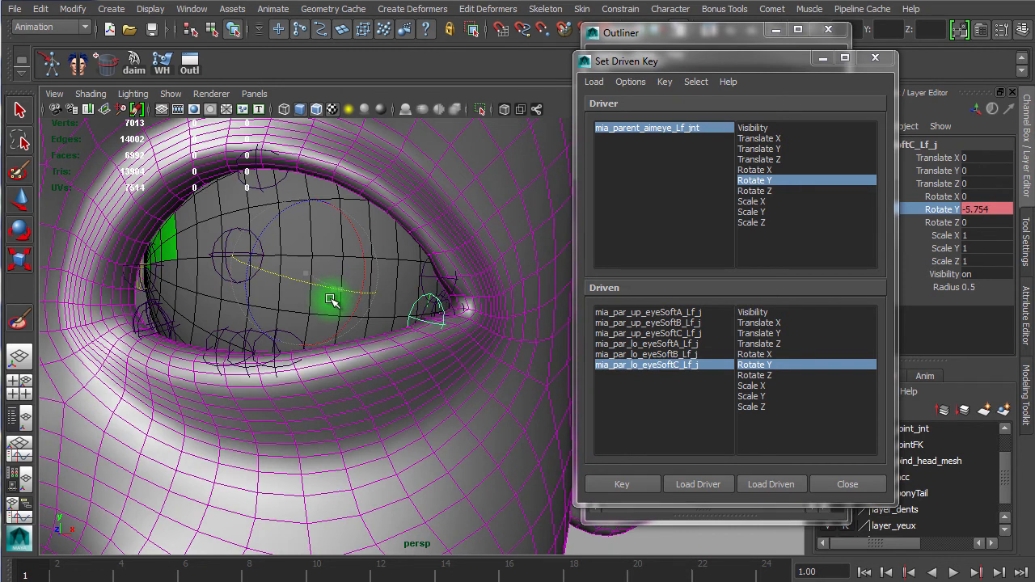
left_click_drag(442, 374, 434, 384, "alt")
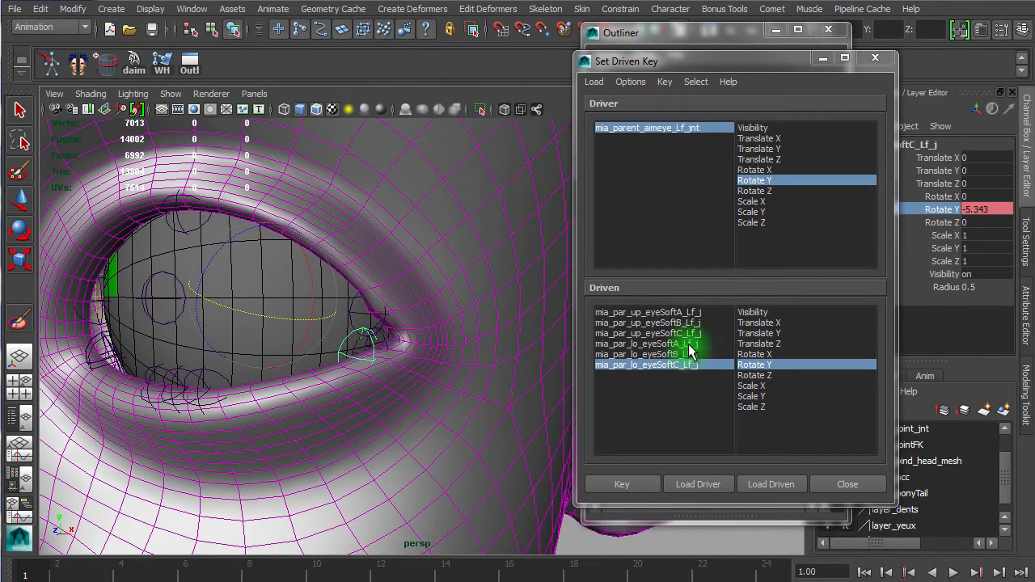
Step: Readjust the upper eyeSoftC joint to about -4.1 and the upper eyeSoftB joint to about -9.1 in Rotate Y
left_click(688, 332)
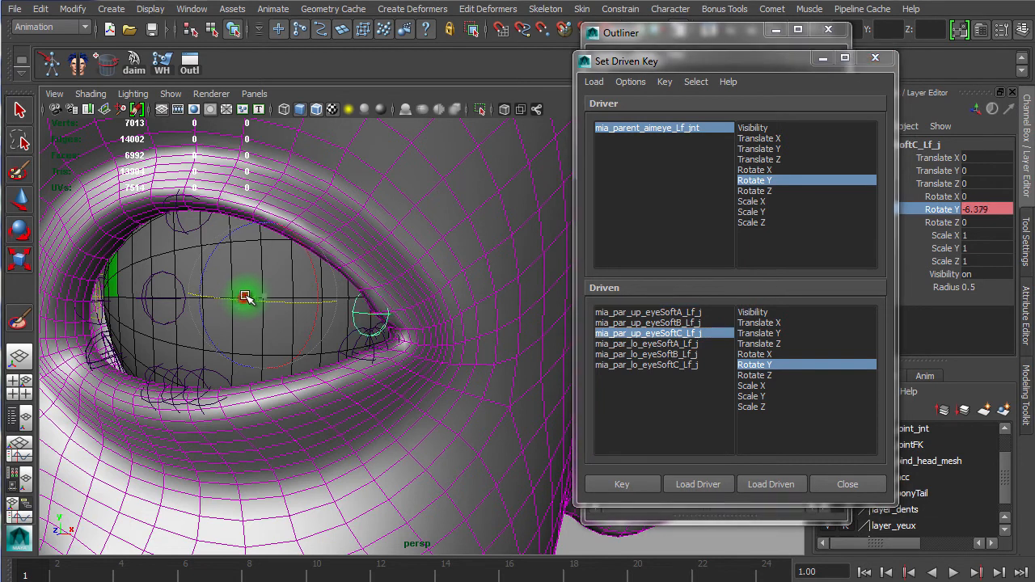
left_click_drag(266, 291, 296, 312, "alt")
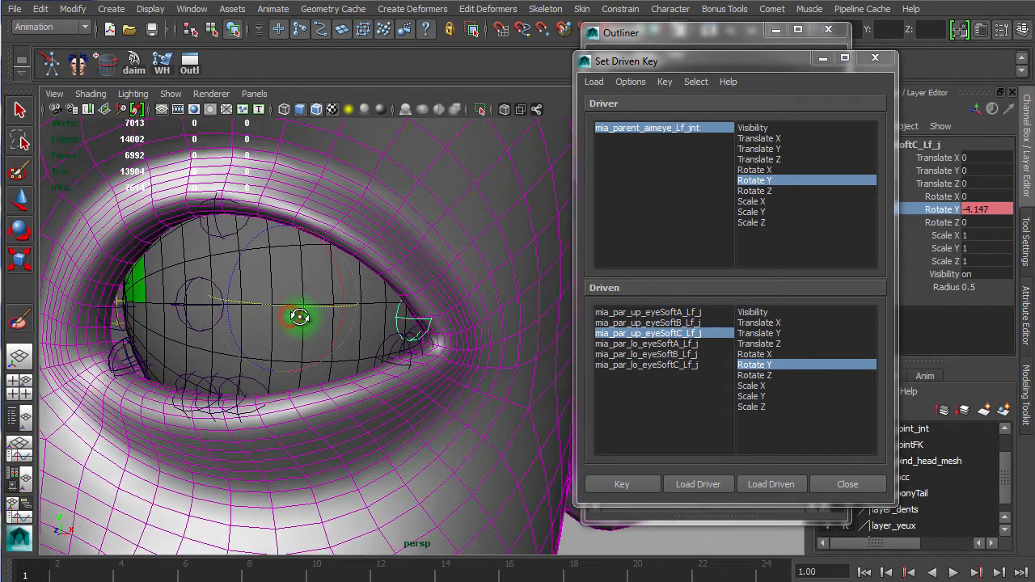
left_click(651, 322)
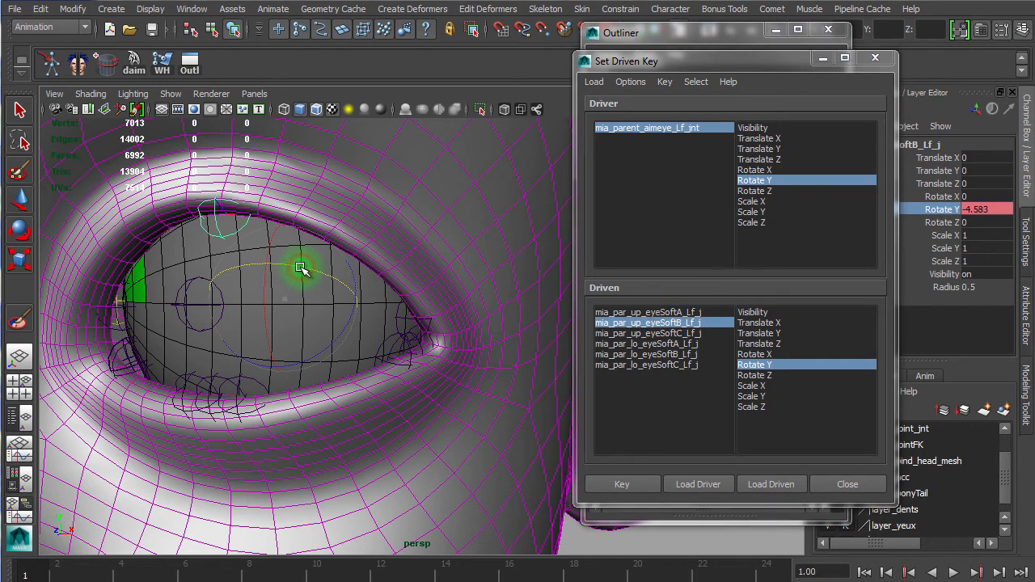
middle_click_drag(300, 269, 295, 271)
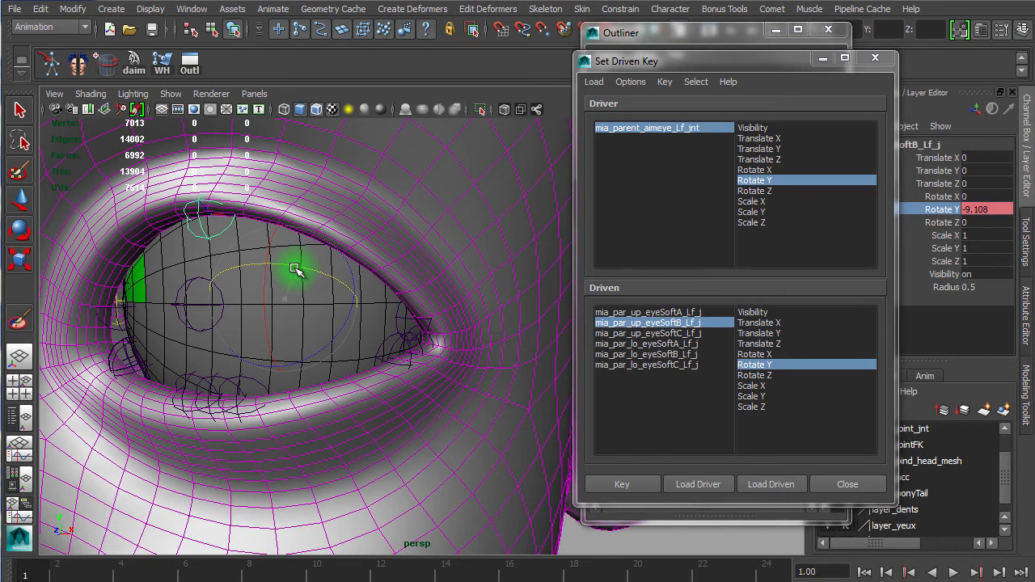
left_click_drag(381, 284, 418, 248, "alt")
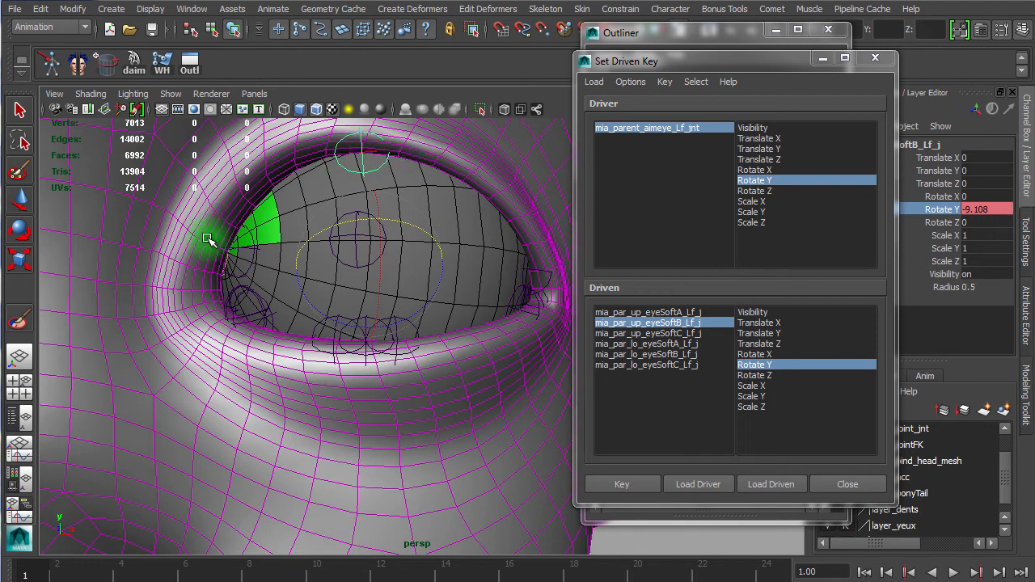
Step: Select all six eyeSoft joints in the driven list and key their Rotate Y on frame 1
left_click_drag(678, 313, 684, 365)
left_click(619, 485)
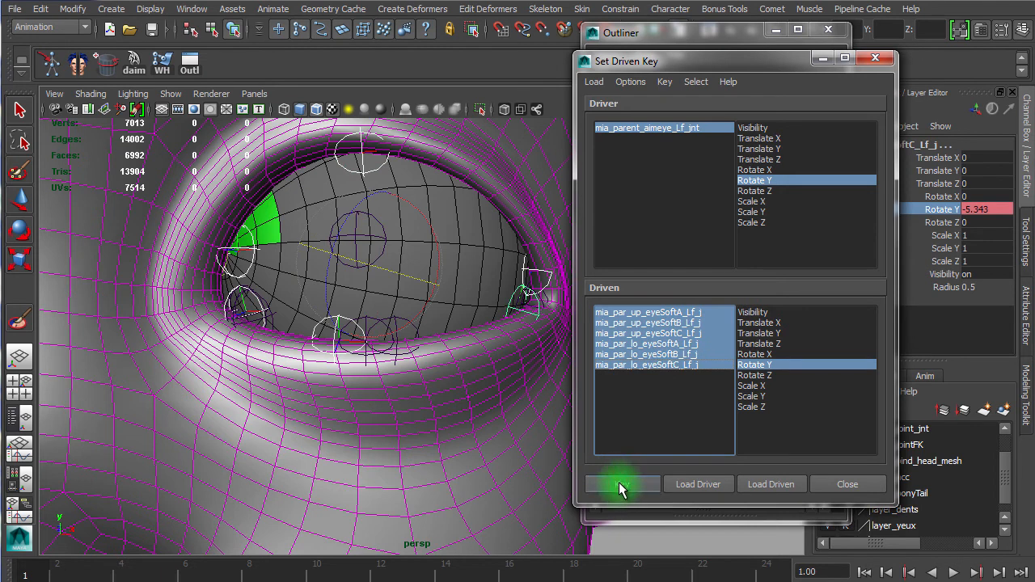
left_click(619, 485)
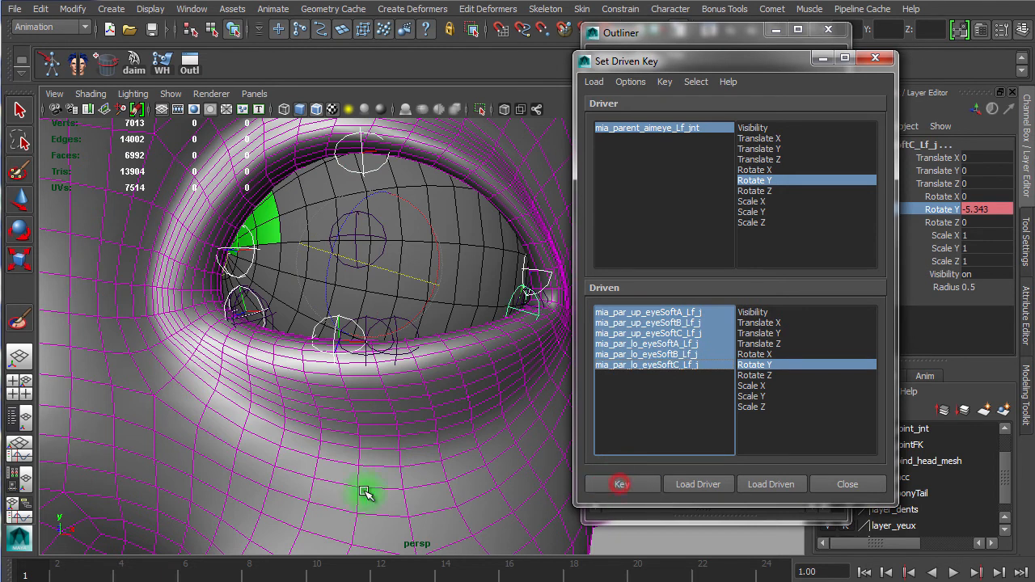
Step: Go to frame 3 and rotate the upper eyeSoftA, B and C joints to about 4.6, 7.8 and 5.7 in Rotate Y
left_click(33, 568)
mouse_move(43, 573)
left_mouse_down()
mouse_move(74, 576)
mouse_move(14, 576)
mouse_move(66, 575)
mouse_move(24, 576)
left_mouse_up()
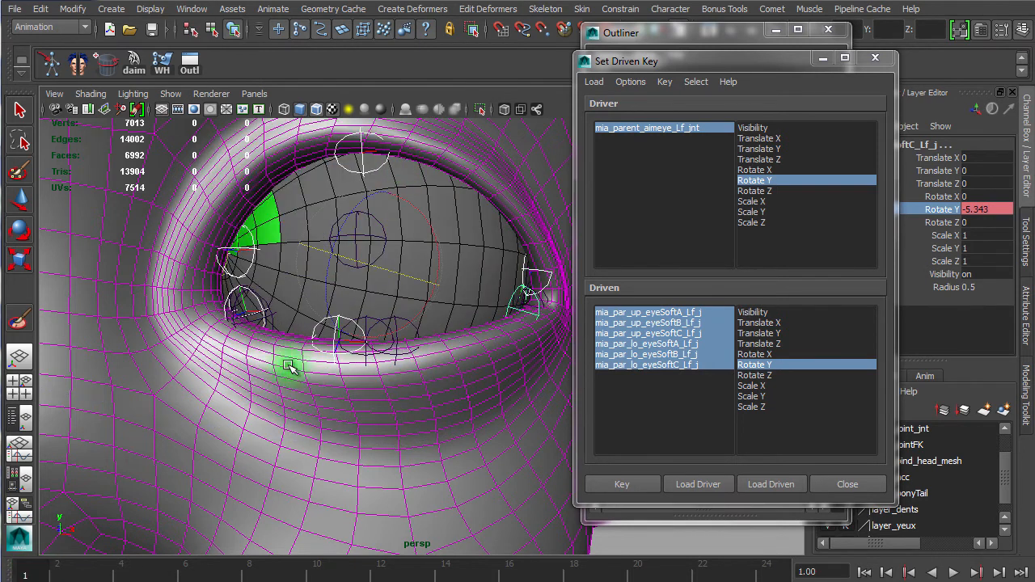
key("alt+v")
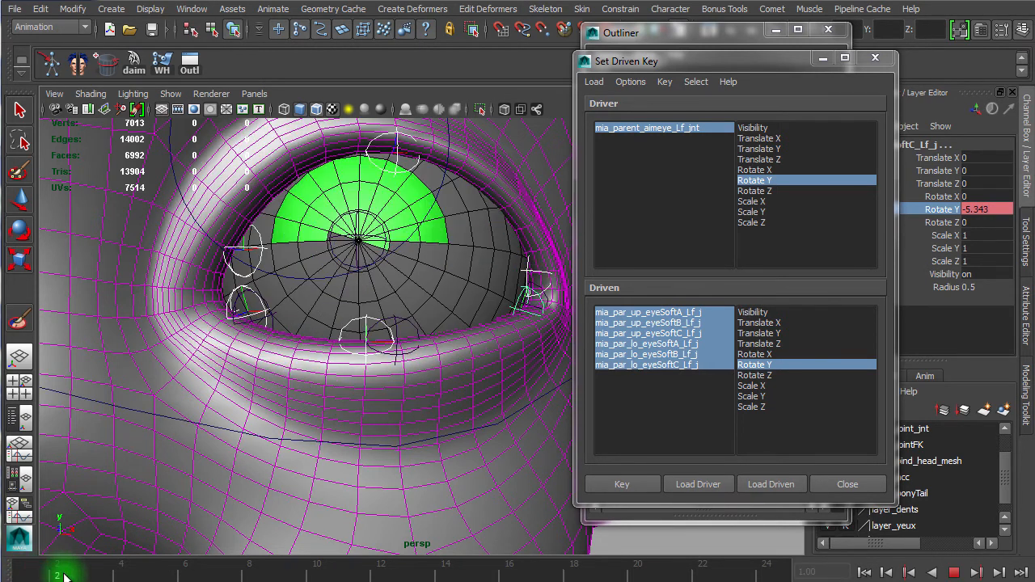
left_click_drag(70, 576, 99, 577)
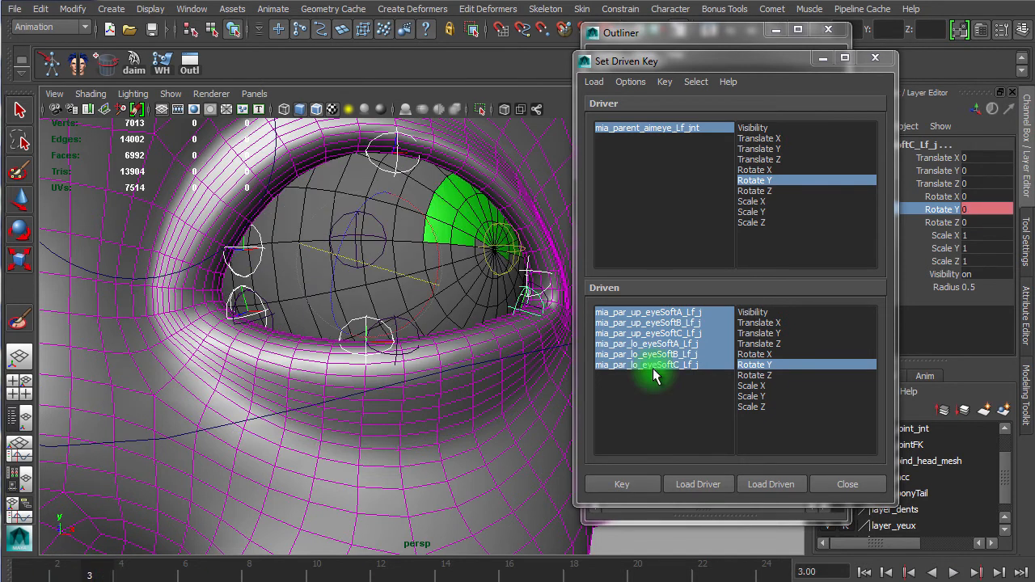
left_click(663, 312)
left_click_drag(286, 313, 260, 317, "alt")
middle_click_drag(317, 282, 323, 282)
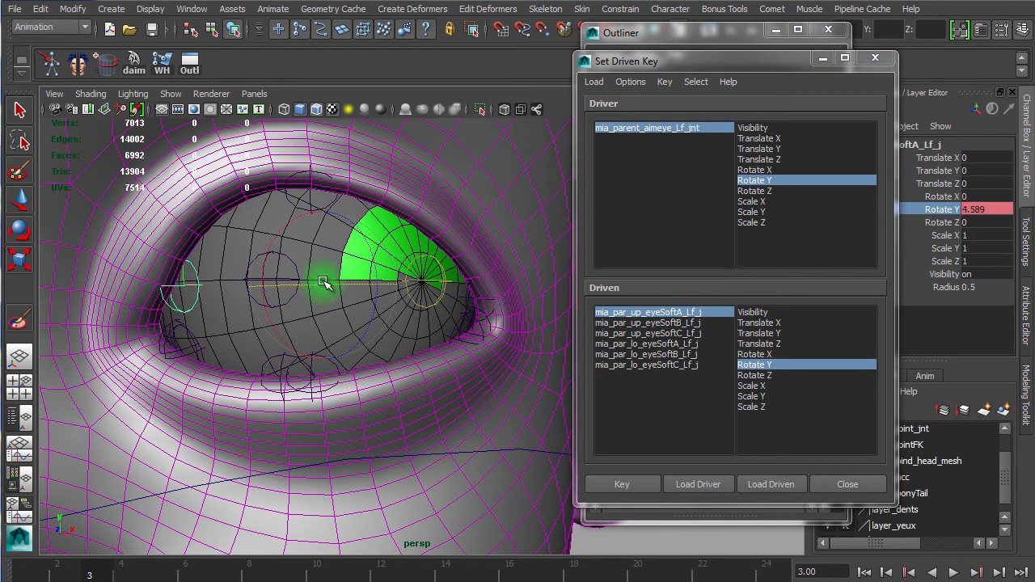
left_click(688, 323)
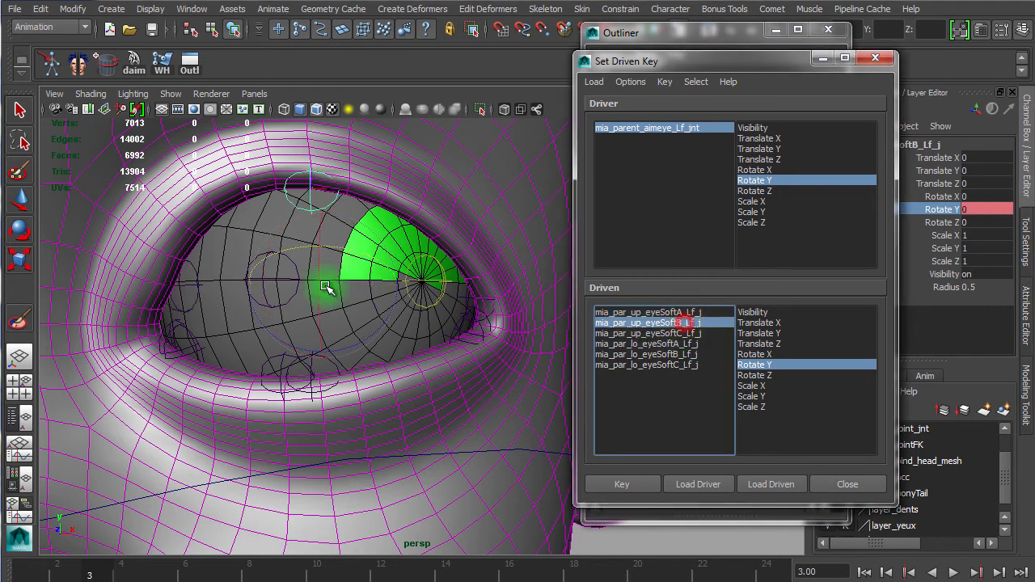
middle_click_drag(338, 245, 348, 245)
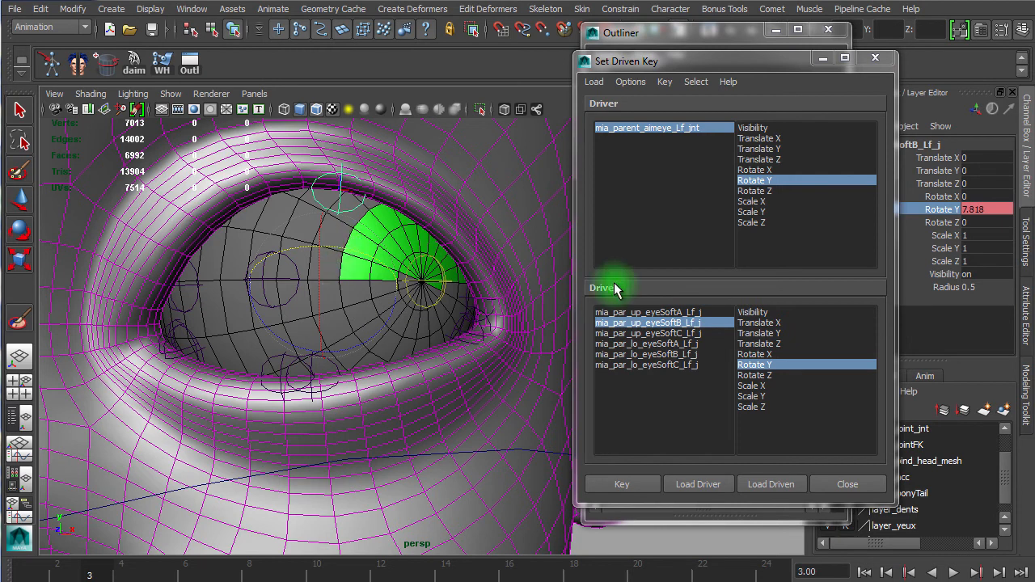
left_click(647, 333)
middle_click_drag(308, 280, 308, 280)
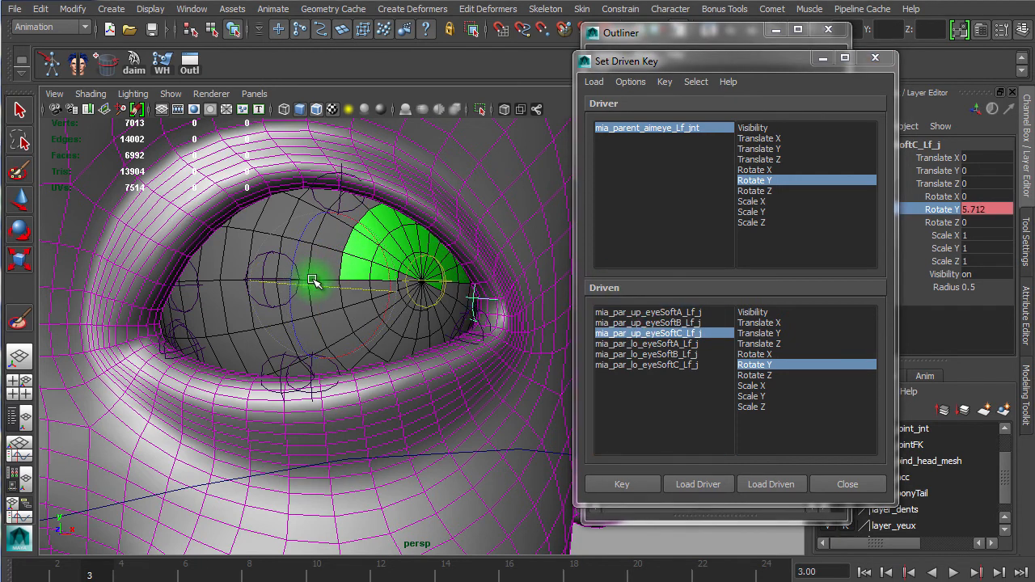
Step: Rotate the lower eyeSoftA, B and C joints to about 5.7, 7.2 and 8 in Rotate Y
left_click(678, 344)
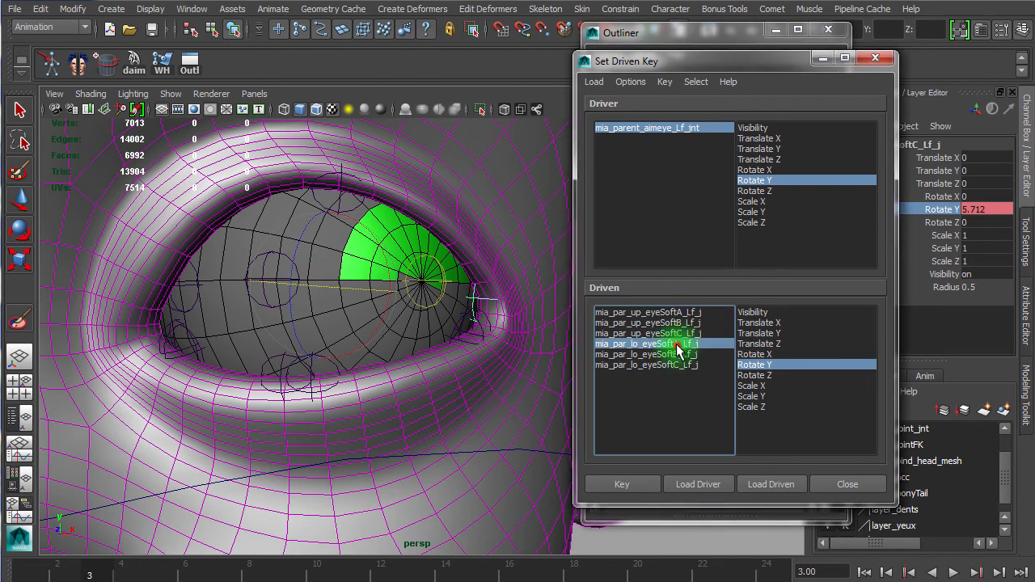
middle_click_drag(308, 306, 316, 302)
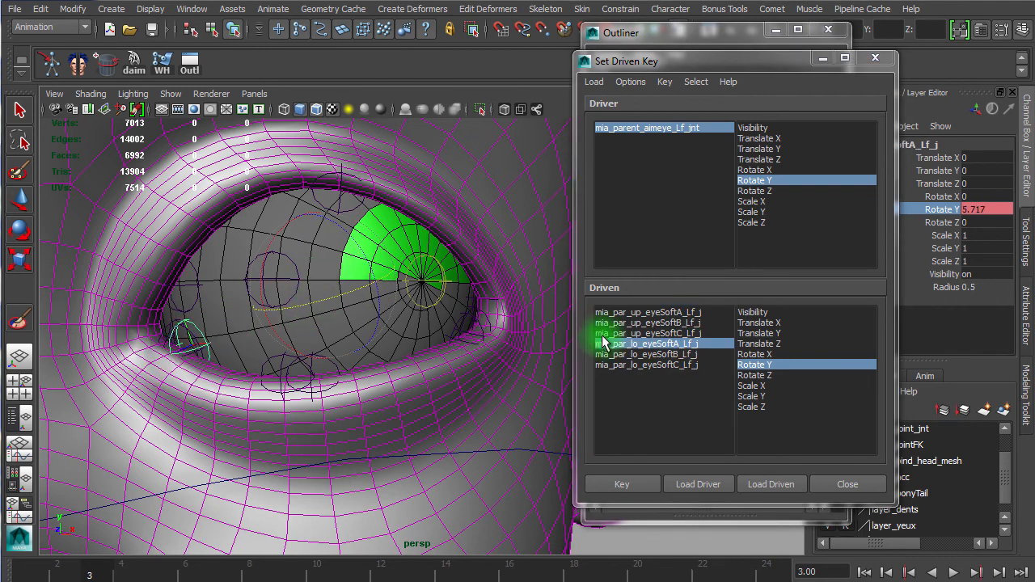
left_click(635, 354)
mouse_move(338, 324)
middle_mouse_down()
mouse_move(328, 321)
mouse_move(346, 321)
middle_mouse_up()
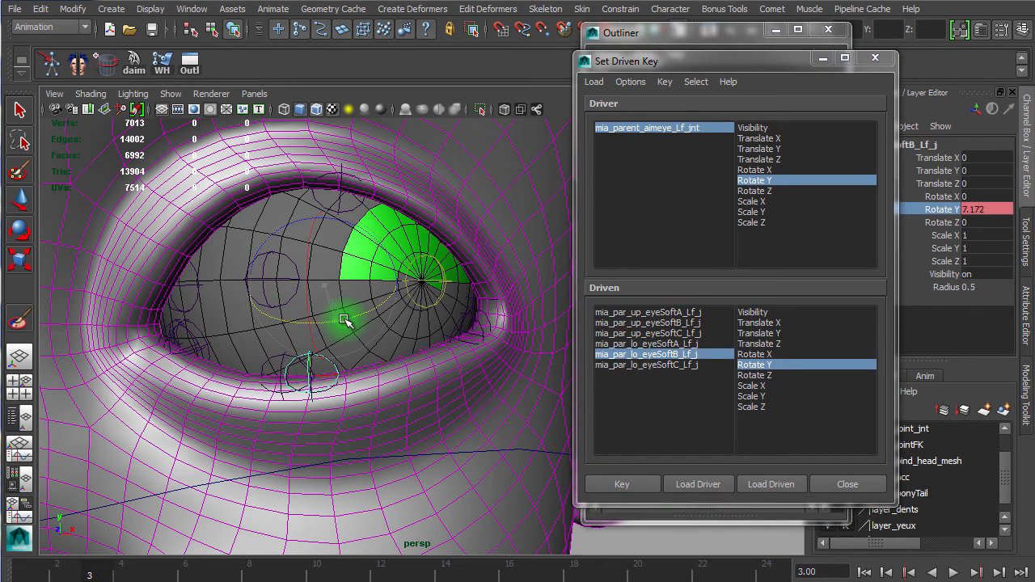
left_click(661, 365)
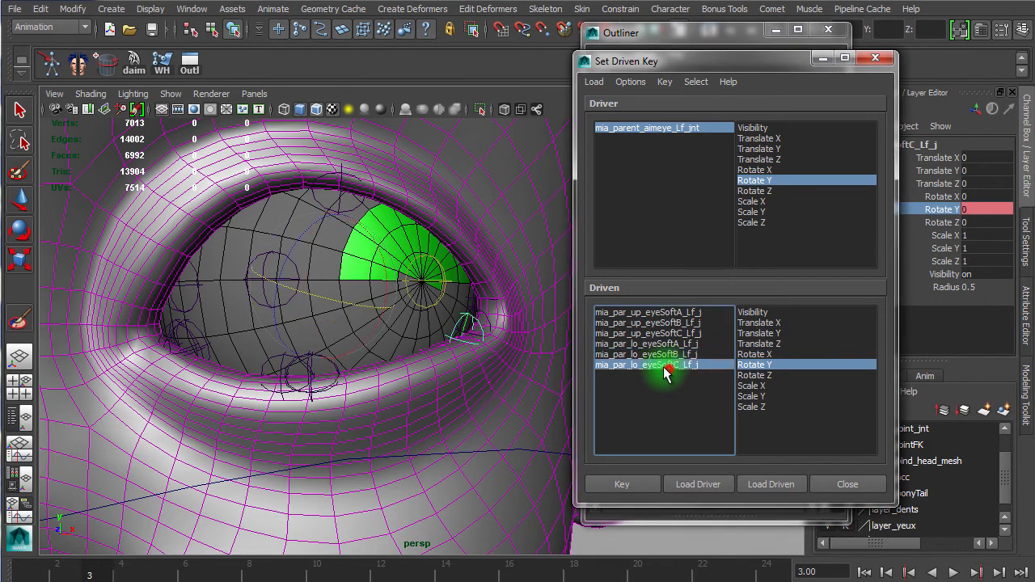
left_click_drag(353, 304, 355, 306)
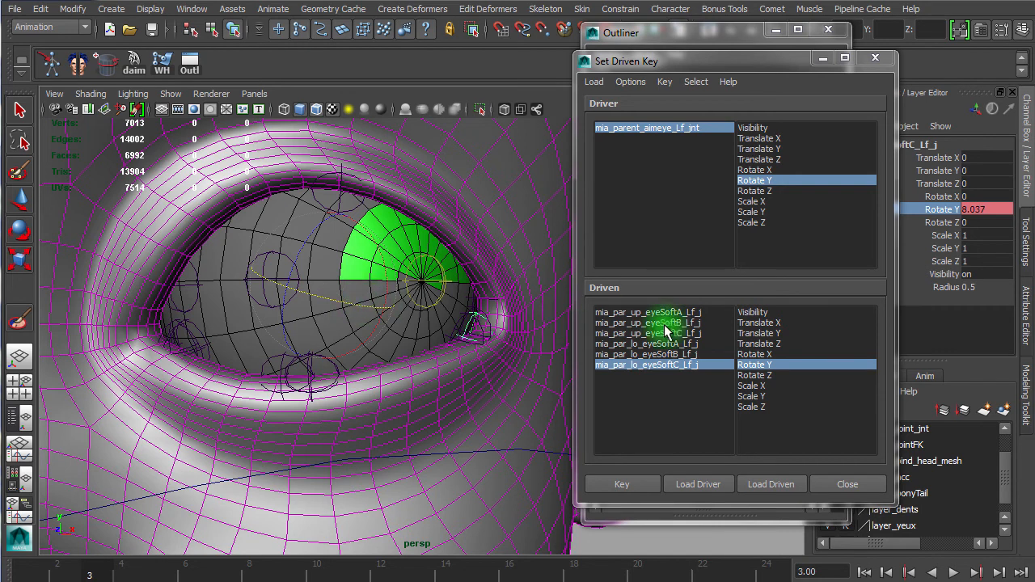
Step: Key the Rotate Y of all six eyeSoft driven joints on frame 3
left_click(691, 311)
left_click_drag(691, 311, 678, 365)
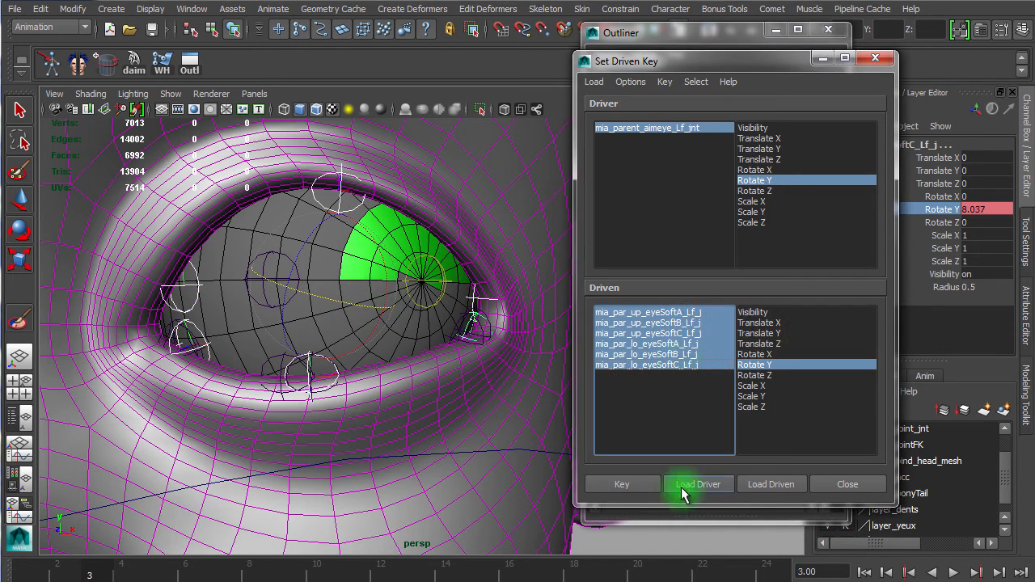
left_click(637, 483)
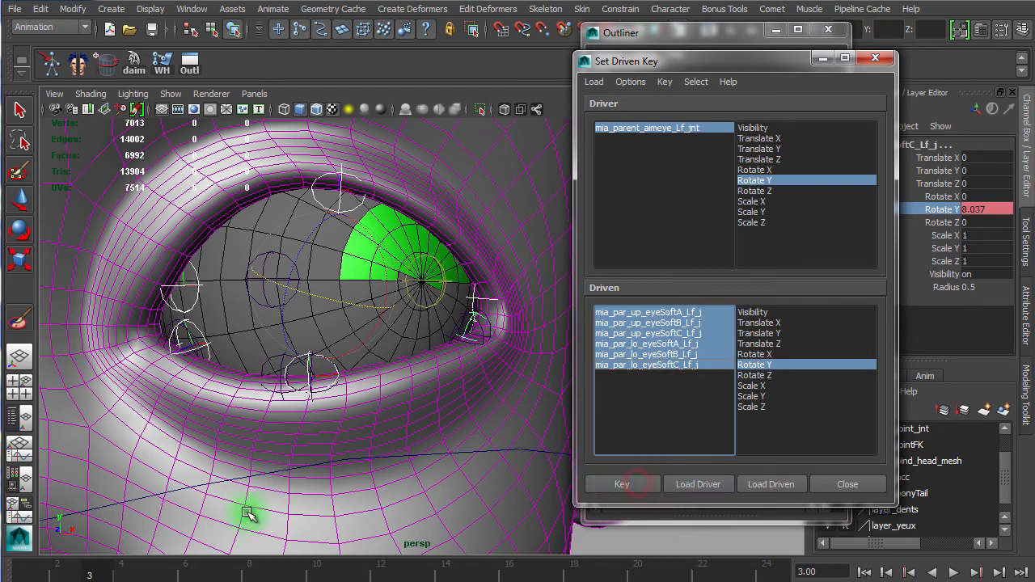
Step: Go to frame 4, select the aim eye joint as driver object and test its Rotate X in the viewport
left_click_drag(97, 562, 121, 577)
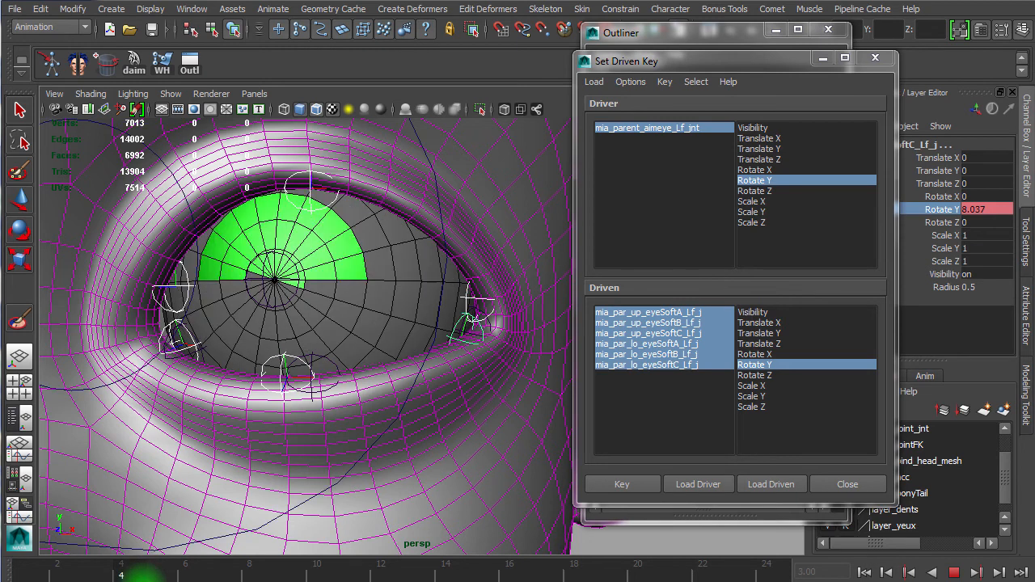
left_click_drag(141, 579, 142, 578)
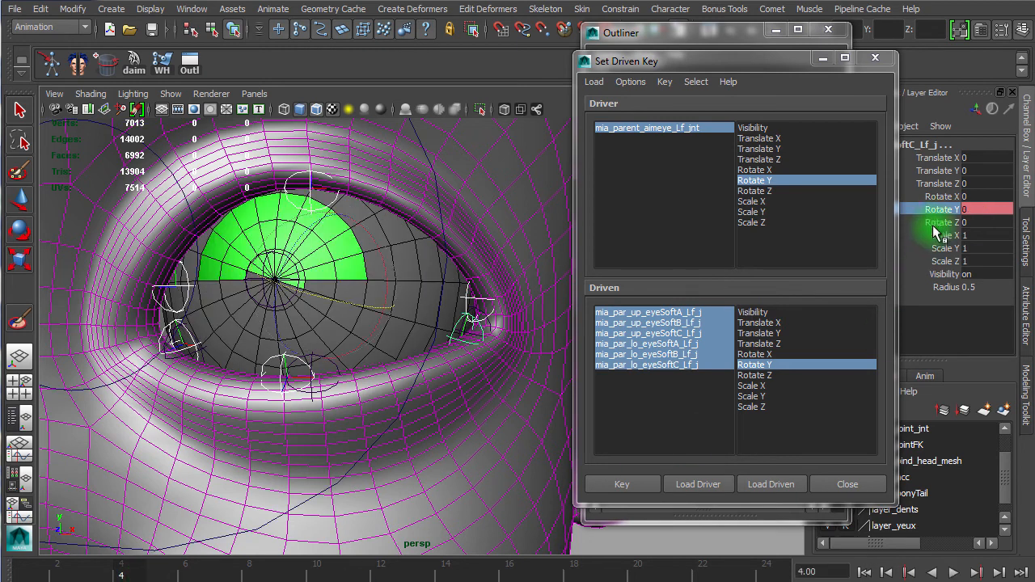
left_click(651, 128)
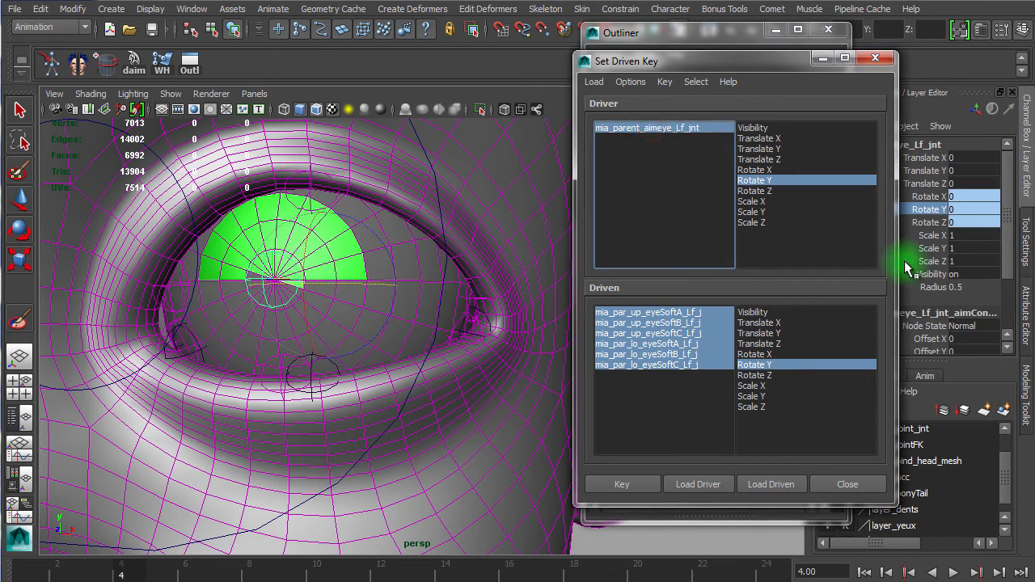
left_click(938, 197)
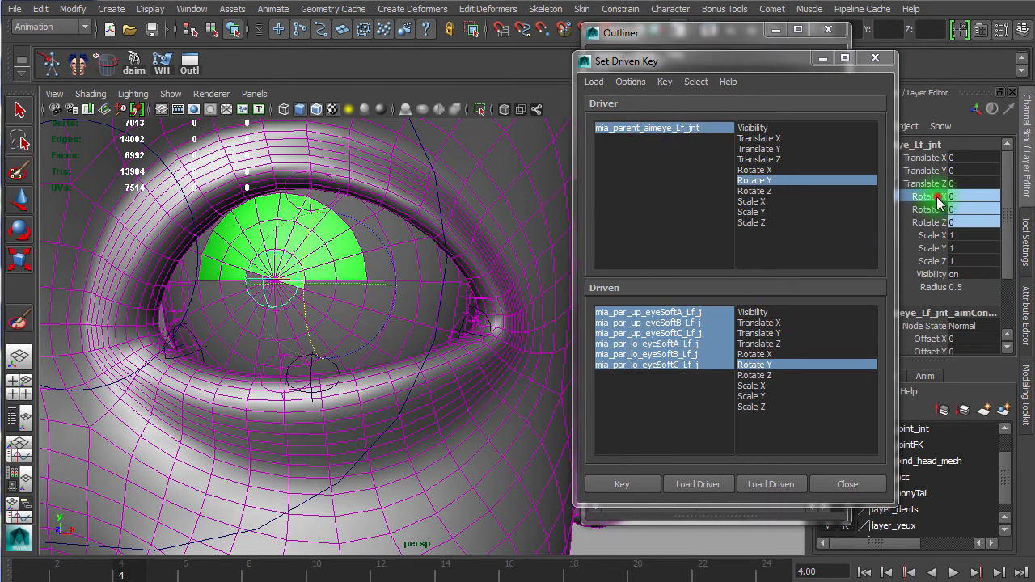
middle_click_drag(307, 254, 422, 269)
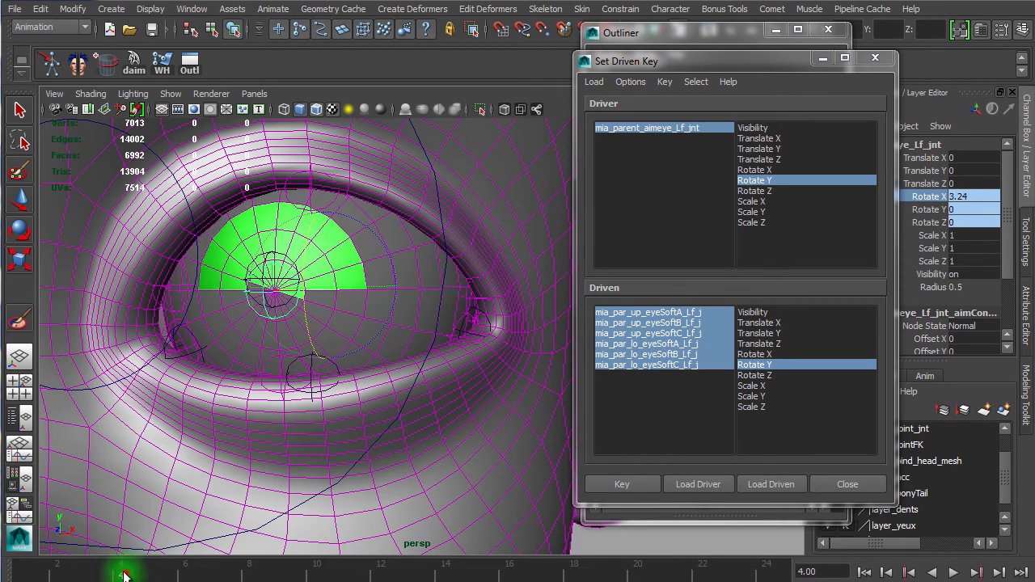
key("alt+v")
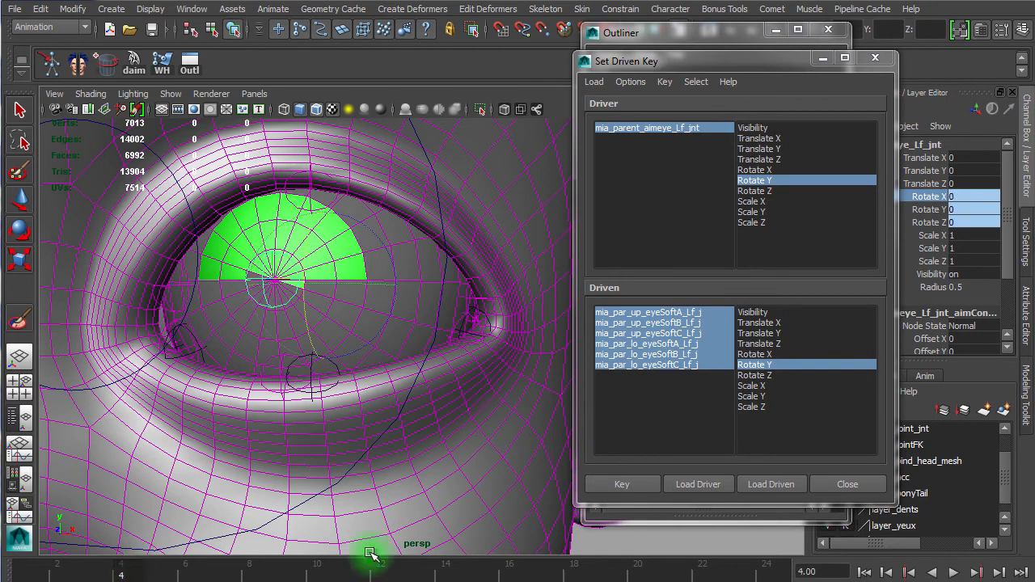
Step: Switch both driver and driven attributes to Rotate X and set a key on frame 4
left_click(770, 354)
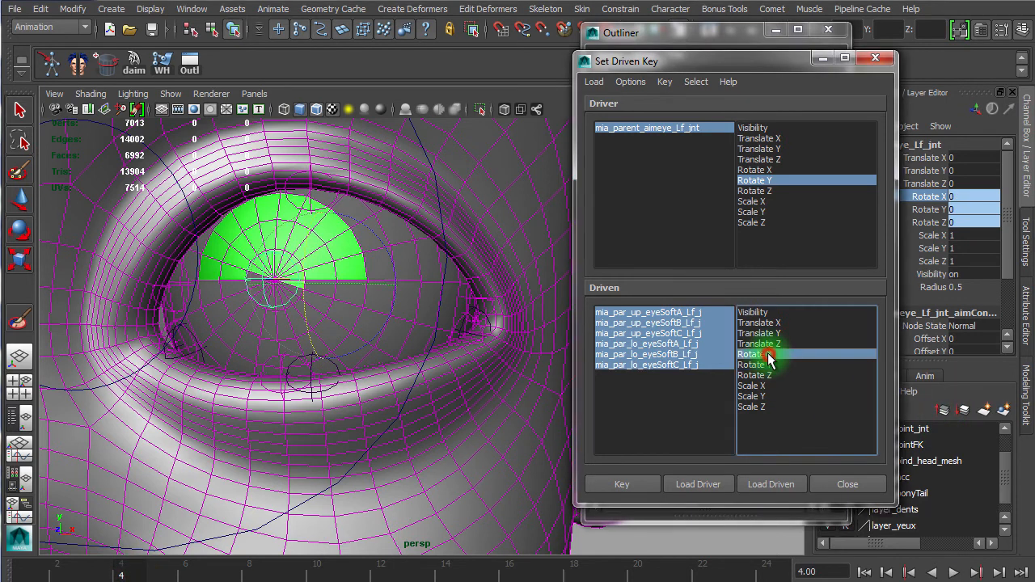
left_click(757, 169)
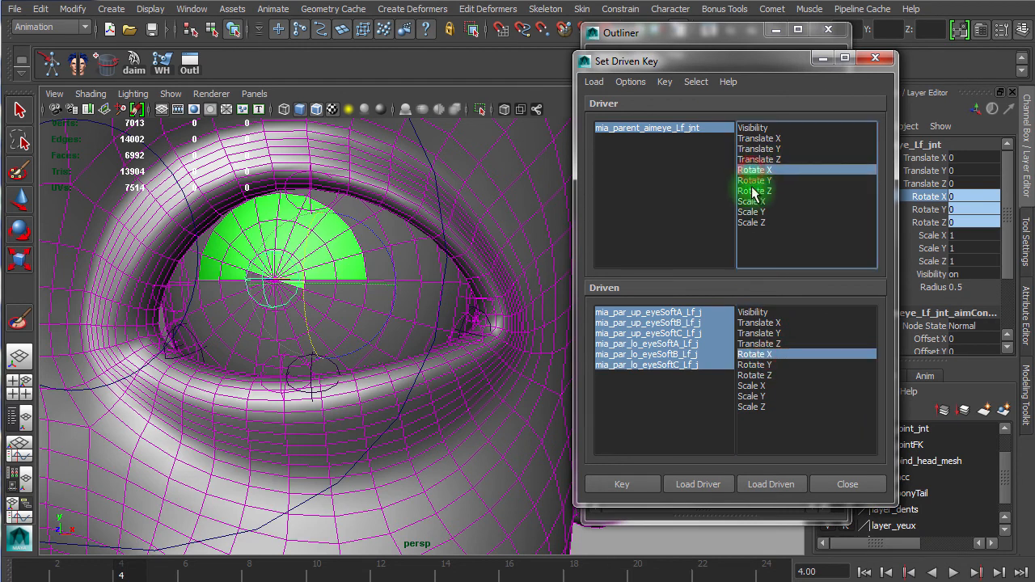
left_click(643, 487)
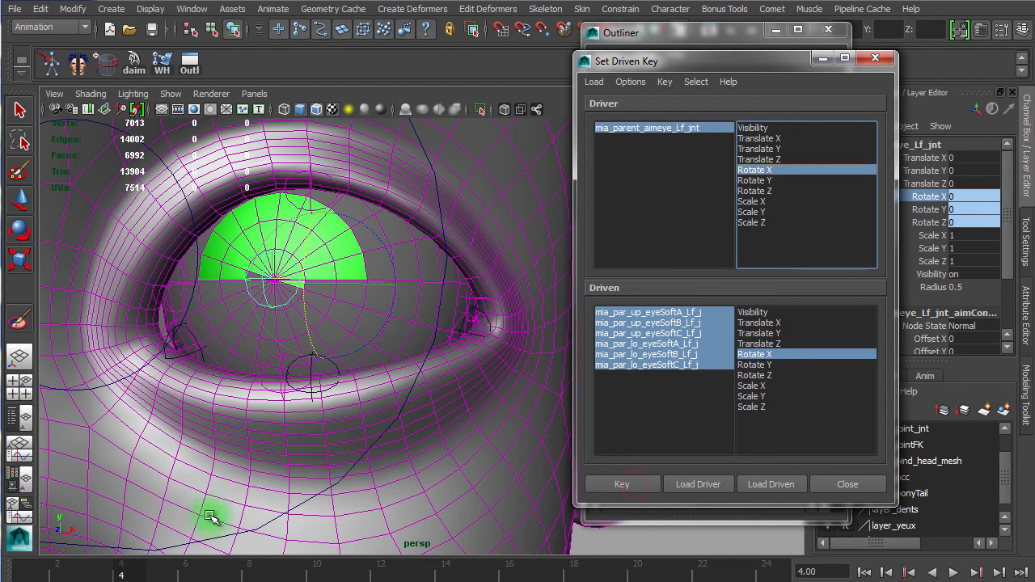
Step: Move to frame 5 on the timeline
left_click_drag(132, 574, 154, 568)
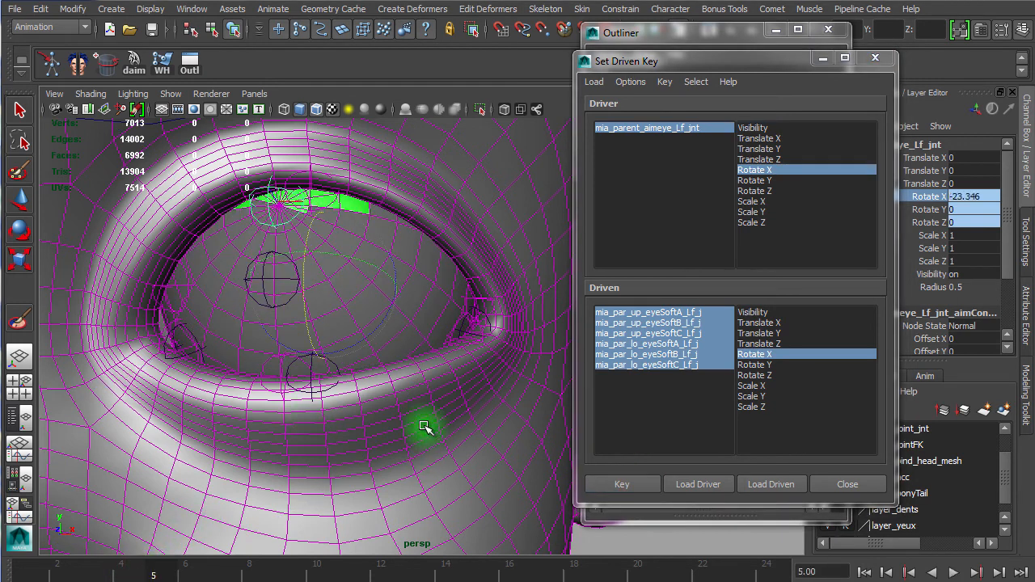
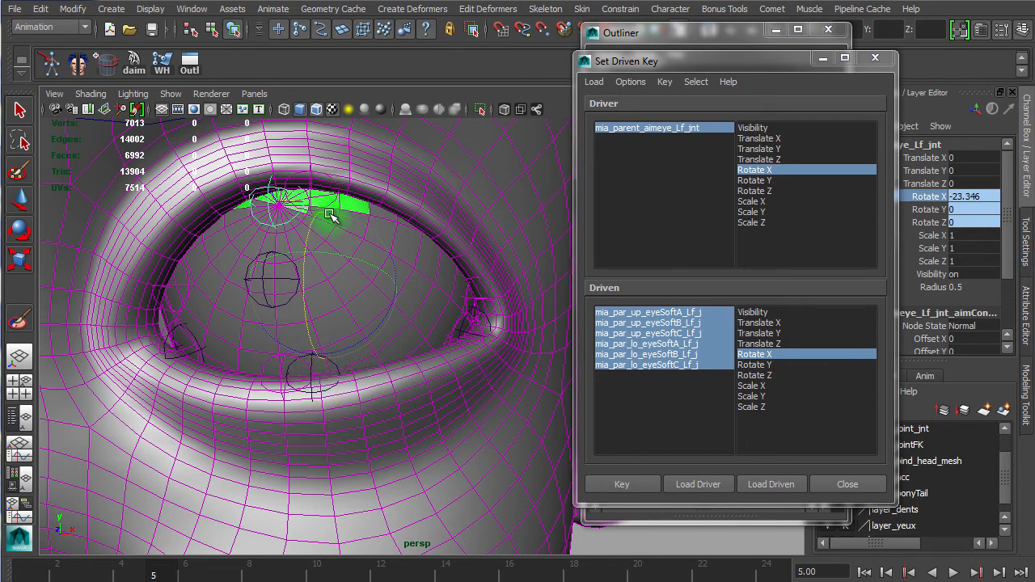
Step: Rotate the three lower eyeSoft joints in X to shape the lower lid for the raised eye, about -8, -1 and -2 degrees
left_click(663, 354)
left_click_drag(307, 293, 313, 283)
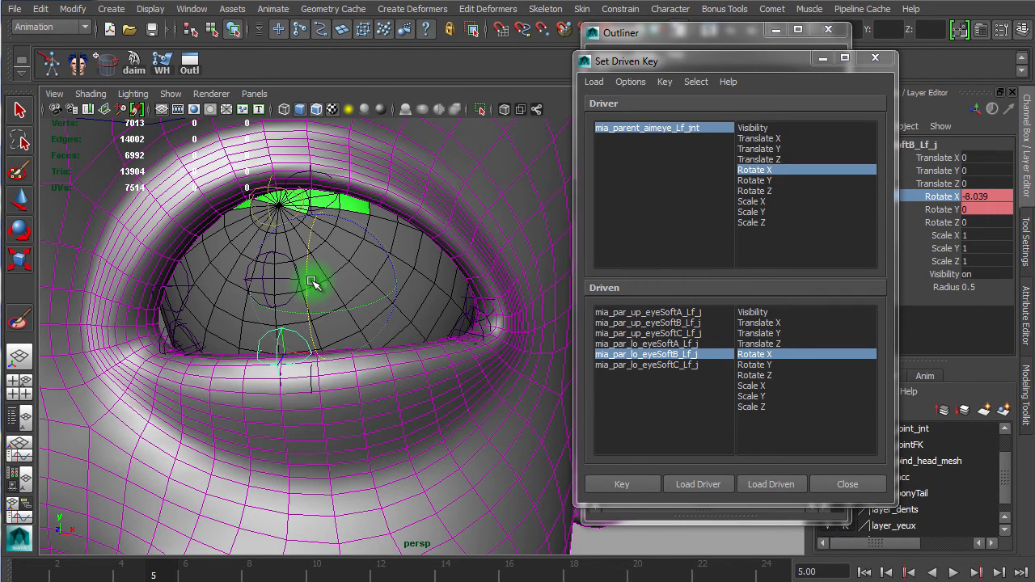
left_click(676, 344)
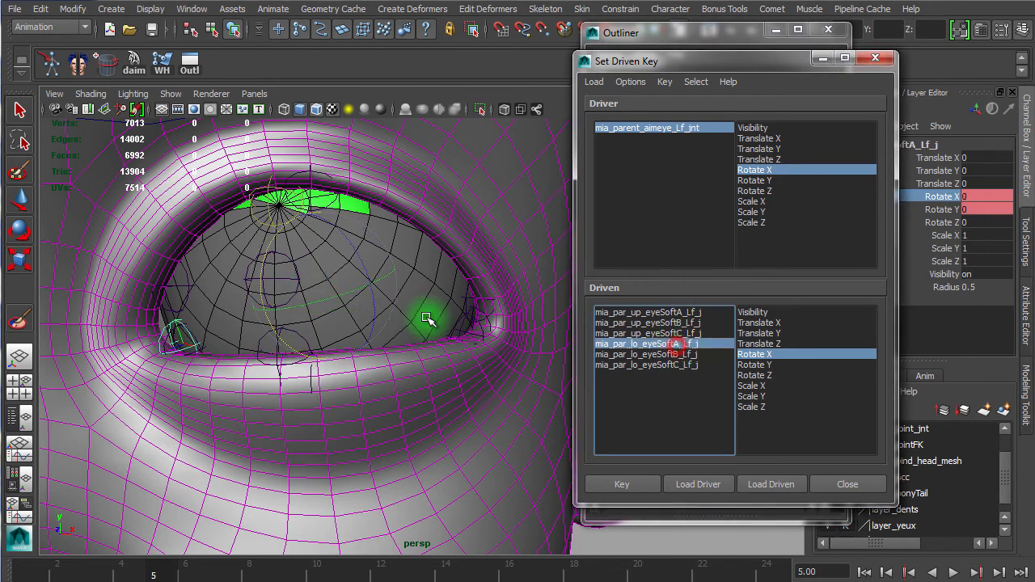
left_click(264, 280)
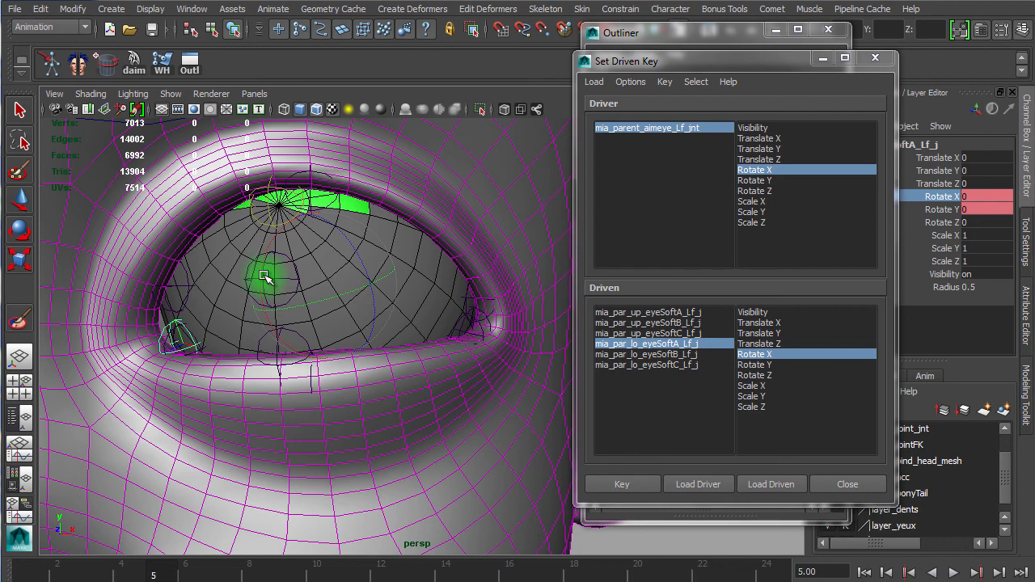
left_click_drag(260, 284, 264, 282)
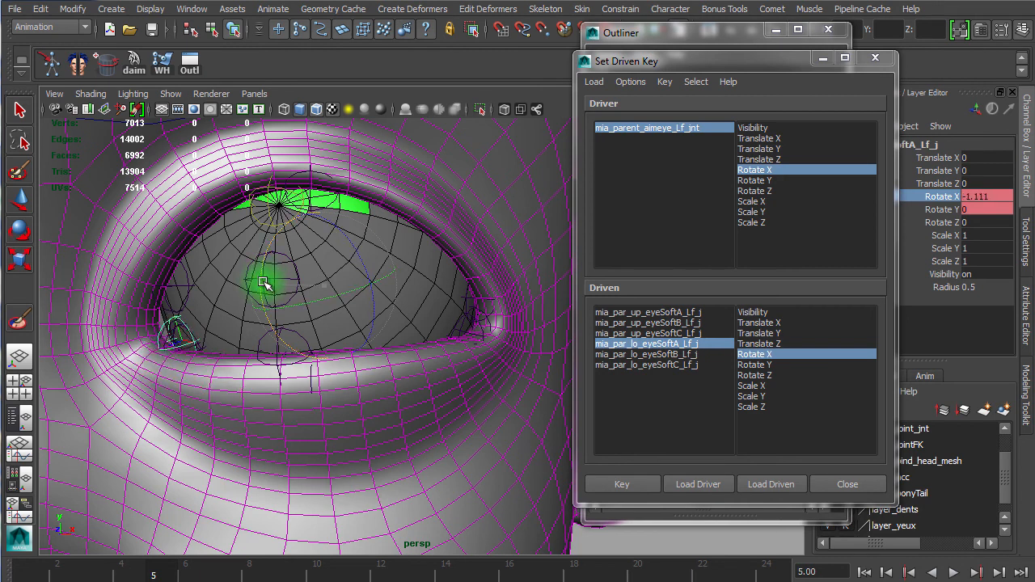
left_click(660, 365)
left_click_drag(387, 280, 389, 276)
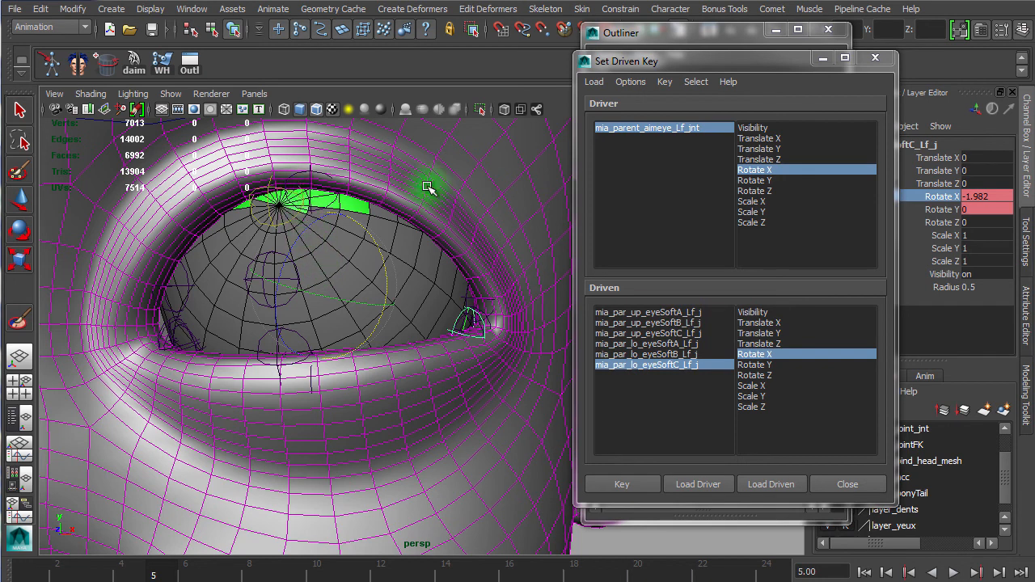
Step: Rotate the three upper eyeSoft joints in X to lift the upper lid, about -9.5, -14.4 and -5.1 degrees
left_click(664, 313)
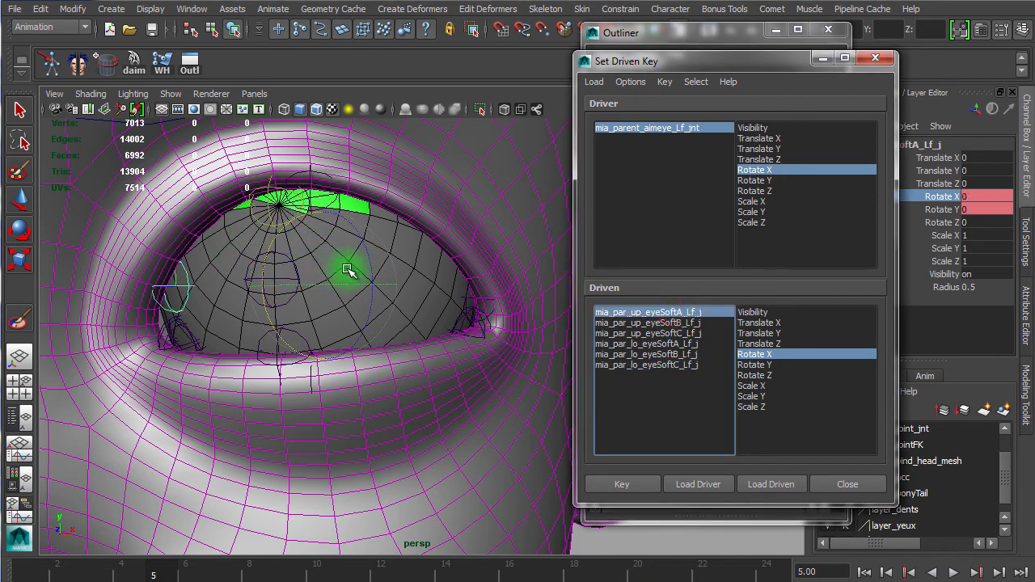
left_click_drag(263, 256, 271, 249)
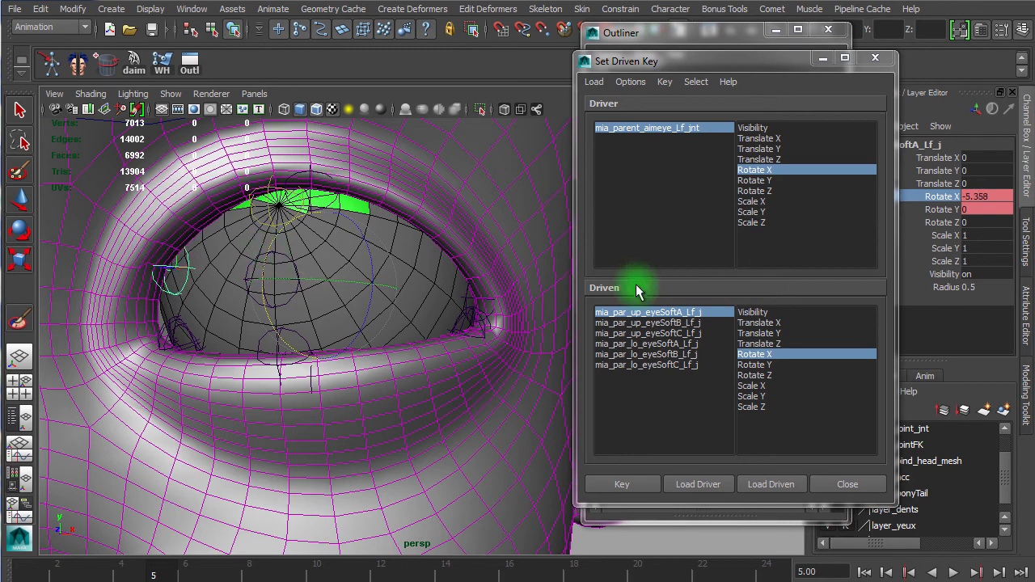
left_click(651, 323)
mouse_move(317, 271)
left_mouse_down()
mouse_move(324, 246)
mouse_move(342, 249)
mouse_move(309, 264)
mouse_move(323, 288)
left_mouse_up()
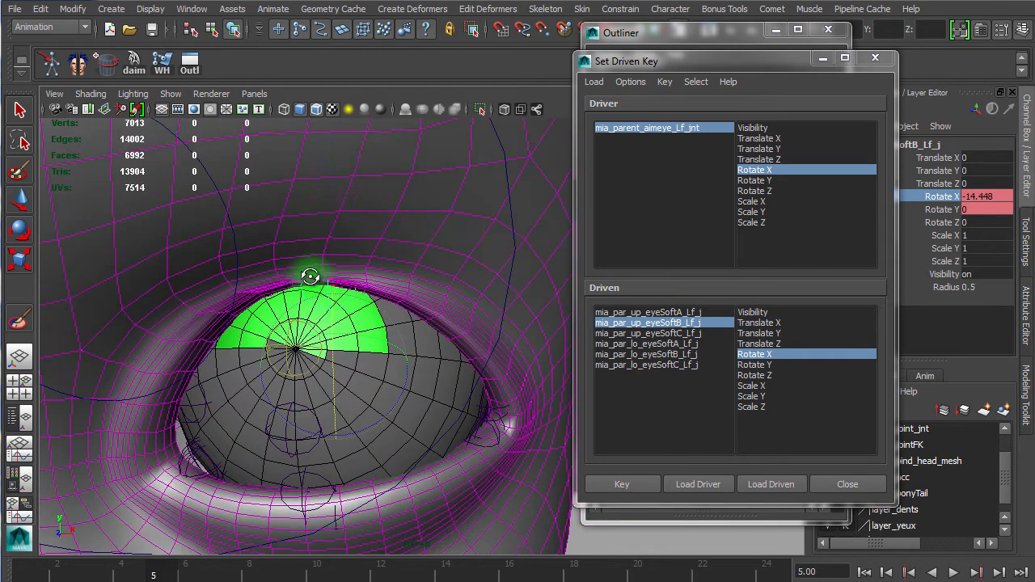
left_click(651, 333)
left_click_drag(400, 358, 404, 342)
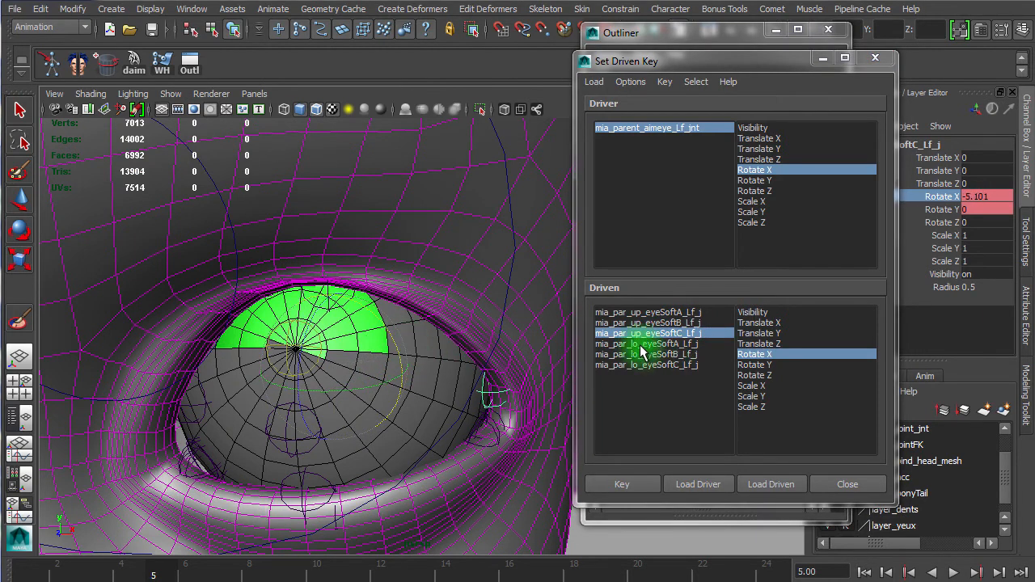
left_click(650, 312)
left_click_drag(282, 358, 292, 358)
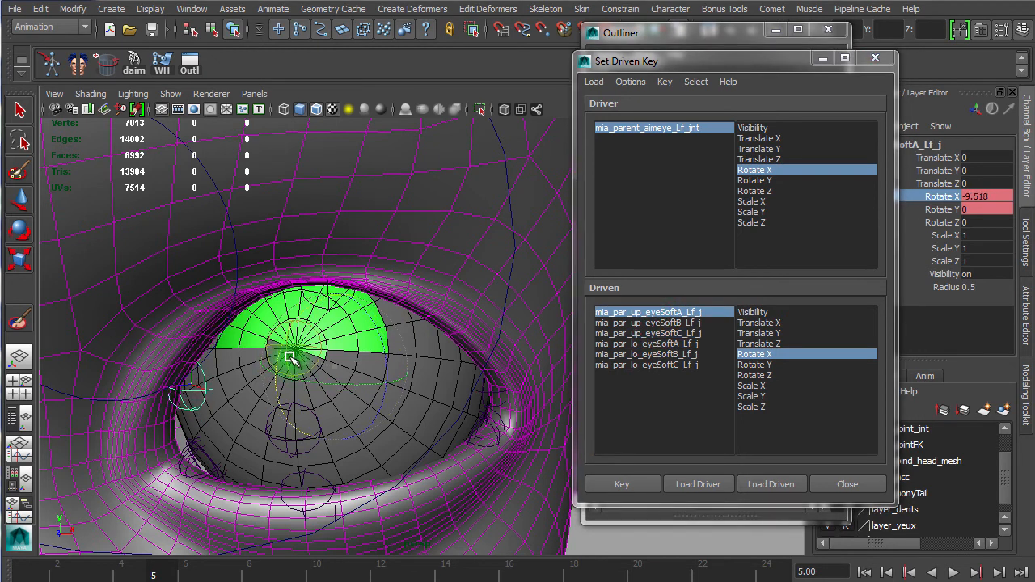
Step: Adjust the lower eyeSoftB joint's Rotate X to about -6.9 degrees
right_click_drag(458, 369, 311, 363, "alt")
left_click_drag(383, 359, 358, 339, "alt")
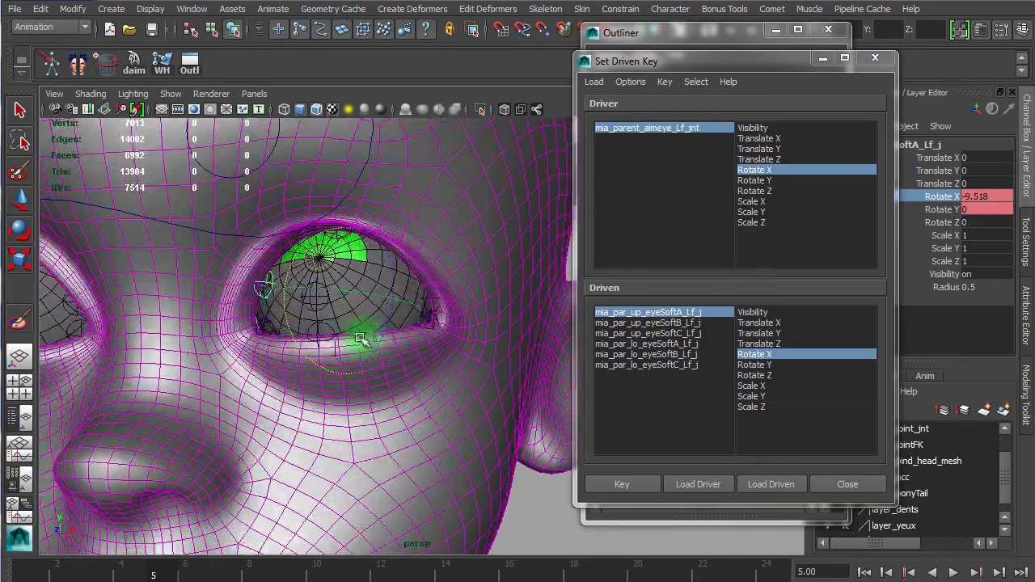
right_click_drag(331, 360, 423, 363, "alt")
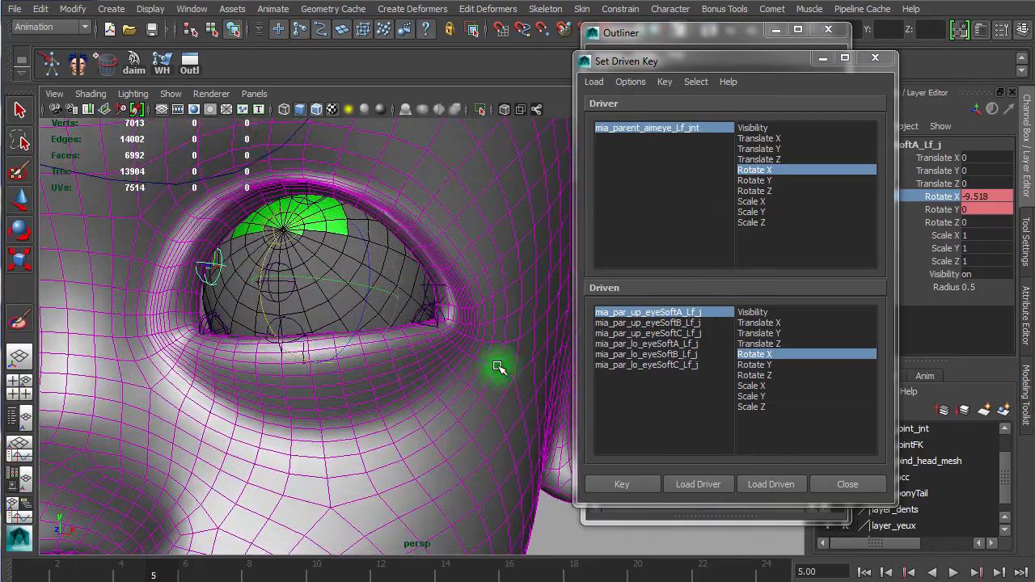
left_click(676, 344)
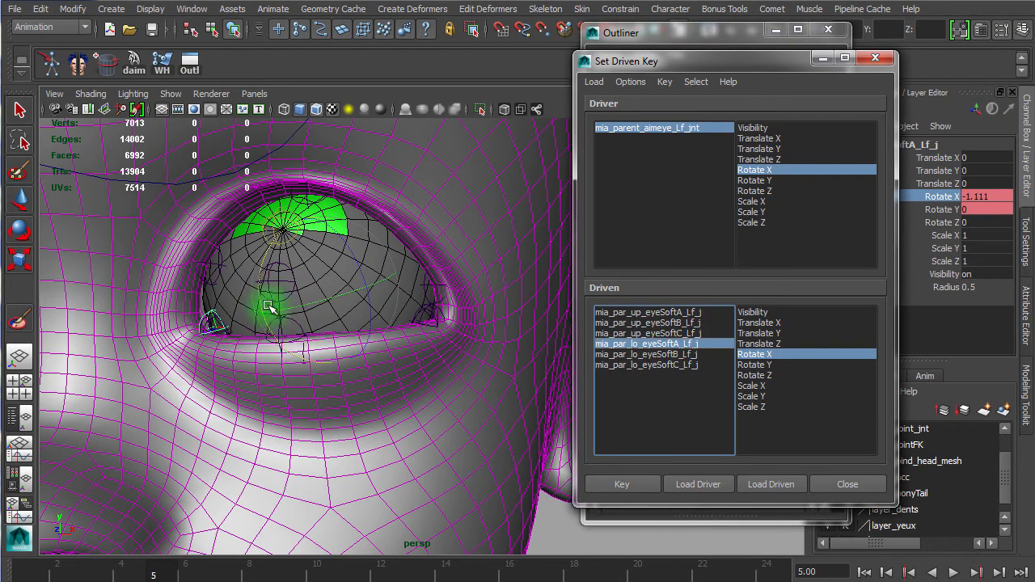
left_click(660, 353)
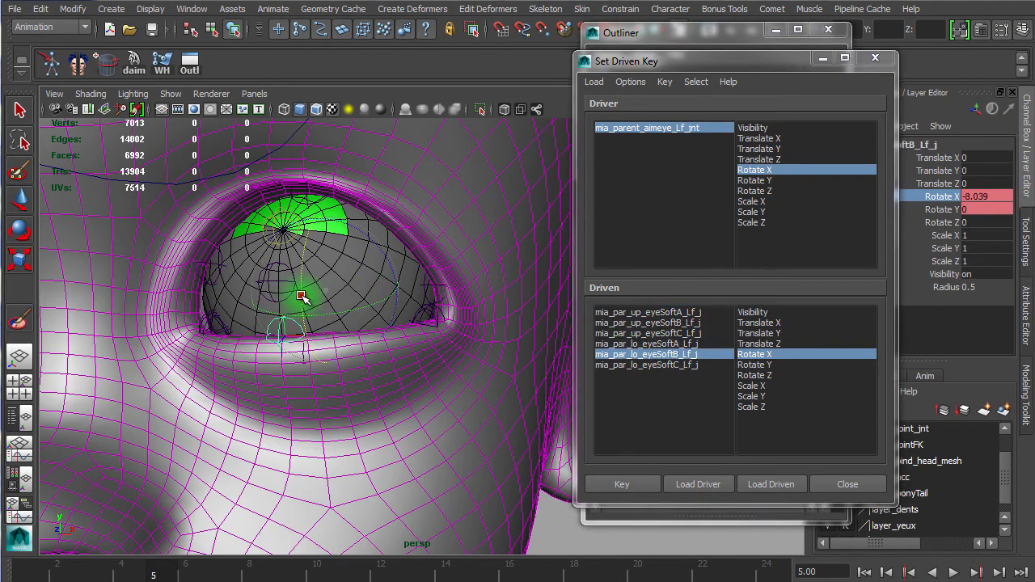
left_click_drag(305, 297, 307, 298)
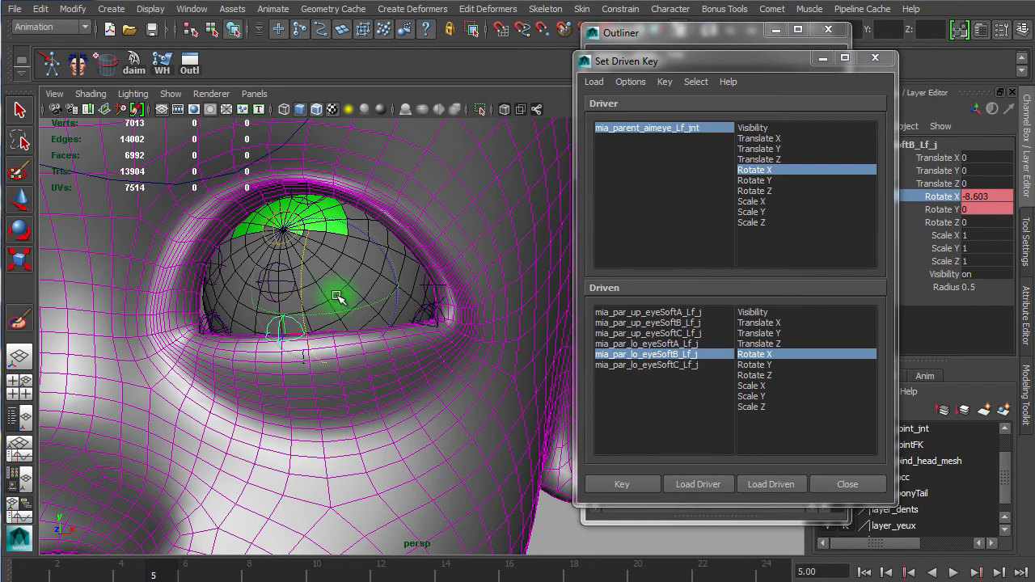
left_click_drag(305, 297, 303, 297)
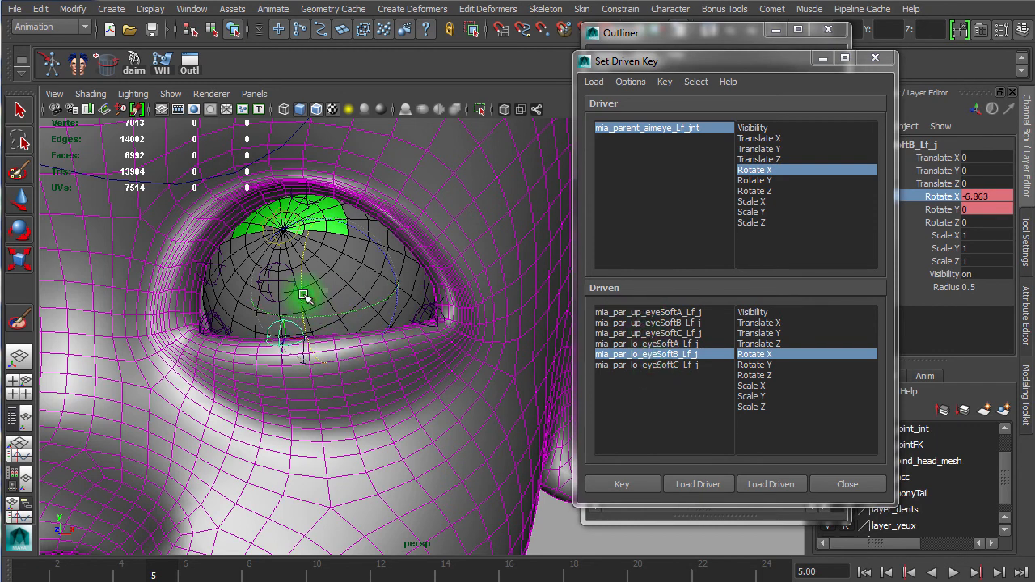
left_click(677, 346)
left_click_drag(295, 380, 326, 363, "alt")
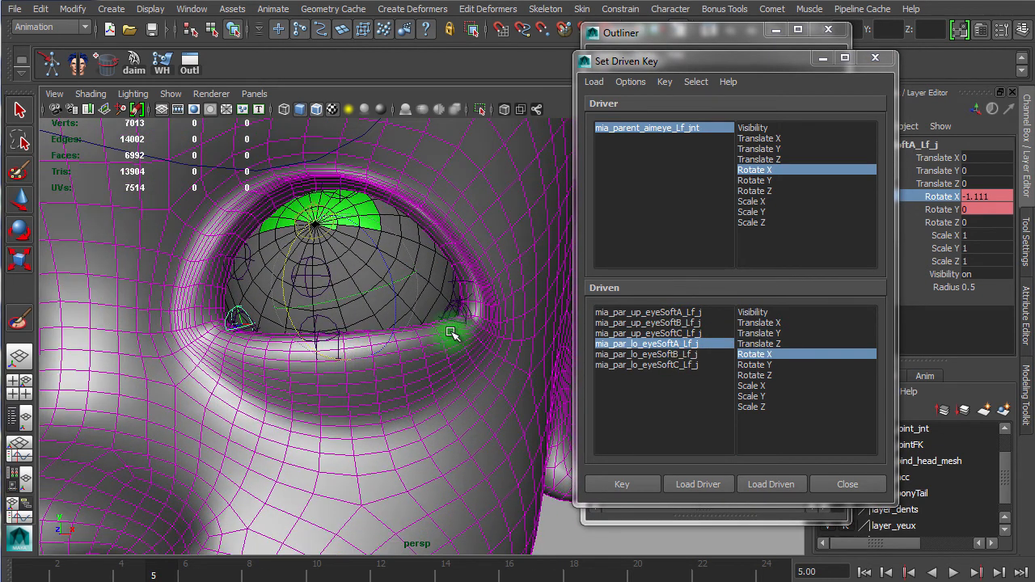
Step: Select all six driven eyeSoft joints and set a Rotate X driven key on frame 5
left_click_drag(667, 312, 661, 383)
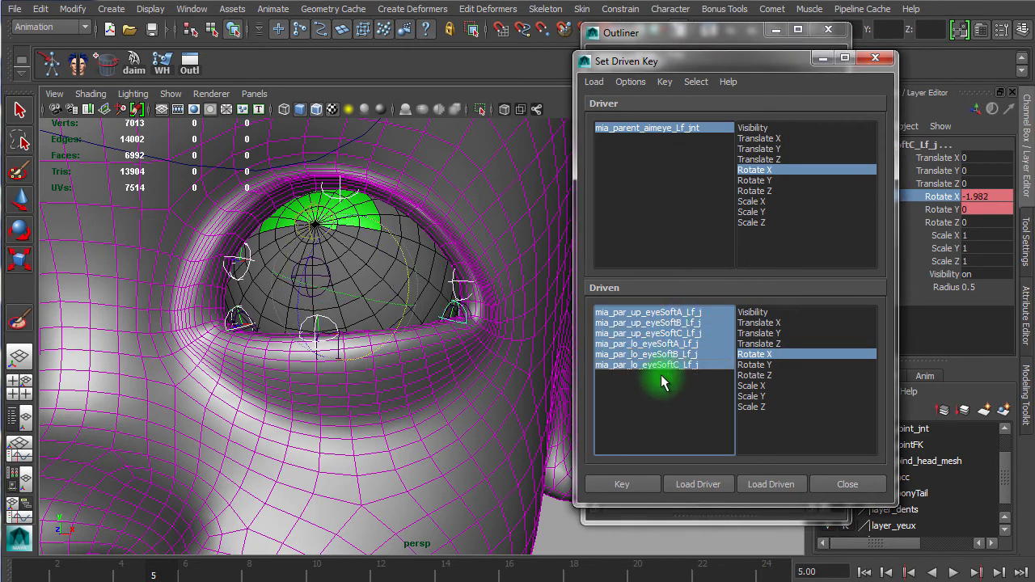
left_click(619, 484)
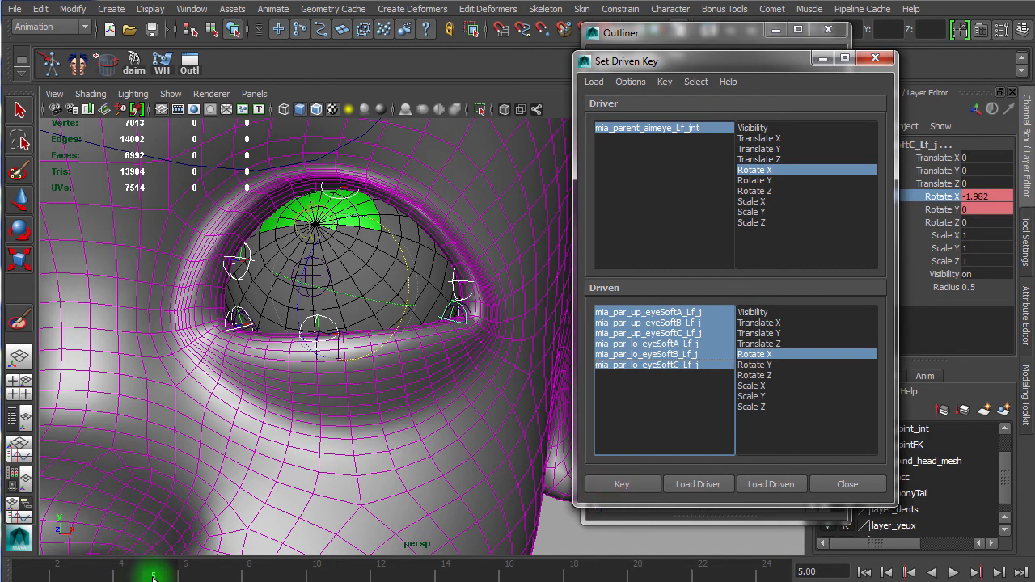
Step: Go to frame 7 and rotate the lower eyeSoft joints in X for the lowered eye, about 4.2, 8.2 and 1.9 degrees
left_click_drag(170, 577, 222, 577)
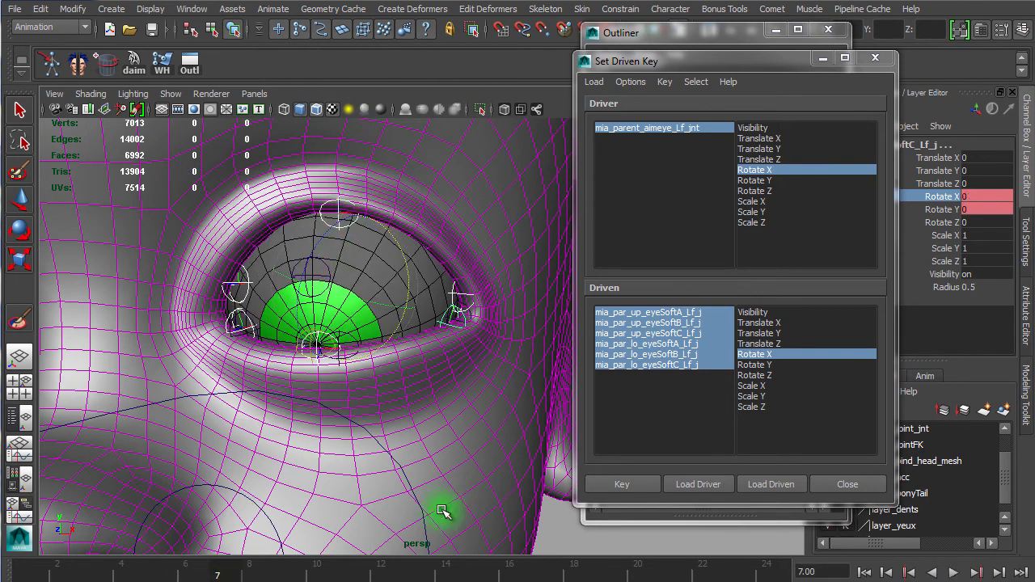
left_click(647, 343)
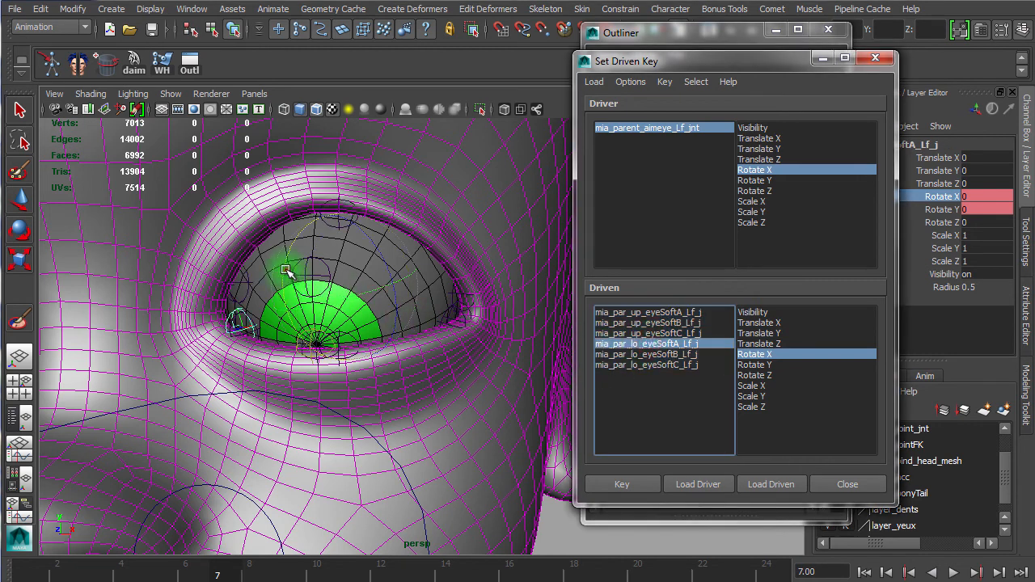
left_click_drag(287, 272, 288, 280)
left_click(669, 356)
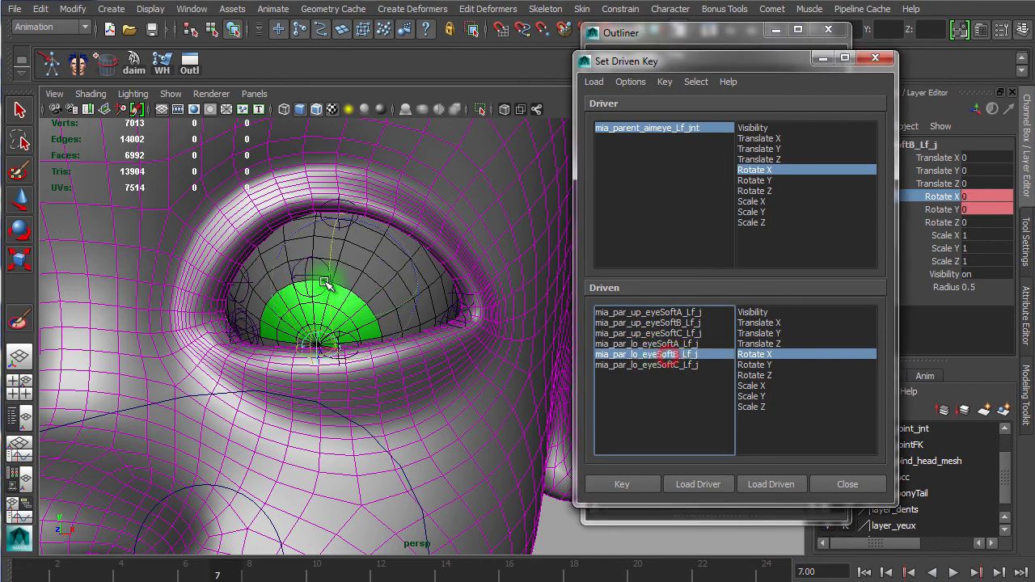
left_click_drag(327, 265, 326, 270)
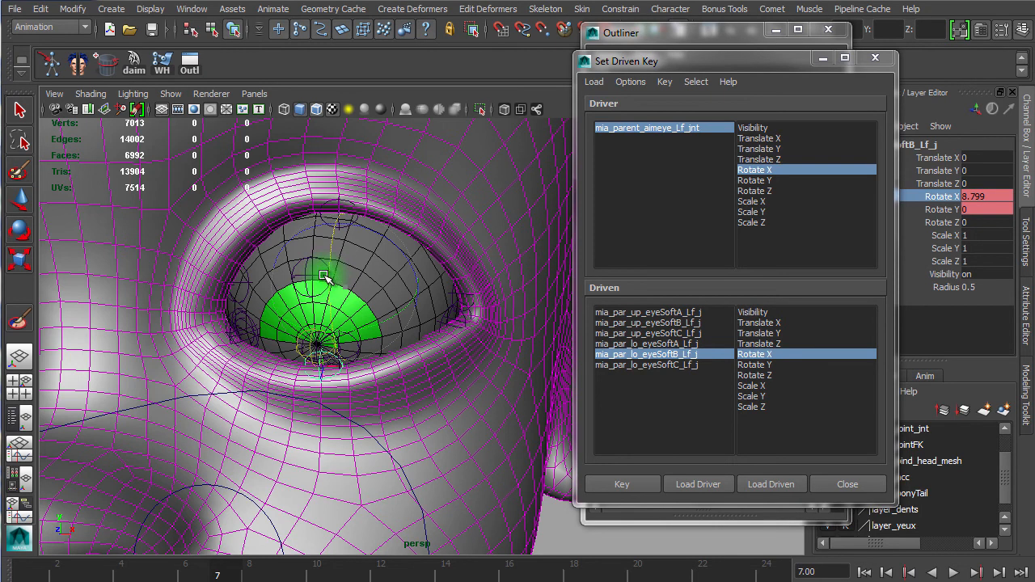
left_click(671, 364)
left_click_drag(414, 260, 409, 267)
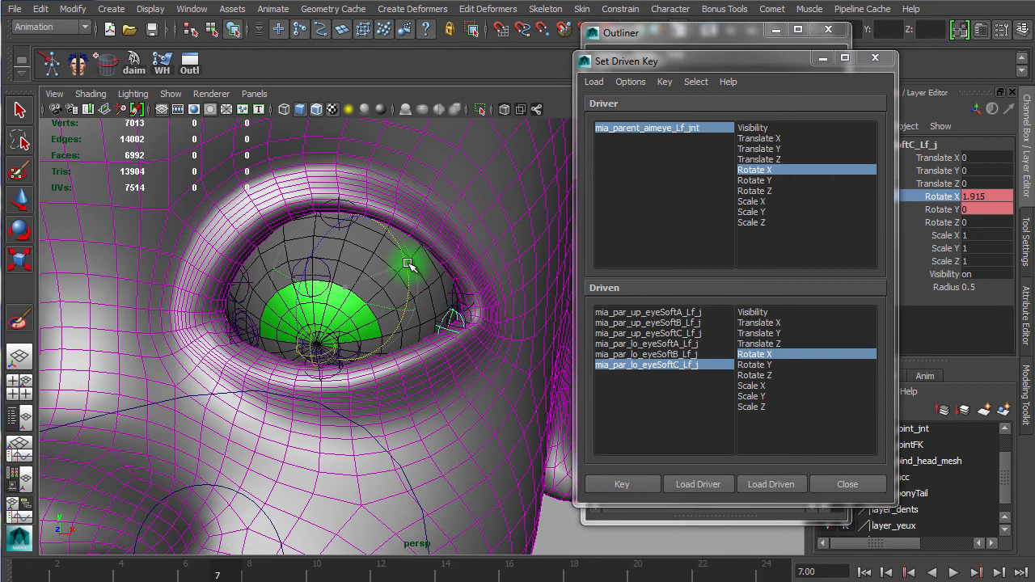
left_click(632, 354)
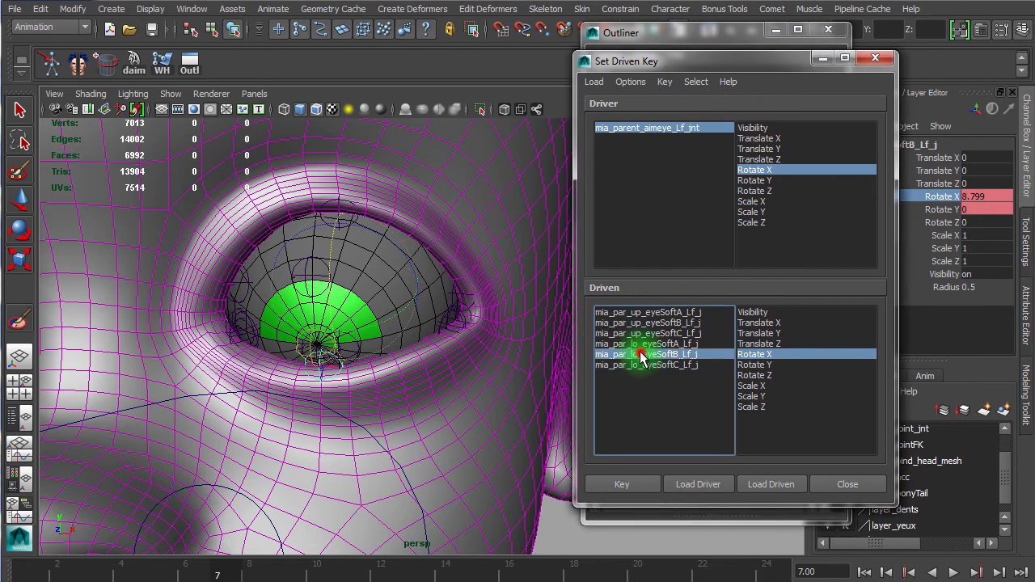
left_click(334, 263)
left_click_drag(332, 263, 335, 264)
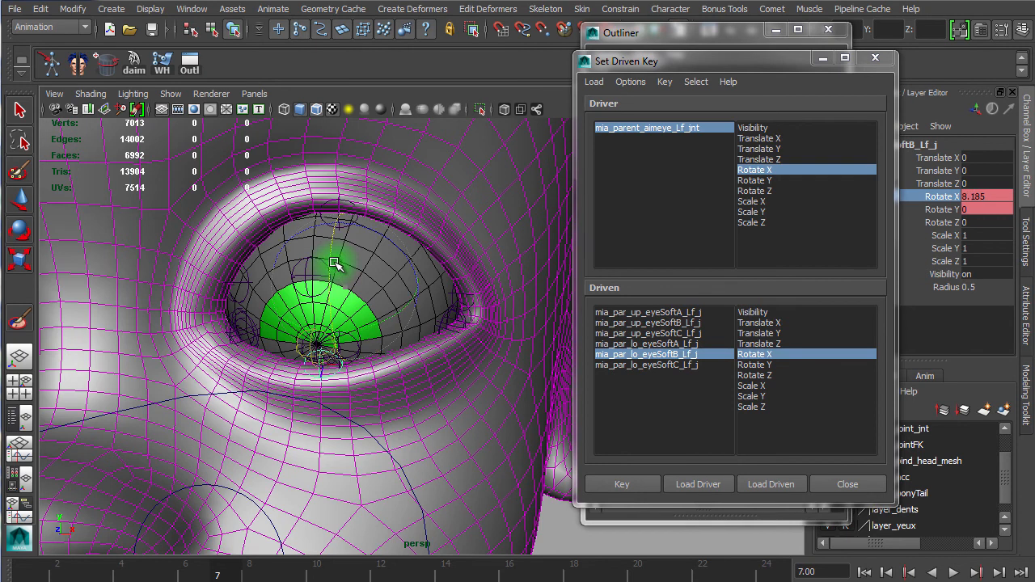
left_click(659, 365)
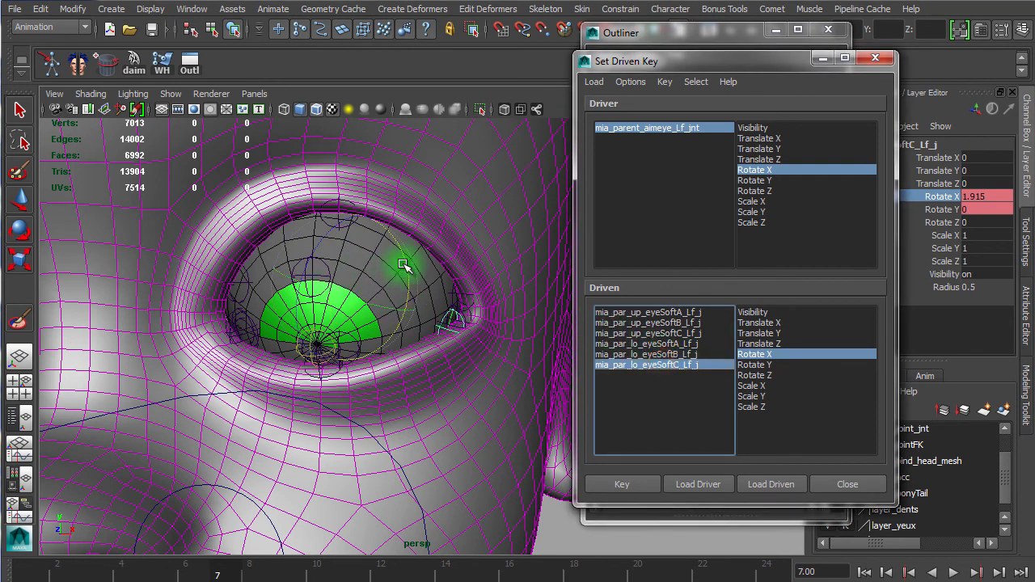
left_click(687, 343)
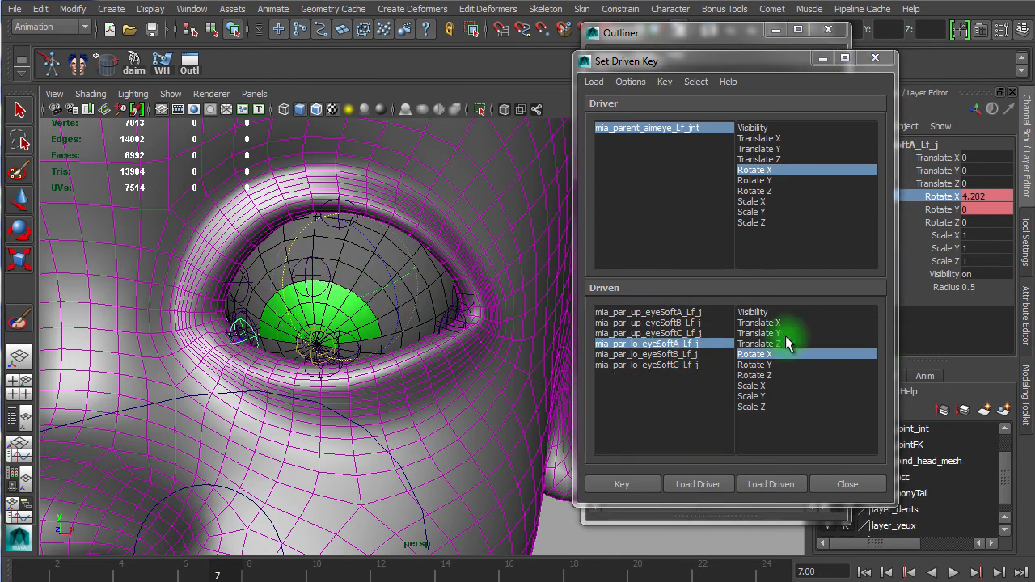
Step: Rotate the upper eyeSoft joints in X to lower the upper lid, about 8.1, 23.2 and 5.4 degrees
left_click(644, 312)
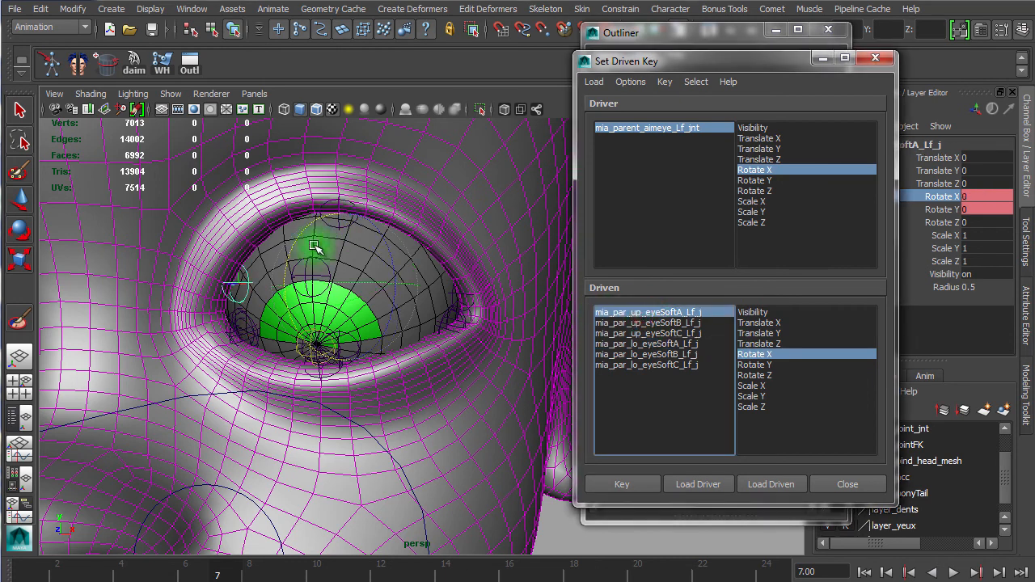
left_click(688, 322)
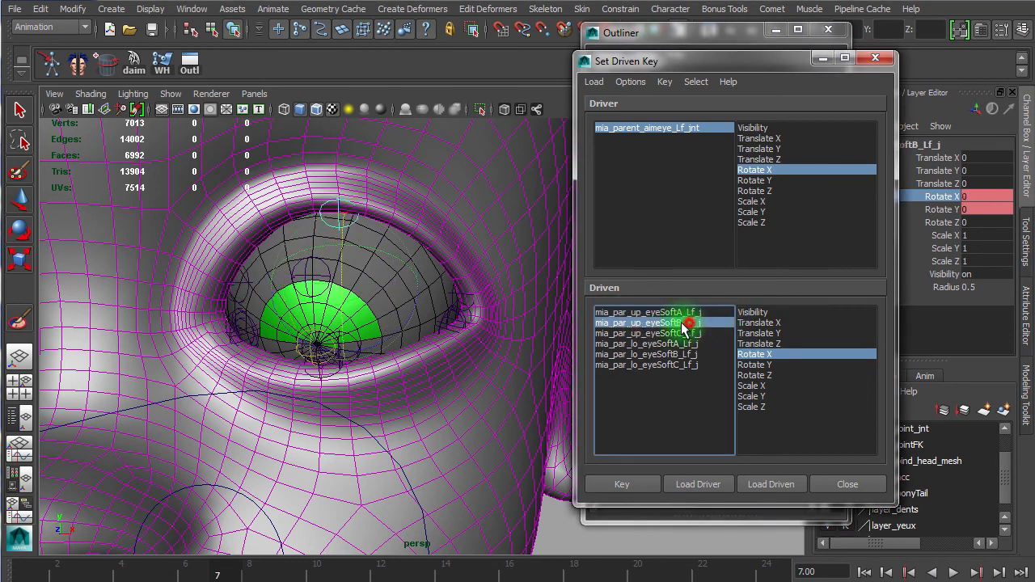
left_click_drag(347, 266, 340, 305)
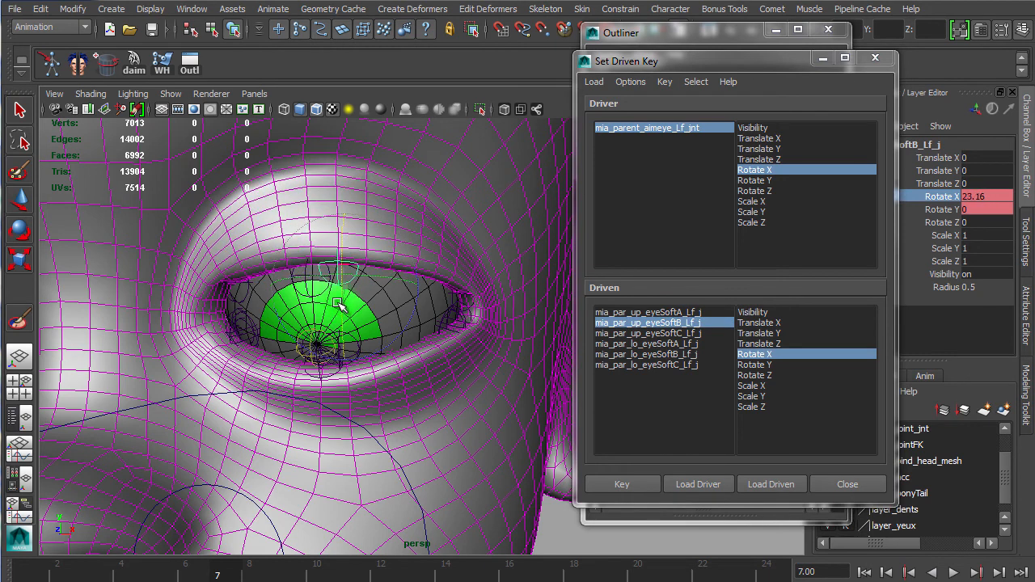
left_click(687, 313)
left_click_drag(279, 298, 287, 309)
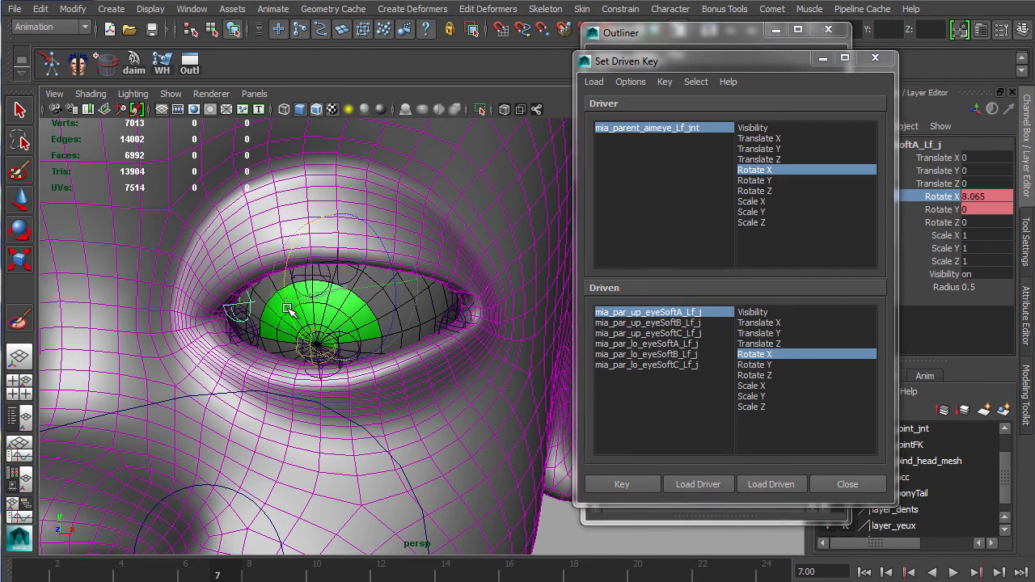
left_click(671, 333)
left_click_drag(407, 273, 411, 279)
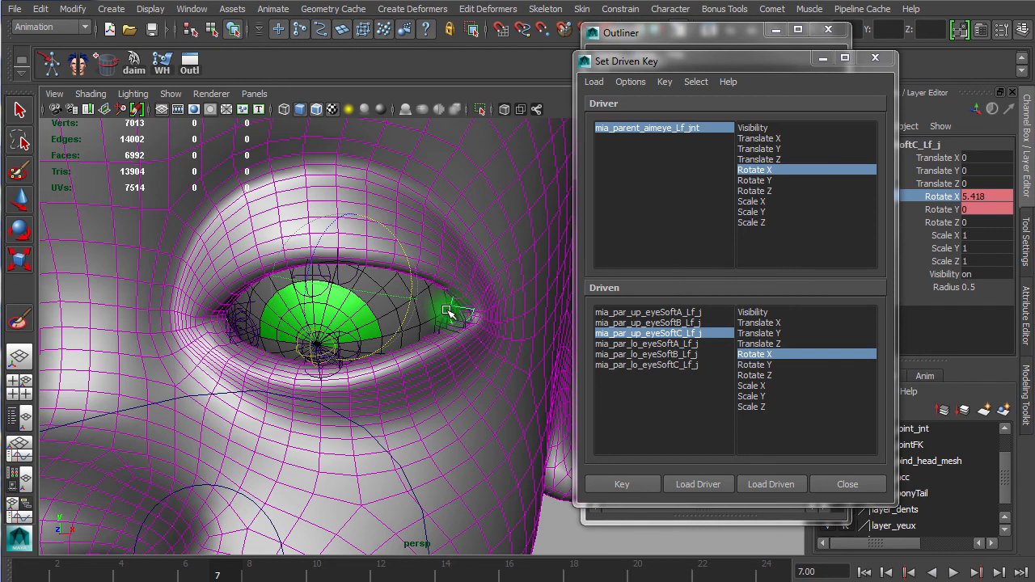
Step: Select all six driven eyeSoft joints and set a Rotate X driven key on frame 7
left_click_drag(667, 316, 665, 365)
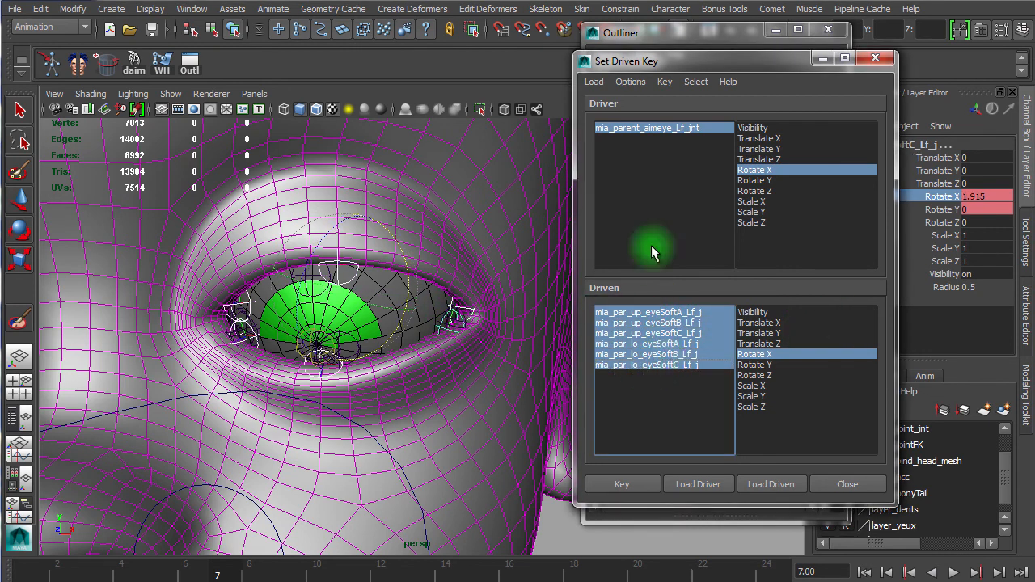
left_click(625, 485)
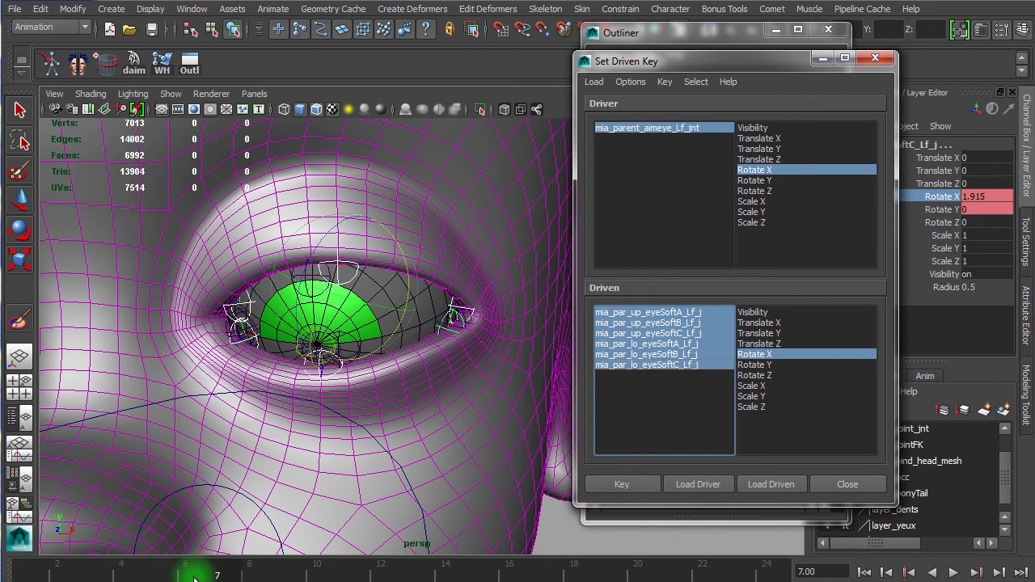
Step: Scrub the timeline back from frame 7 to preview the eyelid driven keys, then close the Set Driven Key and Outliner windows
left_click_drag(216, 576, 249, 574)
left_click_drag(349, 574, 23, 572)
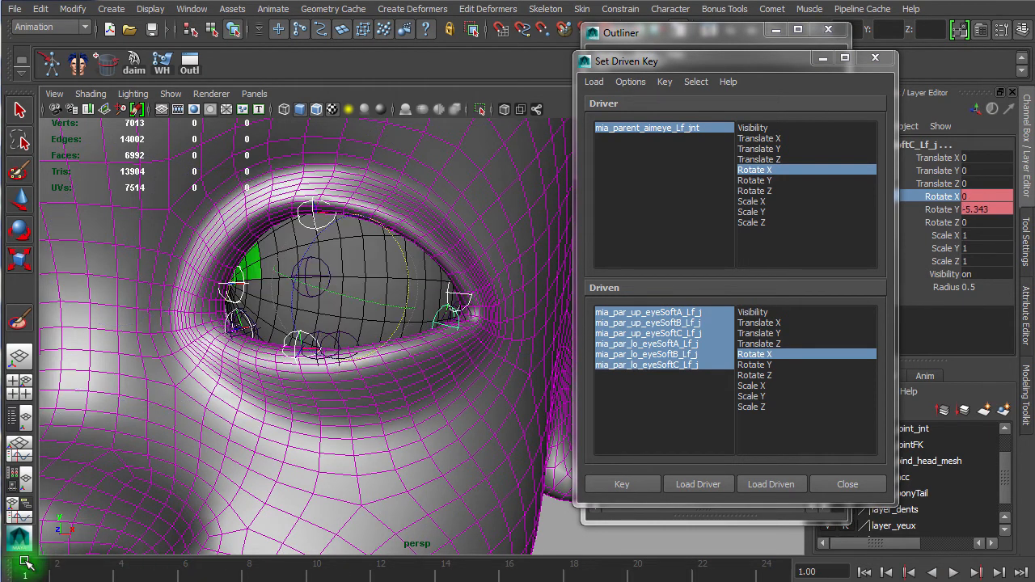
left_click(875, 57)
left_click(829, 30)
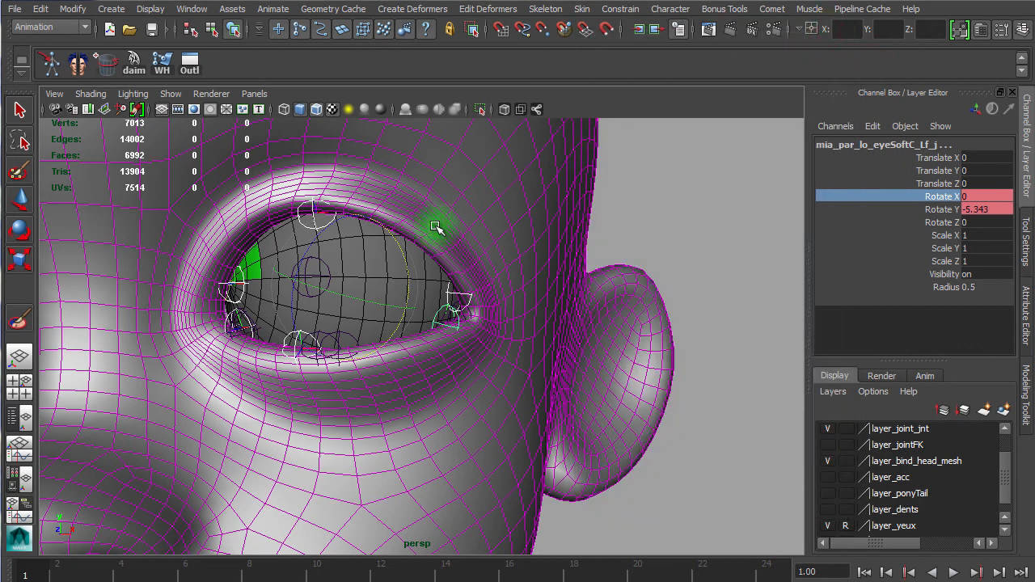
scroll(704, 344, "down", 10)
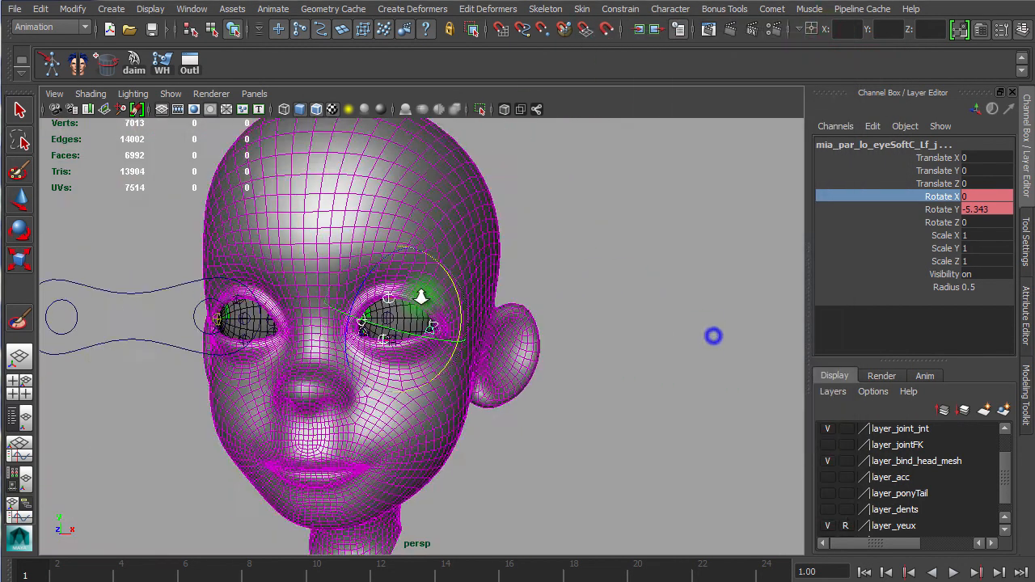
Step: Select the eyes controller at frame 3 and delete the keyframes on all its channels
left_click(247, 324)
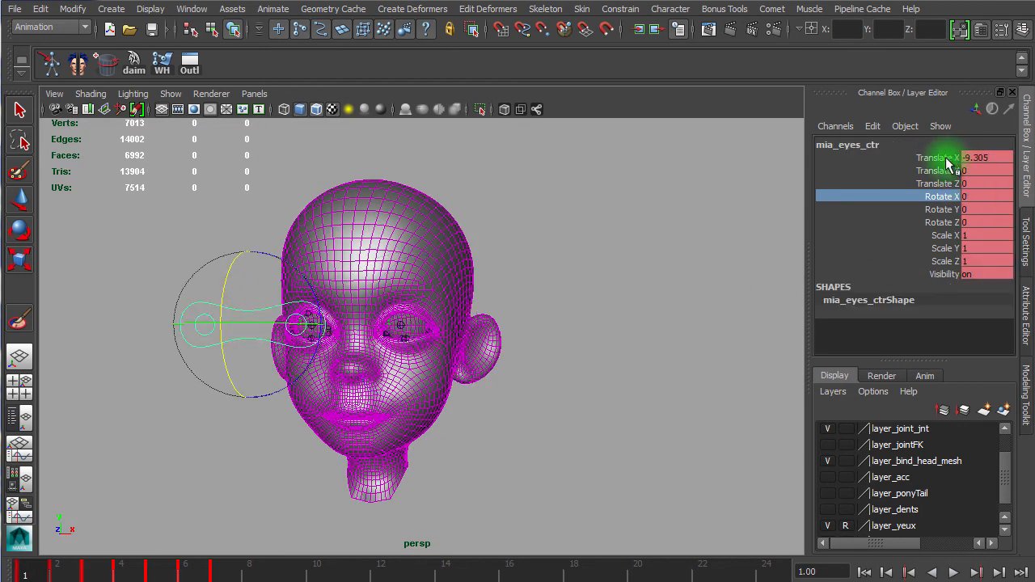
left_click_drag(182, 564, 89, 575)
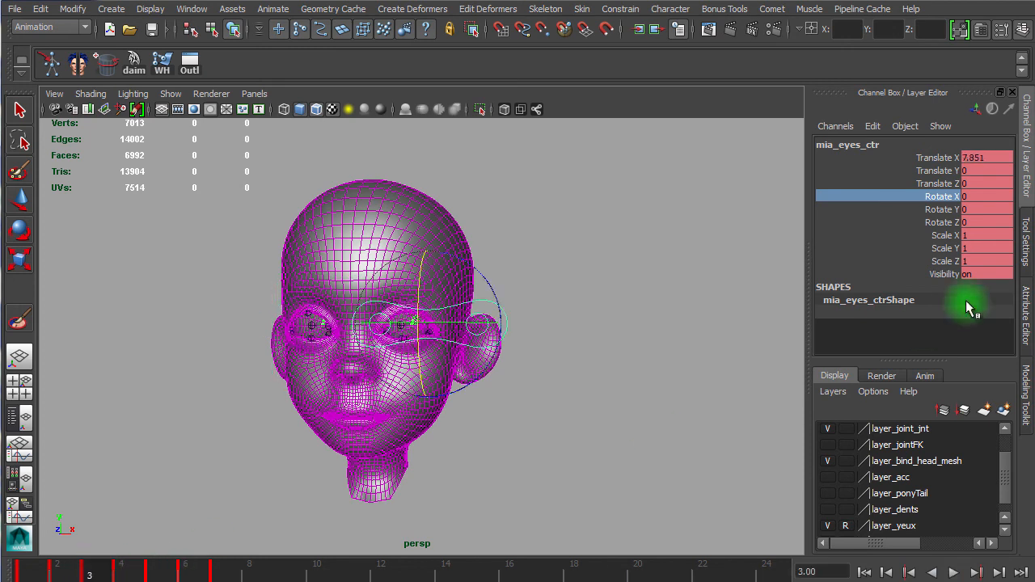
left_click_drag(940, 160, 927, 265)
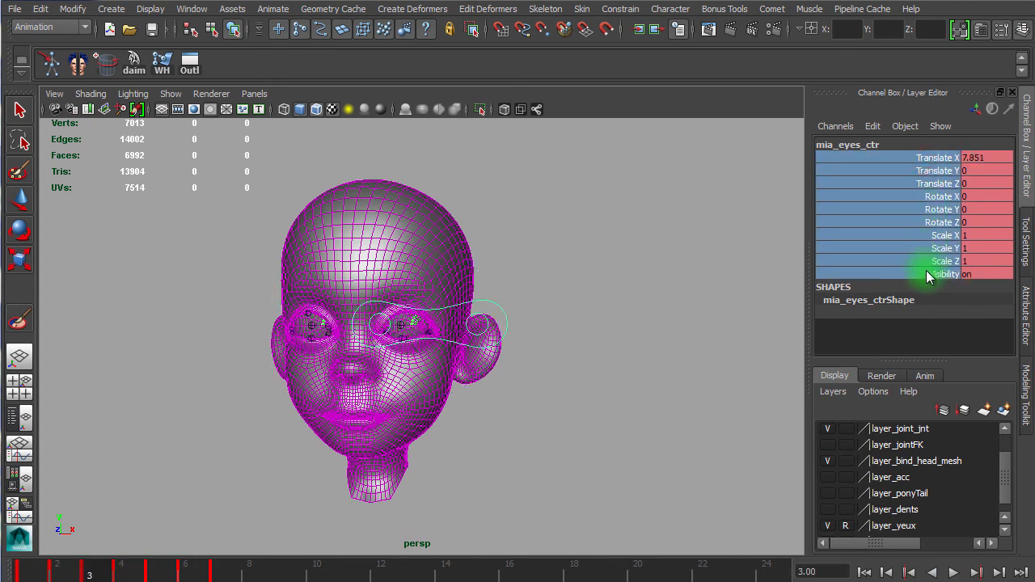
right_click(912, 224)
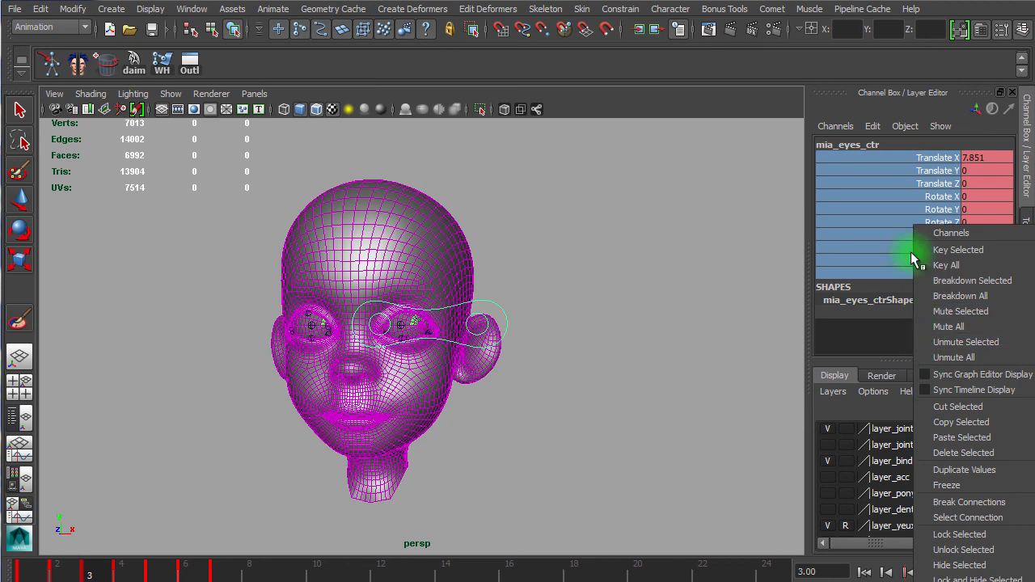
right_click(825, 193)
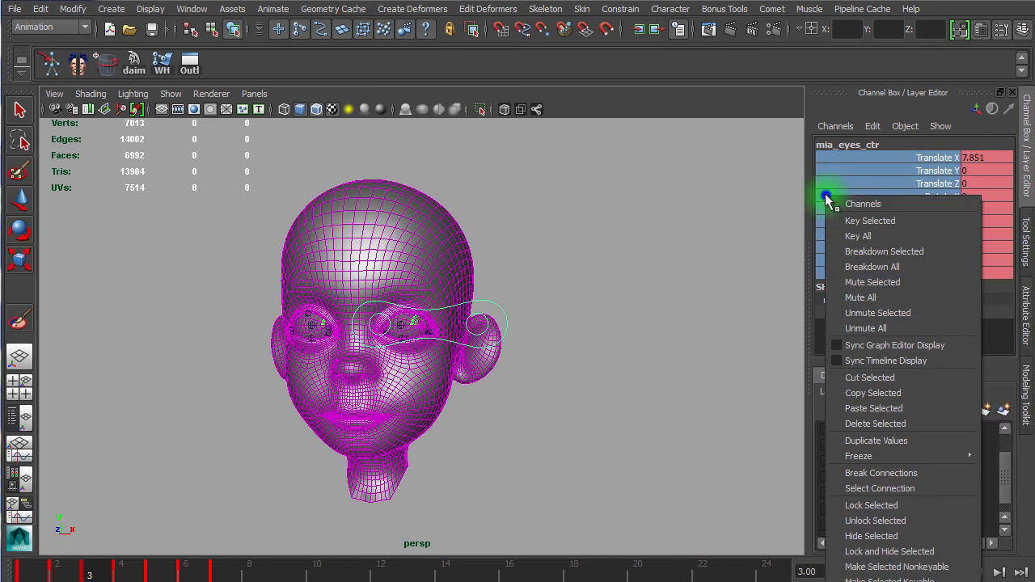
left_click(878, 423)
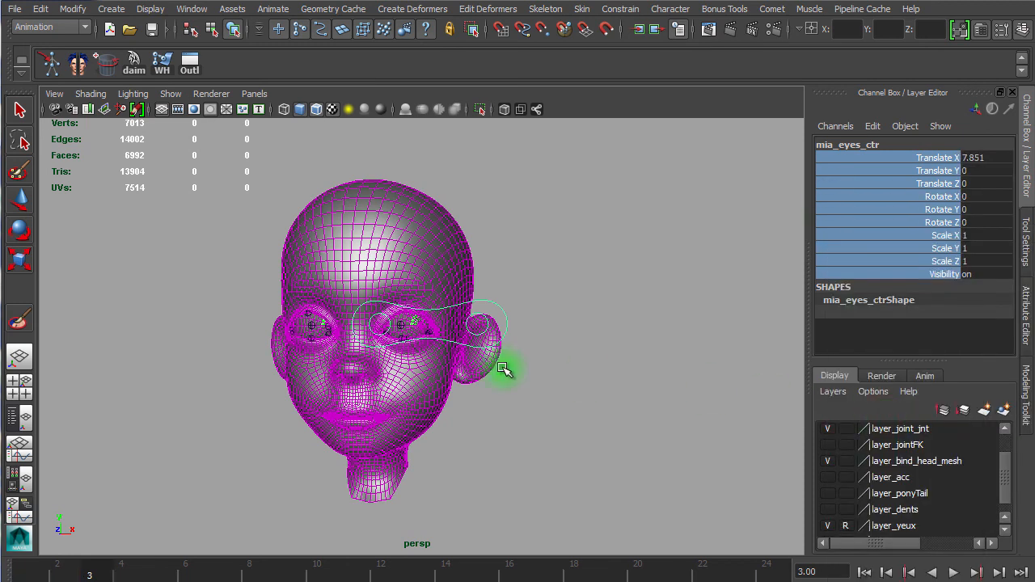
Step: Move the eyes controller around the face to test how the eyelids follow the eye aim
left_click(594, 392)
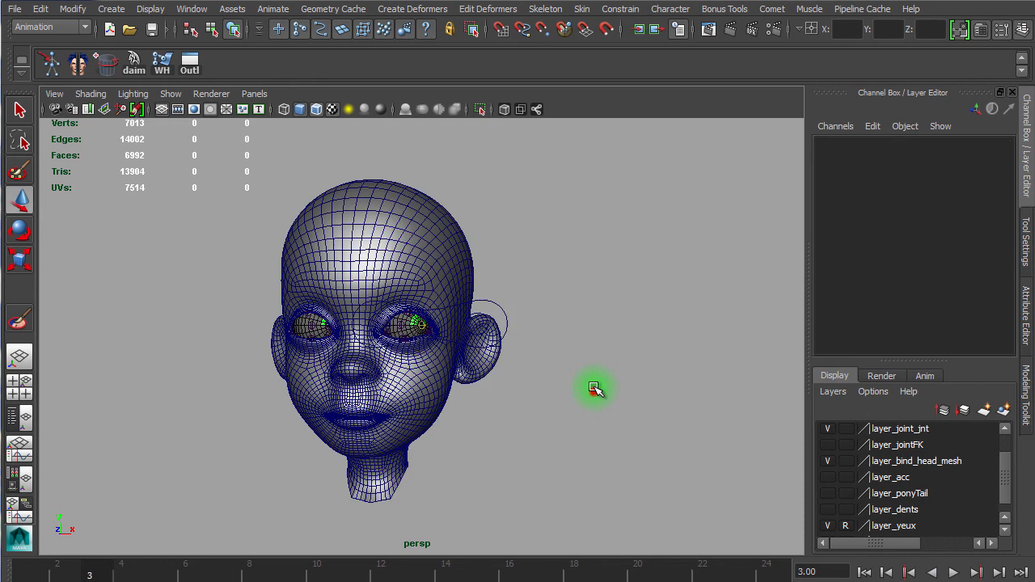
left_click(501, 306)
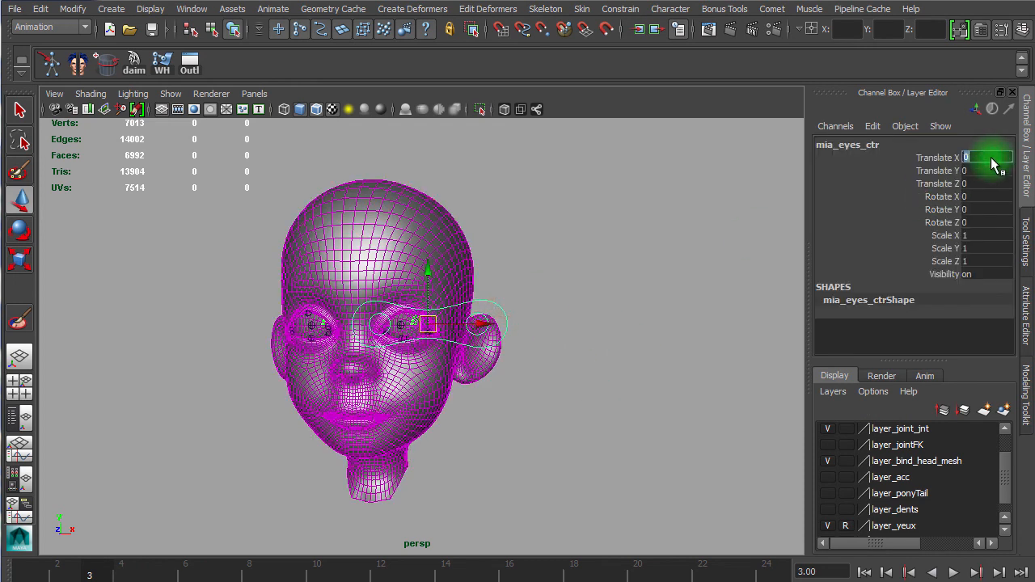
left_click(595, 303)
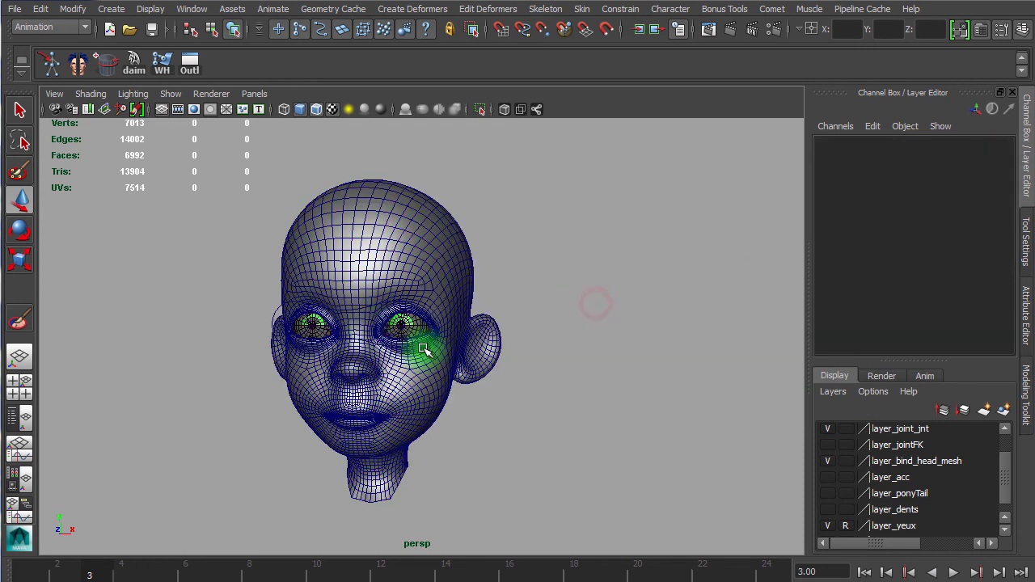
scroll(636, 370, "up", 5)
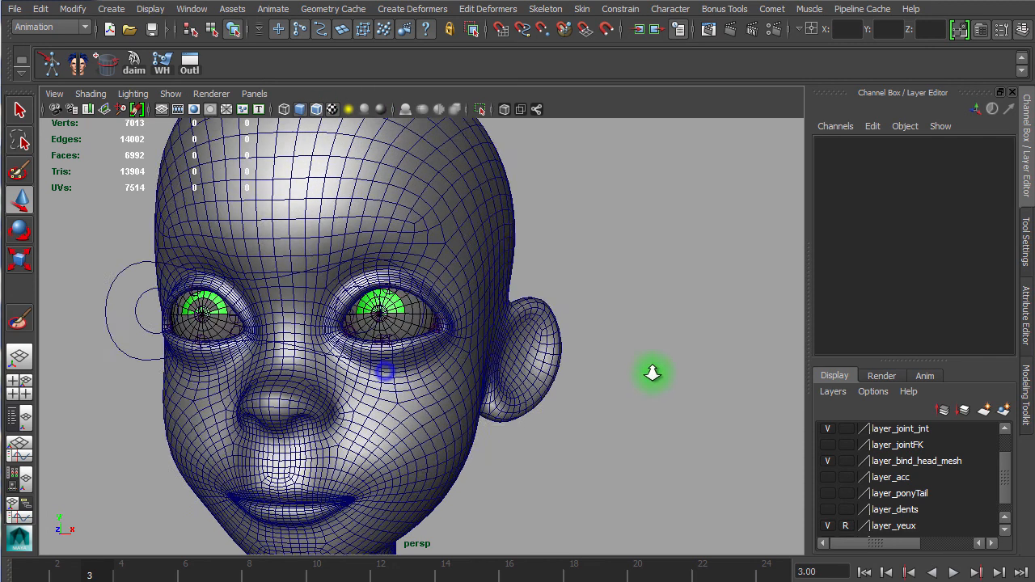
left_click(101, 351)
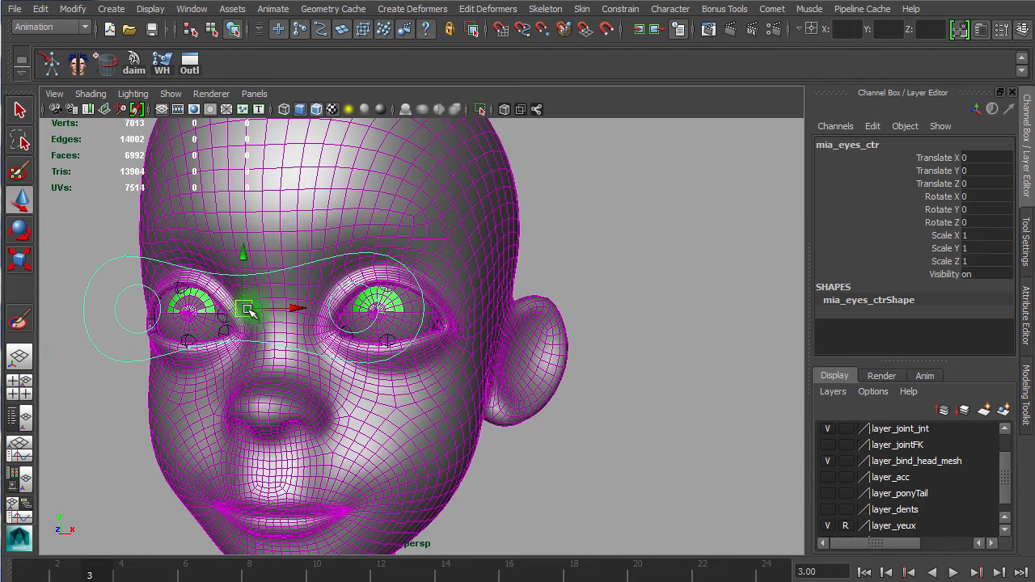
middle_click_drag(220, 343, 202, 301)
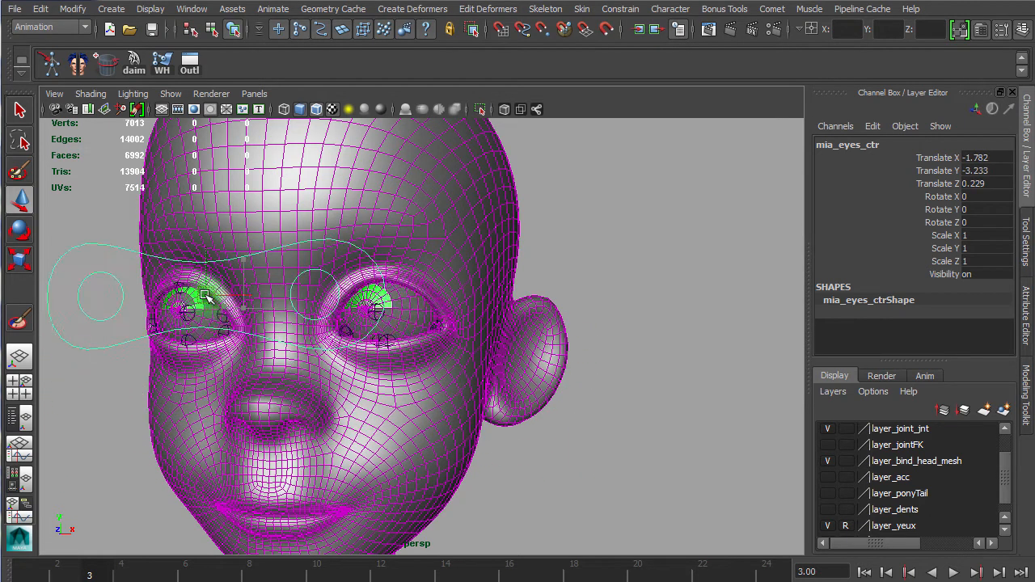
middle_click_drag(299, 388, 227, 285)
middle_click_drag(380, 331, 159, 340)
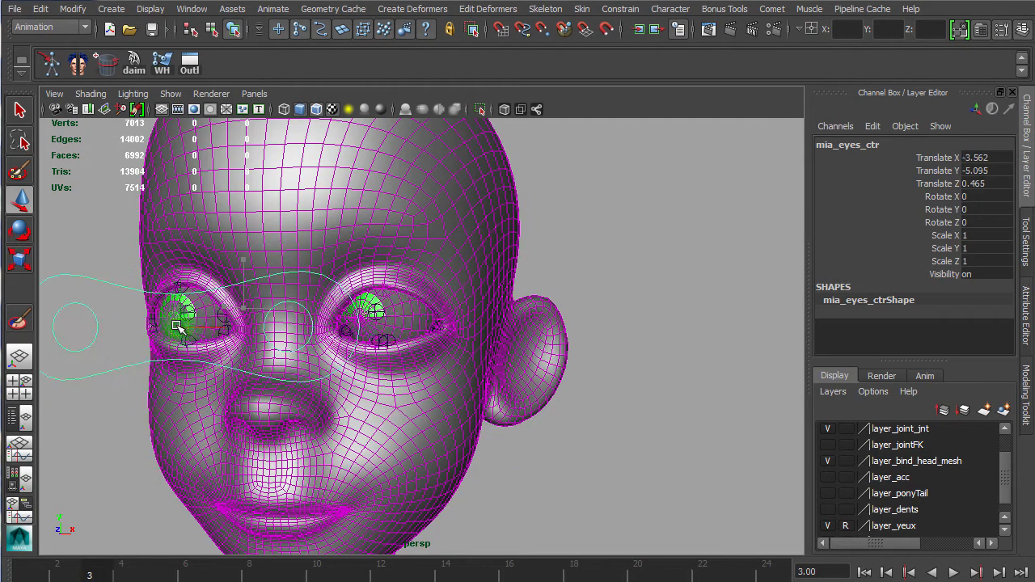
middle_click_drag(380, 389, 136, 377)
left_click_drag(312, 405, 214, 316)
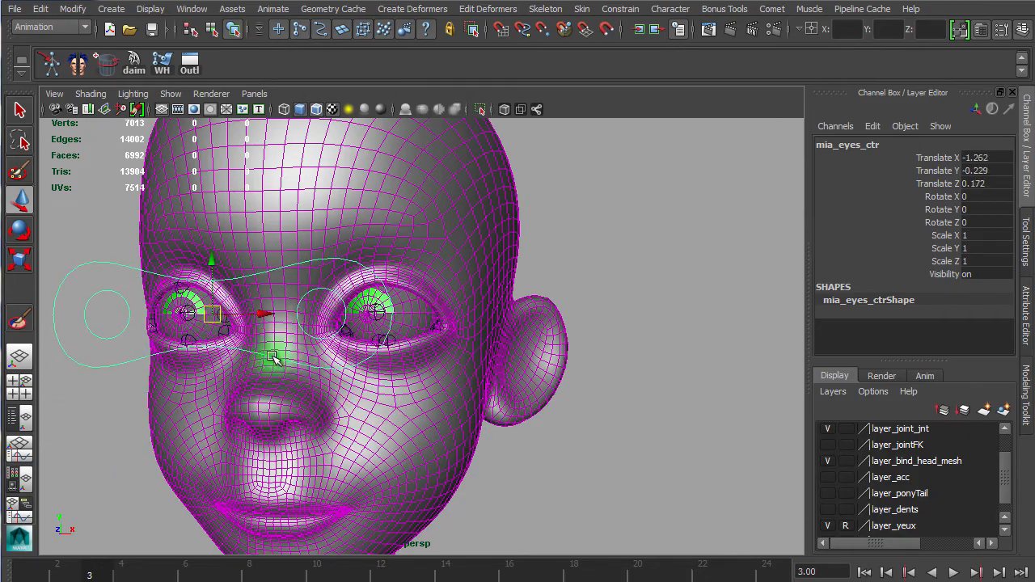
right_click_drag(226, 338, 603, 369, "alt")
right_click_drag(555, 334, 243, 314, "alt")
left_click_drag(260, 320, 318, 312, "alt")
Step: Select the left eye controller, switch to smooth shading, and move it around to test the eyelid motion
left_click(318, 308)
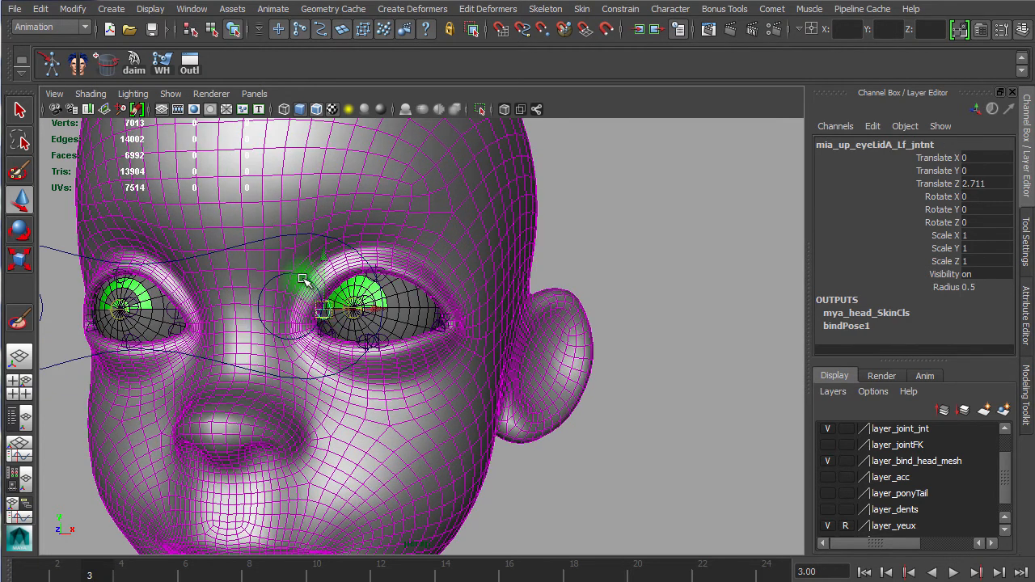
left_click(304, 279)
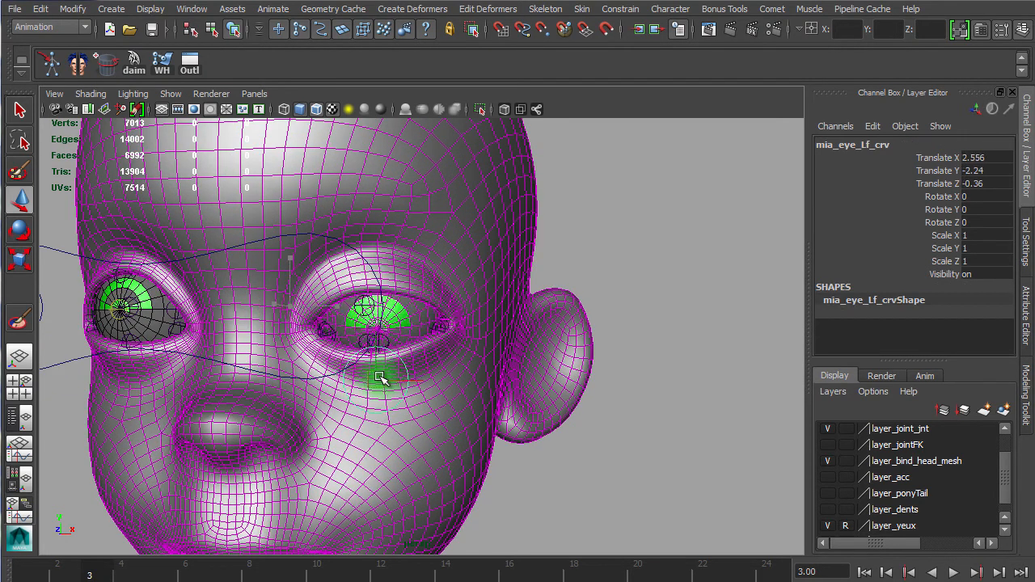
left_click(320, 110)
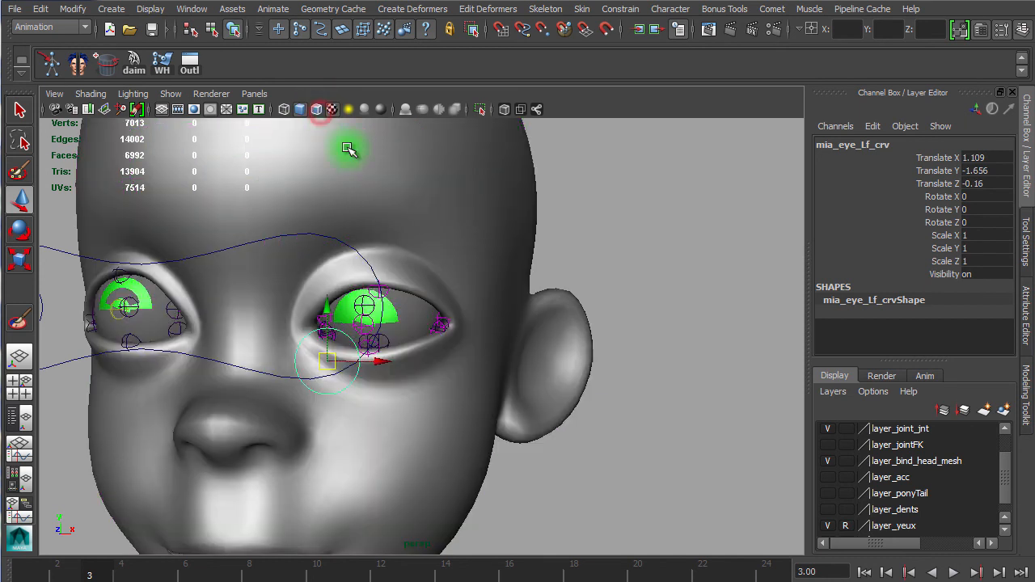
left_click_drag(368, 389, 238, 358)
left_click_drag(267, 295, 254, 355)
left_click_drag(409, 347, 234, 315)
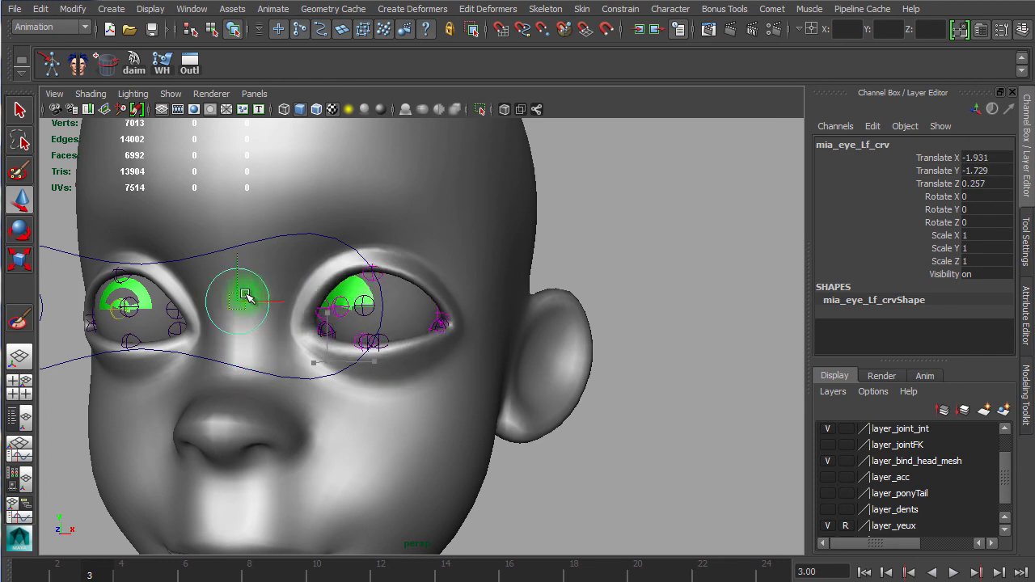
left_click_drag(445, 298, 385, 441)
left_click_drag(355, 286, 335, 437)
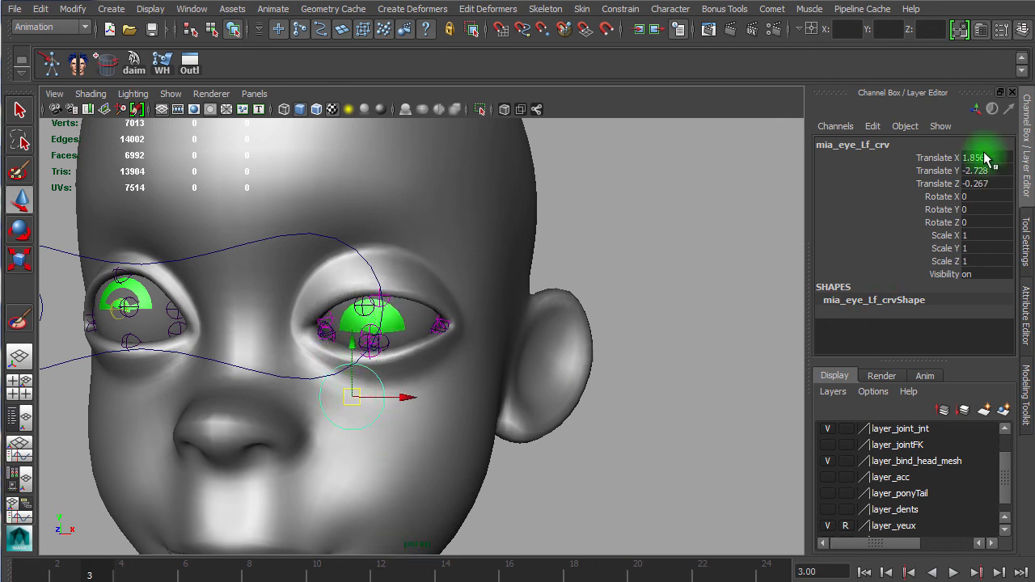
Step: Reset the left eye controller's Translate X, Y and Z to 0
left_click_drag(980, 156, 985, 185)
left_click(977, 184)
type("0")
key("Return")
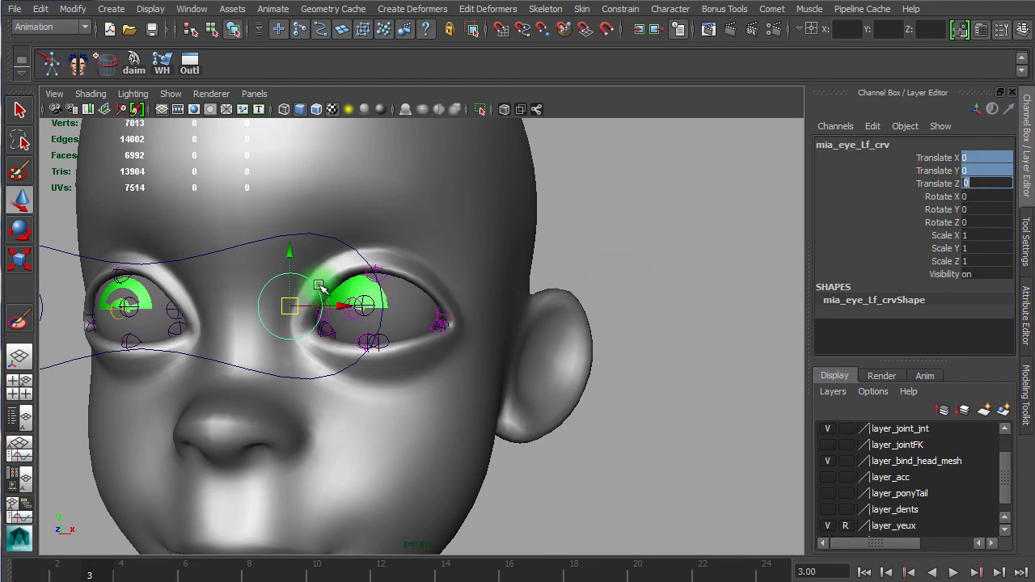
Step: Reselect the eyes controller and inspect both eyes and lids from the front view
right_click_drag(428, 321, 287, 309, "alt")
middle_click_drag(236, 305, 454, 307, "alt")
right_click_drag(376, 310, 469, 315, "alt")
left_click(356, 273)
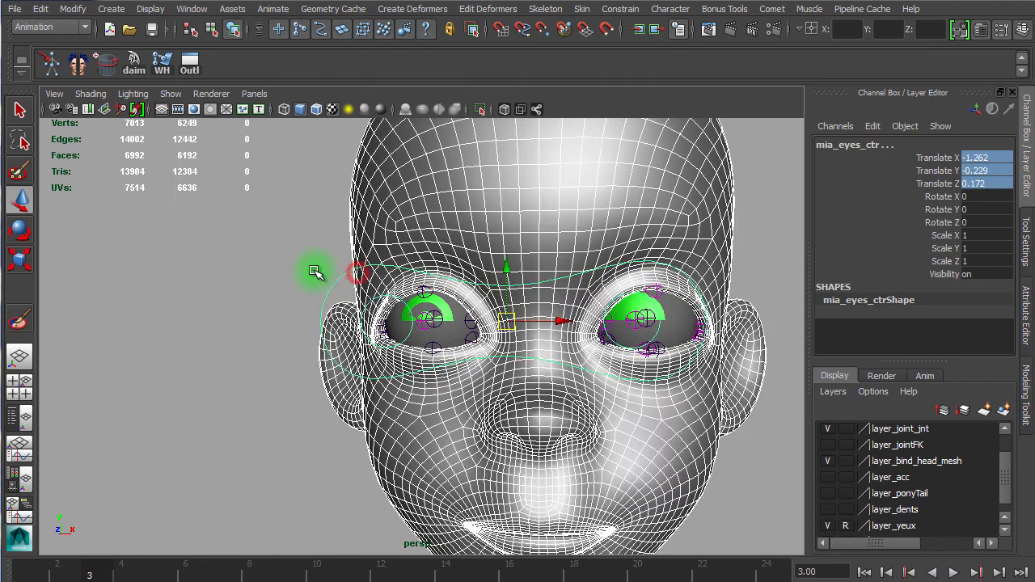
left_click(318, 273)
left_click(344, 280)
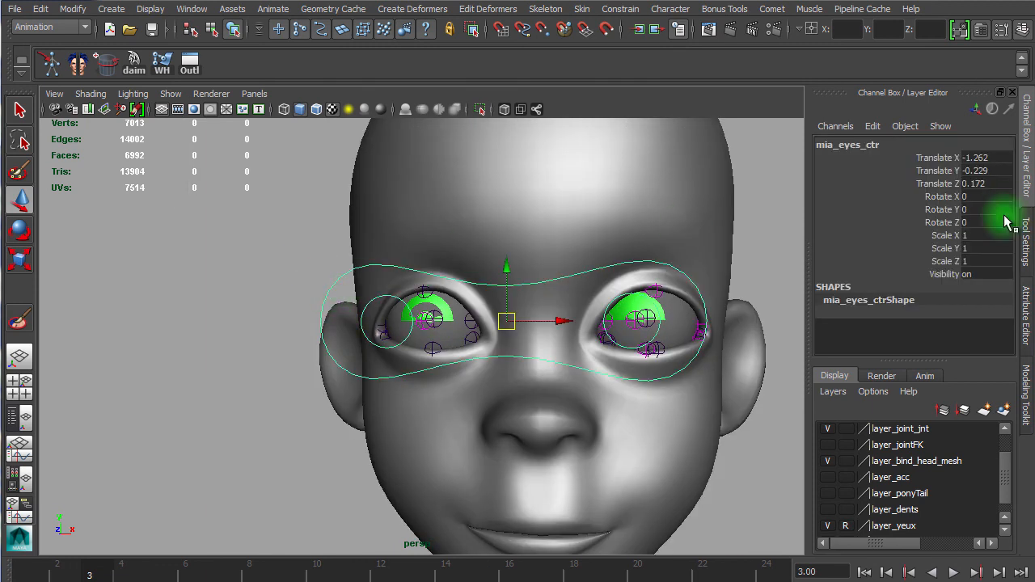